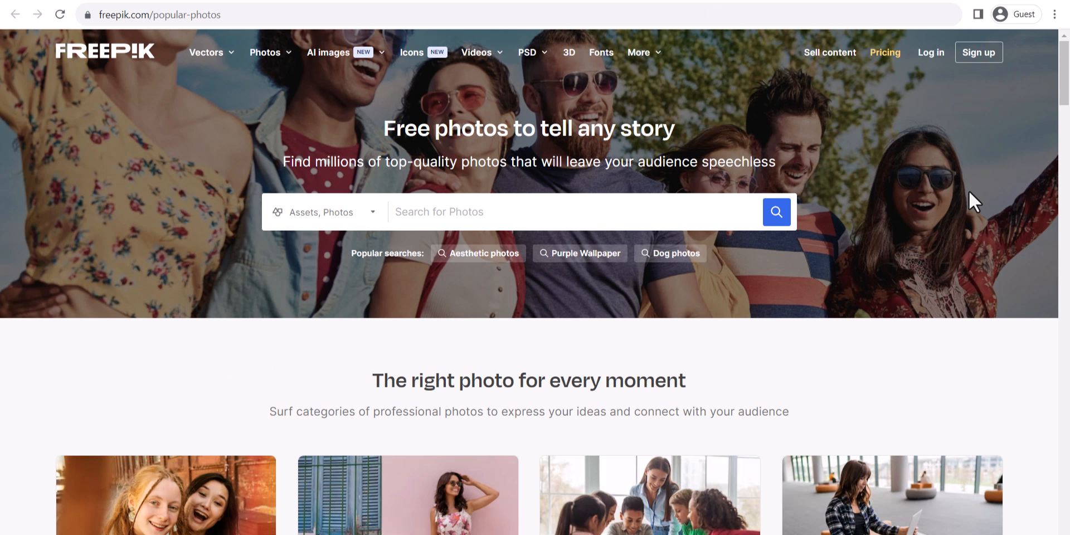
Scroll down the Pixabay home page to look over its stock photos.
{"action": "scroll", "coordinate": [973, 201], "scroll_direction": "down", "scroll_amount": 3}
{"action": "left_click_drag", "start_coordinate": [1065, 92], "coordinate": [1066, 62]}
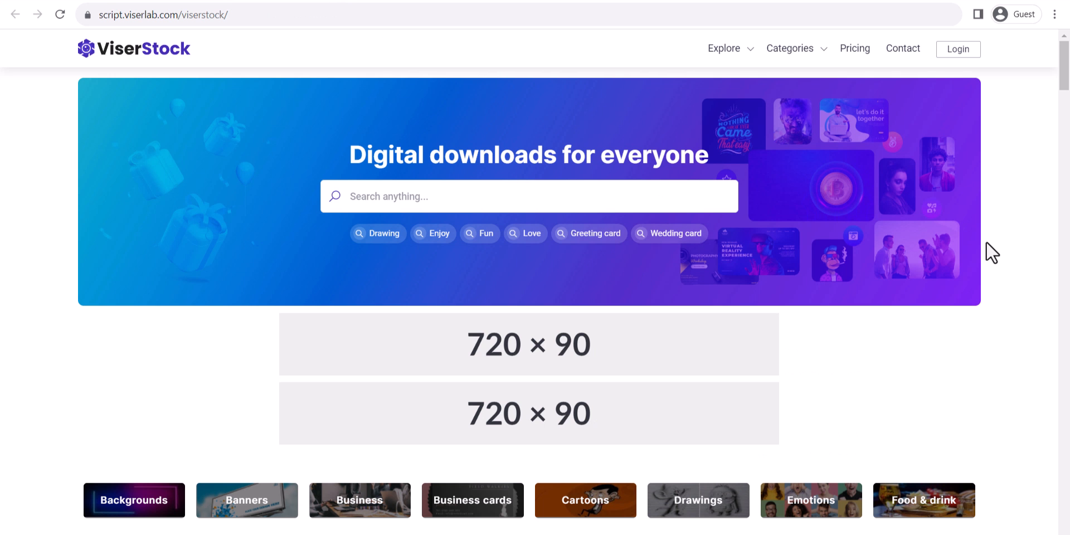
Scroll down the ViserStock home page to the category cards.
{"action": "scroll", "coordinate": [992, 254], "scroll_direction": "down", "scroll_amount": 9}
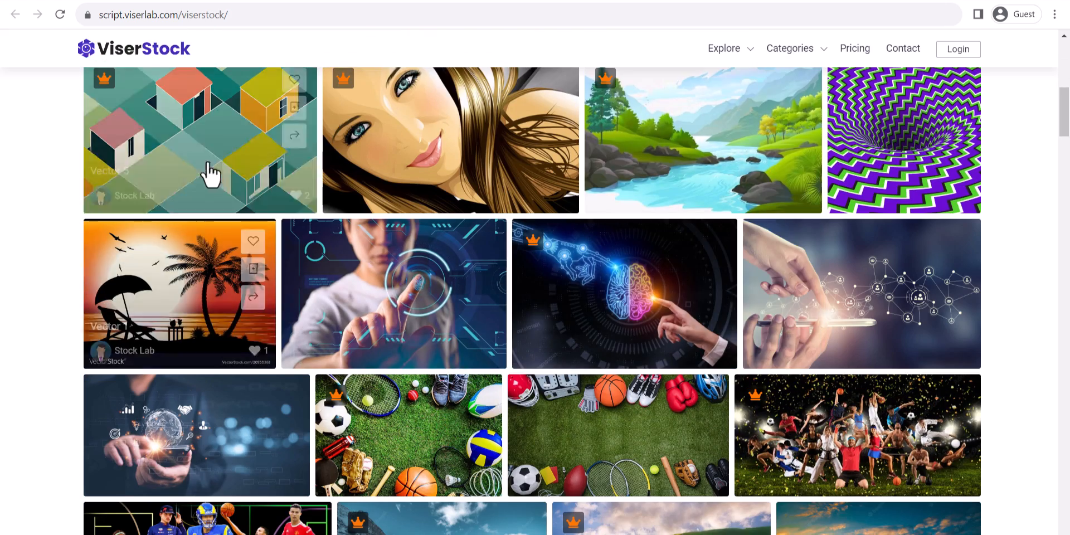
{"action": "scroll", "coordinate": [1031, 375], "scroll_direction": "down", "scroll_amount": 3}
{"action": "scroll", "coordinate": [1033, 375], "scroll_direction": "down", "scroll_amount": 15}
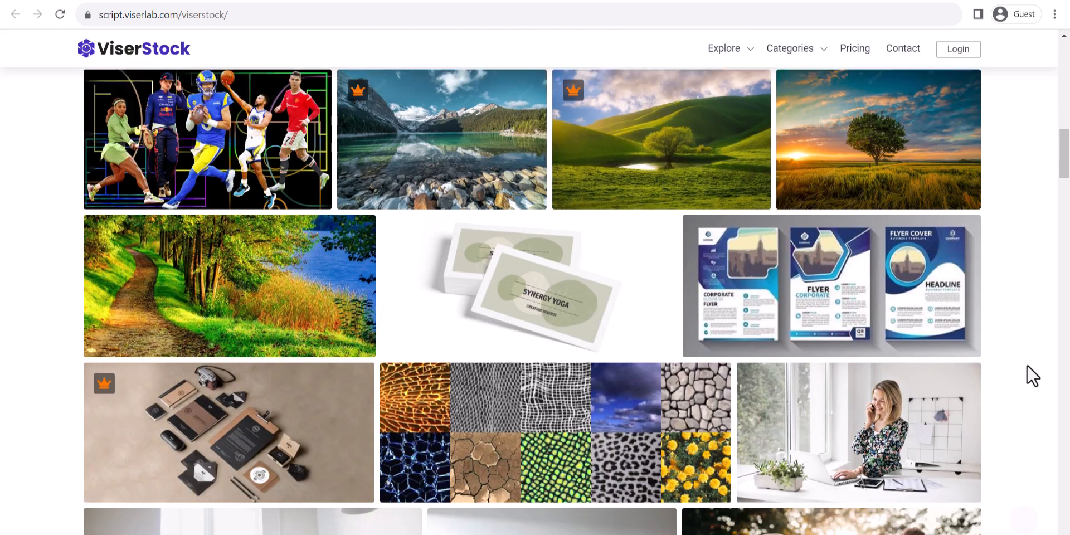
{"action": "scroll", "coordinate": [1032, 375], "scroll_direction": "down", "scroll_amount": 7}
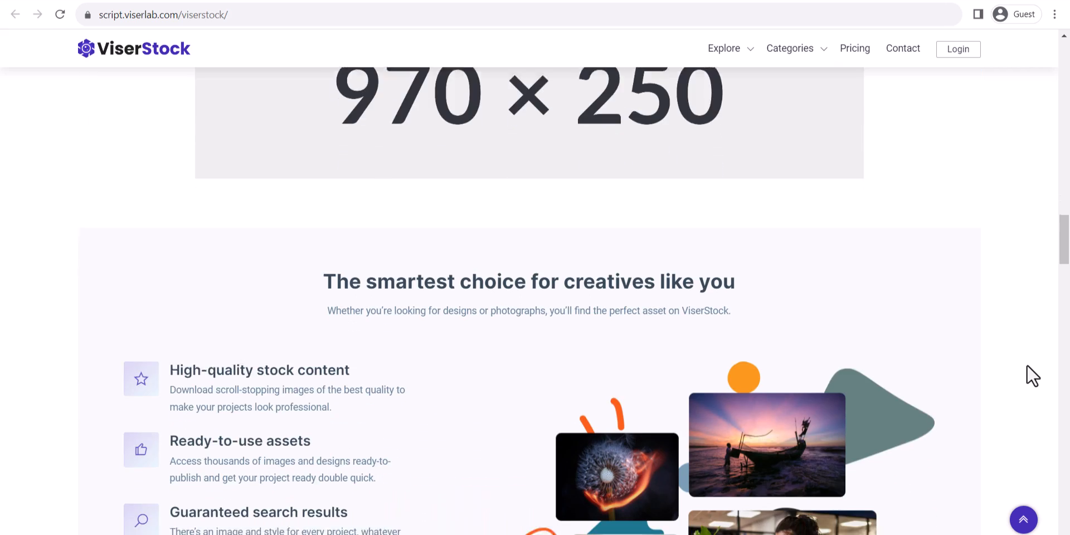
{"action": "scroll", "coordinate": [662, 299], "scroll_direction": "up", "scroll_amount": 8}
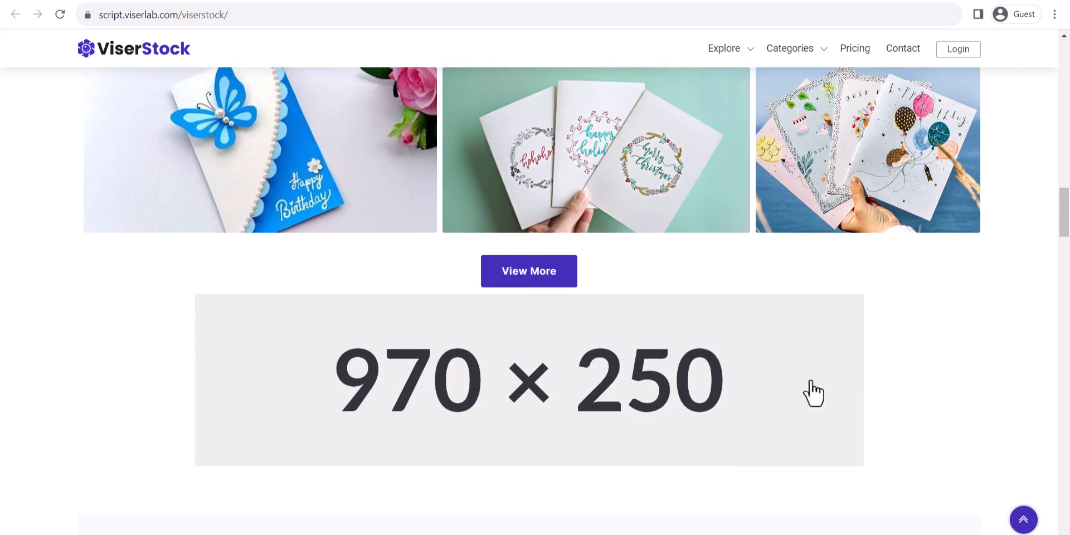
{"action": "left_click_drag", "start_coordinate": [1066, 213], "coordinate": [1065, 67]}
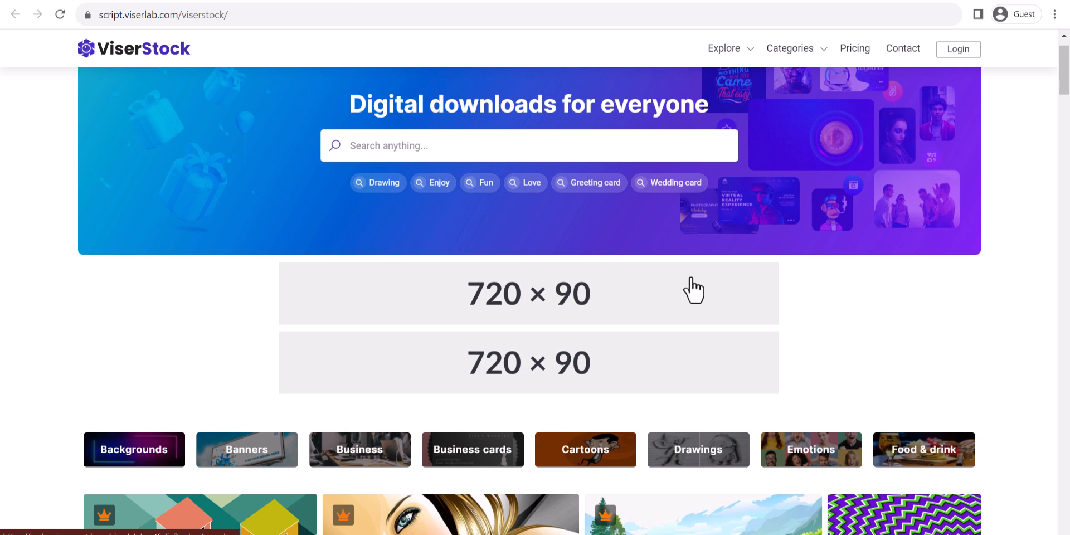
{"action": "scroll", "coordinate": [688, 289], "scroll_direction": "down", "scroll_amount": 4}
Browse the Backgrounds category's 4 images and filter options, then return home.
{"action": "left_click", "coordinate": [128, 246]}
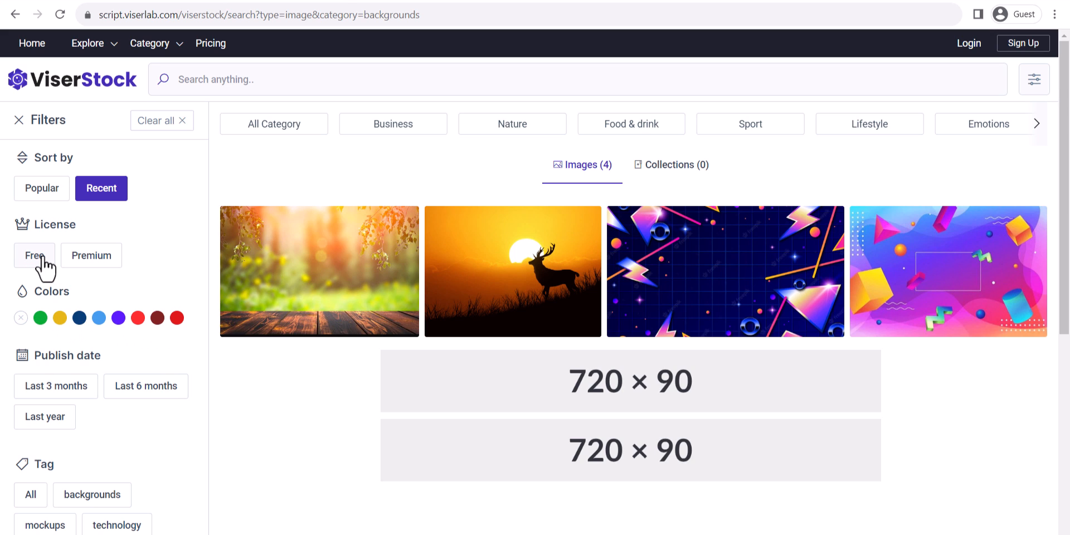
{"action": "scroll", "coordinate": [89, 435], "scroll_direction": "down", "scroll_amount": 5}
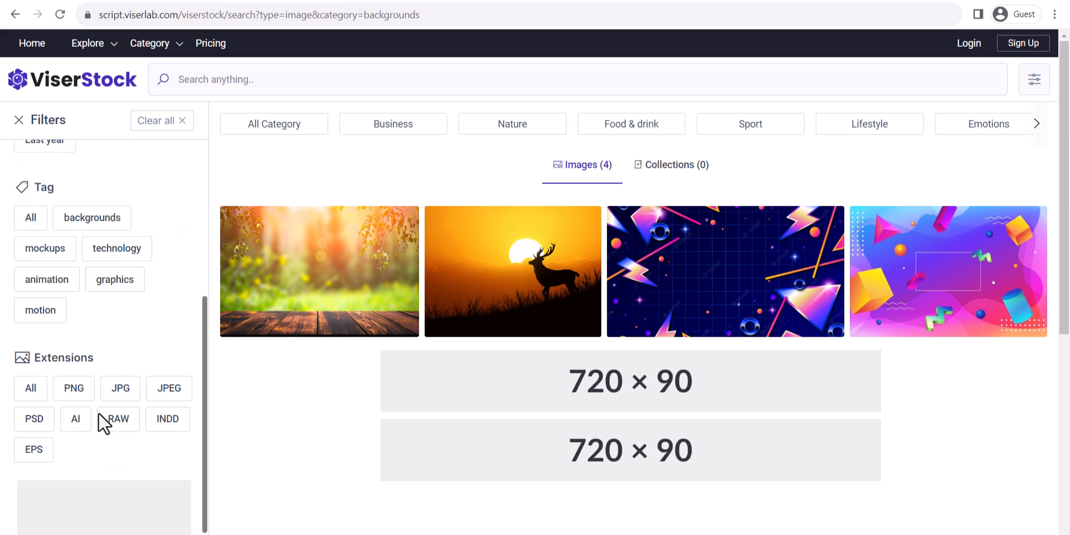
{"action": "scroll", "coordinate": [162, 364], "scroll_direction": "down", "scroll_amount": 4}
{"action": "scroll", "coordinate": [672, 379], "scroll_direction": "up", "scroll_amount": 4}
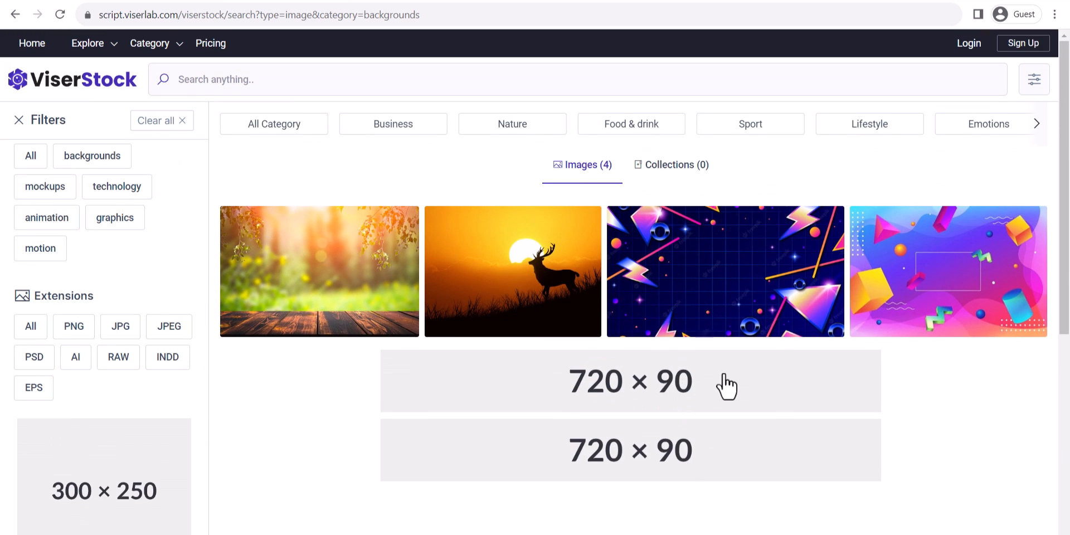
{"action": "left_click", "coordinate": [104, 80]}
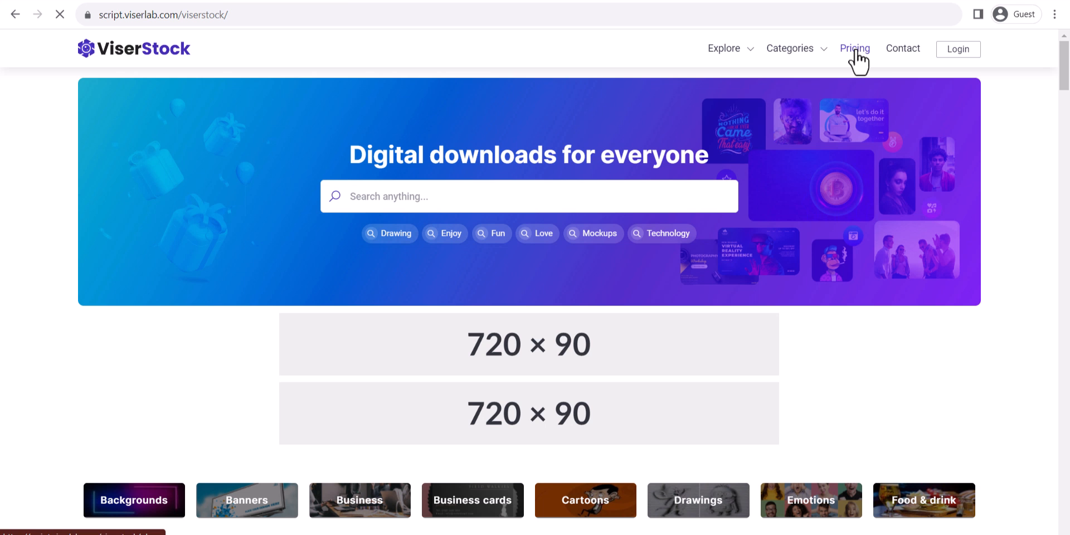
Review the ViserStock subscription pricing plans.
{"action": "left_click", "coordinate": [857, 51]}
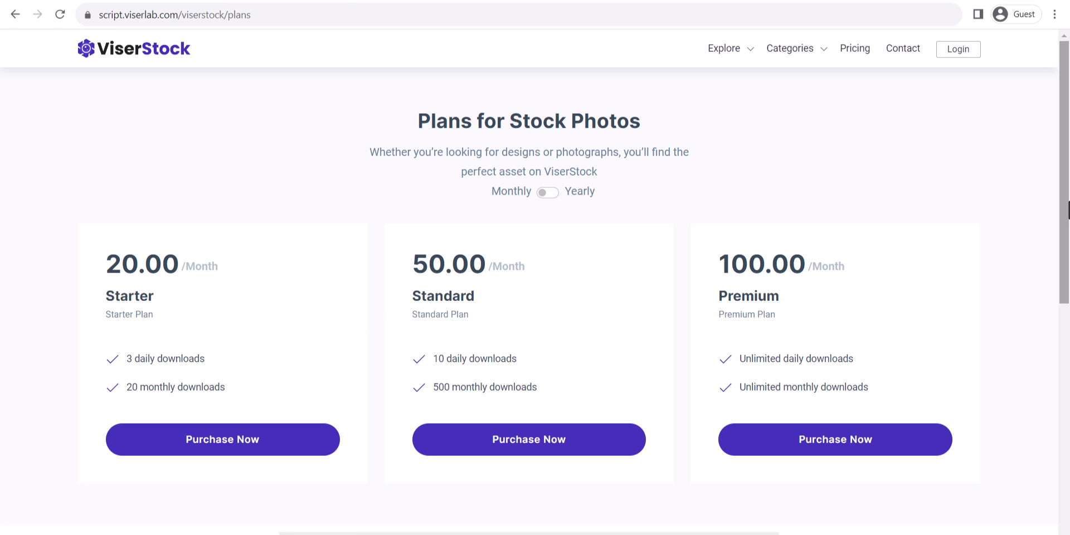
{"action": "scroll", "coordinate": [1030, 253], "scroll_direction": "down", "scroll_amount": 4}
{"action": "scroll", "coordinate": [1028, 253], "scroll_direction": "up", "scroll_amount": 4}
Go to the member login page and scroll through it.
{"action": "left_click", "coordinate": [963, 52]}
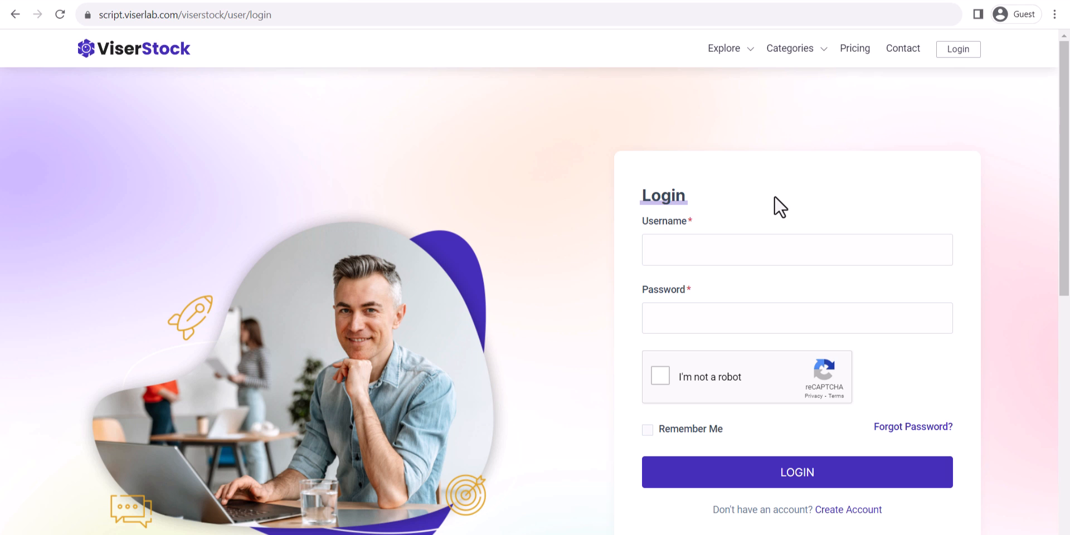
{"action": "scroll", "coordinate": [695, 353], "scroll_direction": "down", "scroll_amount": 3}
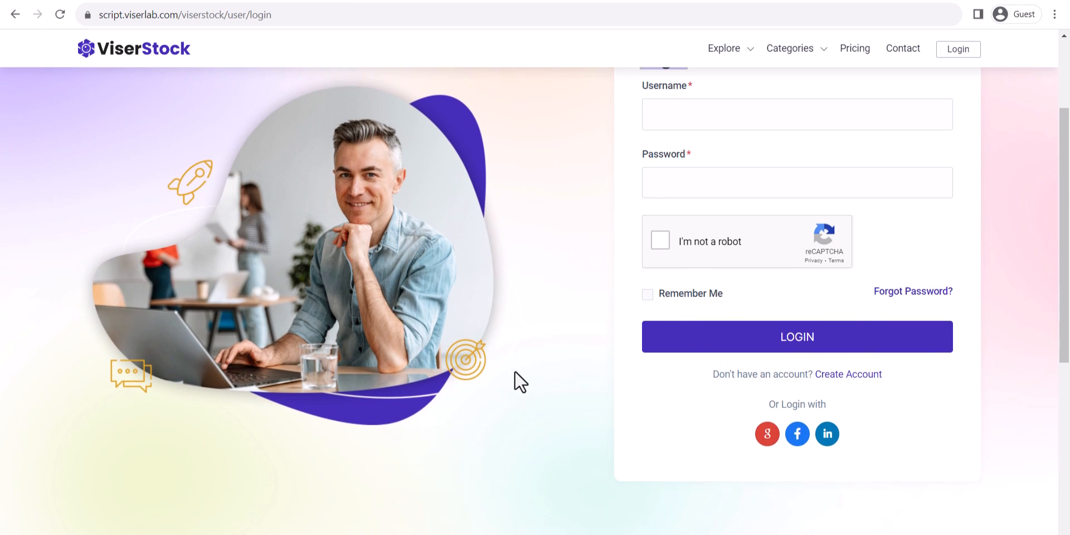
{"action": "scroll", "coordinate": [519, 377], "scroll_direction": "up", "scroll_amount": 3}
{"action": "scroll", "coordinate": [1053, 323], "scroll_direction": "down", "scroll_amount": 5}
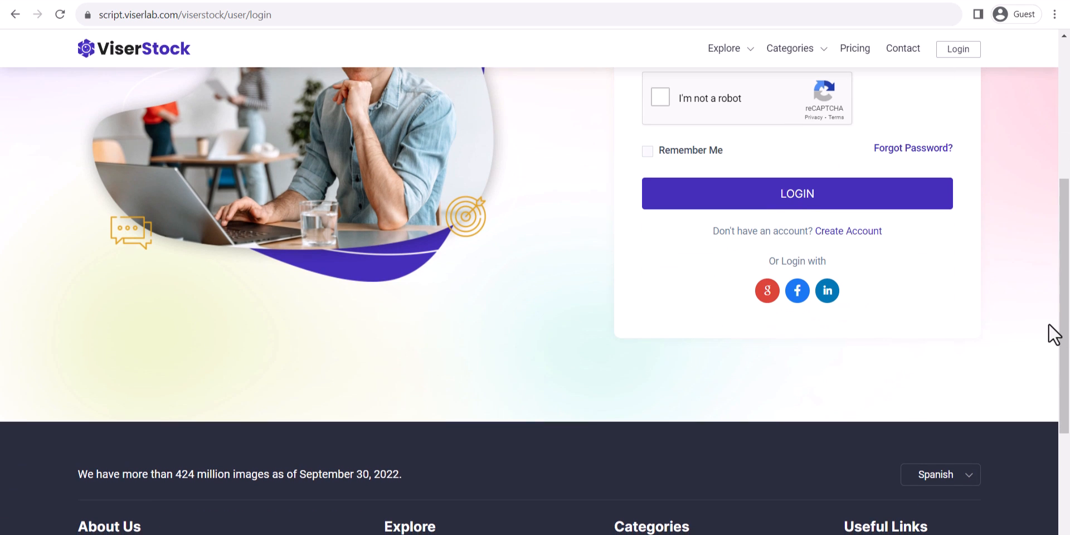
{"action": "scroll", "coordinate": [1051, 328], "scroll_direction": "up", "scroll_amount": 4}
{"action": "scroll", "coordinate": [1052, 326], "scroll_direction": "up", "scroll_amount": 2}
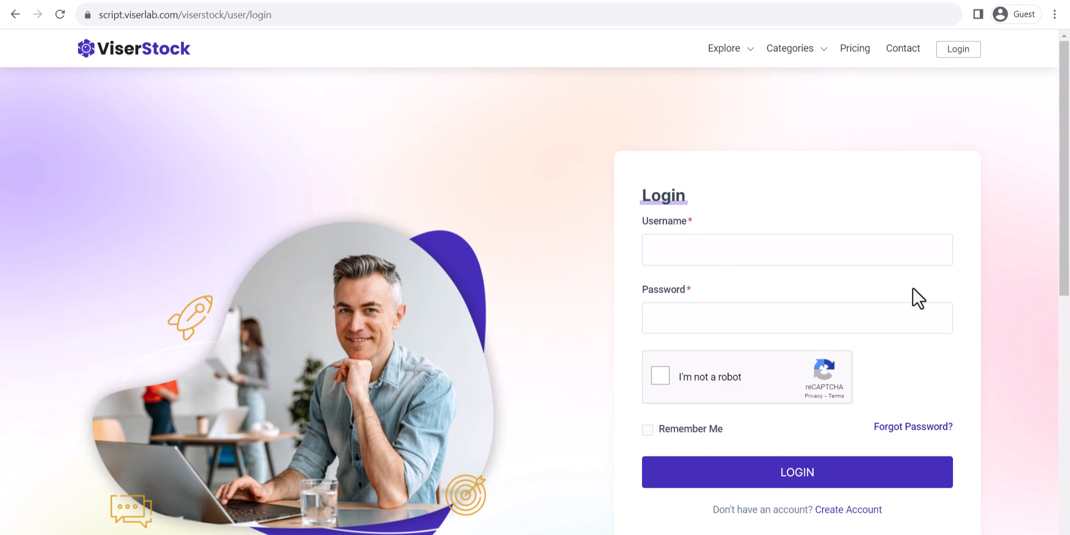
{"action": "scroll", "coordinate": [989, 332], "scroll_direction": "down", "scroll_amount": 1}
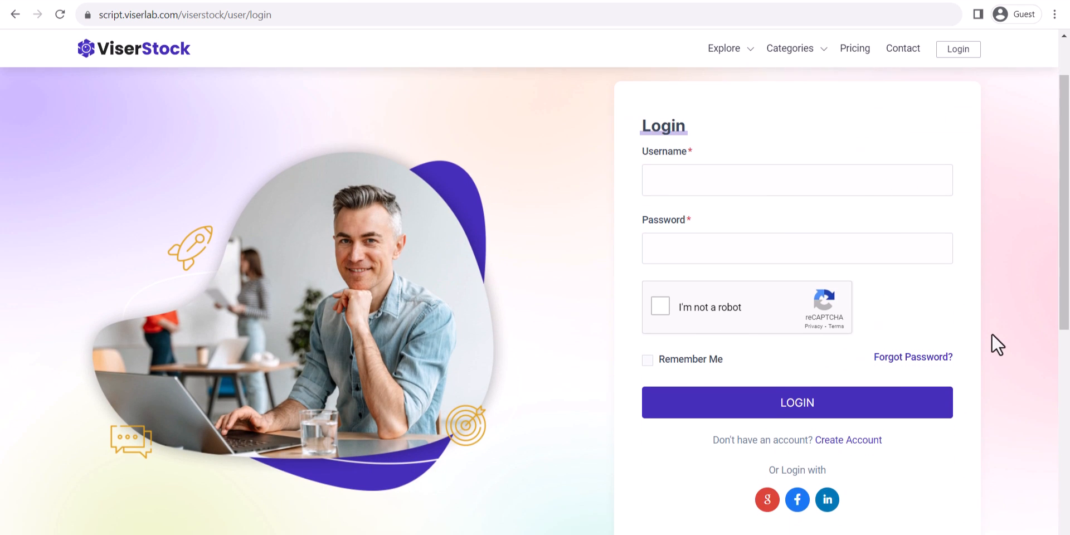
{"action": "scroll", "coordinate": [948, 345], "scroll_direction": "down", "scroll_amount": 3}
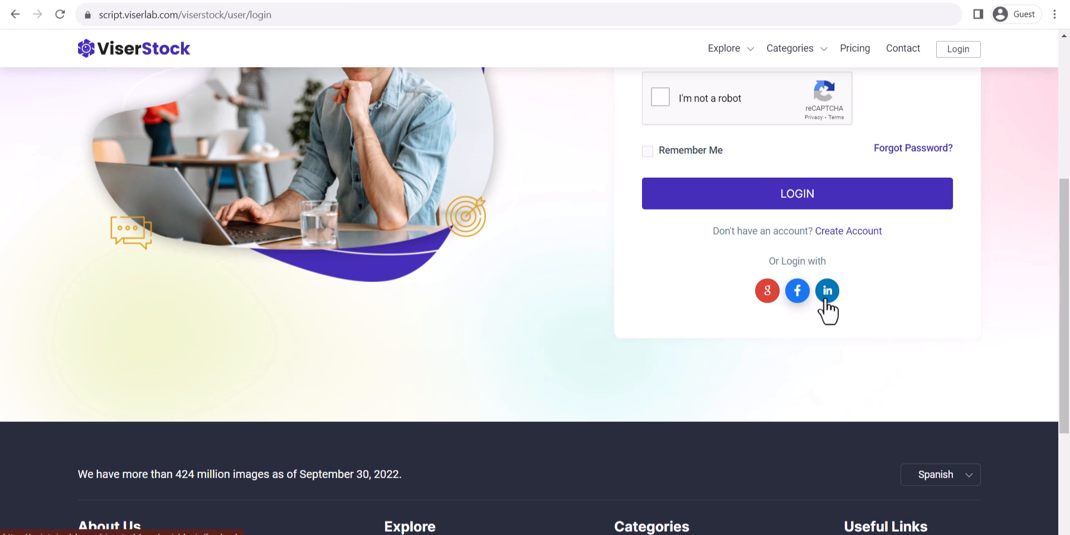
{"action": "scroll", "coordinate": [1030, 314], "scroll_direction": "up", "scroll_amount": 4}
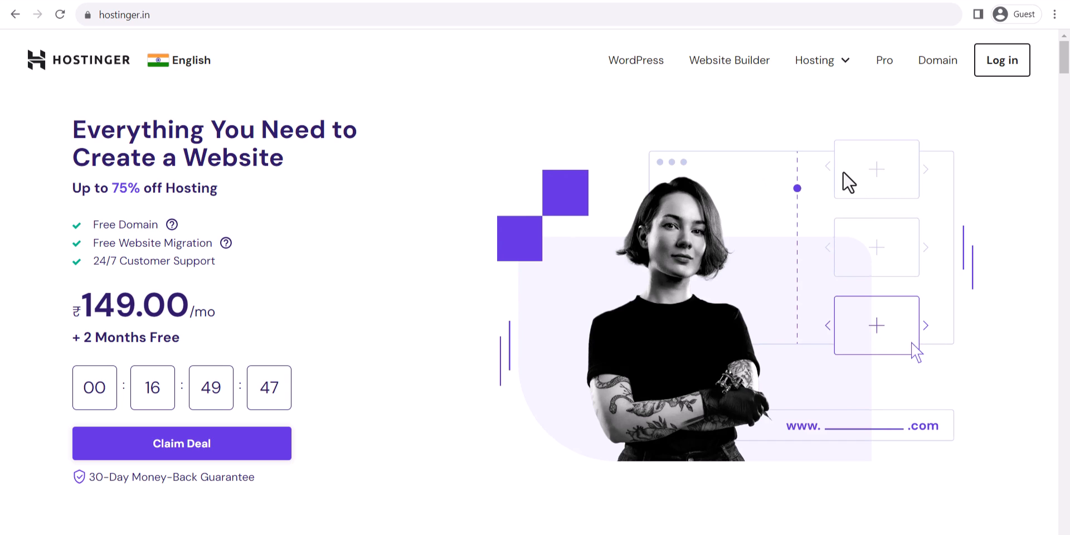
Scroll through and compare Hostinger's Premium, Business and Cloud Startup hosting plan cards.
{"action": "scroll", "coordinate": [844, 195], "scroll_direction": "down", "scroll_amount": 9}
{"action": "scroll", "coordinate": [857, 229], "scroll_direction": "down", "scroll_amount": 4}
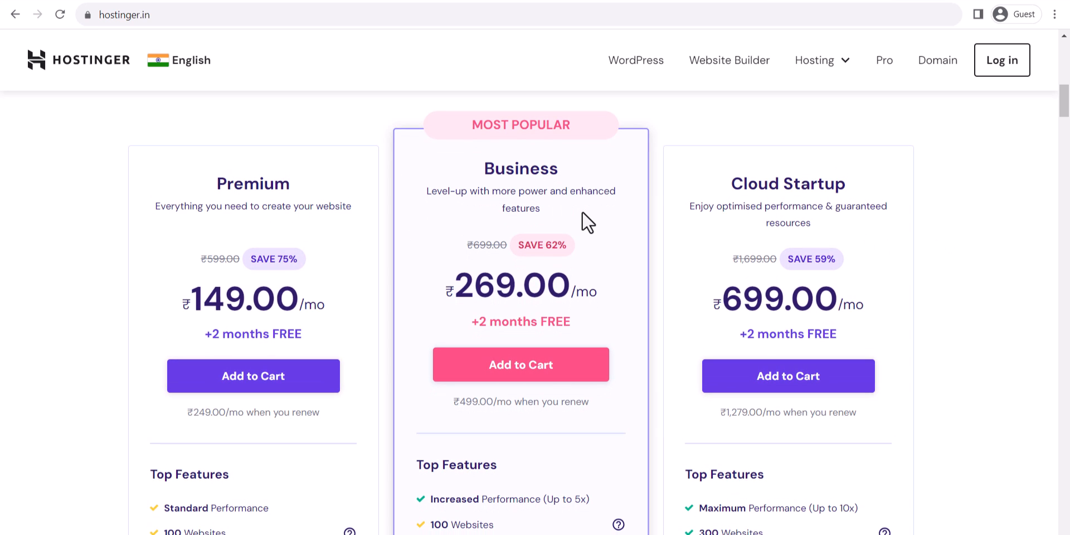
{"action": "scroll", "coordinate": [574, 226], "scroll_direction": "down", "scroll_amount": 4}
{"action": "scroll", "coordinate": [334, 343], "scroll_direction": "up", "scroll_amount": 3}
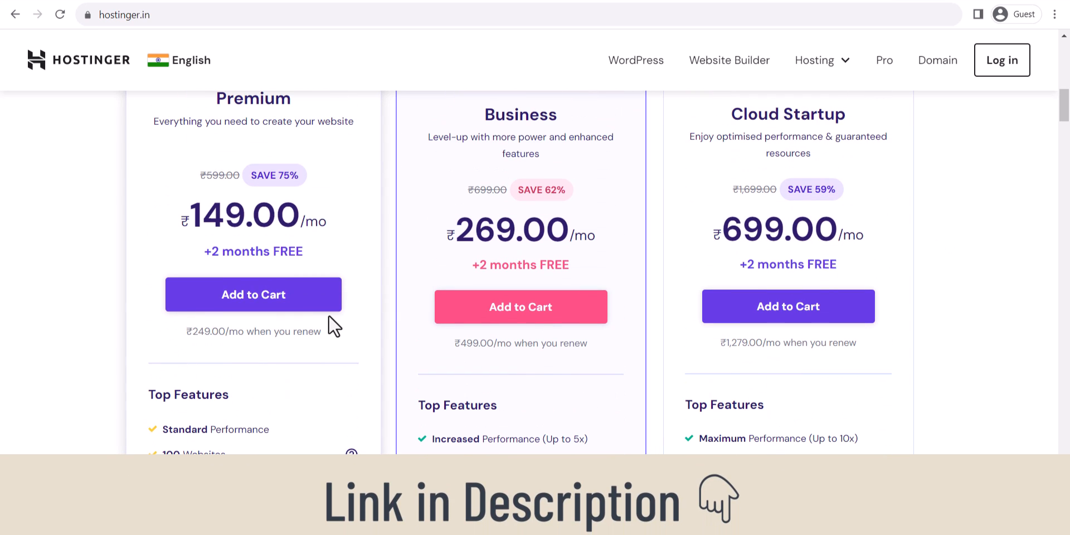
{"action": "scroll", "coordinate": [346, 293], "scroll_direction": "down", "scroll_amount": 4}
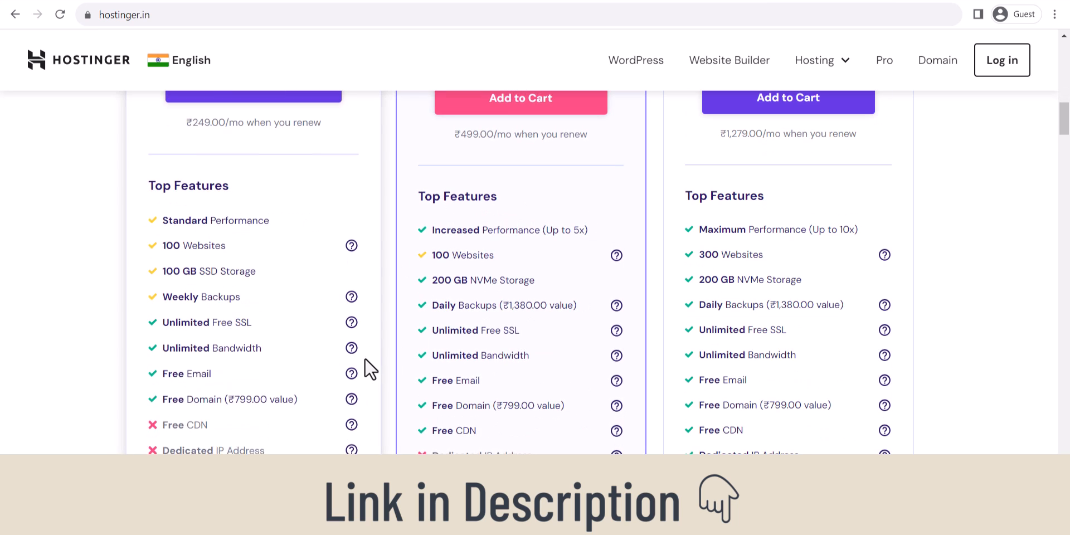
{"action": "scroll", "coordinate": [345, 357], "scroll_direction": "down", "scroll_amount": 3}
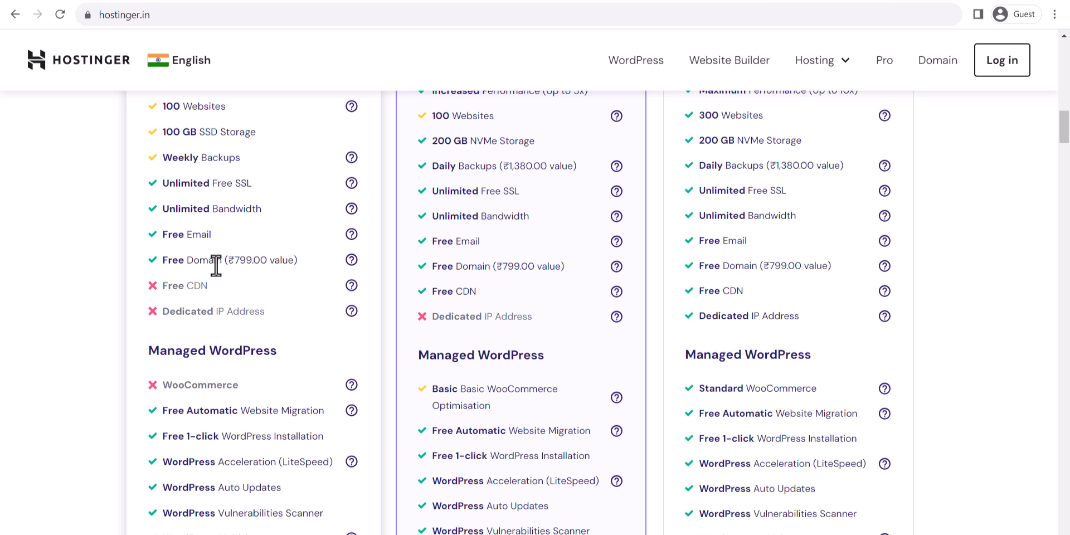
{"action": "scroll", "coordinate": [359, 336], "scroll_direction": "up", "scroll_amount": 8}
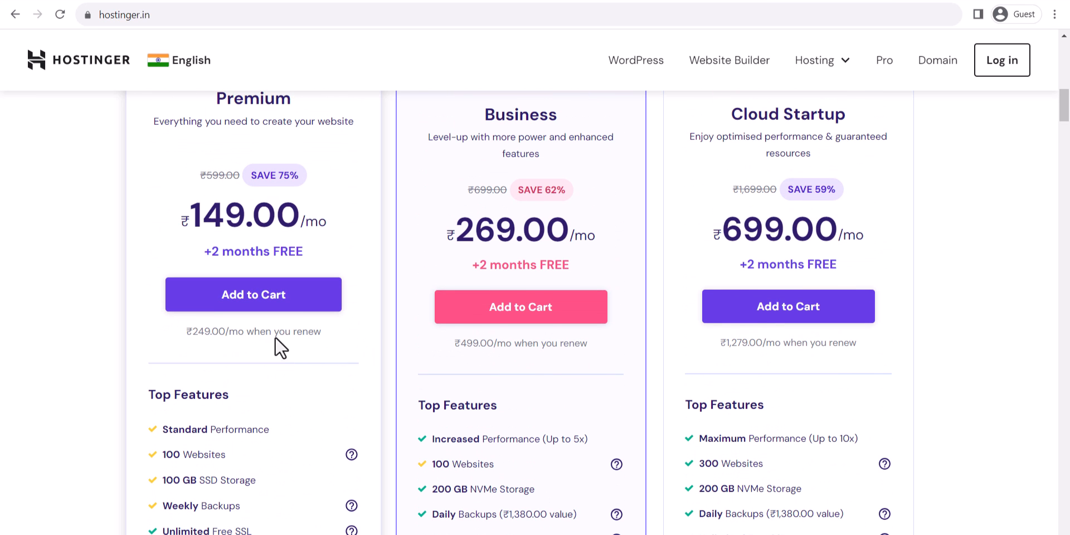
{"action": "scroll", "coordinate": [391, 295], "scroll_direction": "up", "scroll_amount": 3}
{"action": "scroll", "coordinate": [433, 289], "scroll_direction": "down", "scroll_amount": 3}
{"action": "scroll", "coordinate": [334, 287], "scroll_direction": "up", "scroll_amount": 1}
{"action": "scroll", "coordinate": [334, 262], "scroll_direction": "up", "scroll_amount": 1}
{"action": "scroll", "coordinate": [529, 257], "scroll_direction": "down", "scroll_amount": 6}
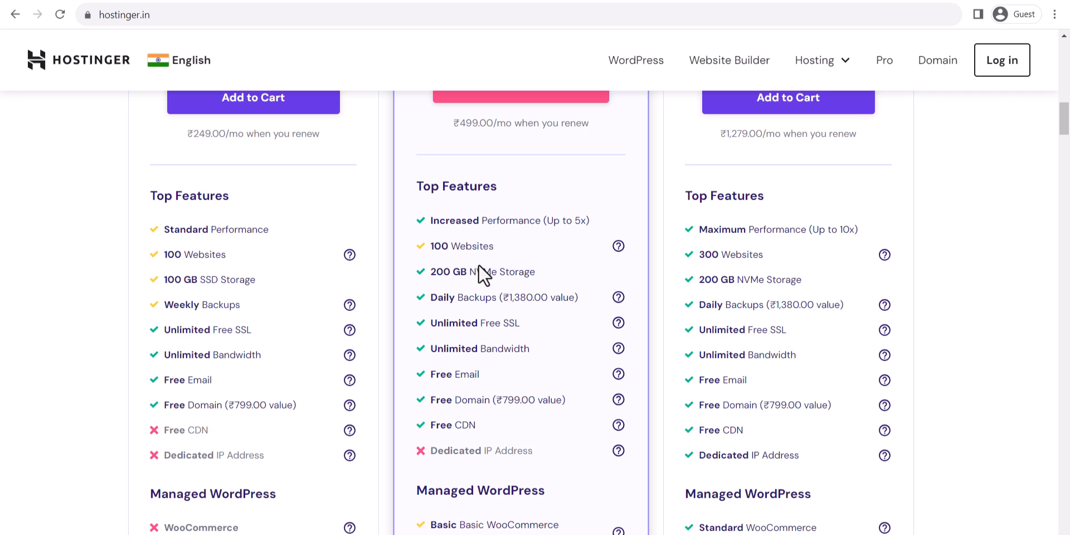
{"action": "scroll", "coordinate": [504, 371], "scroll_direction": "down", "scroll_amount": 1}
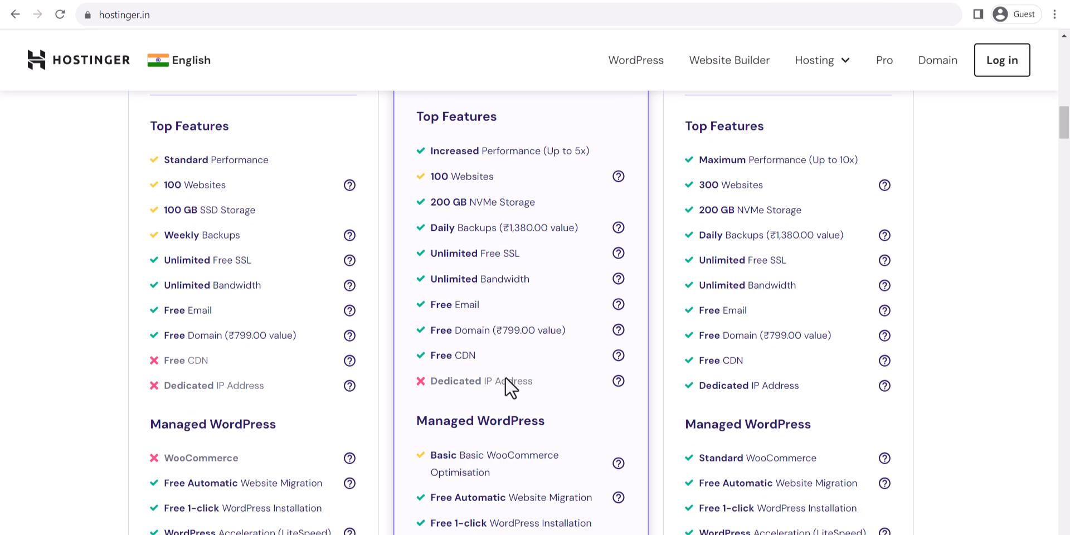
{"action": "scroll", "coordinate": [529, 357], "scroll_direction": "up", "scroll_amount": 2}
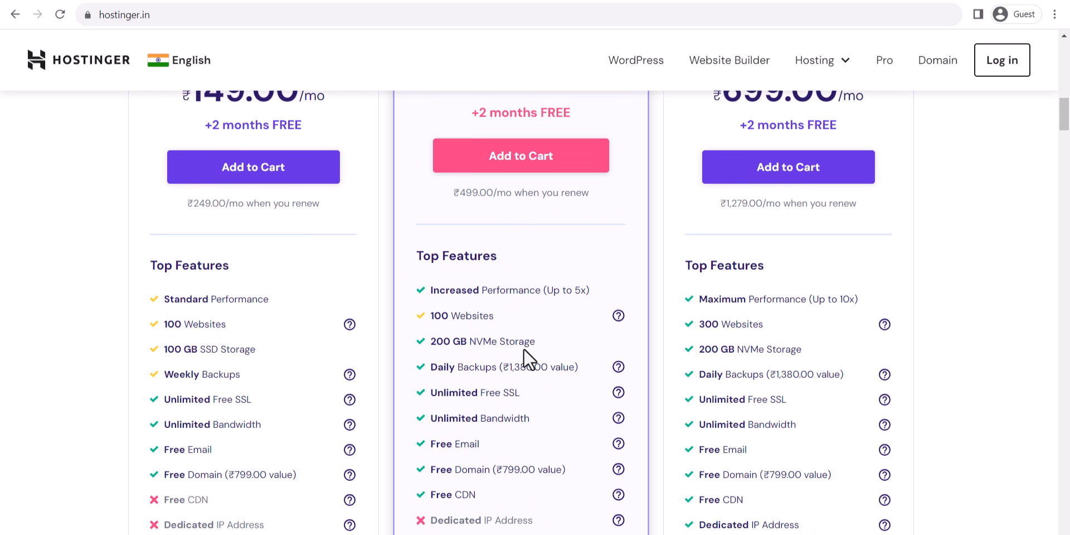
{"action": "scroll", "coordinate": [473, 278], "scroll_direction": "down", "scroll_amount": 1}
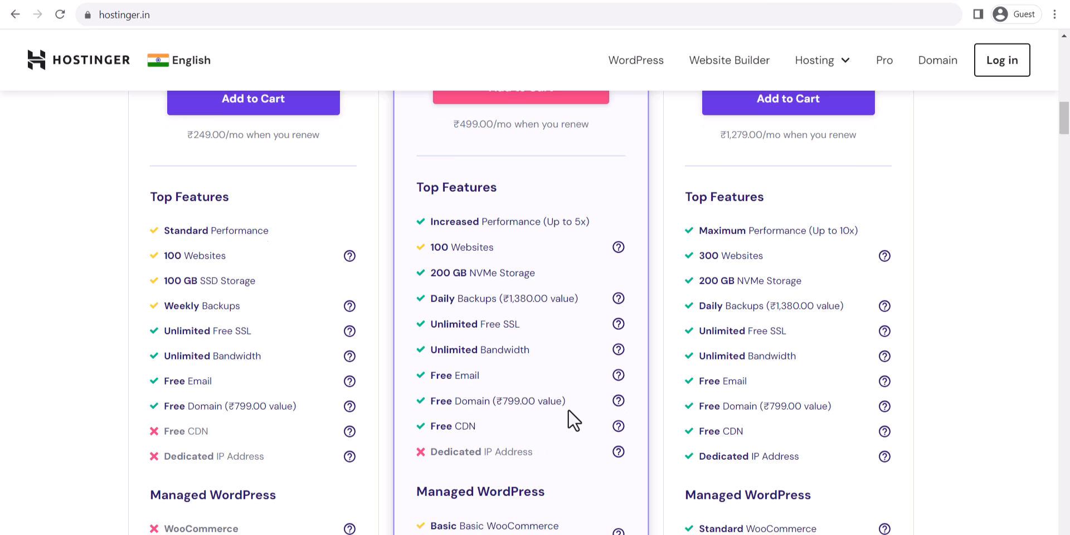
{"action": "scroll", "coordinate": [567, 410], "scroll_direction": "up", "scroll_amount": 4}
{"action": "scroll", "coordinate": [567, 410], "scroll_direction": "up", "scroll_amount": 10}
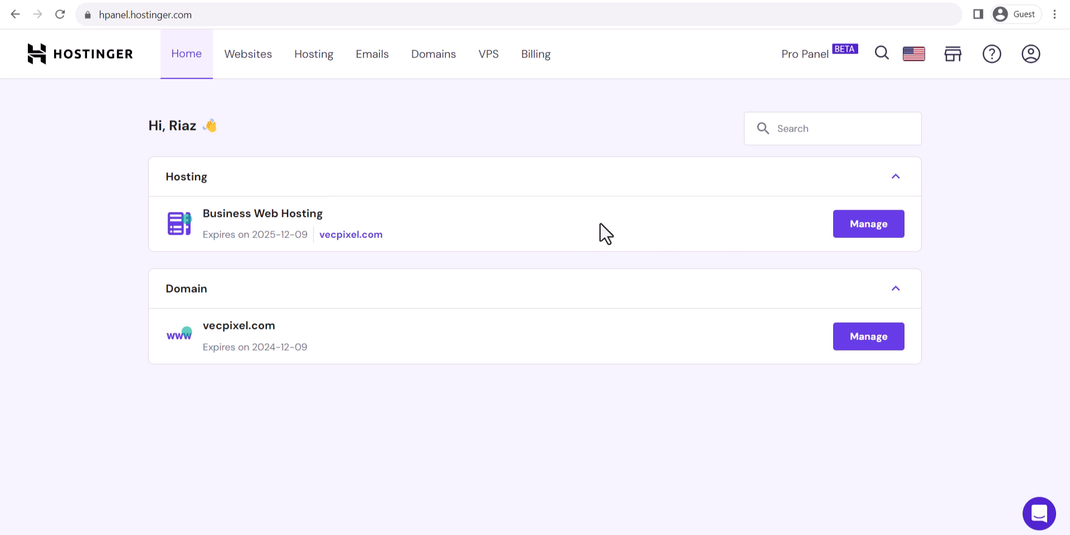
From the vecpixel.com hosting plan's Domains section, search for an 'imaage bazar' domain.
{"action": "left_click", "coordinate": [857, 226]}
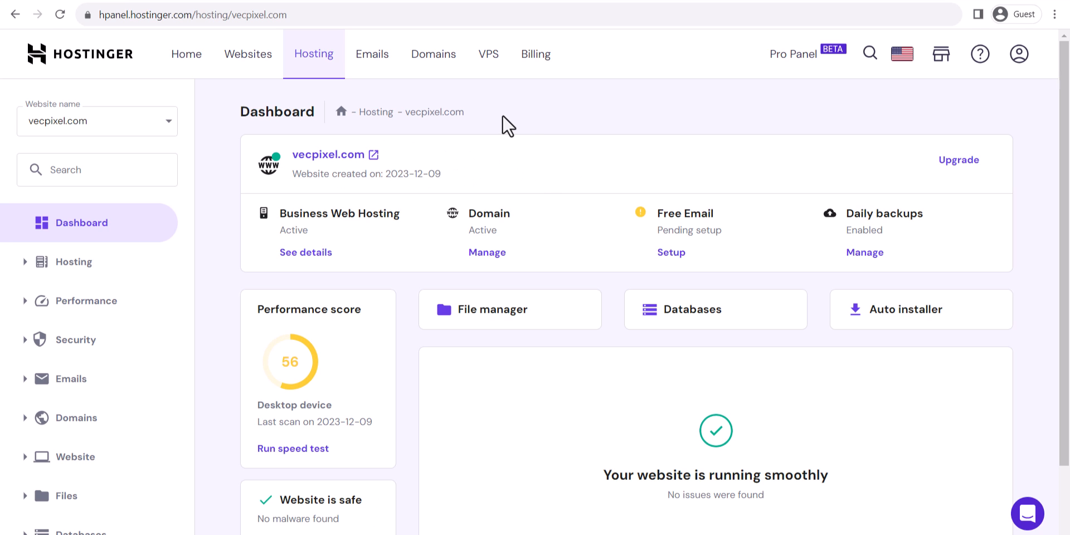
{"action": "left_click", "coordinate": [417, 66]}
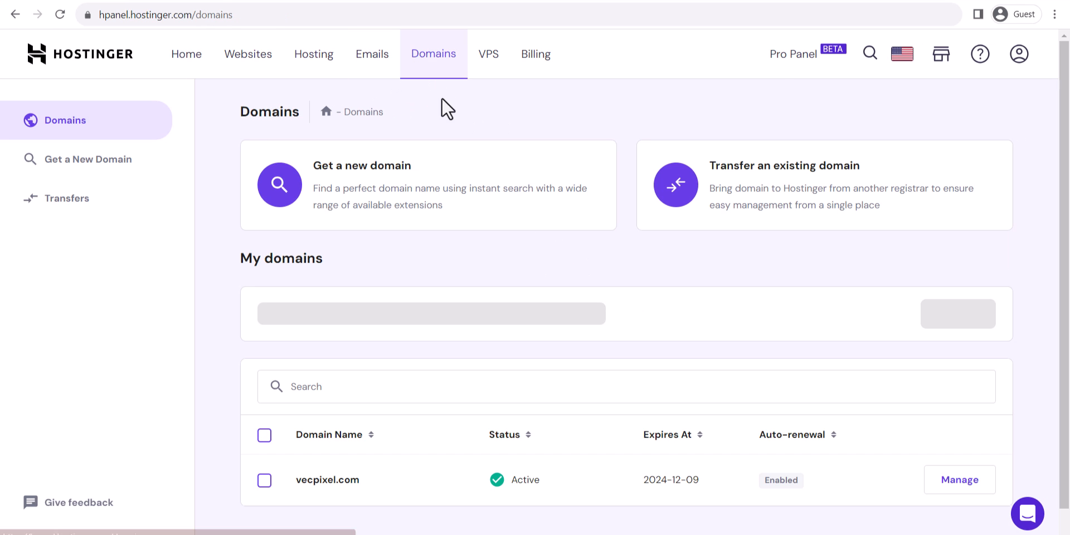
{"action": "left_click", "coordinate": [347, 188]}
{"action": "left_click", "coordinate": [430, 259]}
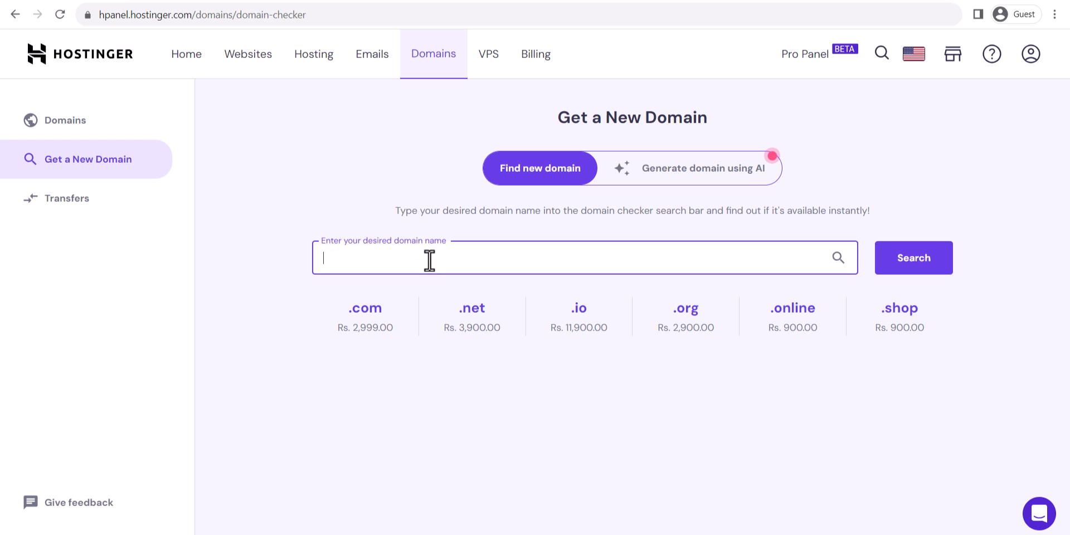
{"action": "type", "text": "imaage bazar"}
{"action": "key", "text": "Return"}
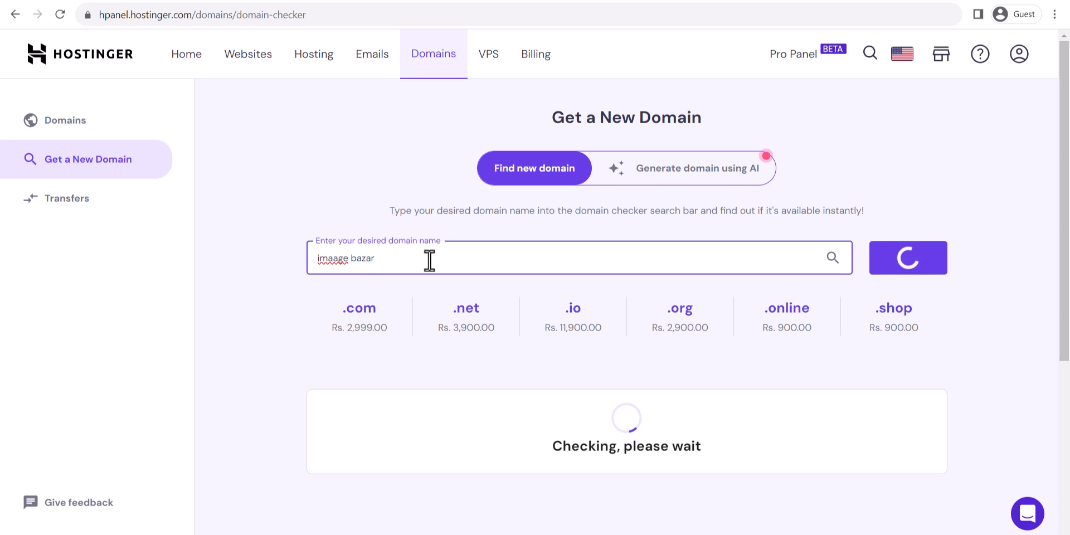
Scroll the results to find imaagebazar.com offered at Rs. 2,999.00 per year.
{"action": "scroll", "coordinate": [468, 279], "scroll_direction": "down", "scroll_amount": 5}
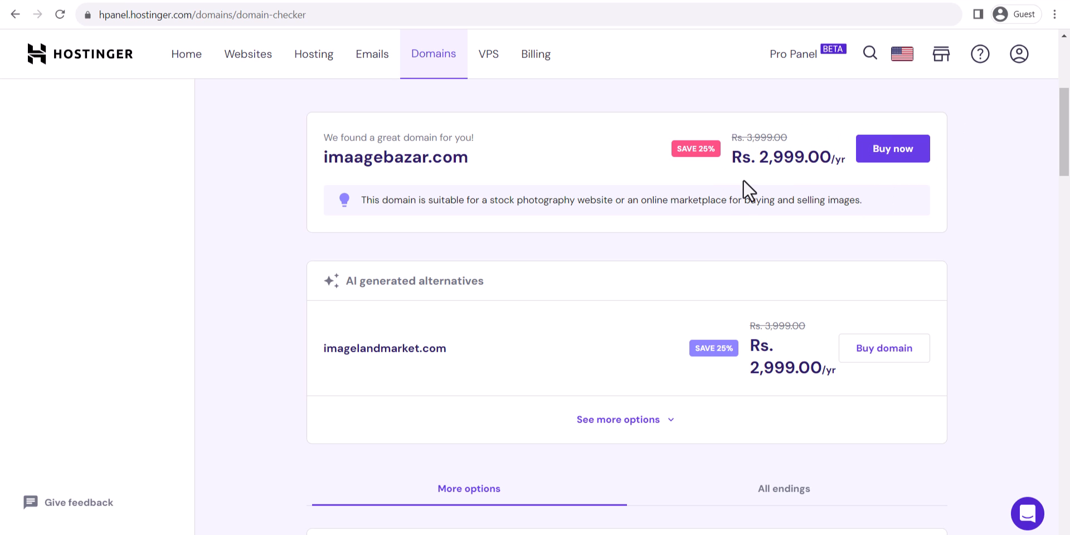
{"action": "scroll", "coordinate": [353, 409], "scroll_direction": "down", "scroll_amount": 1}
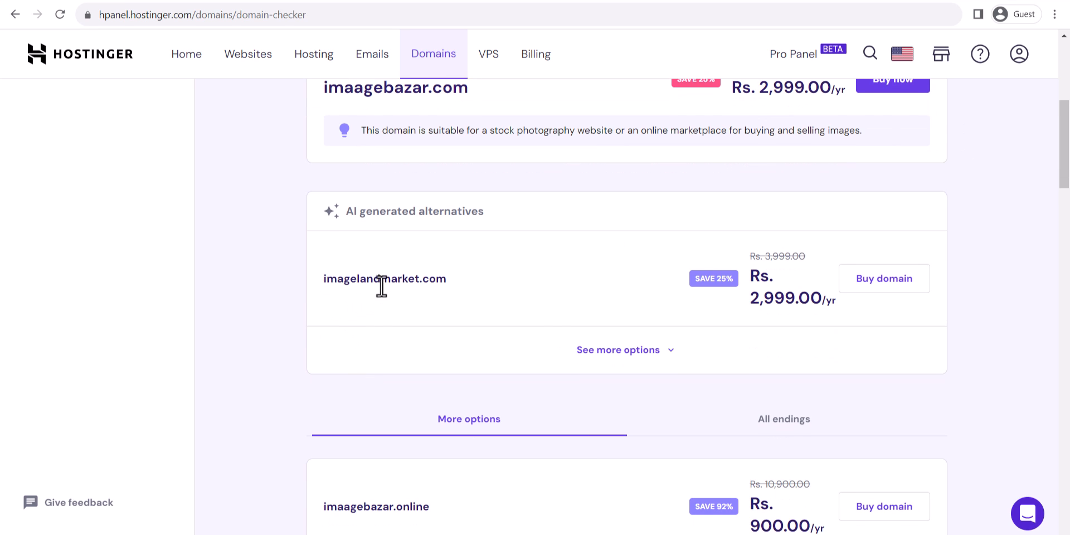
{"action": "scroll", "coordinate": [607, 310], "scroll_direction": "down", "scroll_amount": 3}
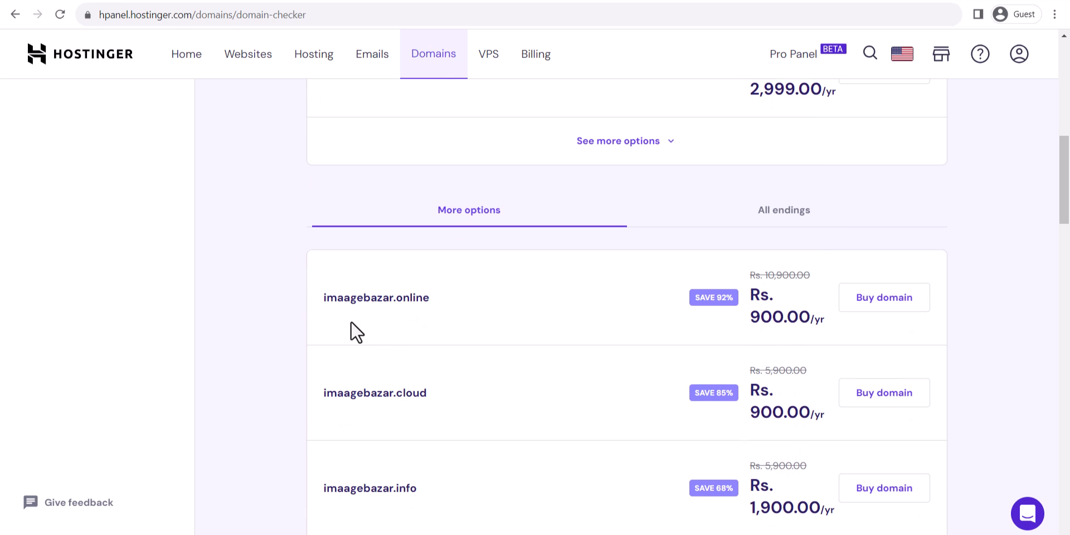
{"action": "scroll", "coordinate": [390, 421], "scroll_direction": "down", "scroll_amount": 2}
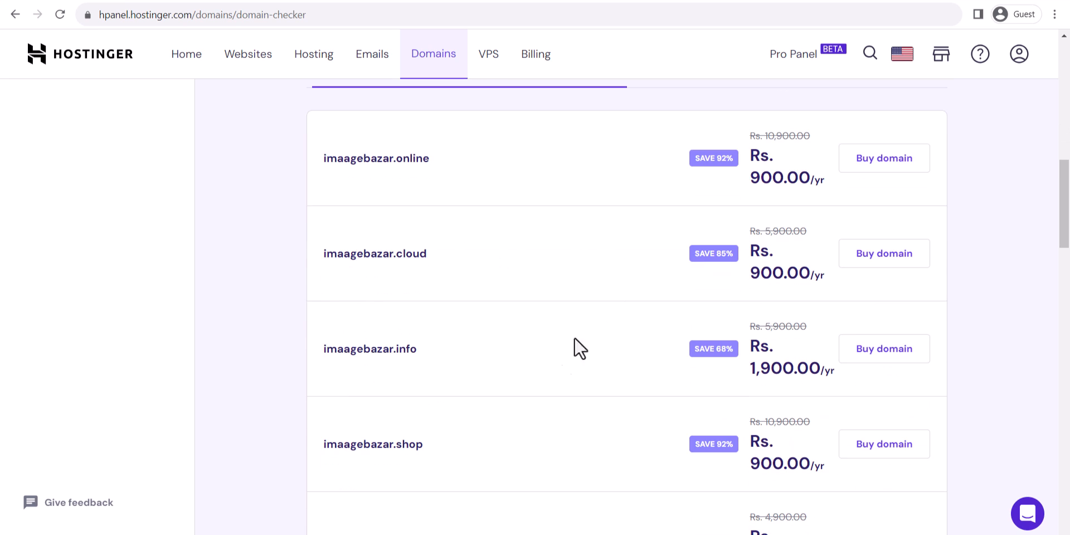
{"action": "scroll", "coordinate": [559, 403], "scroll_direction": "down", "scroll_amount": 3}
{"action": "scroll", "coordinate": [559, 395], "scroll_direction": "up", "scroll_amount": 10}
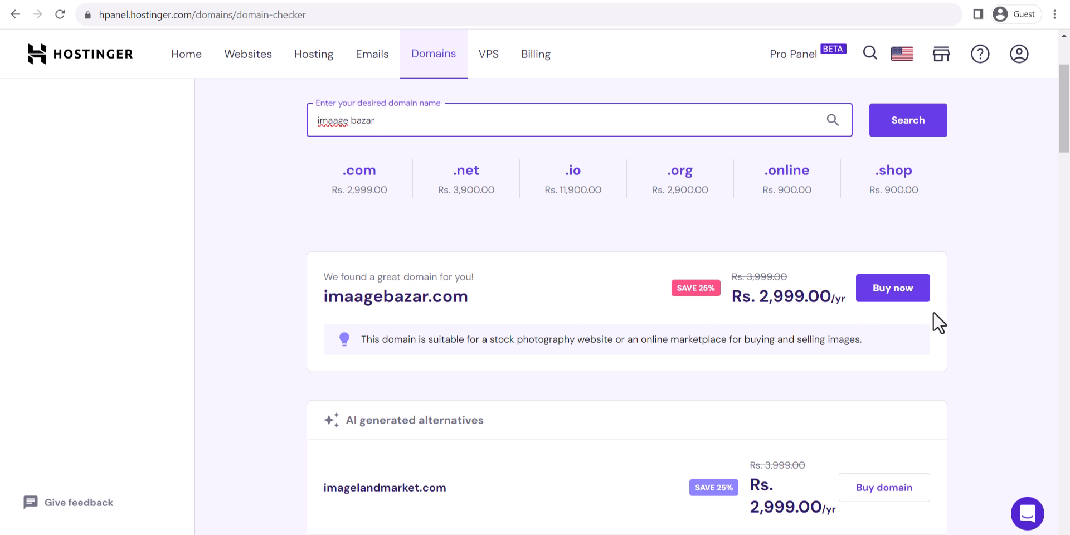
{"action": "scroll", "coordinate": [530, 190], "scroll_direction": "up", "scroll_amount": 3}
Open vecpixel.com's File Manager, enter public_html, and bring up the File/Folder upload choices.
{"action": "left_click", "coordinate": [246, 60]}
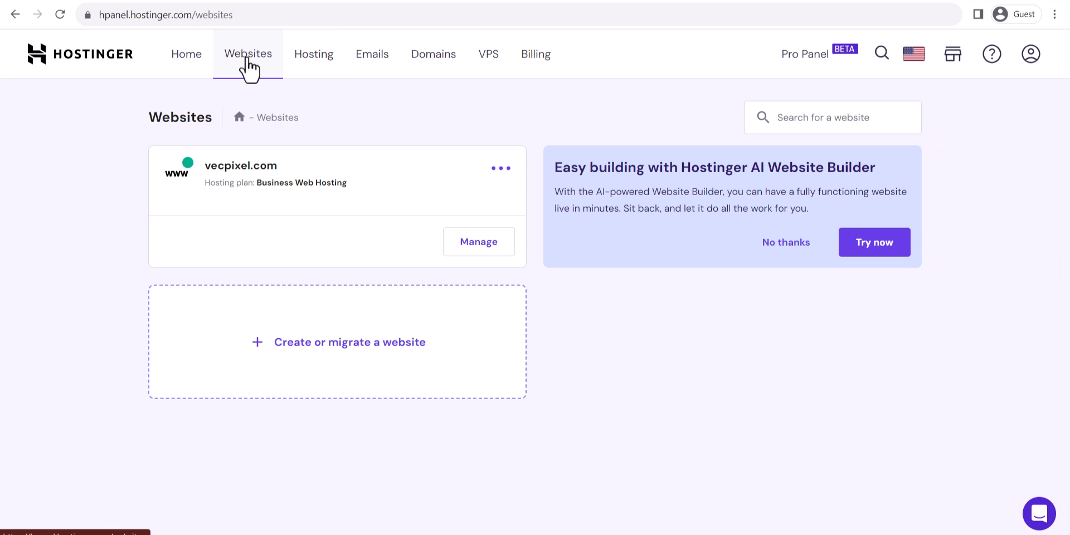
{"action": "left_click", "coordinate": [480, 250]}
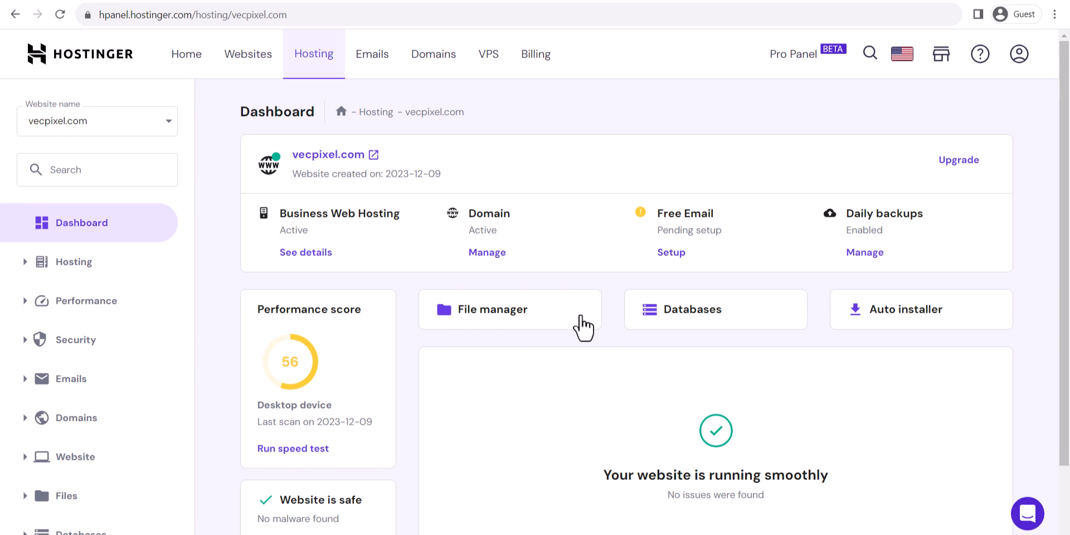
{"action": "left_click", "coordinate": [491, 318]}
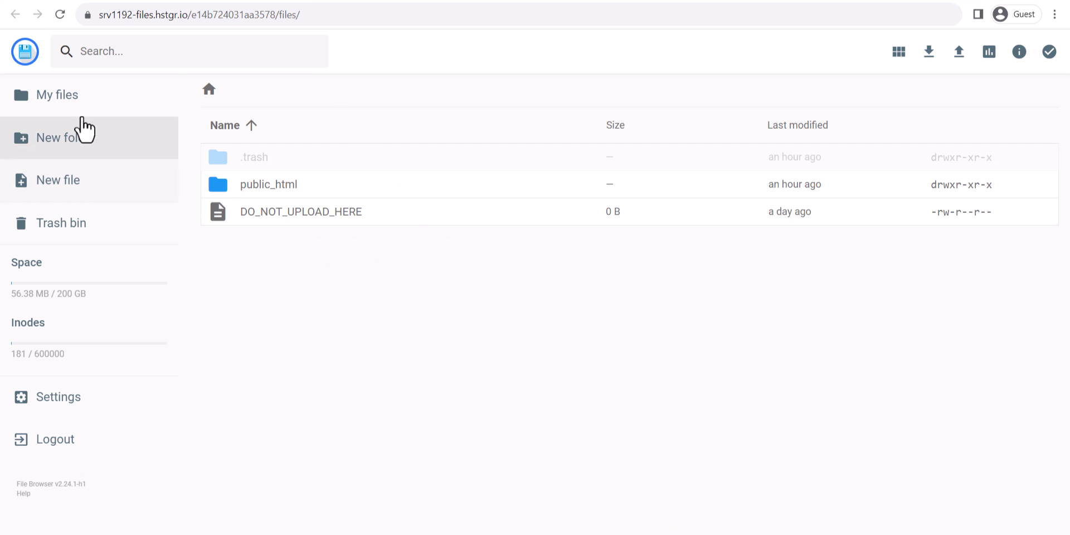
{"action": "double_click", "coordinate": [297, 190]}
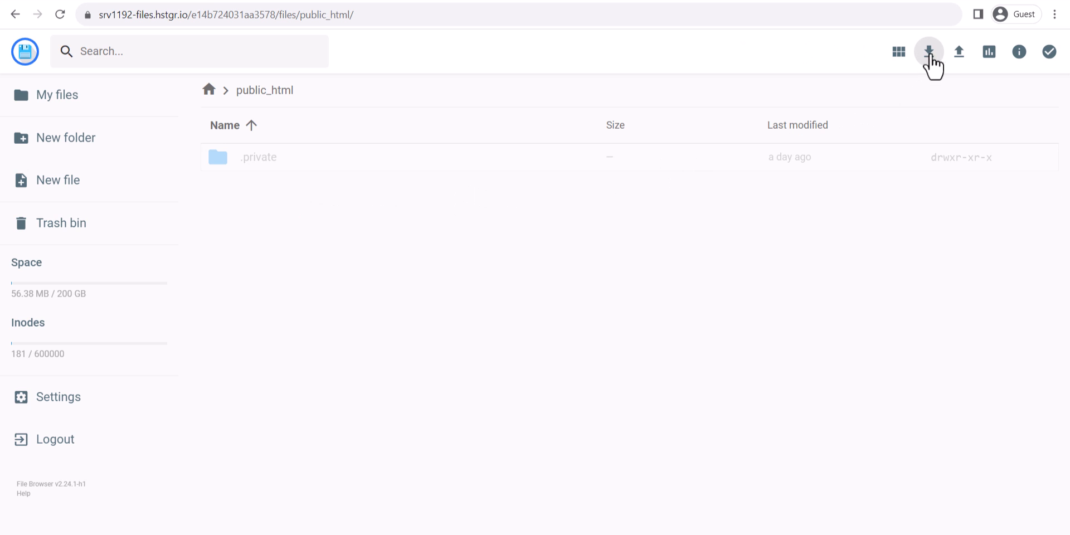
{"action": "left_click", "coordinate": [960, 54]}
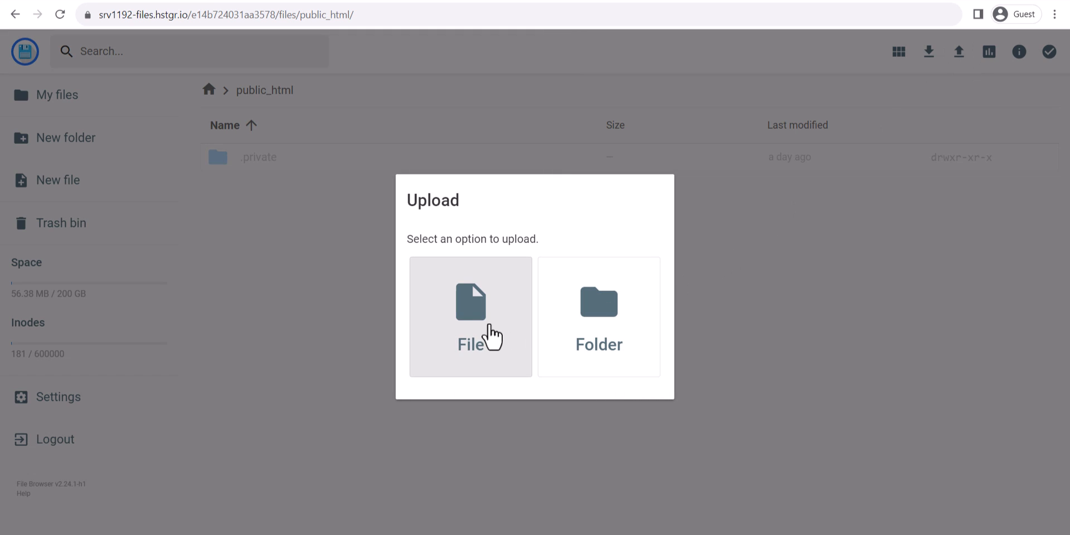
Upload the codecanyon ViserStock zip from Downloads as a single file into public_html.
{"action": "left_click", "coordinate": [481, 336]}
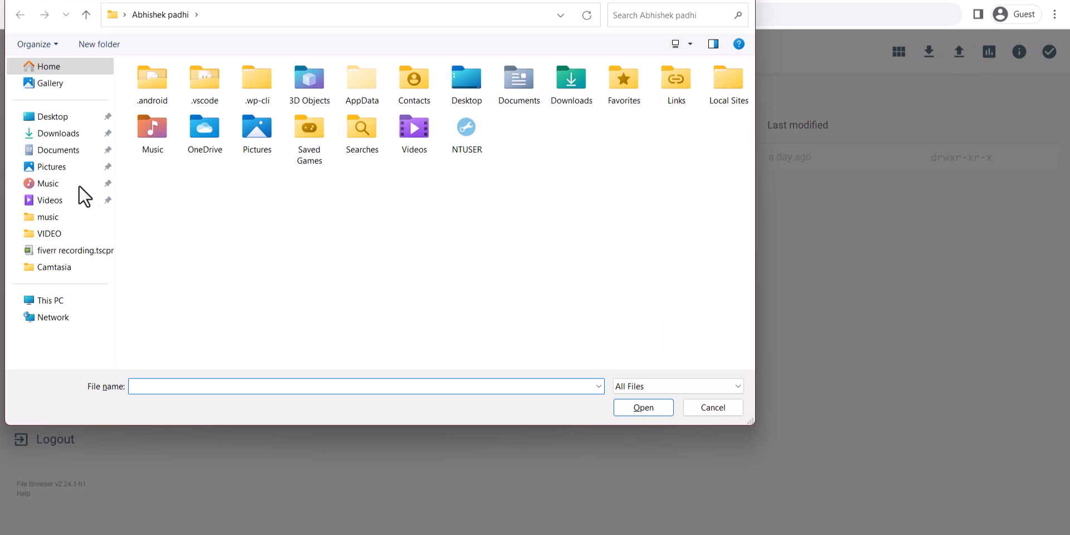
{"action": "left_click", "coordinate": [87, 138]}
{"action": "left_click", "coordinate": [171, 132]}
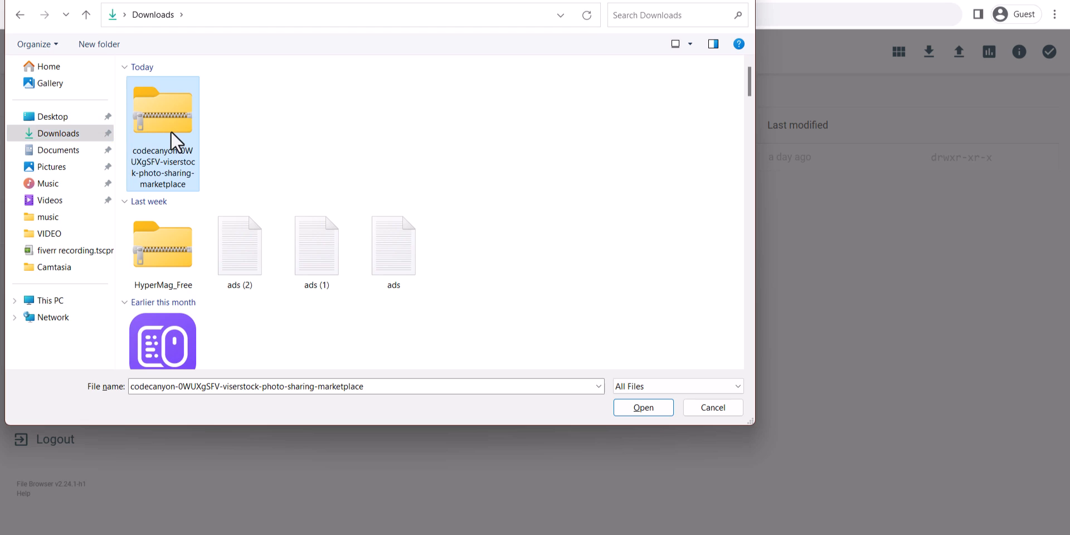
{"action": "left_click", "coordinate": [642, 407]}
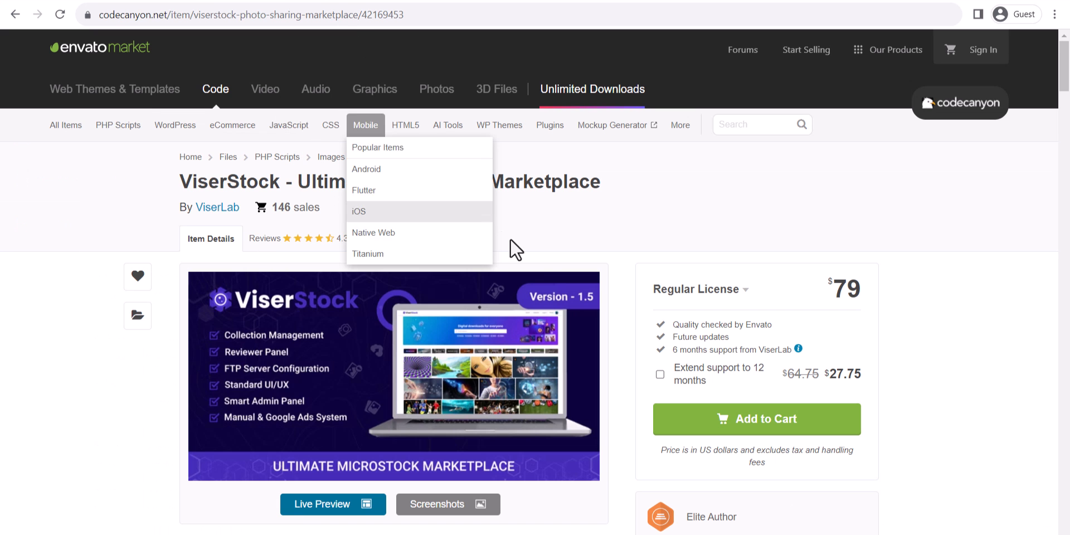
Scroll the ViserStock CodeCanyon page down to its frontend, reviewer and admin demo links.
{"action": "scroll", "coordinate": [710, 291], "scroll_direction": "down", "scroll_amount": 2}
{"action": "scroll", "coordinate": [710, 291], "scroll_direction": "down", "scroll_amount": 10}
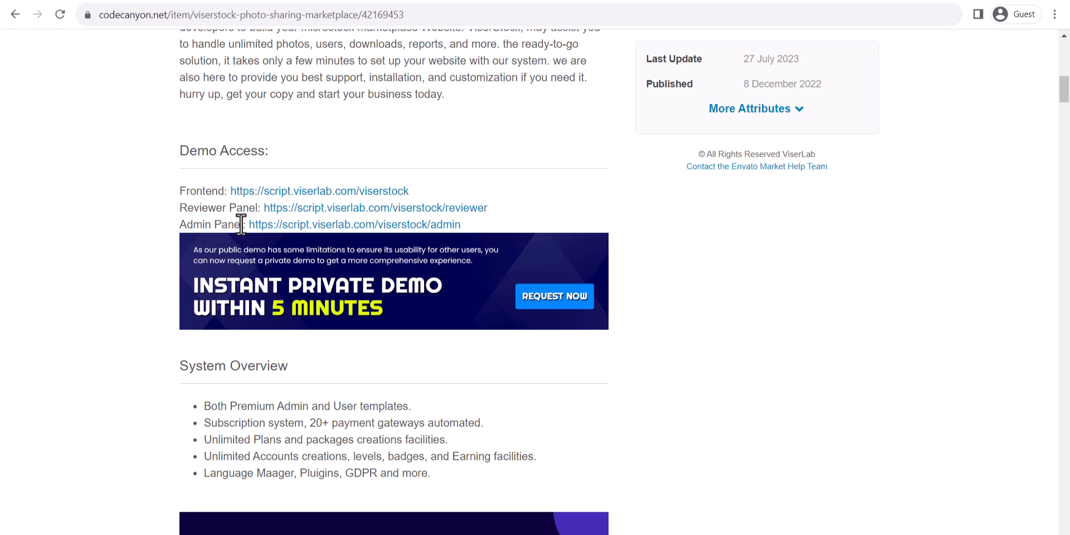
Log into the ViserStock admin panel demo after passing the reCAPTCHA check.
{"action": "left_click", "coordinate": [310, 226]}
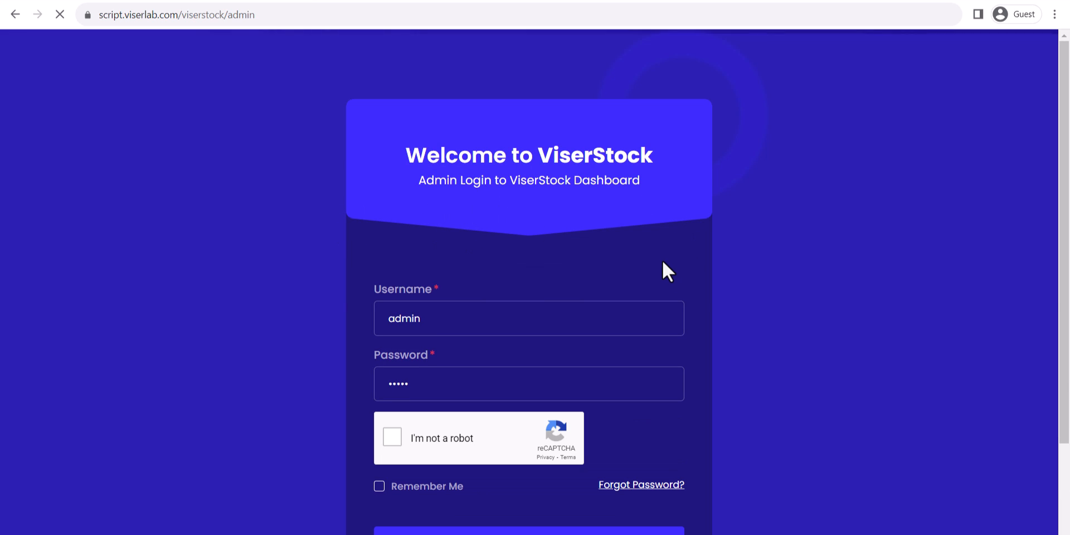
{"action": "scroll", "coordinate": [710, 328], "scroll_direction": "down", "scroll_amount": 2}
{"action": "left_click", "coordinate": [398, 322]}
{"action": "left_click", "coordinate": [505, 428]}
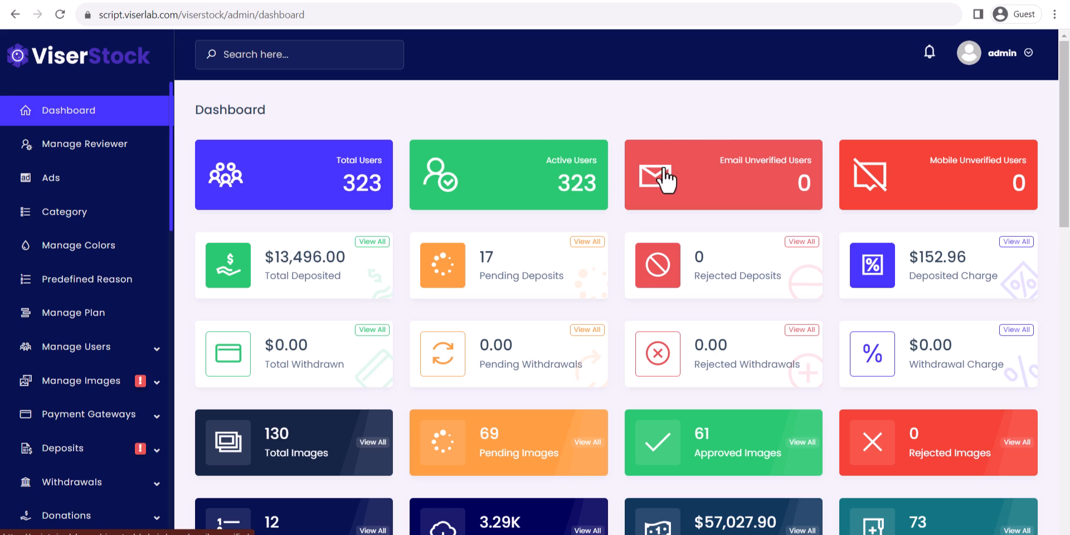
Review dashboard figures like the $13,496.00 total deposited, then open All Ads.
{"action": "left_click_drag", "start_coordinate": [269, 267], "coordinate": [353, 263]}
{"action": "left_click", "coordinate": [416, 263]}
{"action": "scroll", "coordinate": [792, 360], "scroll_direction": "down", "scroll_amount": 4}
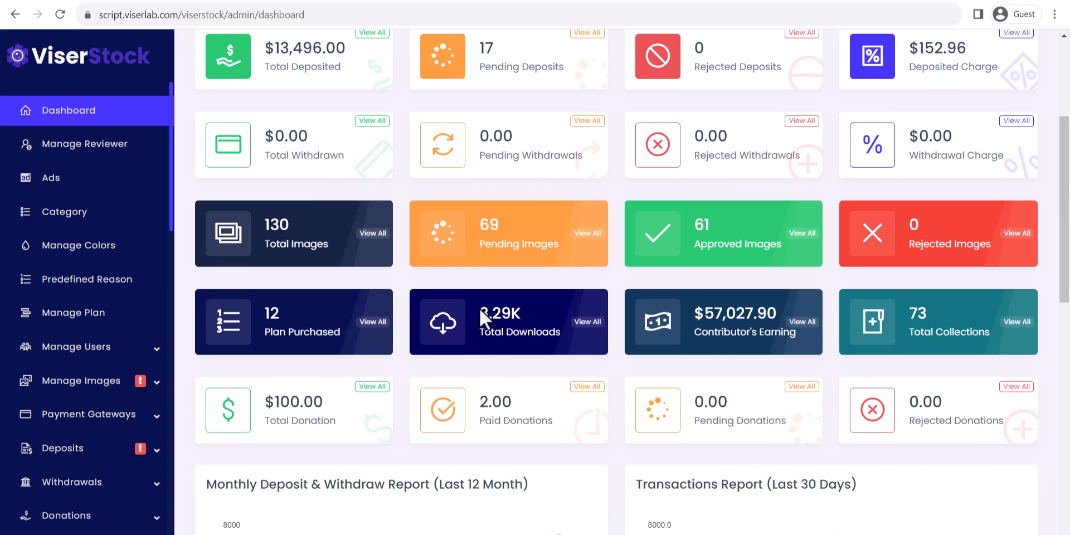
{"action": "scroll", "coordinate": [693, 362], "scroll_direction": "down", "scroll_amount": 8}
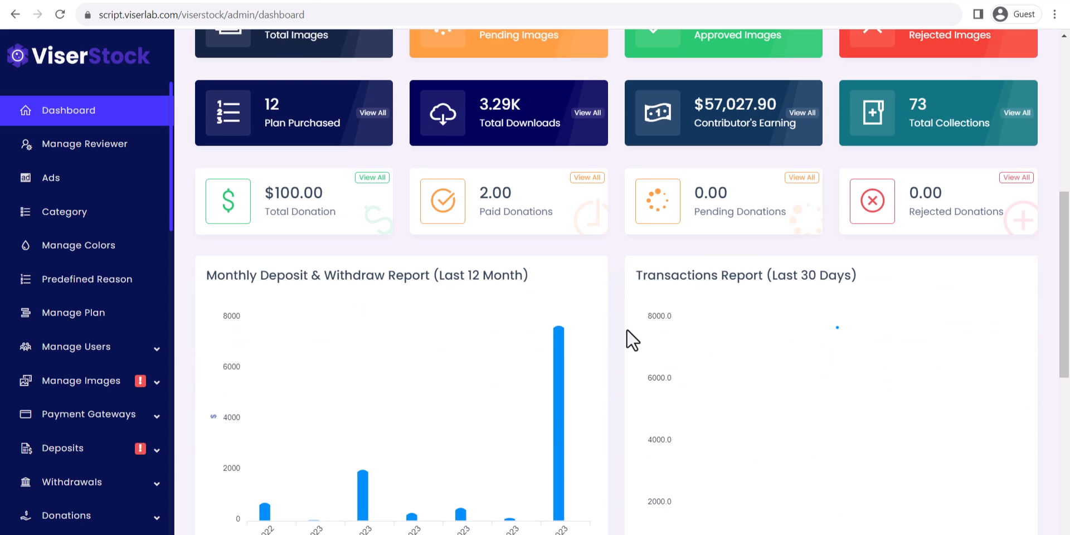
{"action": "scroll", "coordinate": [663, 327], "scroll_direction": "down", "scroll_amount": 5}
{"action": "scroll", "coordinate": [655, 335], "scroll_direction": "up", "scroll_amount": 17}
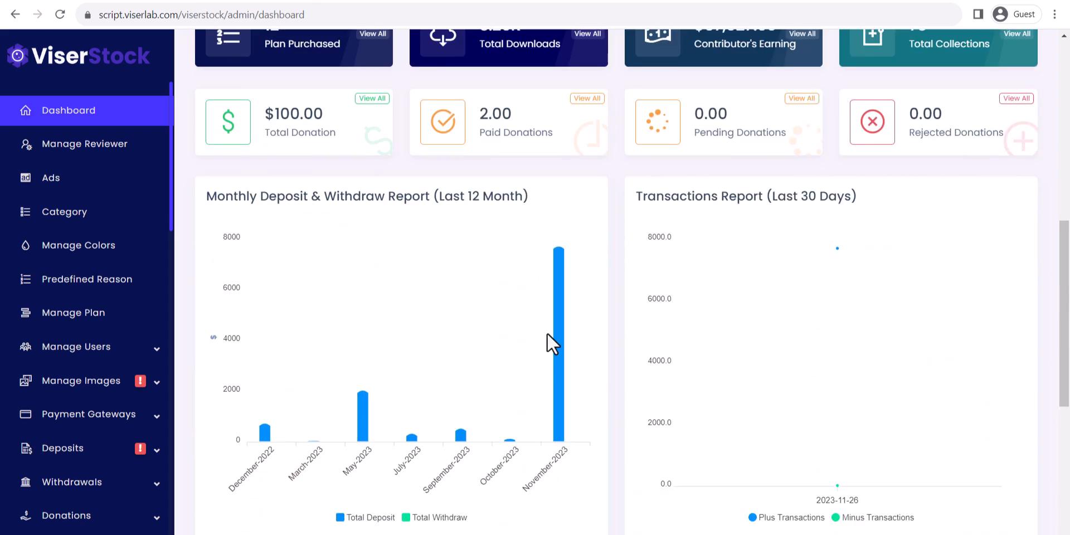
{"action": "left_click", "coordinate": [90, 181]}
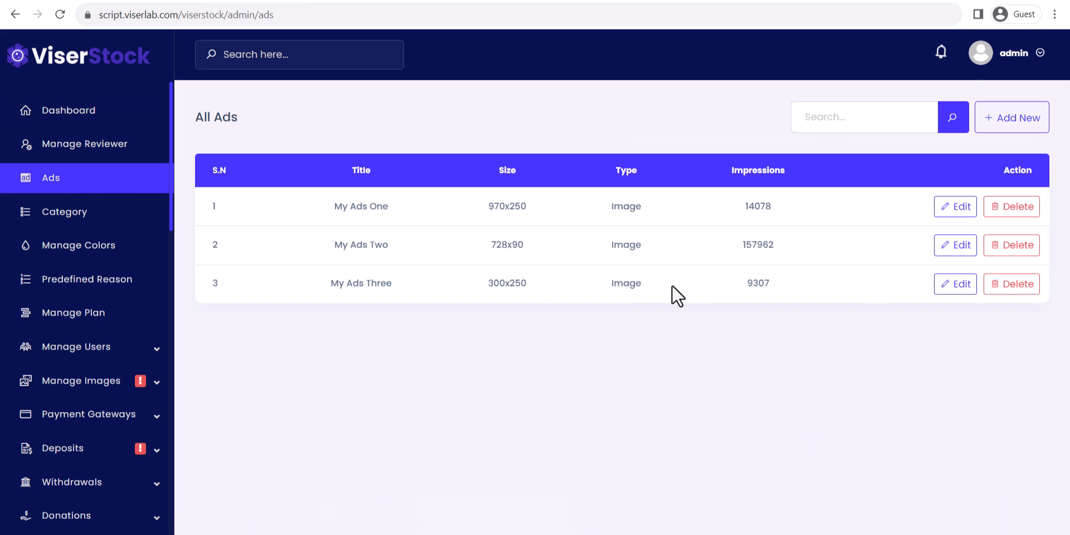
Edit My Ads Two and switch its ad type to Script.
{"action": "left_click", "coordinate": [960, 245]}
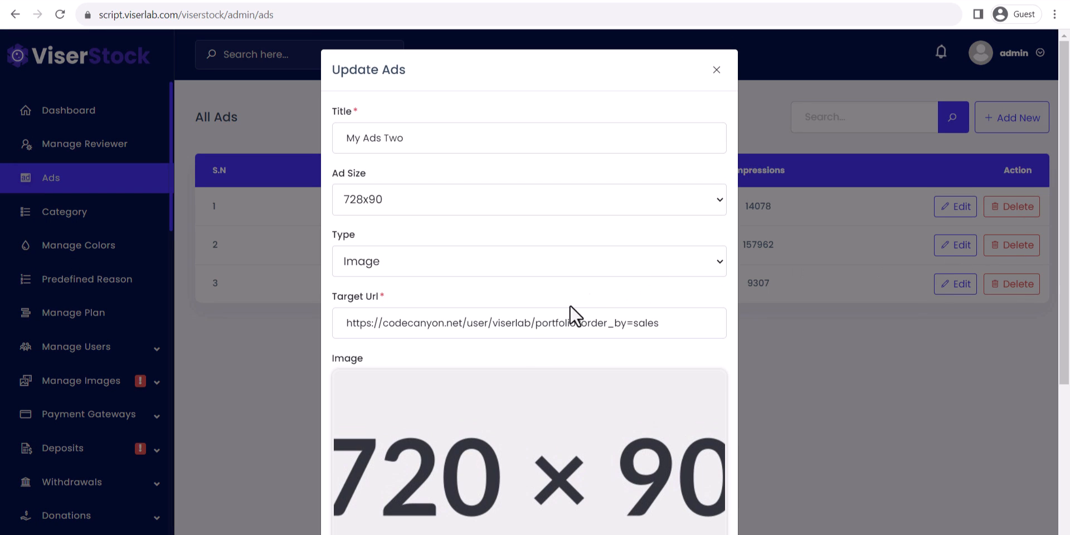
{"action": "scroll", "coordinate": [590, 306], "scroll_direction": "down", "scroll_amount": 4}
{"action": "scroll", "coordinate": [497, 383], "scroll_direction": "up", "scroll_amount": 4}
{"action": "left_click", "coordinate": [576, 267]}
{"action": "left_click", "coordinate": [457, 302]}
{"action": "left_click", "coordinate": [440, 368]}
Discard the ad edit and open the All Category list of image categories.
{"action": "left_click", "coordinate": [723, 121]}
{"action": "left_click", "coordinate": [104, 216]}
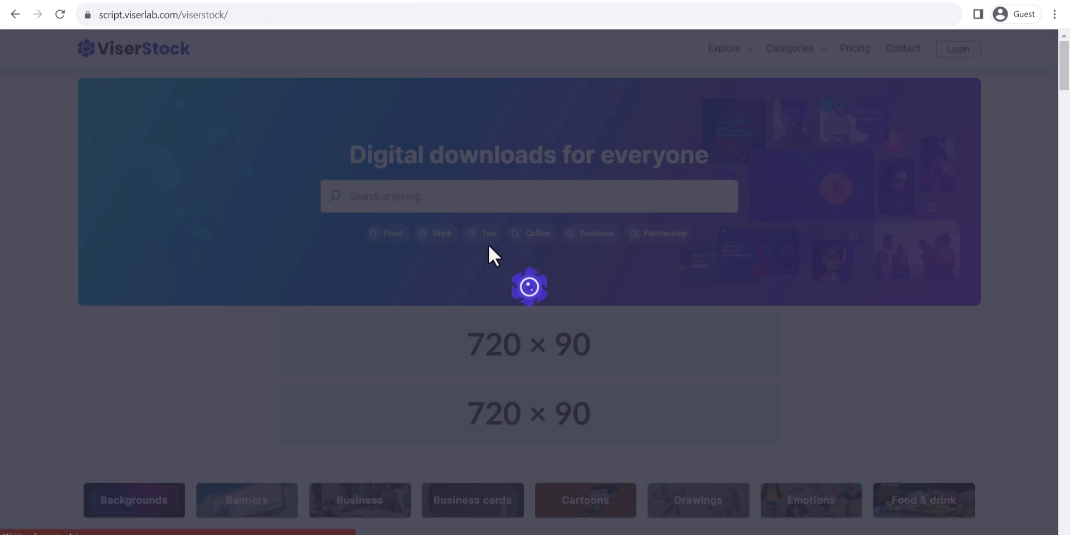
{"action": "scroll", "coordinate": [247, 319], "scroll_direction": "down", "scroll_amount": 4}
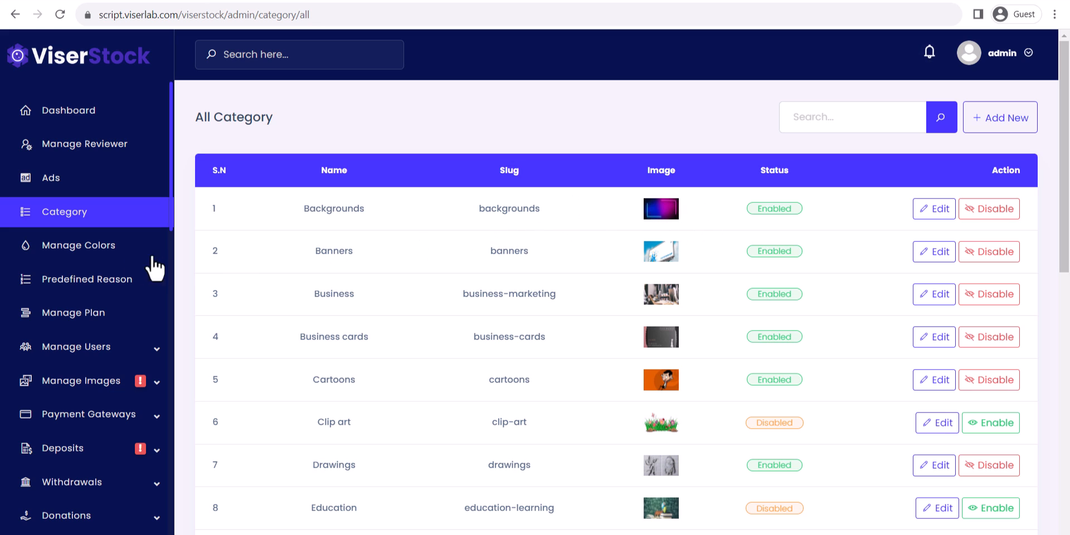
Browse the colours and rejection reasons lists, then open All Plan showing Premium, Standard and Starter.
{"action": "left_click", "coordinate": [84, 257]}
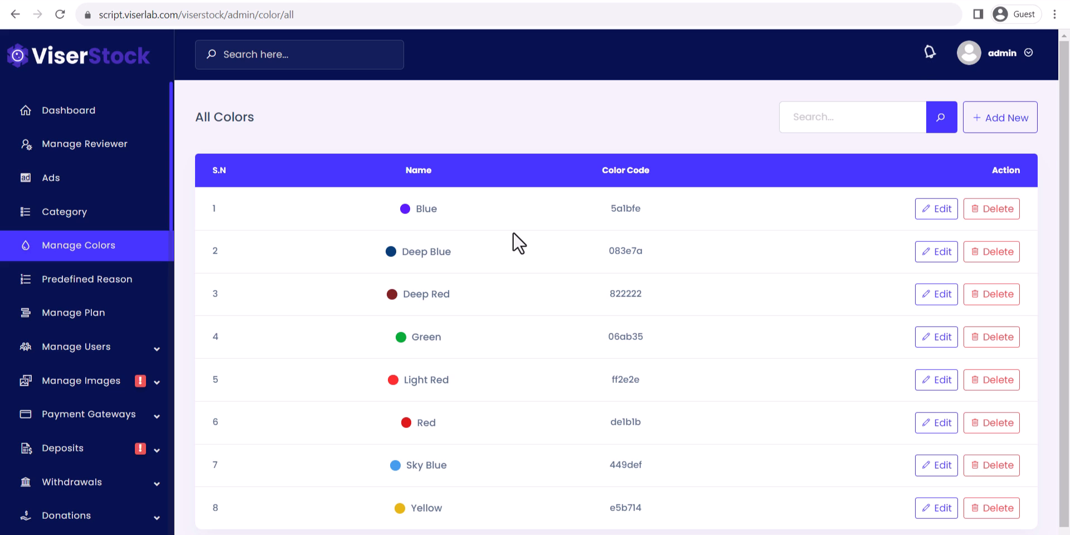
{"action": "scroll", "coordinate": [539, 282], "scroll_direction": "down", "scroll_amount": 1}
{"action": "scroll", "coordinate": [524, 335], "scroll_direction": "up", "scroll_amount": 1}
{"action": "left_click", "coordinate": [114, 281]}
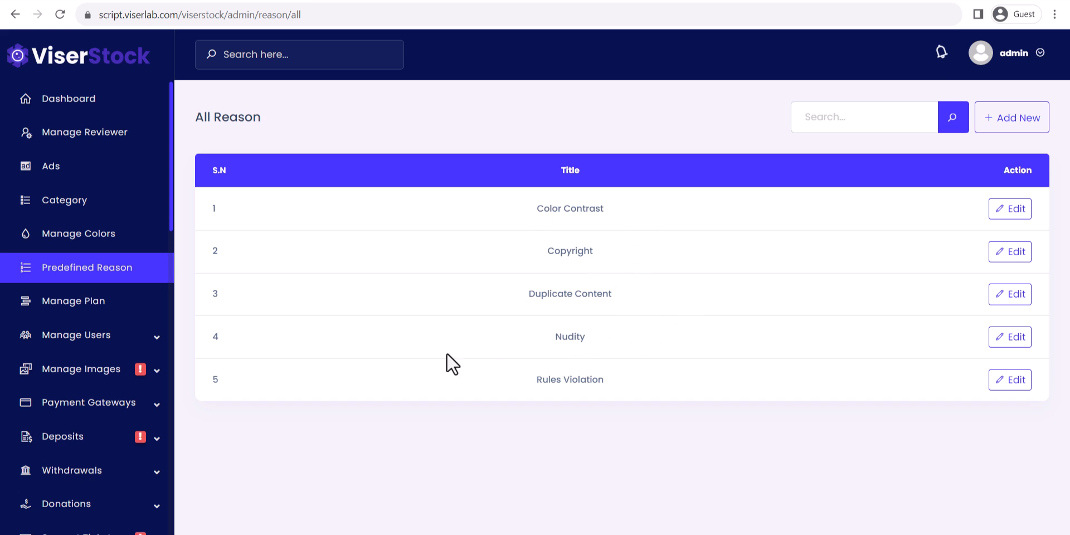
{"action": "left_click", "coordinate": [84, 304]}
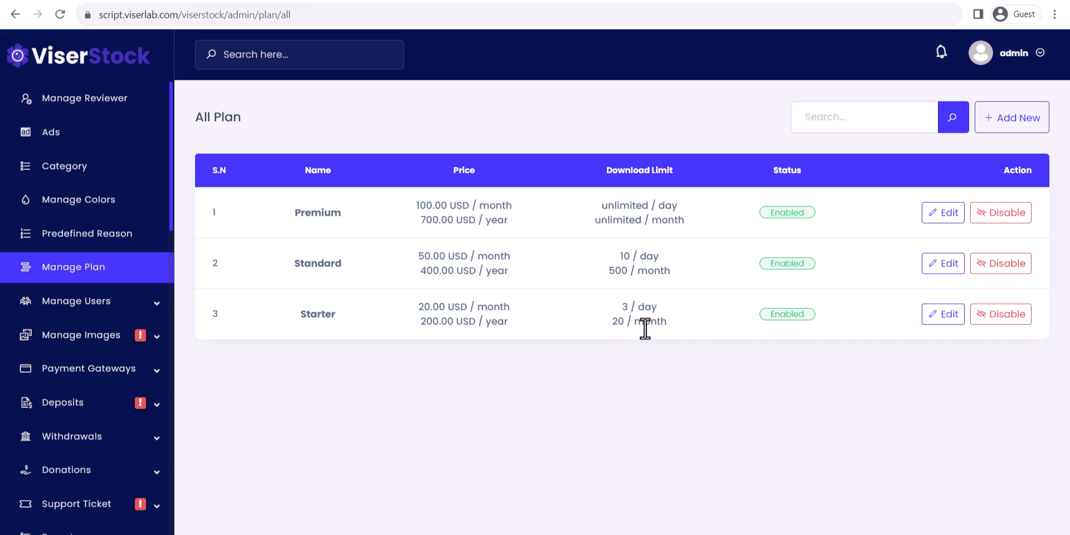
Edit Starter to 5 USD monthly, 100 USD yearly, 50 daily and 1000 monthly downloads, and submit.
{"action": "left_click", "coordinate": [935, 315]}
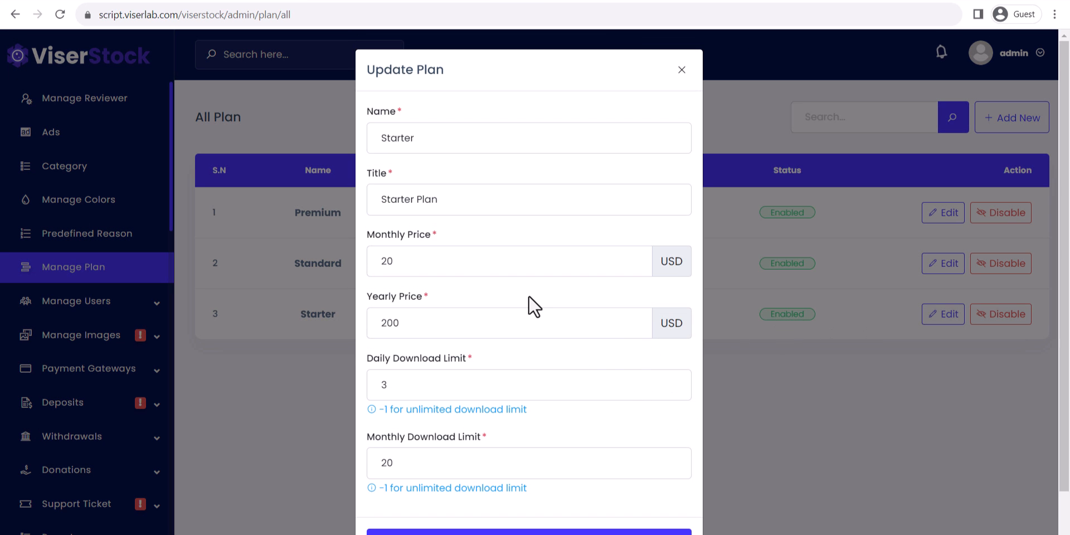
{"action": "left_click", "coordinate": [456, 264]}
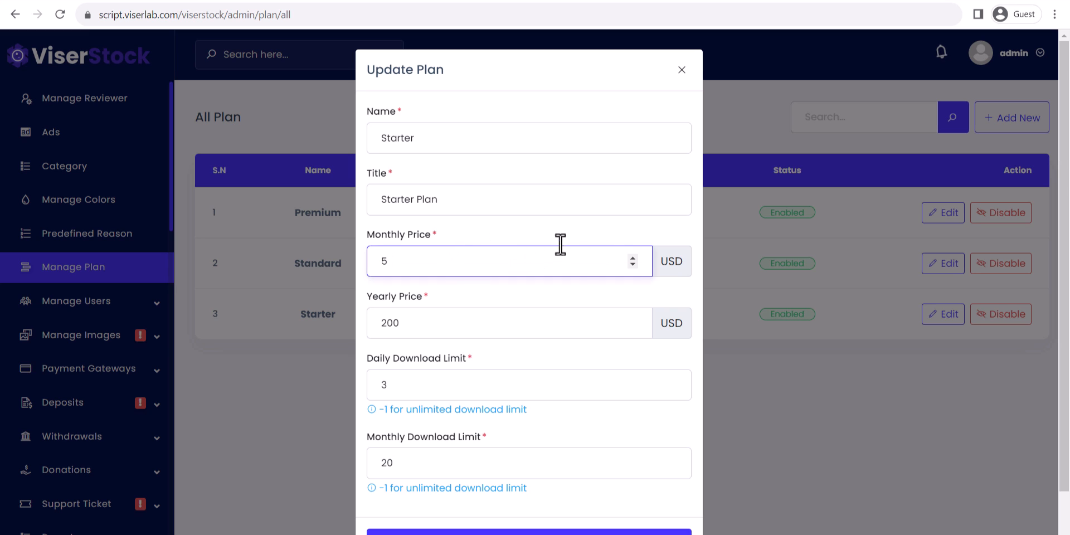
{"action": "double_click", "coordinate": [444, 323]}
{"action": "type", "text": "100"}
{"action": "scroll", "coordinate": [448, 333], "scroll_direction": "down", "scroll_amount": 1}
{"action": "double_click", "coordinate": [439, 338]}
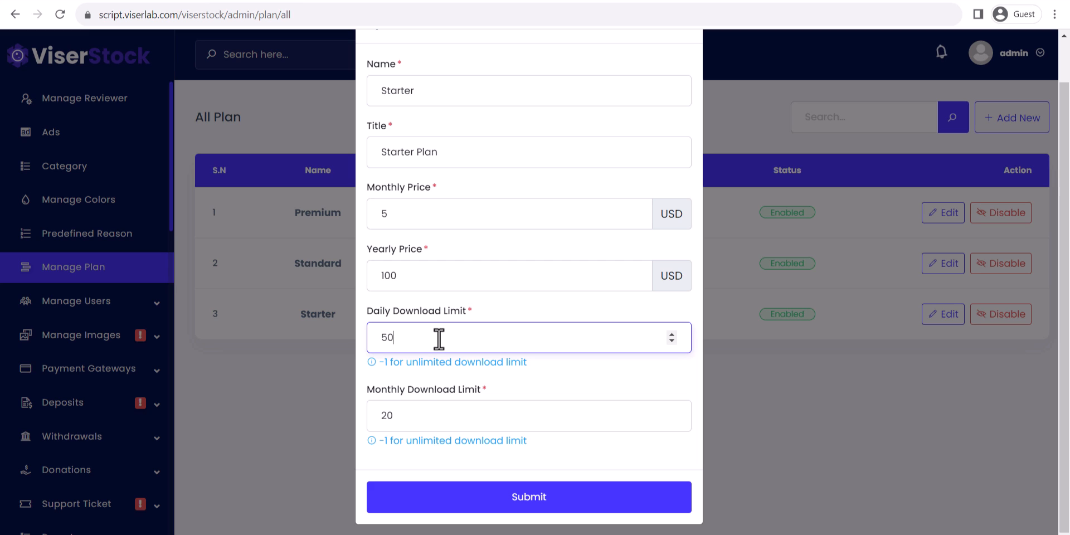
{"action": "left_click", "coordinate": [469, 420]}
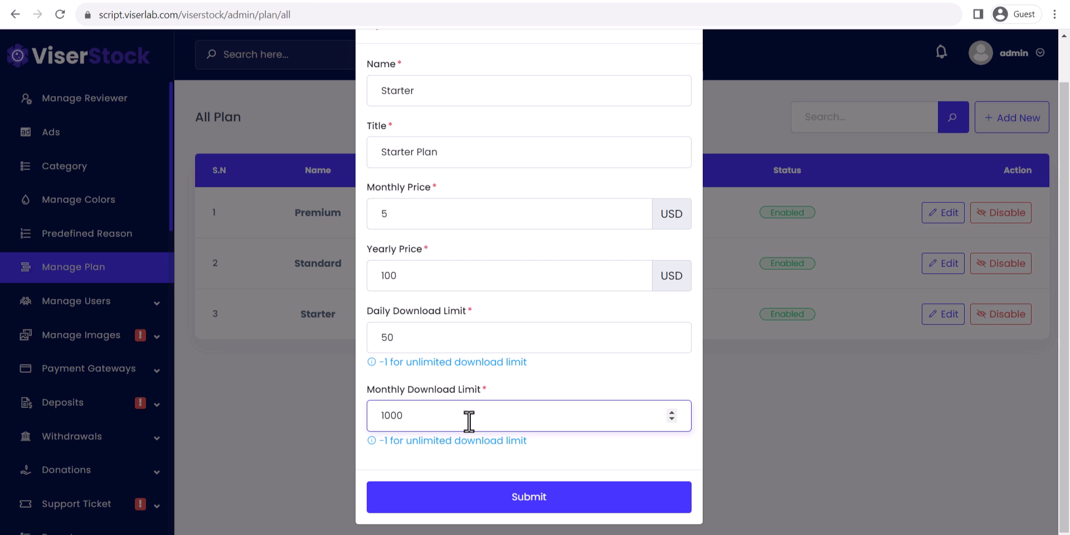
{"action": "scroll", "coordinate": [629, 369], "scroll_direction": "up", "scroll_amount": 1}
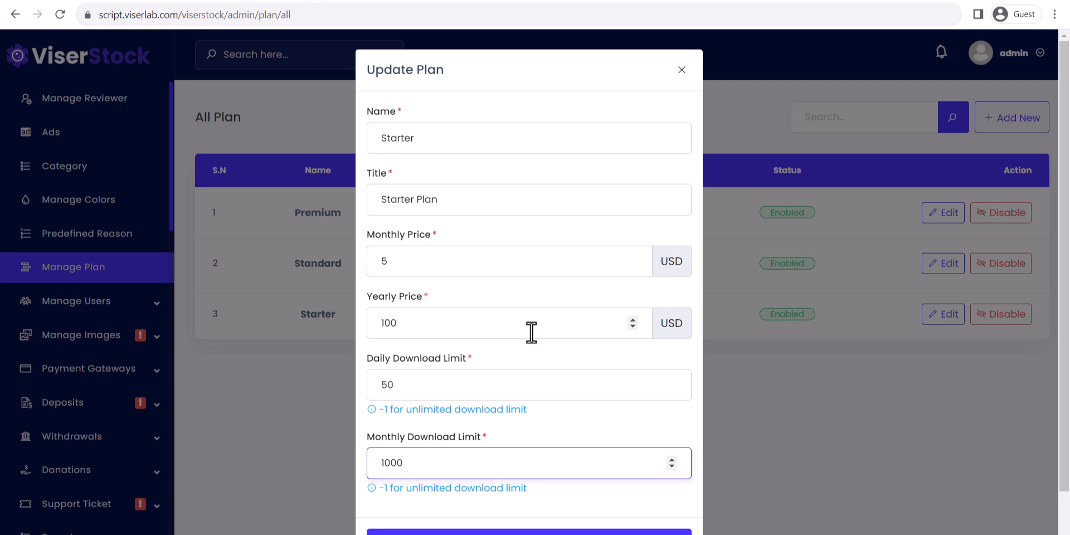
{"action": "scroll", "coordinate": [561, 390], "scroll_direction": "down", "scroll_amount": 1}
{"action": "scroll", "coordinate": [562, 441], "scroll_direction": "up", "scroll_amount": 1}
{"action": "scroll", "coordinate": [555, 482], "scroll_direction": "down", "scroll_amount": 1}
{"action": "left_click", "coordinate": [546, 493]}
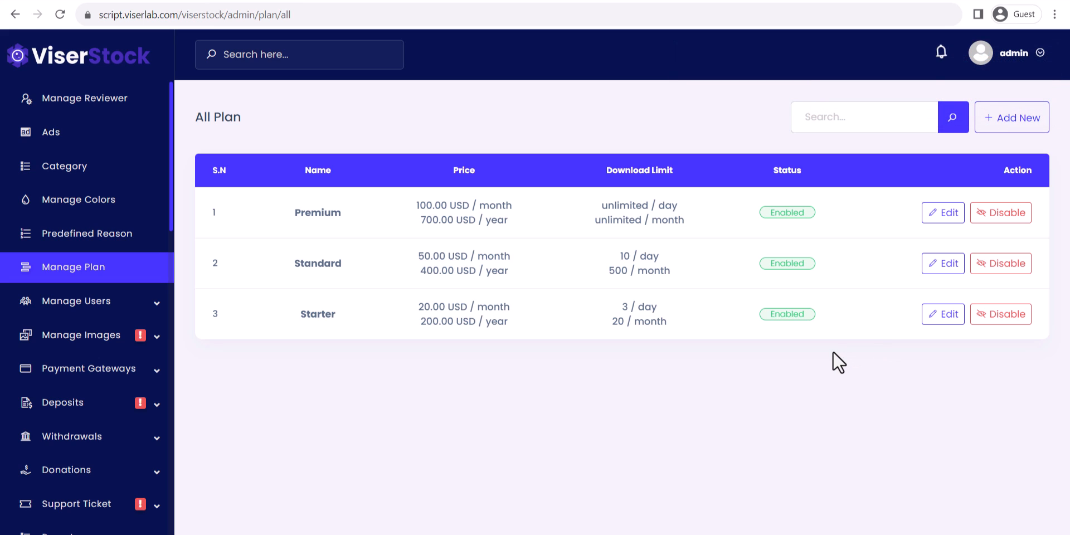
View the Active, Banned and All Users lists under Manage Users.
{"action": "left_click", "coordinate": [81, 304]}
{"action": "left_click", "coordinate": [84, 330]}
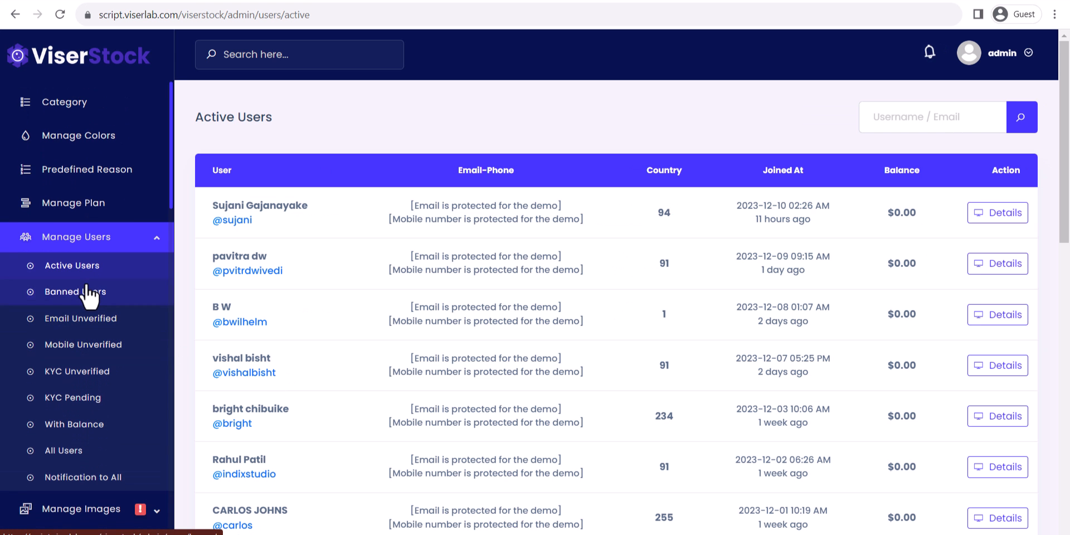
{"action": "left_click", "coordinate": [87, 291]}
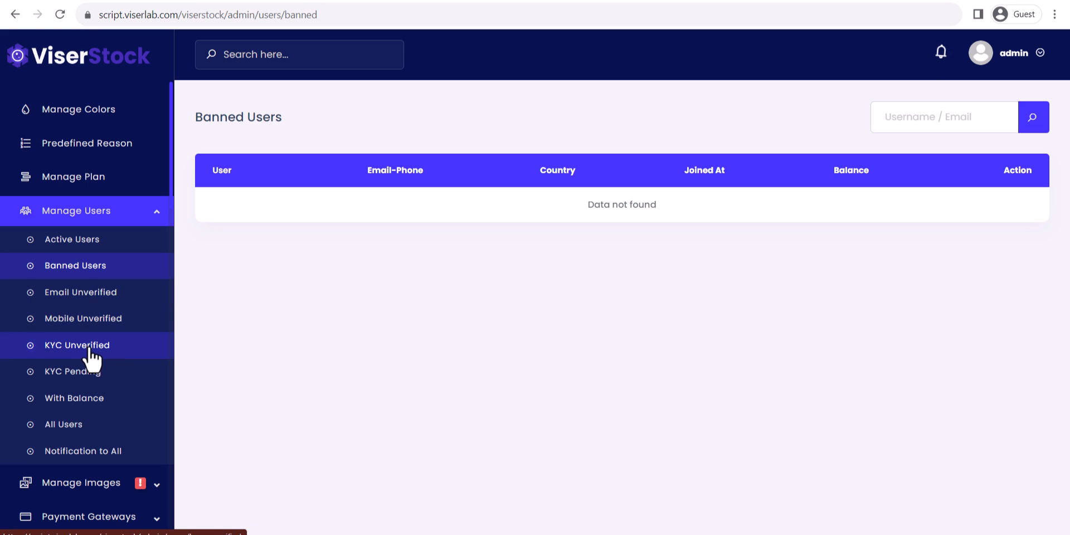
{"action": "left_click", "coordinate": [100, 424]}
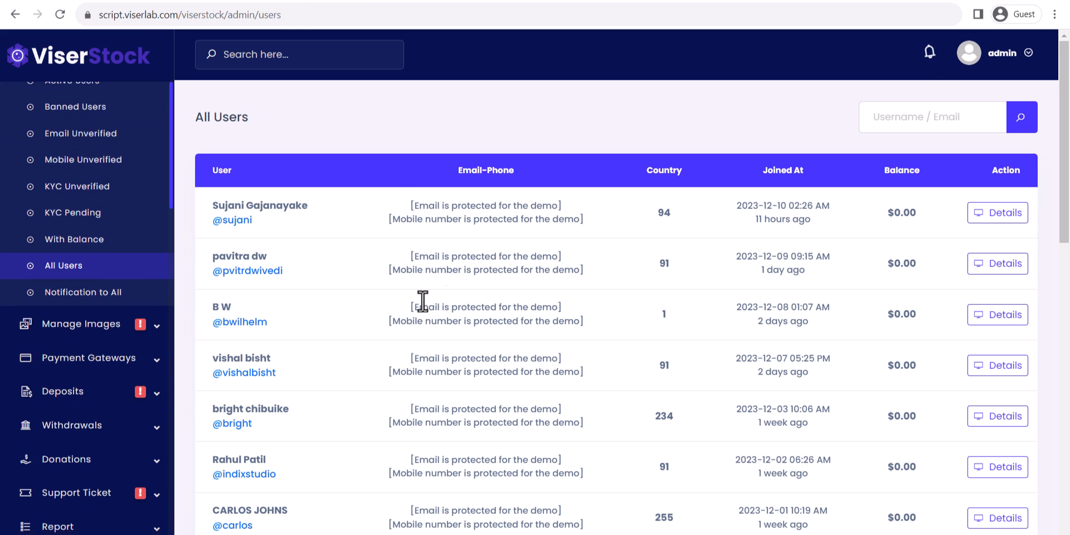
Look over the Notification to All form's subject and message, then go to Pending Images.
{"action": "left_click", "coordinate": [50, 293]}
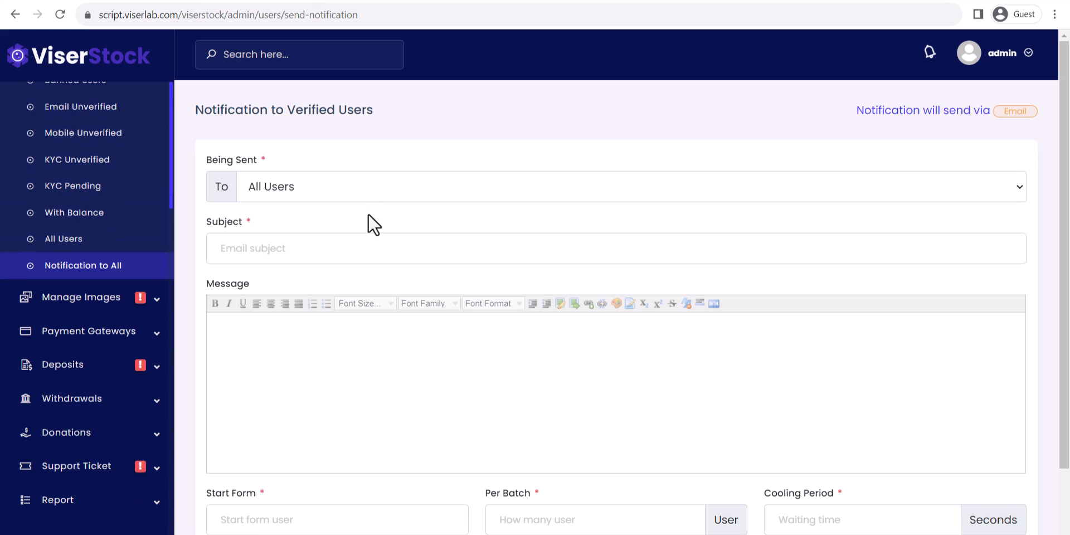
{"action": "left_click", "coordinate": [298, 232]}
{"action": "left_click", "coordinate": [365, 372]}
{"action": "scroll", "coordinate": [318, 347], "scroll_direction": "down", "scroll_amount": 2}
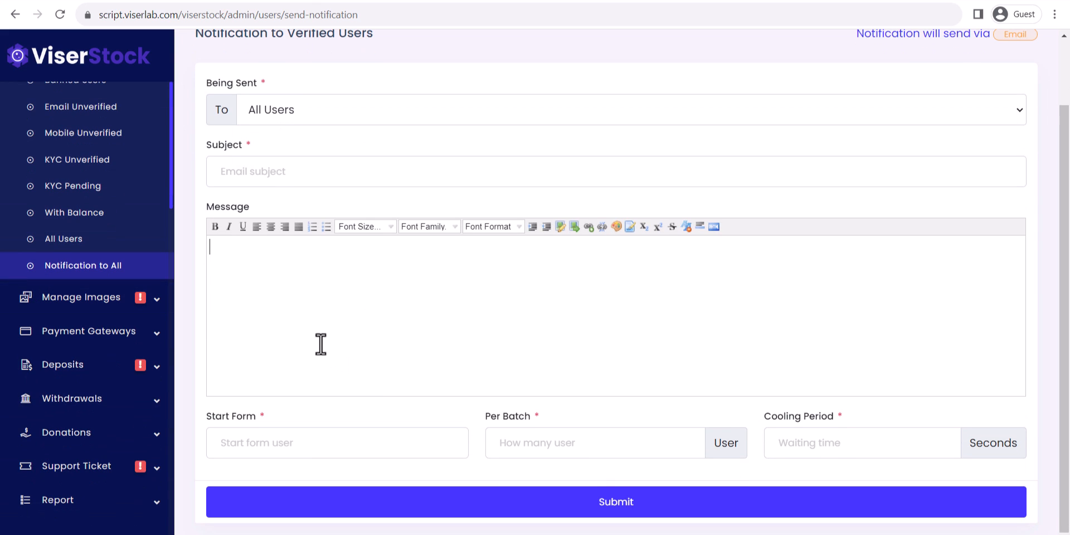
{"action": "scroll", "coordinate": [469, 335], "scroll_direction": "up", "scroll_amount": 2}
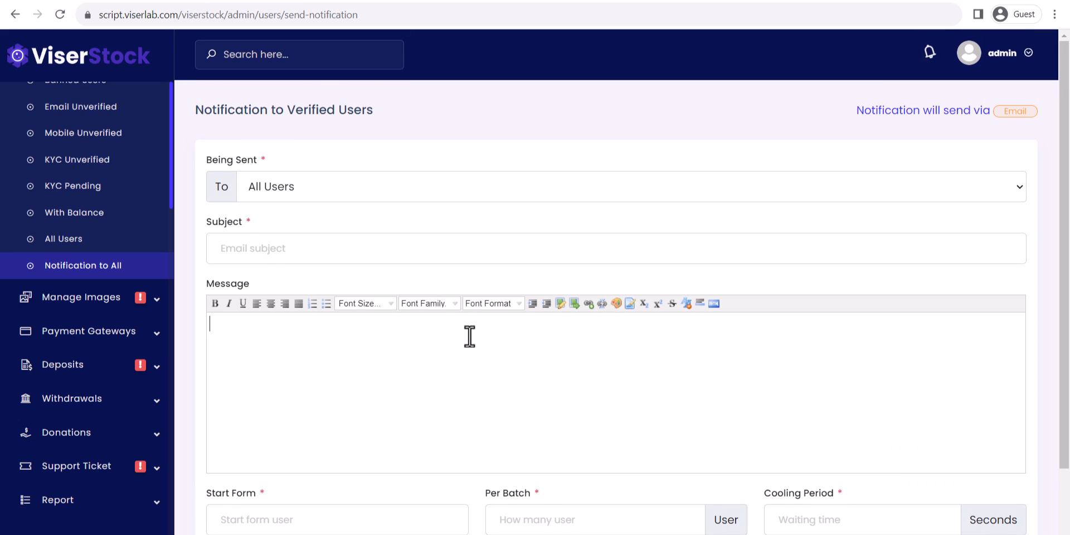
{"action": "left_click", "coordinate": [119, 300]}
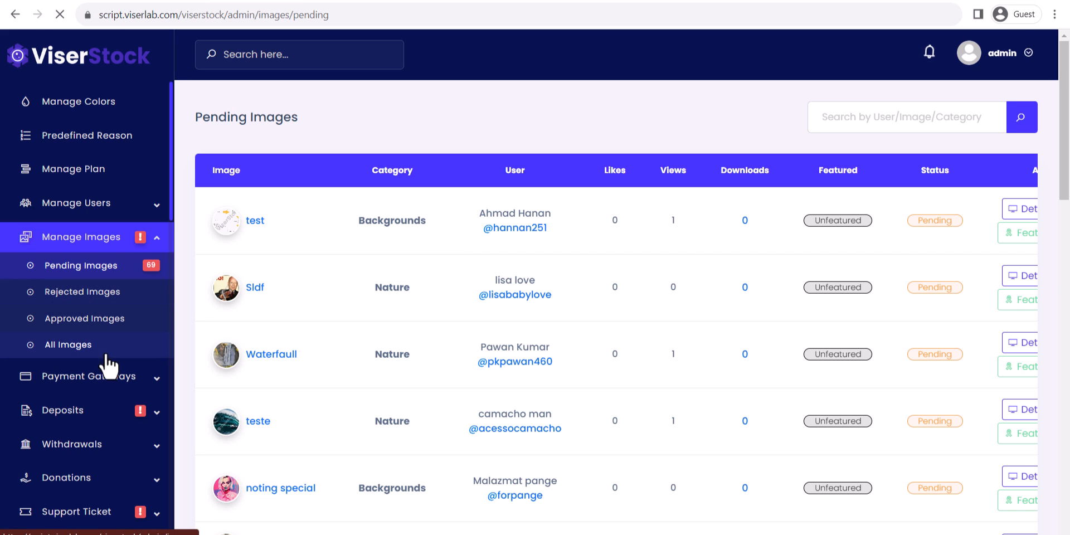
Browse the automatic payment gateways list, including Instamojo.
{"action": "left_click", "coordinate": [94, 377]}
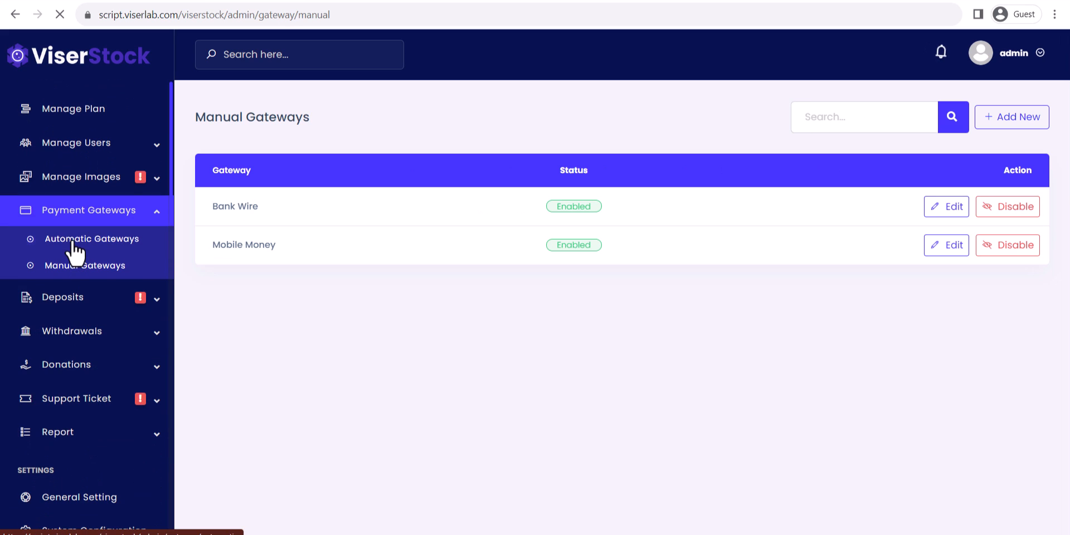
{"action": "left_click", "coordinate": [72, 242]}
{"action": "scroll", "coordinate": [479, 268], "scroll_direction": "down", "scroll_amount": 2}
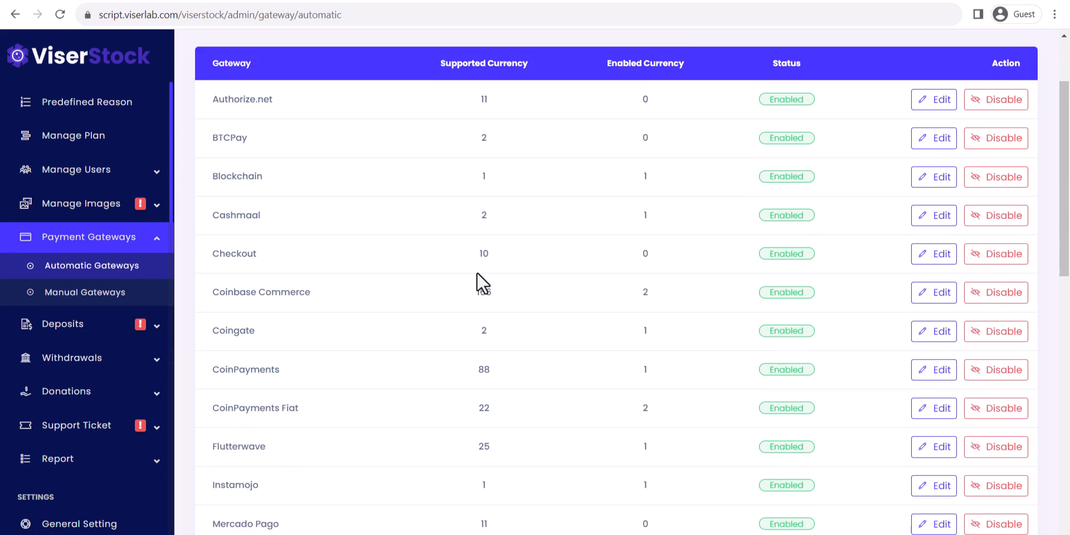
{"action": "scroll", "coordinate": [477, 276], "scroll_direction": "down", "scroll_amount": 3}
{"action": "scroll", "coordinate": [476, 282], "scroll_direction": "up", "scroll_amount": 5}
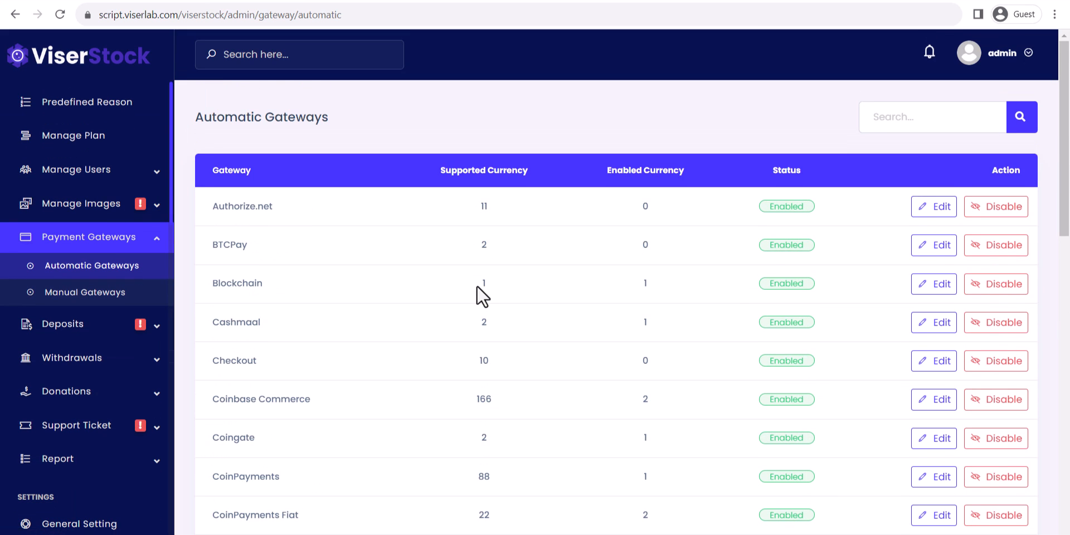
{"action": "scroll", "coordinate": [397, 279], "scroll_direction": "down", "scroll_amount": 1}
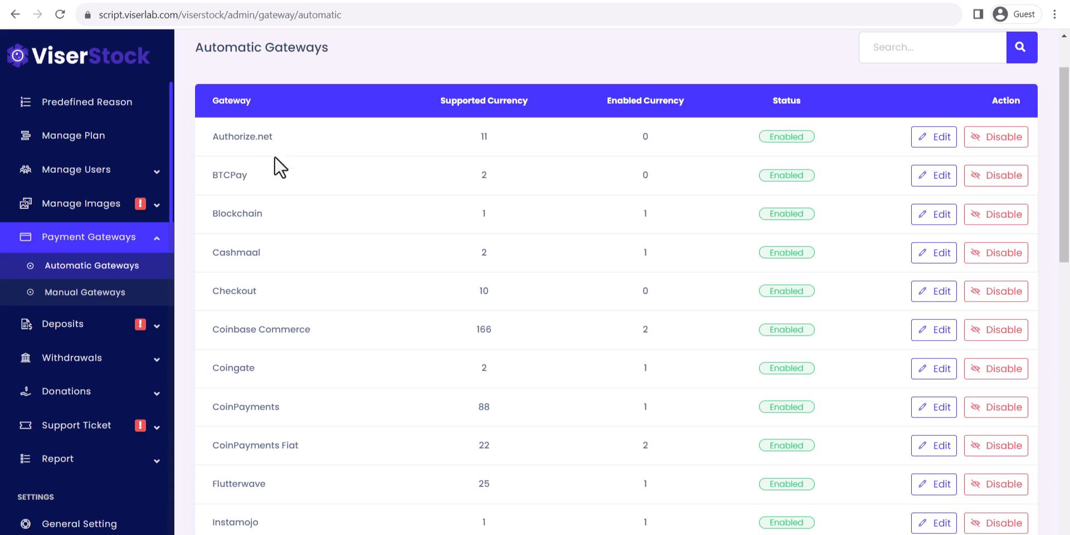
{"action": "scroll", "coordinate": [368, 334], "scroll_direction": "down", "scroll_amount": 2}
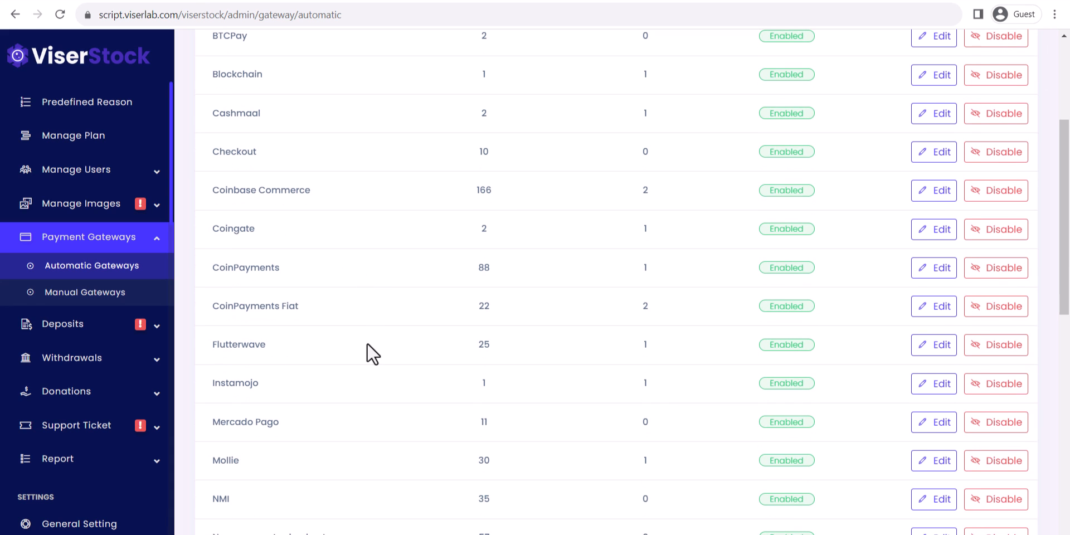
{"action": "scroll", "coordinate": [312, 313], "scroll_direction": "down", "scroll_amount": 2}
{"action": "left_click_drag", "start_coordinate": [211, 254], "coordinate": [282, 254]}
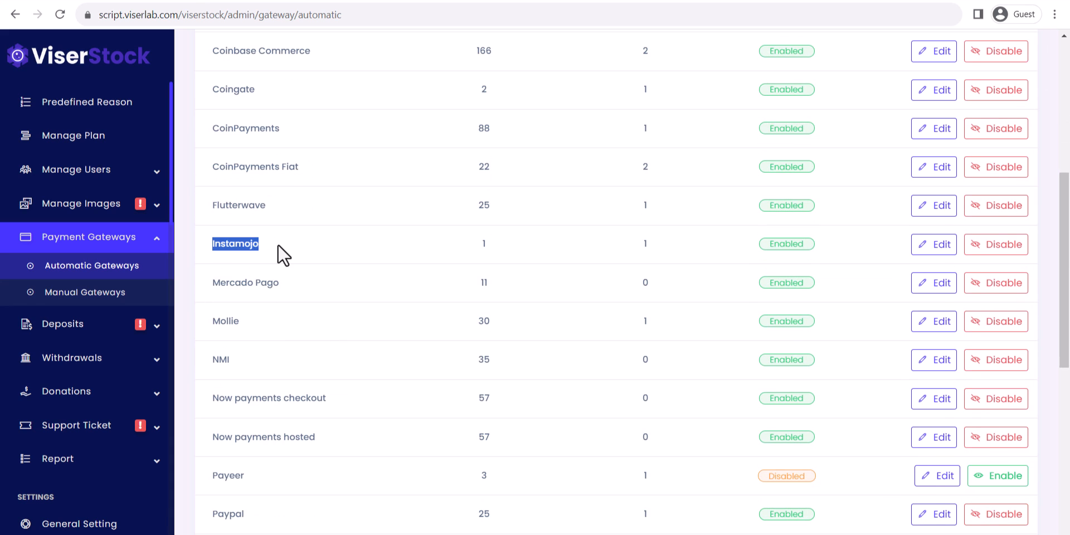
{"action": "scroll", "coordinate": [319, 312], "scroll_direction": "down", "scroll_amount": 2}
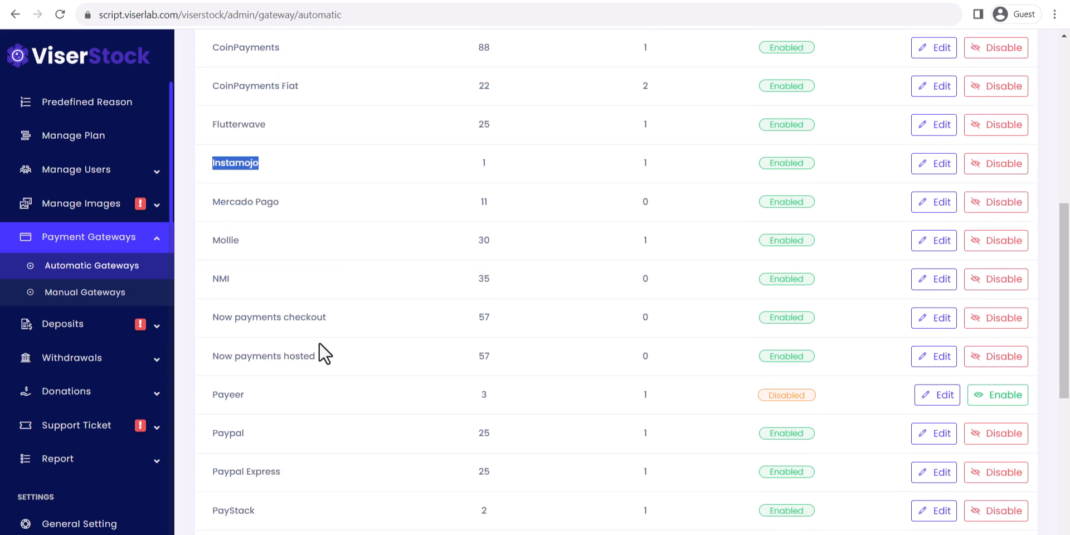
{"action": "left_click_drag", "start_coordinate": [212, 336], "coordinate": [249, 342]}
{"action": "left_click", "coordinate": [232, 369]}
{"action": "scroll", "coordinate": [301, 385], "scroll_direction": "down", "scroll_amount": 3}
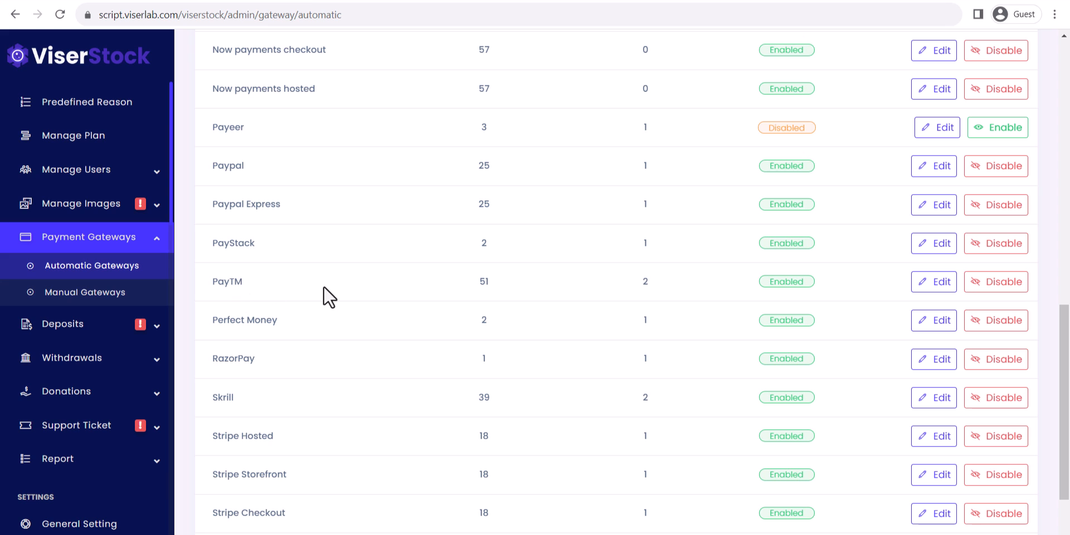
{"action": "scroll", "coordinate": [339, 341], "scroll_direction": "down", "scroll_amount": 1}
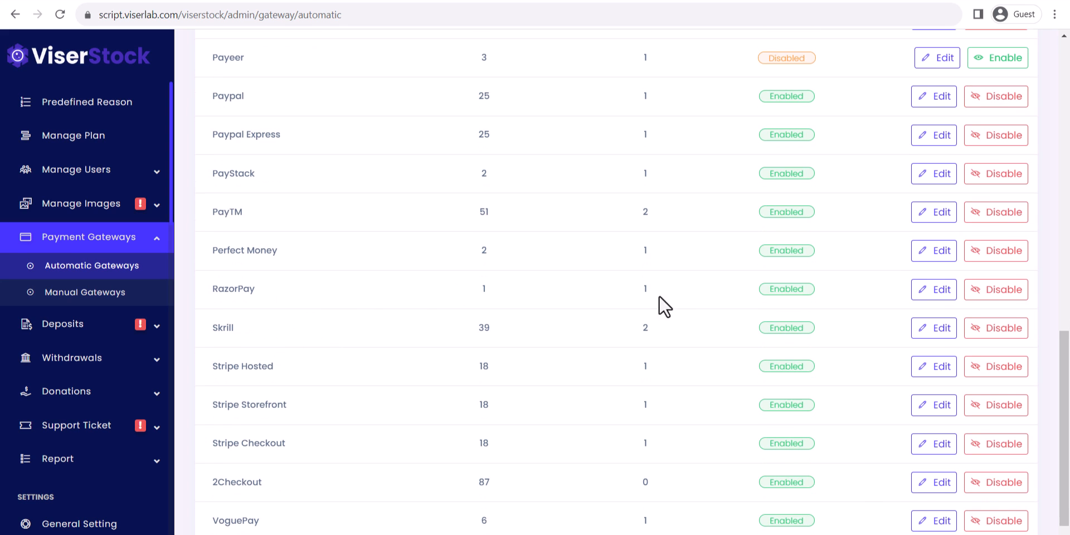
Review RazorPay's gateway settings, then expand Deposits to reach Pending Deposits.
{"action": "left_click", "coordinate": [926, 290]}
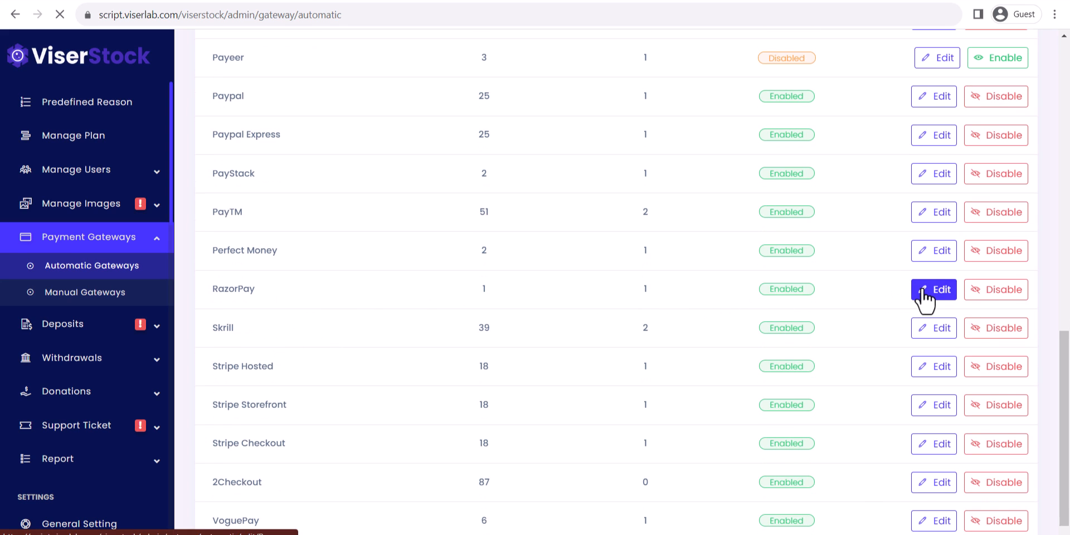
{"action": "scroll", "coordinate": [412, 268], "scroll_direction": "down", "scroll_amount": 1}
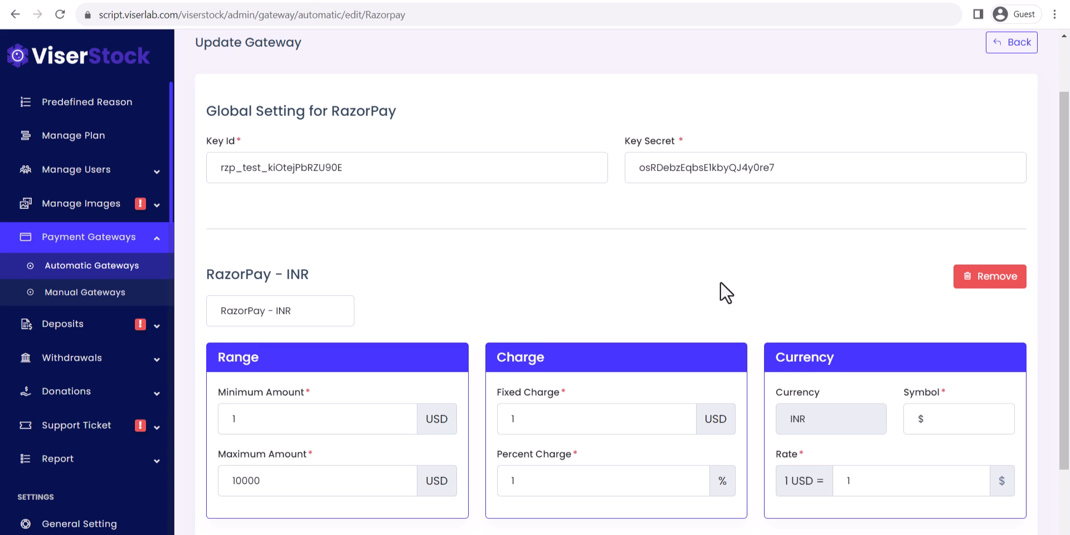
{"action": "scroll", "coordinate": [724, 289], "scroll_direction": "down", "scroll_amount": 1}
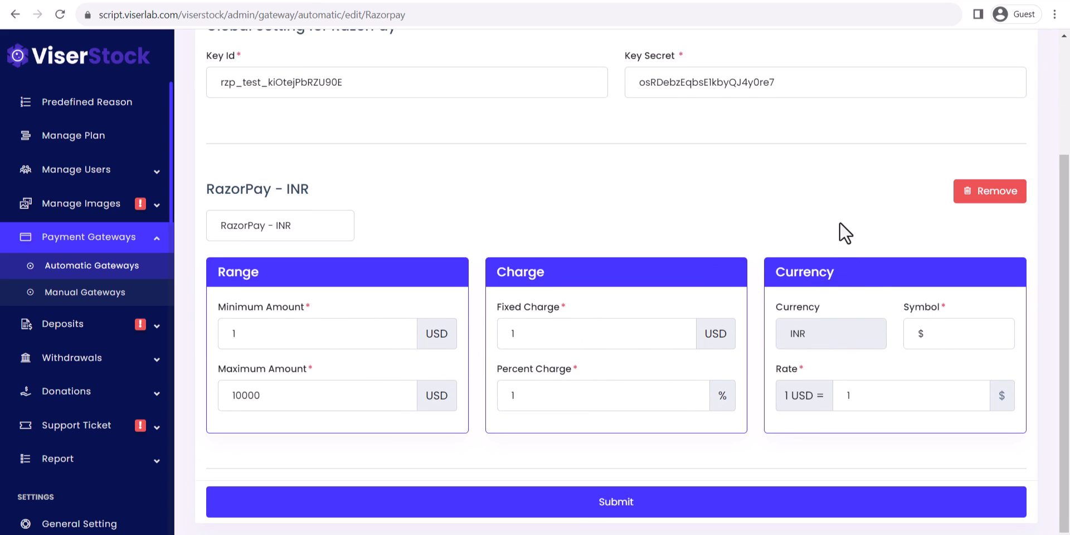
{"action": "scroll", "coordinate": [839, 234], "scroll_direction": "up", "scroll_amount": 3}
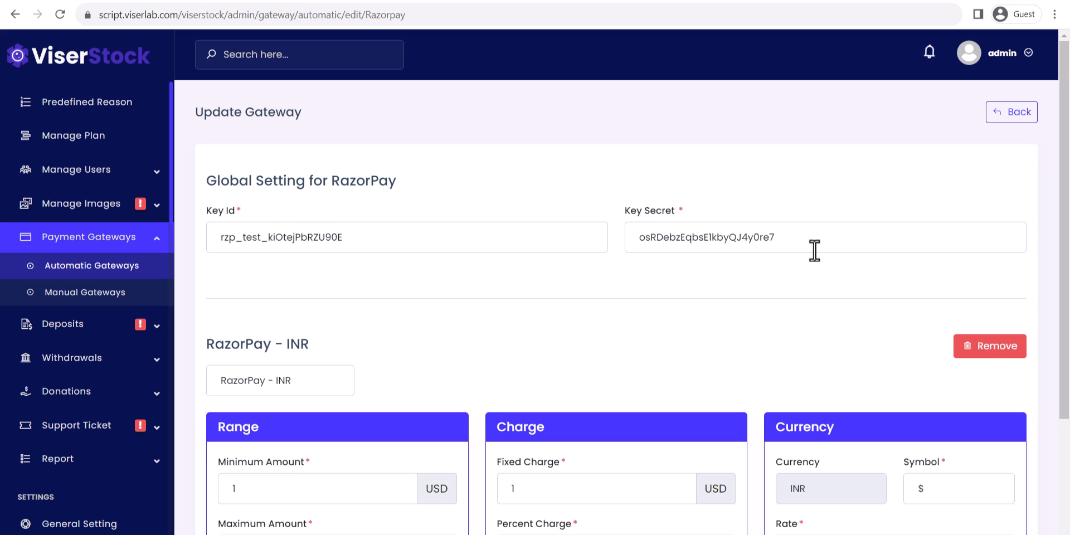
{"action": "left_click", "coordinate": [131, 327]}
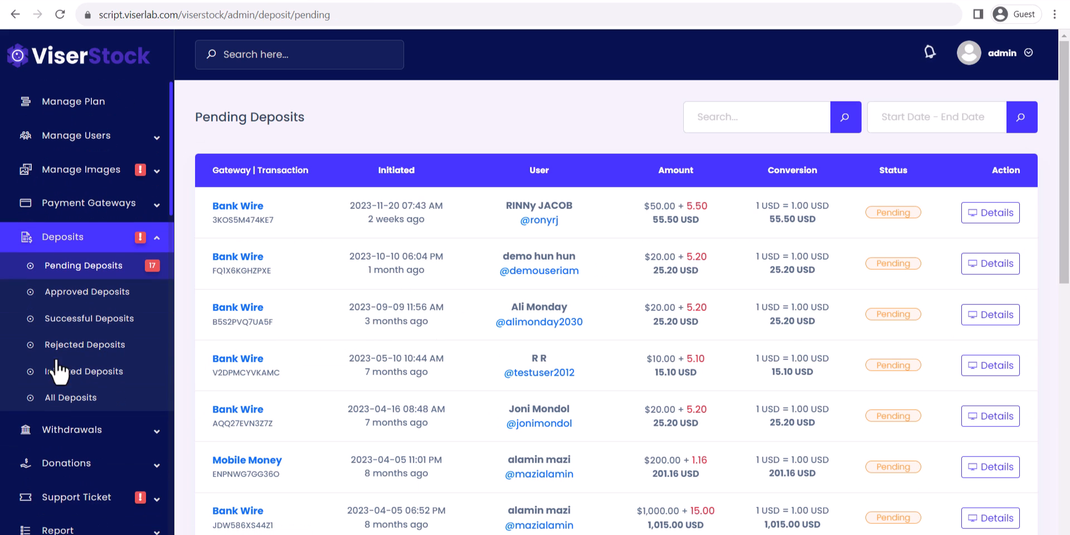
Check the withdrawal pages and the Pending Donations list.
{"action": "scroll", "coordinate": [83, 365], "scroll_direction": "up", "scroll_amount": 2}
{"action": "scroll", "coordinate": [84, 365], "scroll_direction": "down", "scroll_amount": 4}
{"action": "left_click", "coordinate": [40, 295]}
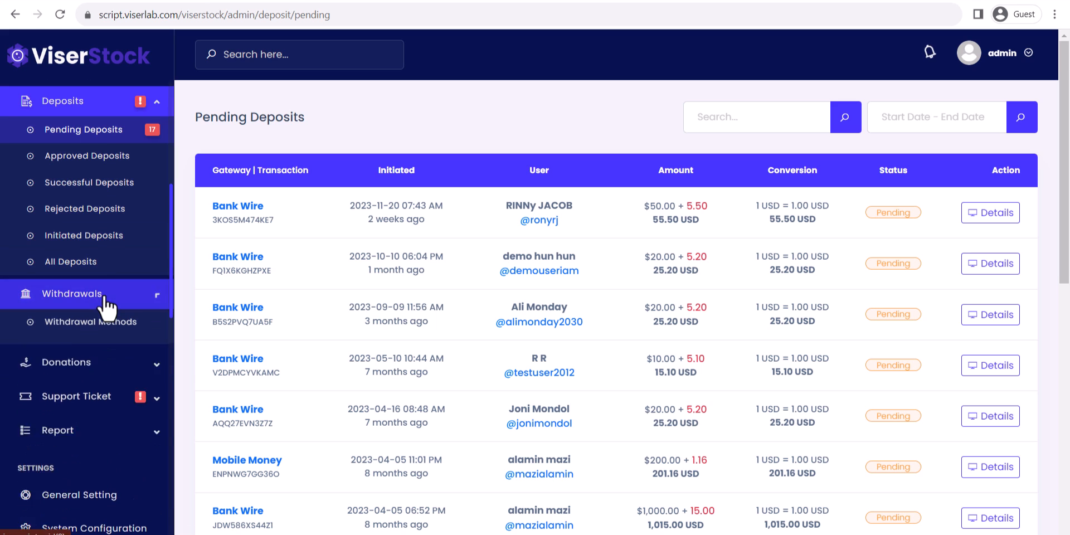
{"action": "scroll", "coordinate": [103, 368], "scroll_direction": "down", "scroll_amount": 7}
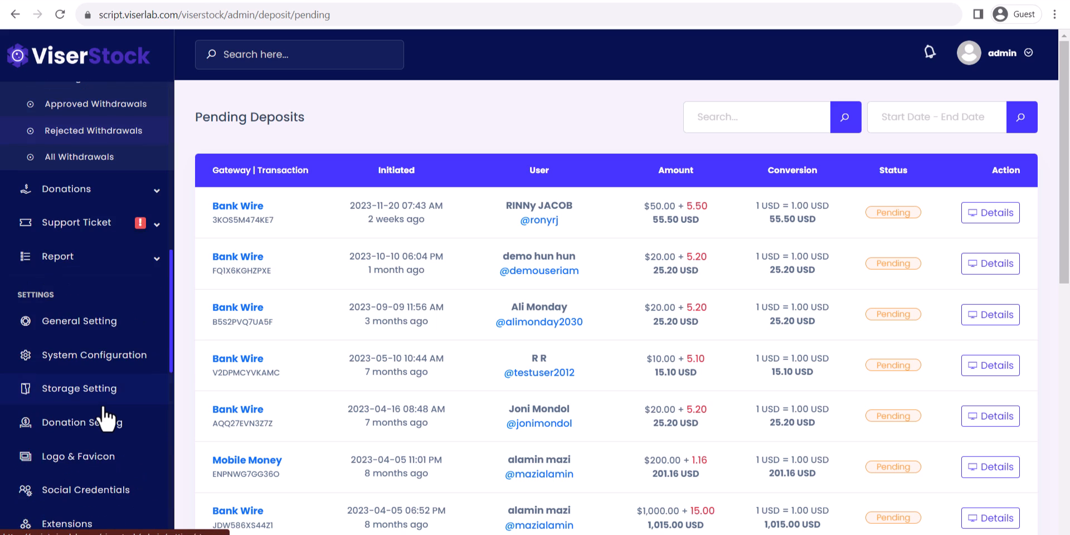
{"action": "scroll", "coordinate": [103, 332], "scroll_direction": "up", "scroll_amount": 2}
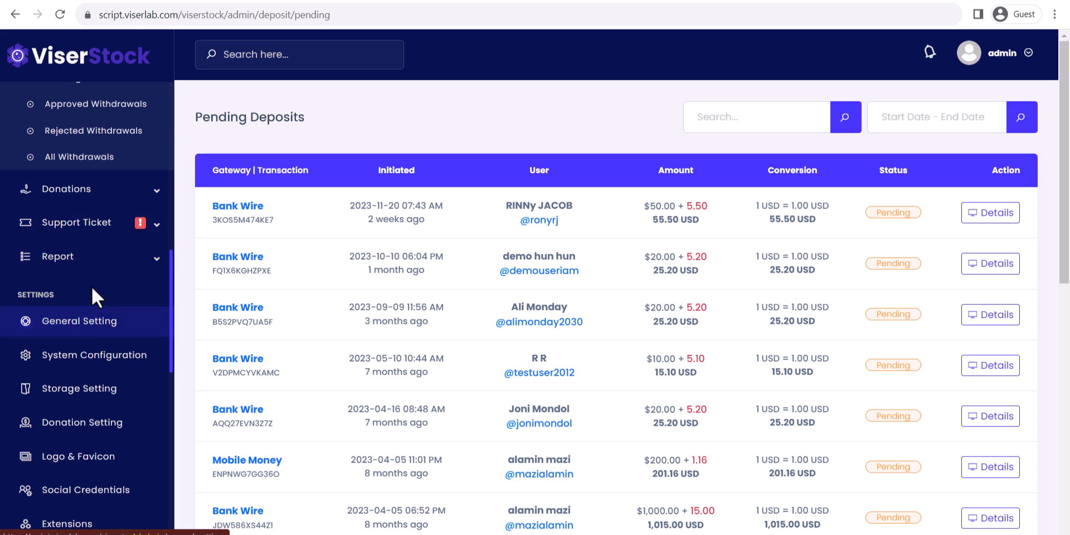
{"action": "left_click", "coordinate": [72, 190]}
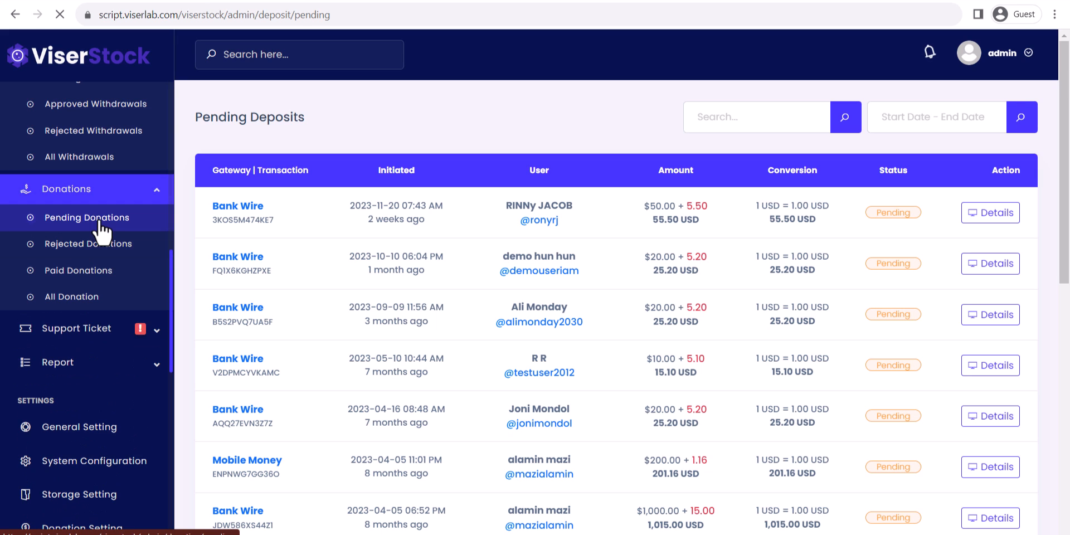
{"action": "left_click", "coordinate": [41, 217]}
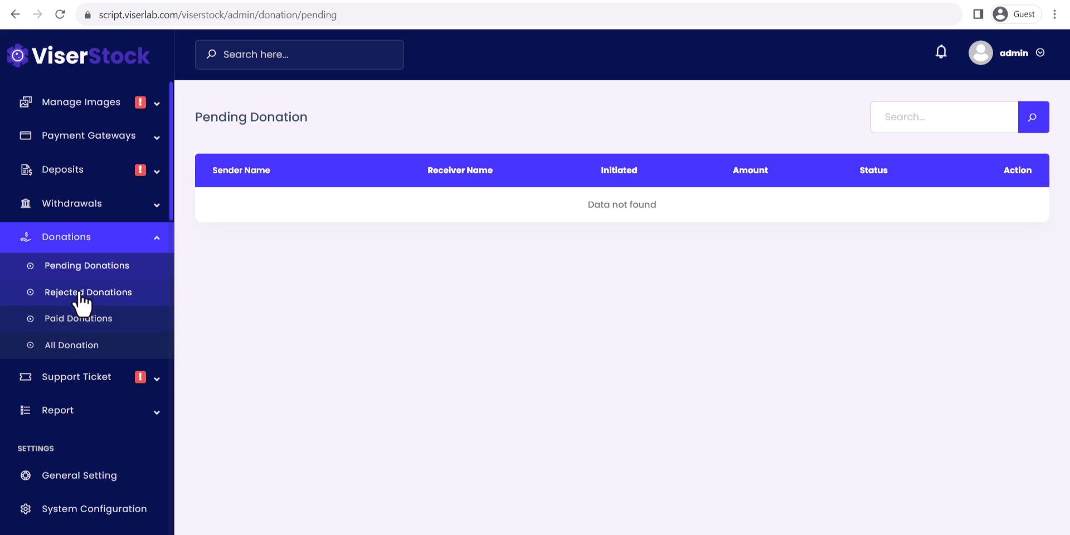
{"action": "scroll", "coordinate": [89, 387], "scroll_direction": "up", "scroll_amount": 3}
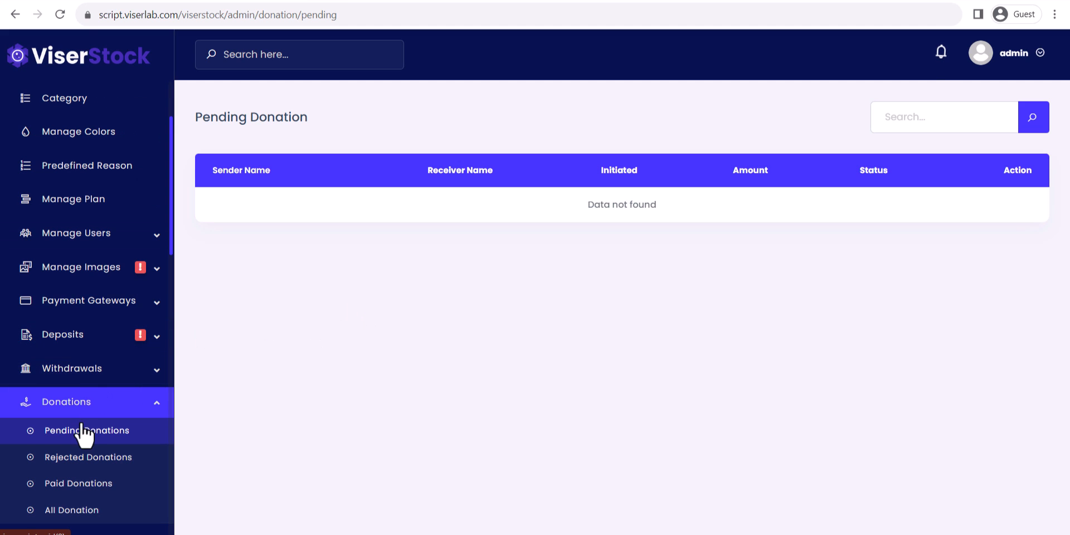
{"action": "scroll", "coordinate": [110, 414], "scroll_direction": "down", "scroll_amount": 4}
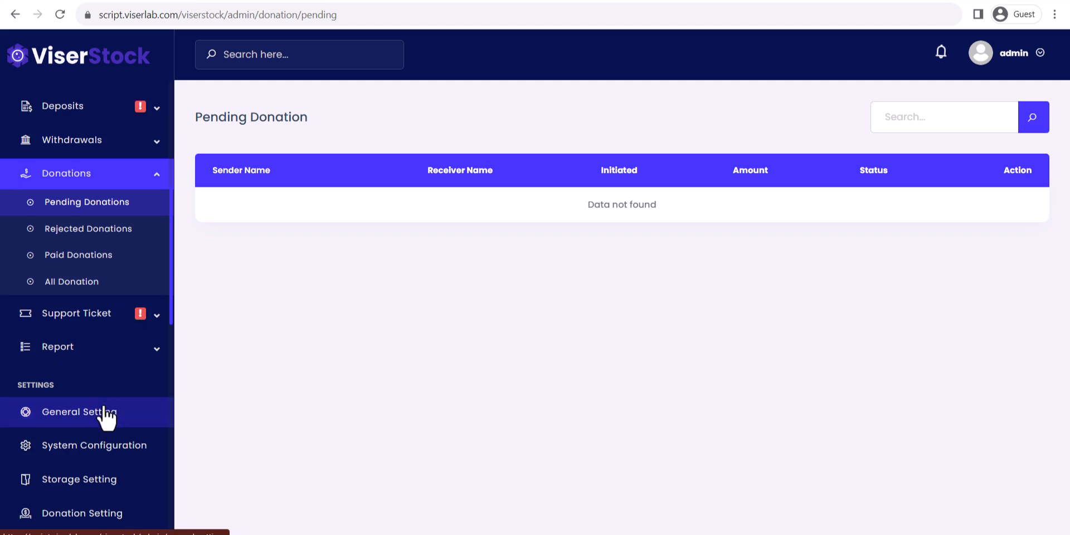
Open Pending Tickets, view the 419 session error ticket, then list all support tickets.
{"action": "left_click", "coordinate": [103, 314]}
{"action": "left_click", "coordinate": [100, 348]}
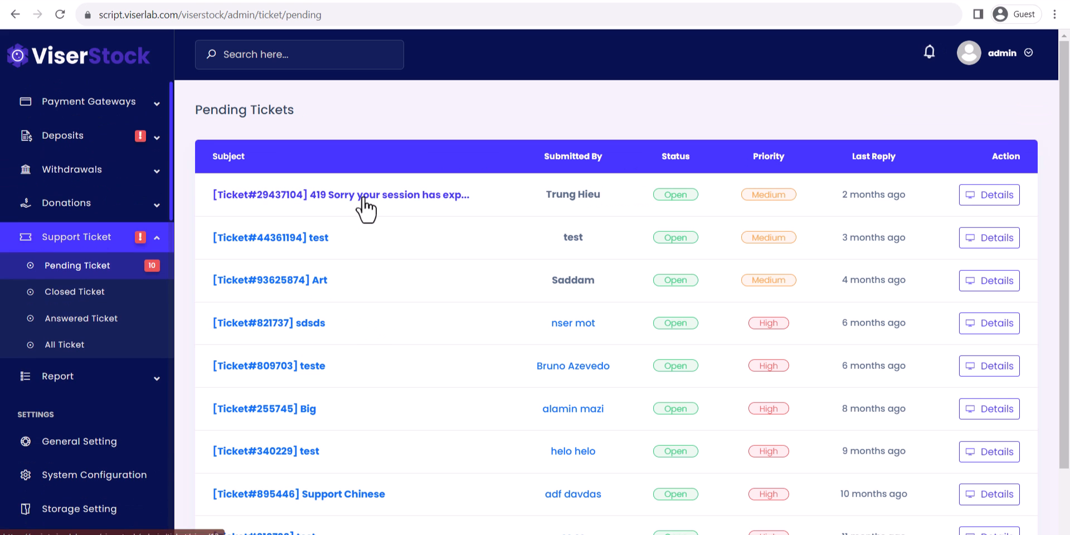
{"action": "left_click", "coordinate": [359, 195]}
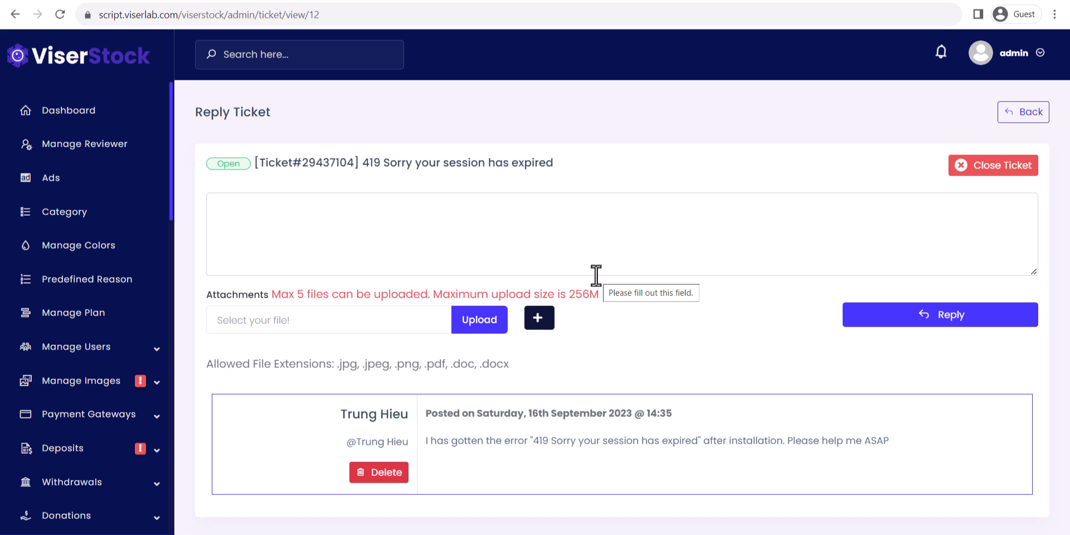
{"action": "scroll", "coordinate": [78, 400], "scroll_direction": "down", "scroll_amount": 4}
{"action": "scroll", "coordinate": [78, 400], "scroll_direction": "down", "scroll_amount": 4}
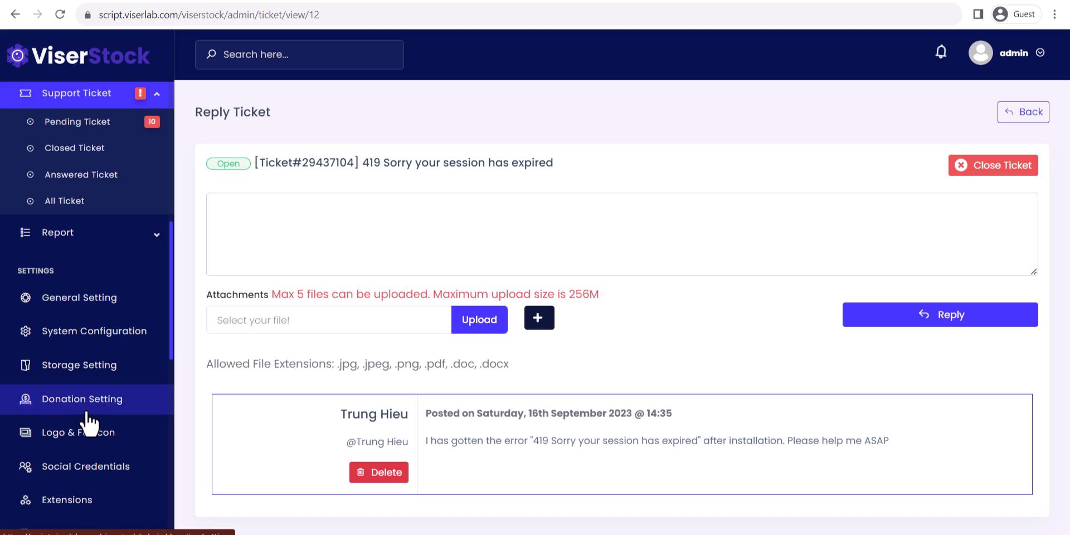
{"action": "left_click", "coordinate": [89, 205]}
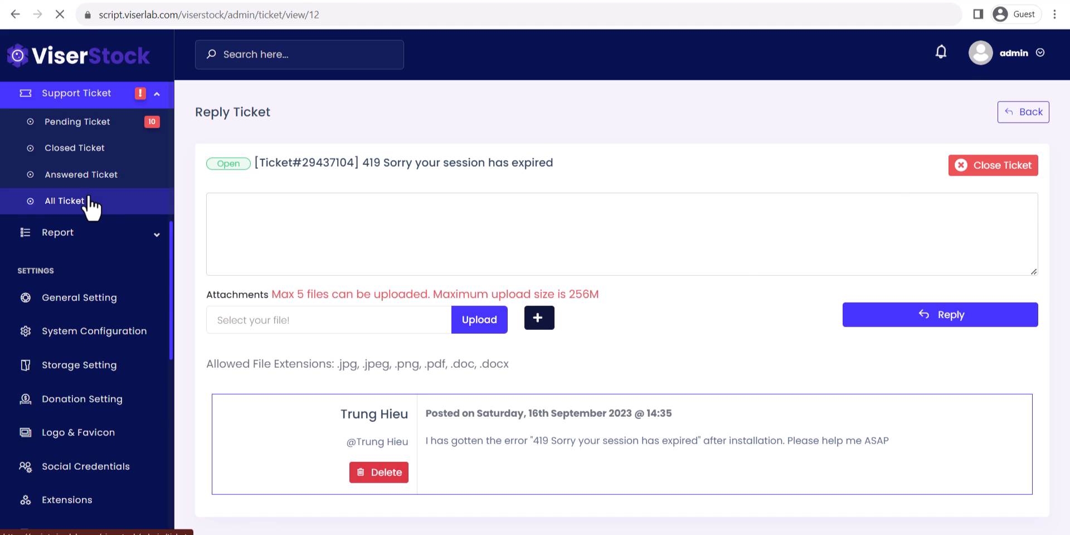
{"action": "scroll", "coordinate": [362, 401], "scroll_direction": "down", "scroll_amount": 3}
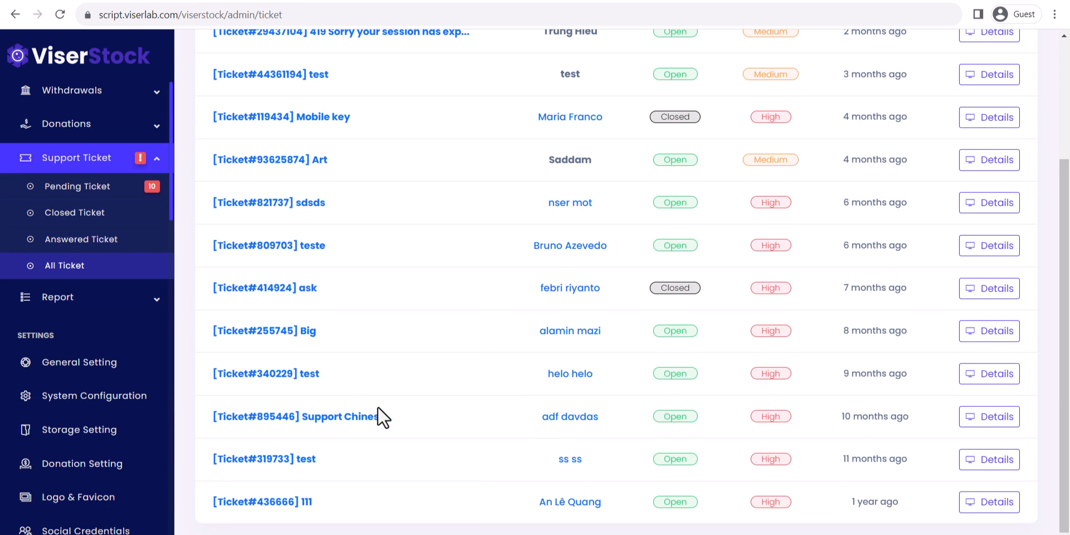
{"action": "scroll", "coordinate": [381, 416], "scroll_direction": "up", "scroll_amount": 3}
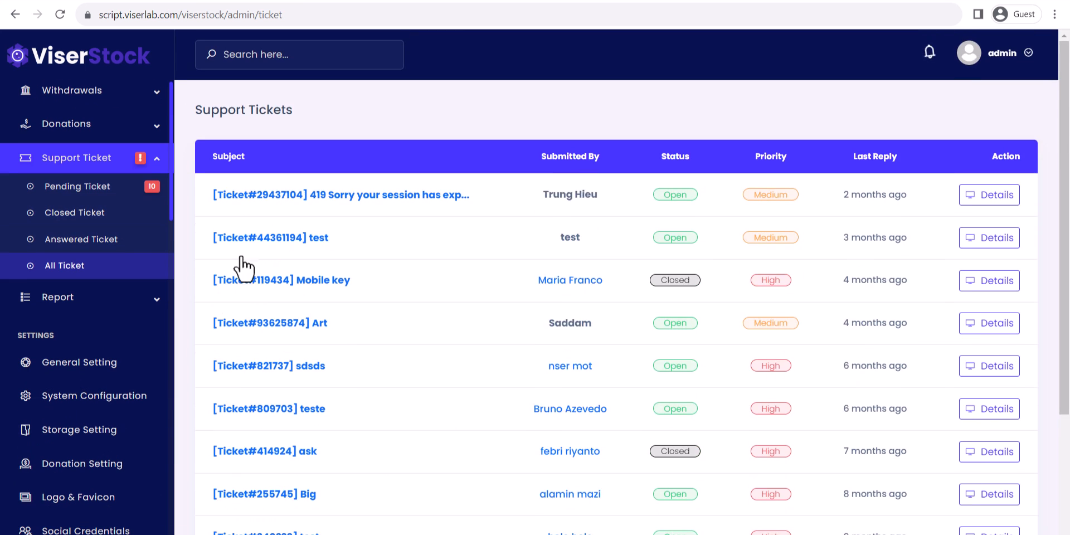
{"action": "left_click", "coordinate": [93, 373]}
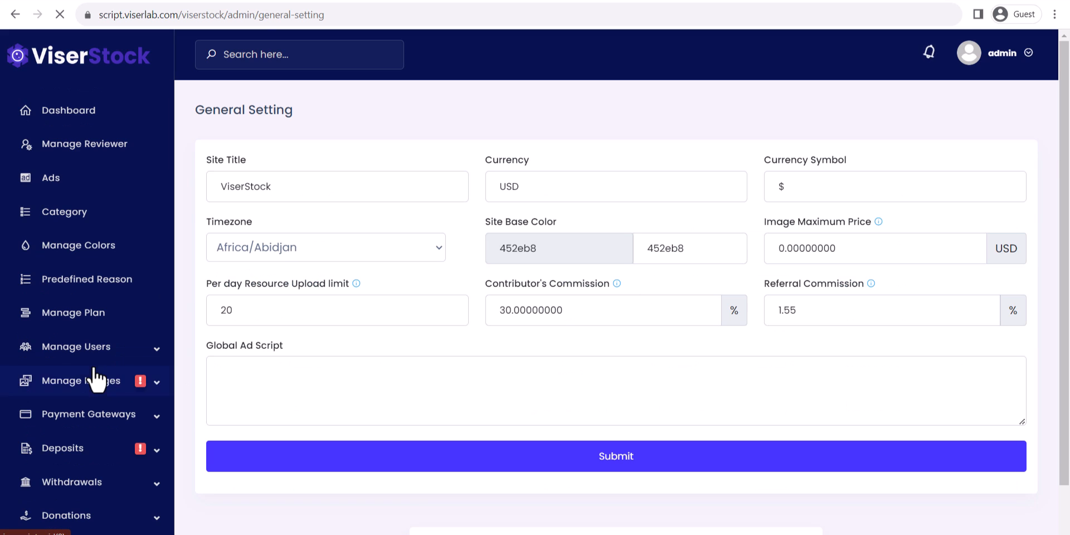
Inspect the General Setting fields: Site Title, Currency USD and Currency Symbol.
{"action": "left_click", "coordinate": [335, 189]}
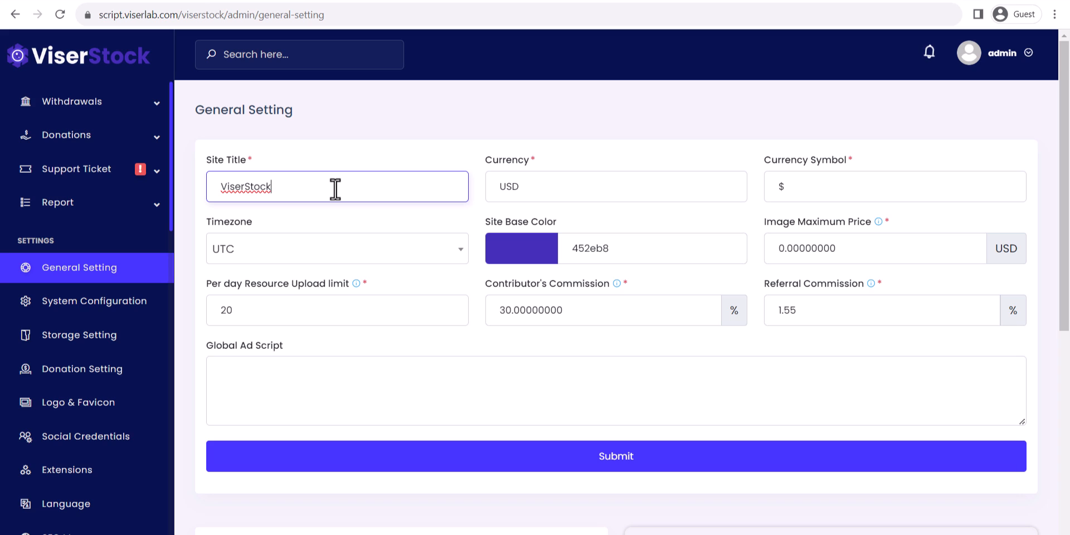
{"action": "double_click", "coordinate": [565, 186]}
{"action": "left_click", "coordinate": [805, 189]}
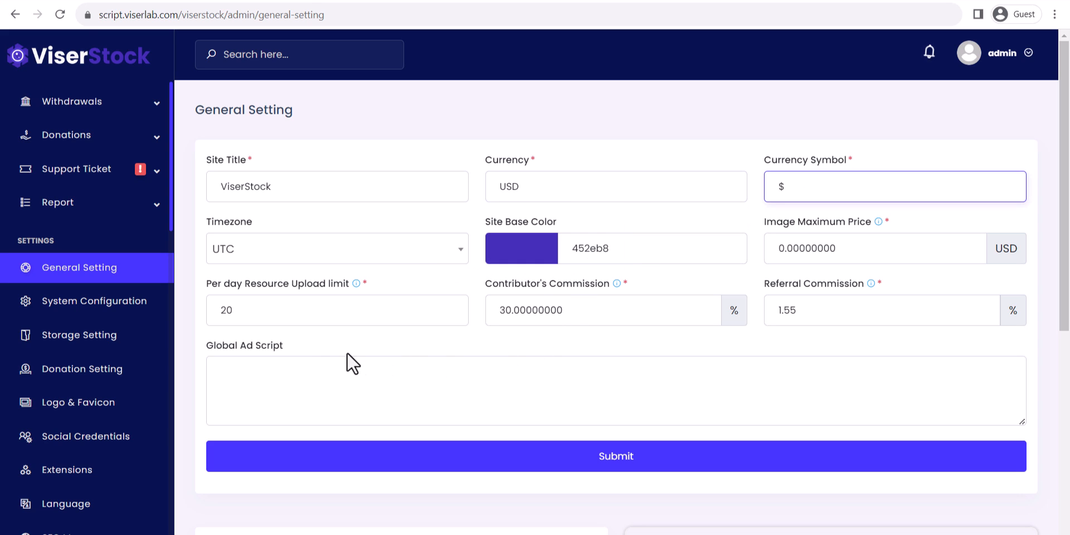
Scroll through System Configuration modules such as Watermark, Advertisement and Image Auto Approval.
{"action": "left_click", "coordinate": [96, 303]}
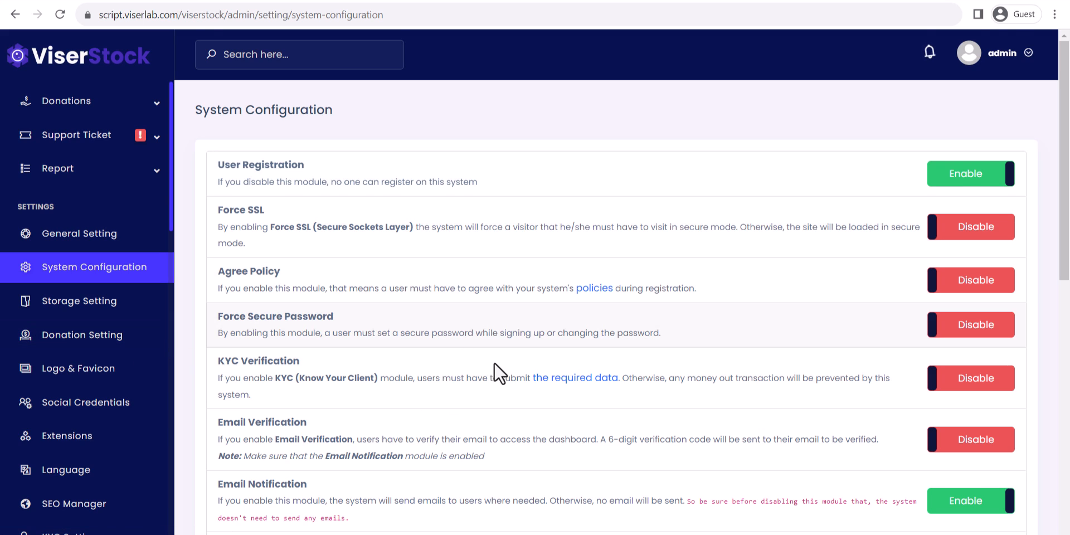
{"action": "scroll", "coordinate": [495, 361], "scroll_direction": "down", "scroll_amount": 1}
{"action": "scroll", "coordinate": [679, 341], "scroll_direction": "down", "scroll_amount": 1}
{"action": "scroll", "coordinate": [677, 357], "scroll_direction": "down", "scroll_amount": 6}
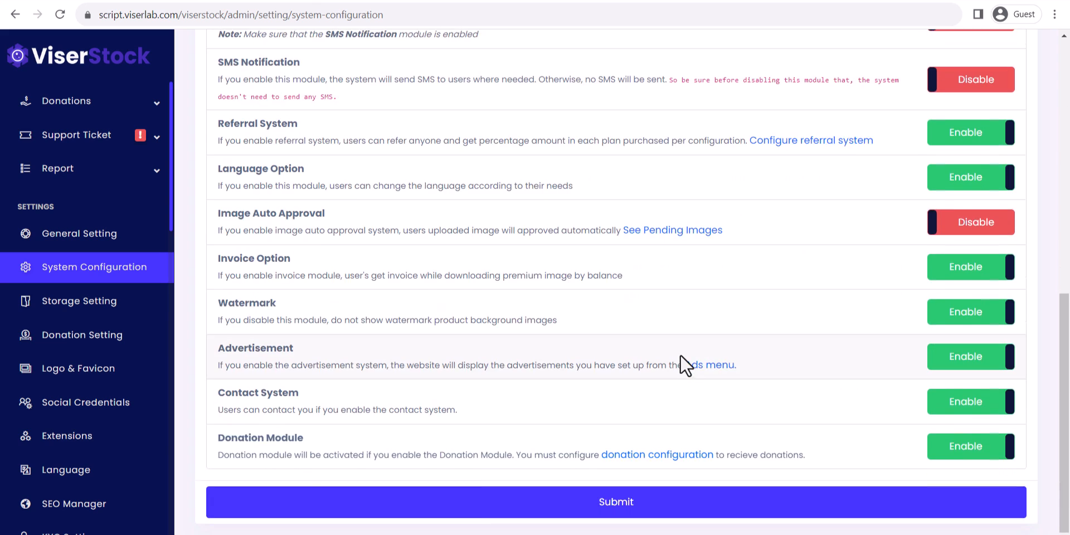
{"action": "scroll", "coordinate": [680, 356], "scroll_direction": "up", "scroll_amount": 6}
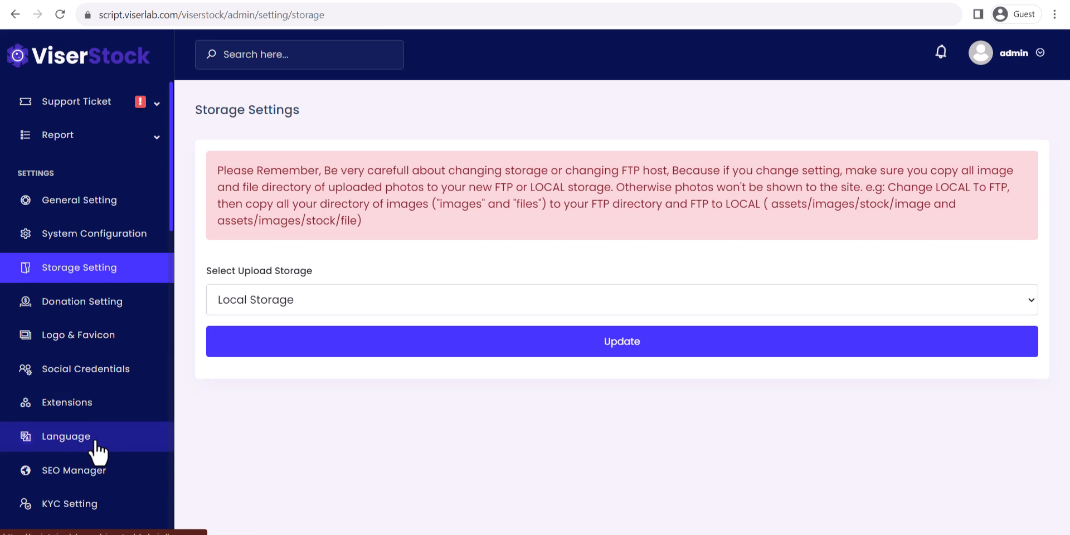
Look through the Extensions list, including Tawk.to.
{"action": "left_click", "coordinate": [88, 405]}
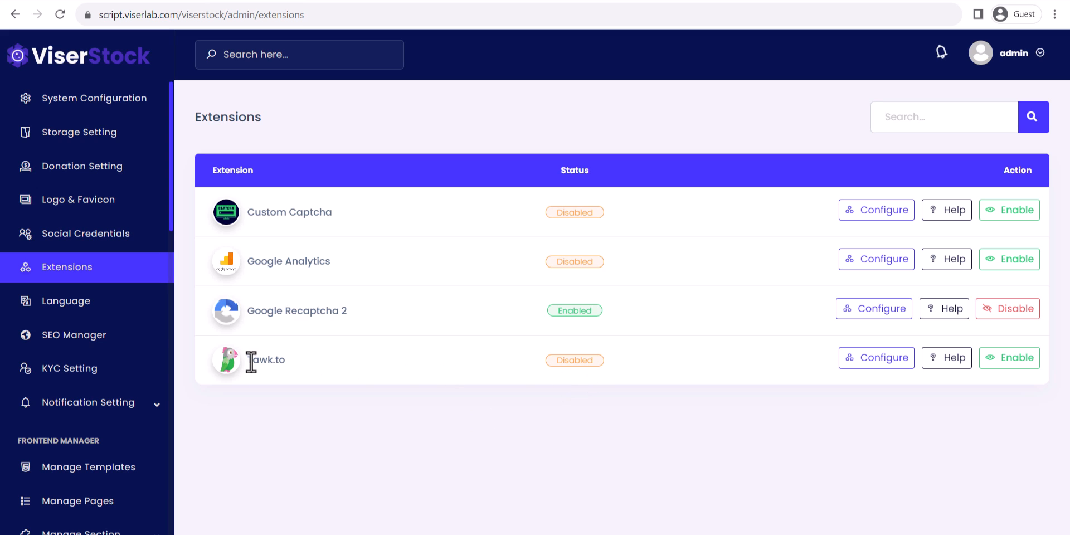
{"action": "left_click_drag", "start_coordinate": [251, 361], "coordinate": [299, 370]}
{"action": "left_click", "coordinate": [336, 368]}
Review the SEO Configuration with its meta keywords, description and social title.
{"action": "left_click", "coordinate": [78, 334]}
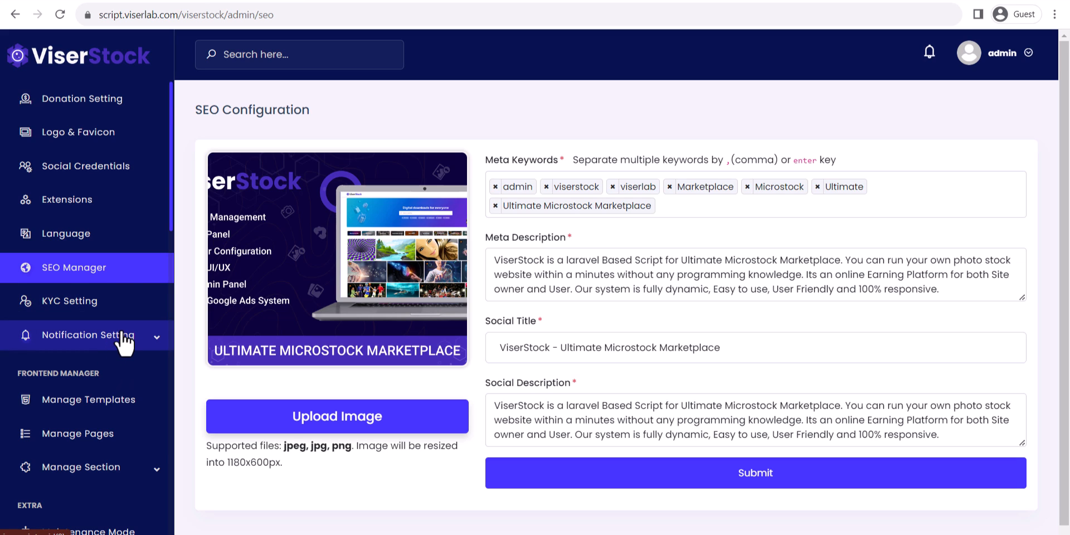
{"action": "scroll", "coordinate": [125, 346], "scroll_direction": "up", "scroll_amount": 5}
{"action": "scroll", "coordinate": [115, 411], "scroll_direction": "down", "scroll_amount": 12}
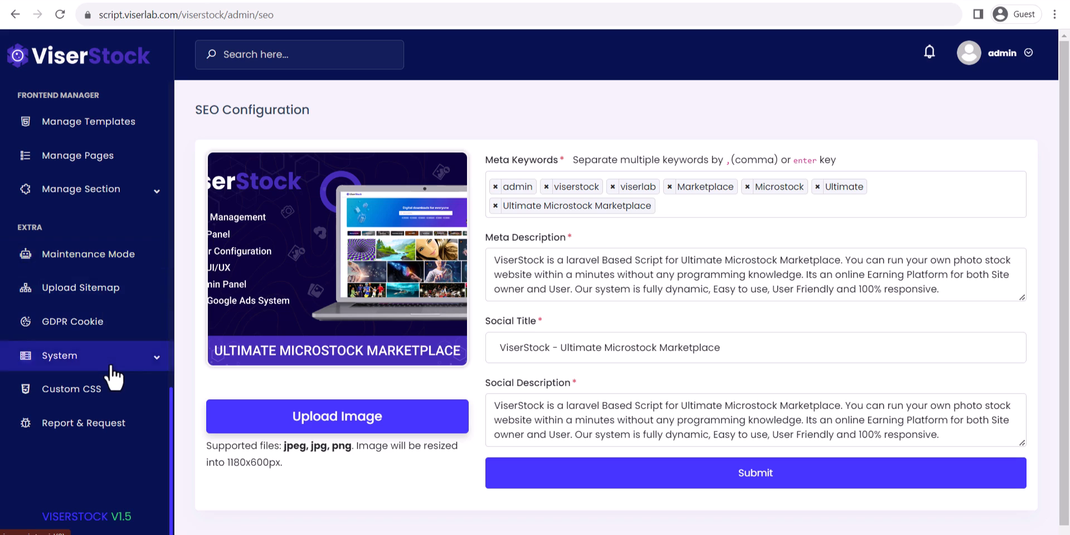
{"action": "scroll", "coordinate": [114, 377], "scroll_direction": "up", "scroll_amount": 10}
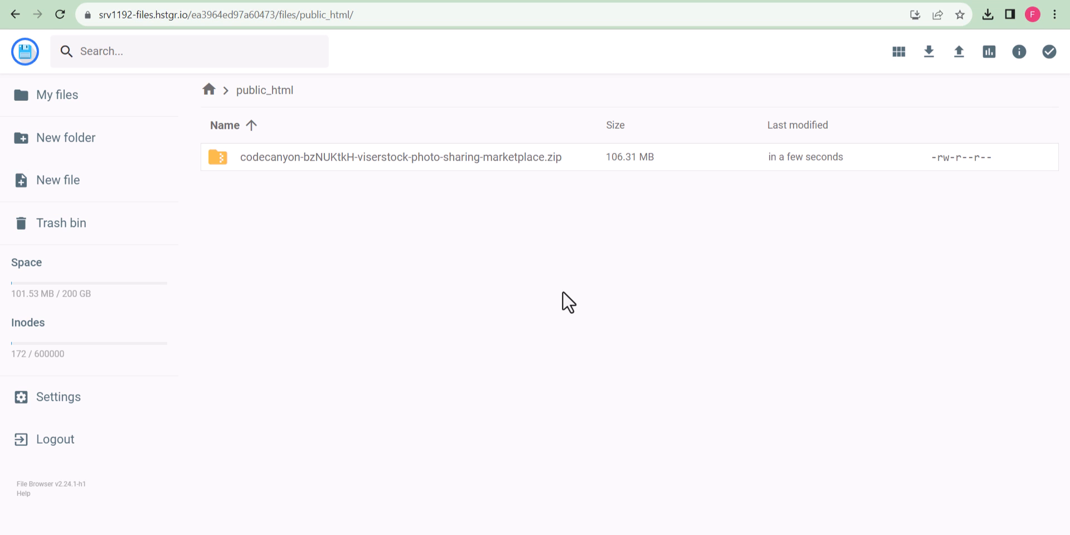
Extract the codecanyon ViserStock zip from public_html into a folder named ViserStock.
{"action": "left_click", "coordinate": [51, 98]}
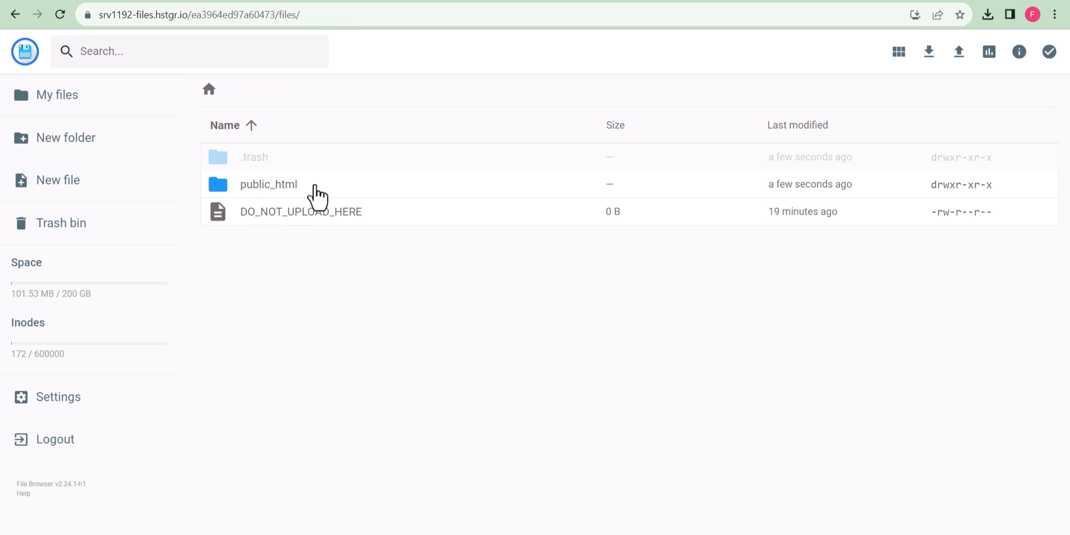
{"action": "left_click", "coordinate": [288, 190]}
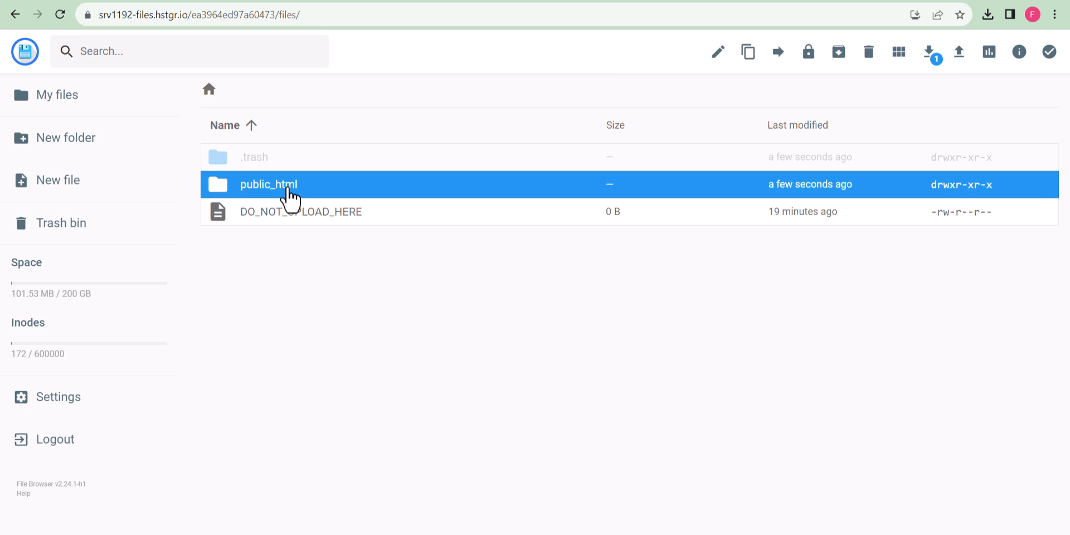
{"action": "double_click", "coordinate": [288, 190]}
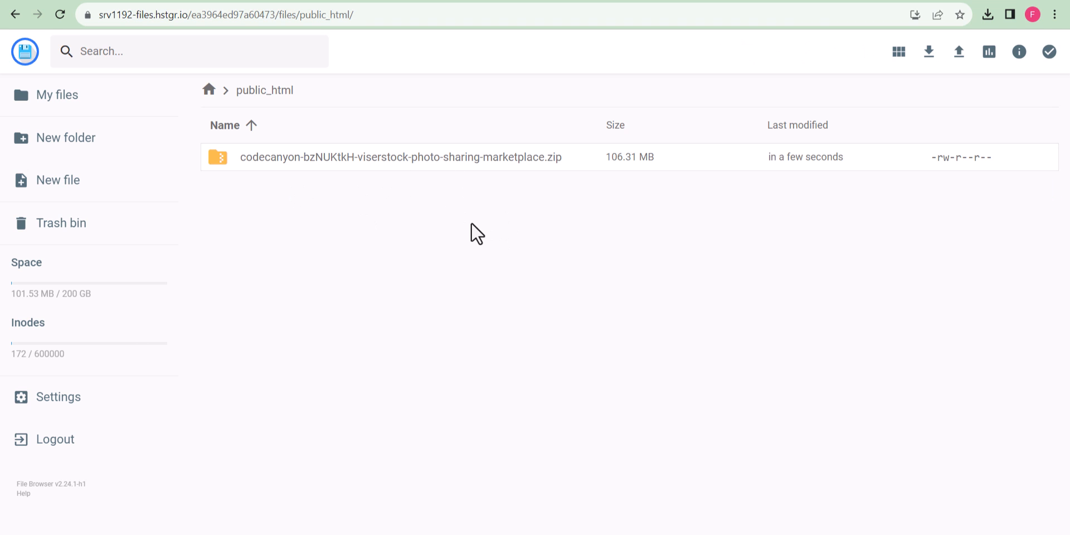
{"action": "right_click", "coordinate": [460, 165]}
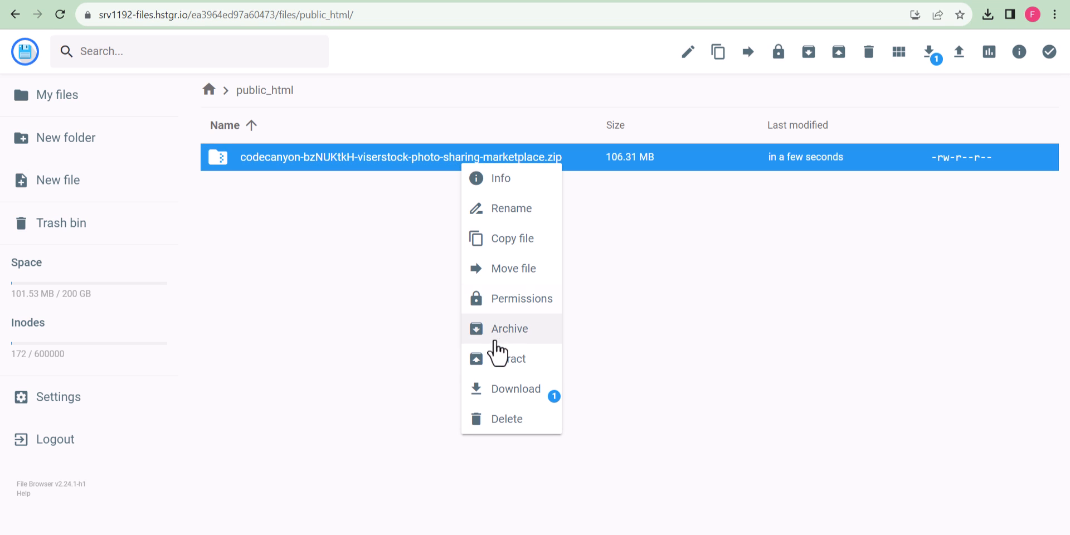
{"action": "left_click", "coordinate": [505, 364]}
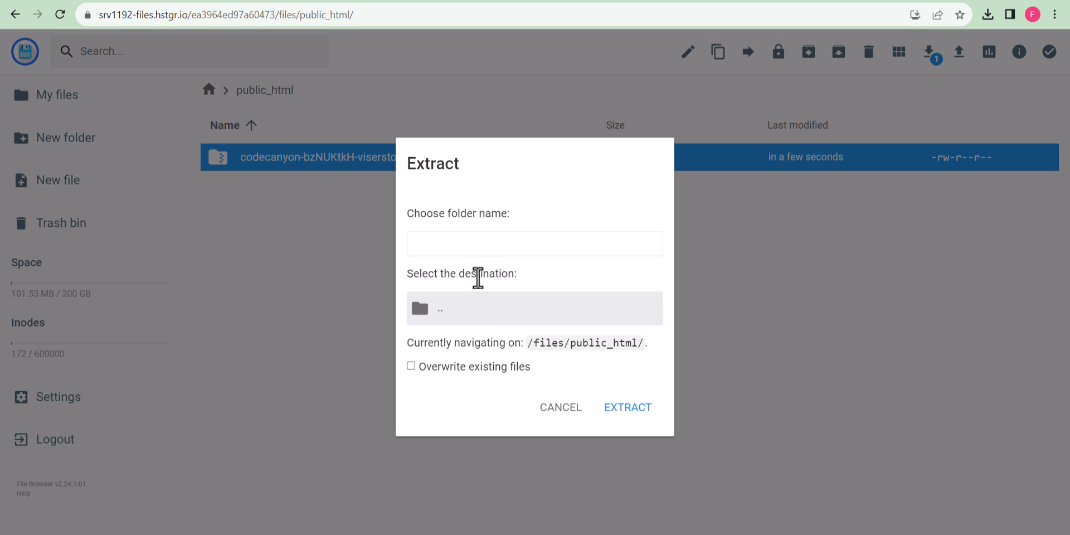
{"action": "left_click", "coordinate": [476, 241]}
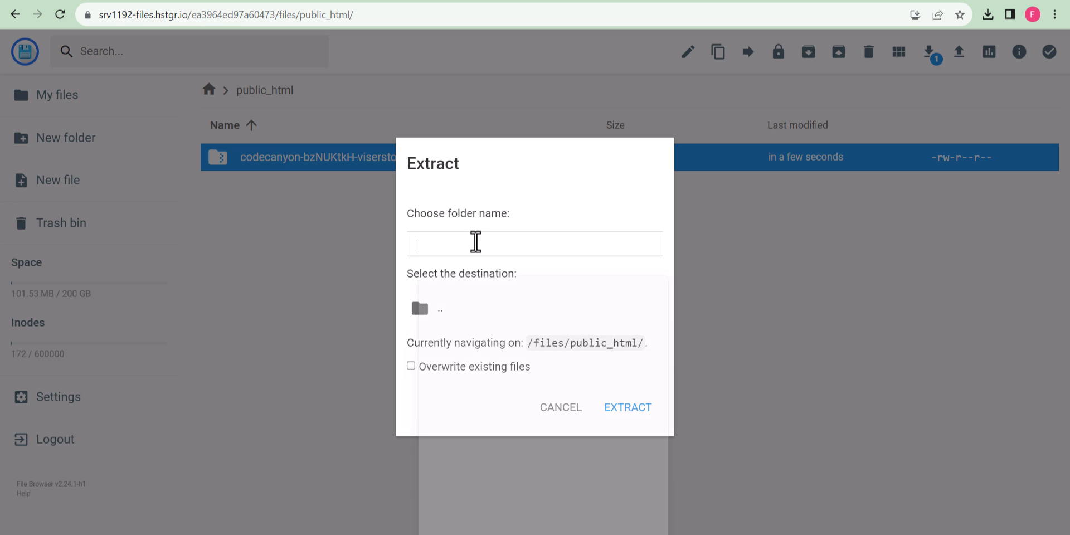
{"action": "type", "text": "ViserStock"}
{"action": "left_click", "coordinate": [620, 411]}
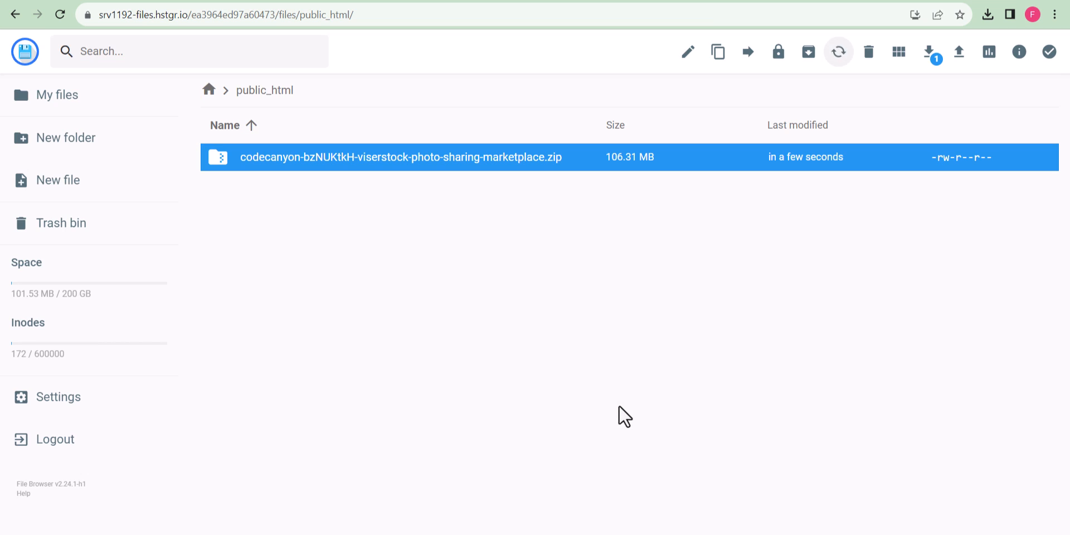
Copy assets, core, install, .htaccess and index.php from ViserStock/Files up into public_html.
{"action": "double_click", "coordinate": [294, 163]}
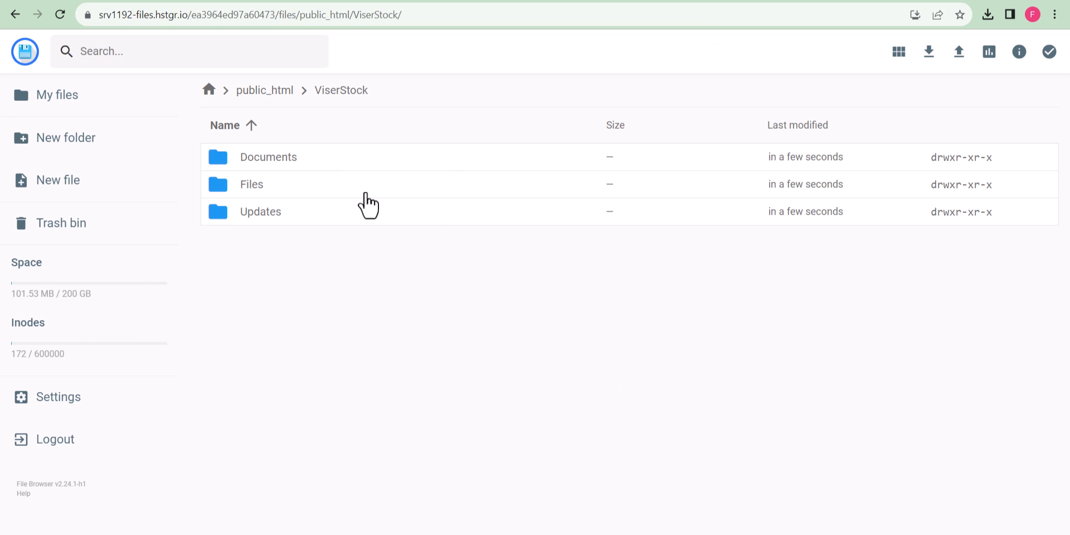
{"action": "double_click", "coordinate": [366, 189]}
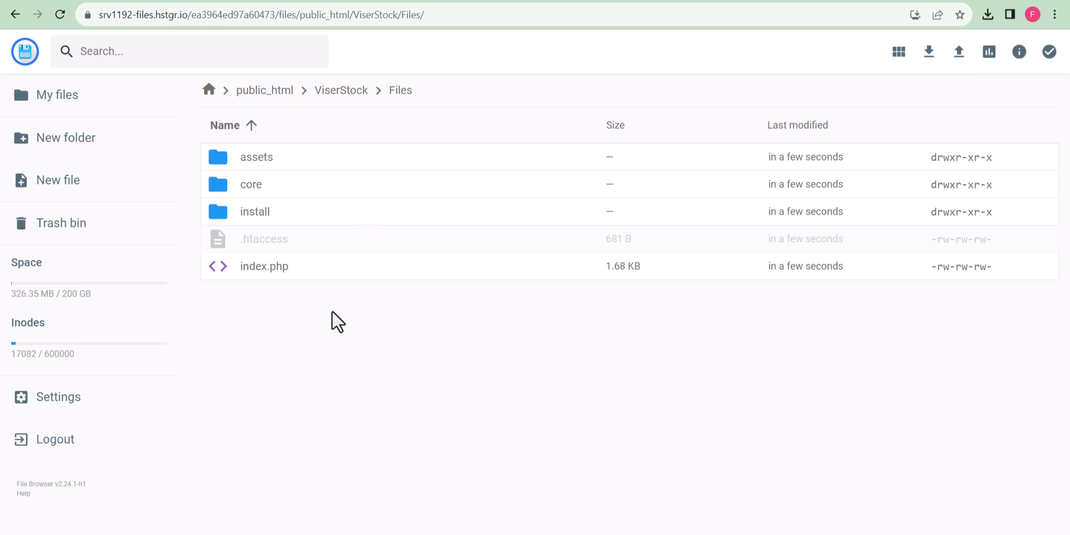
{"action": "key", "text": "ctrl+a"}
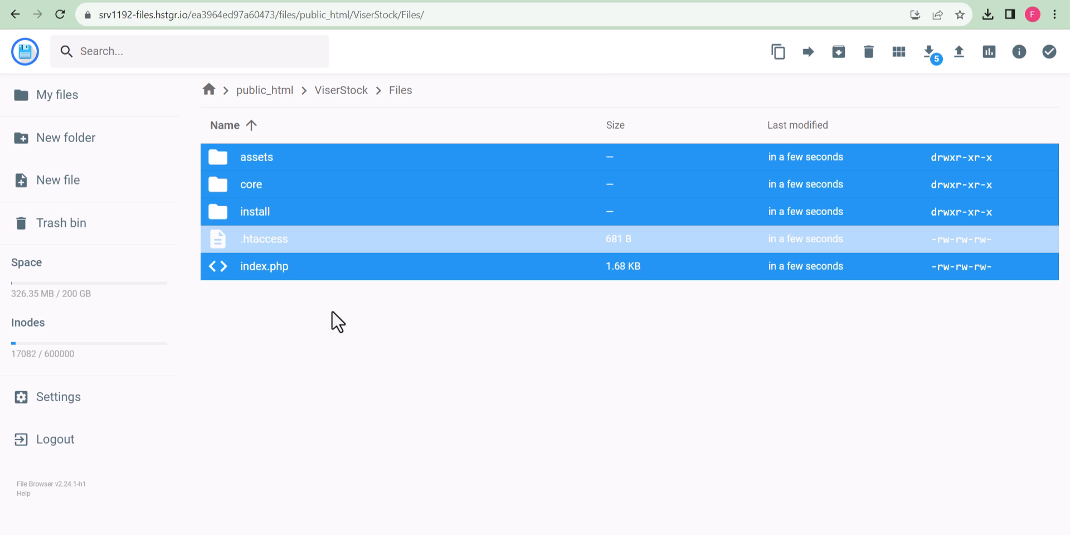
{"action": "right_click", "coordinate": [402, 206]}
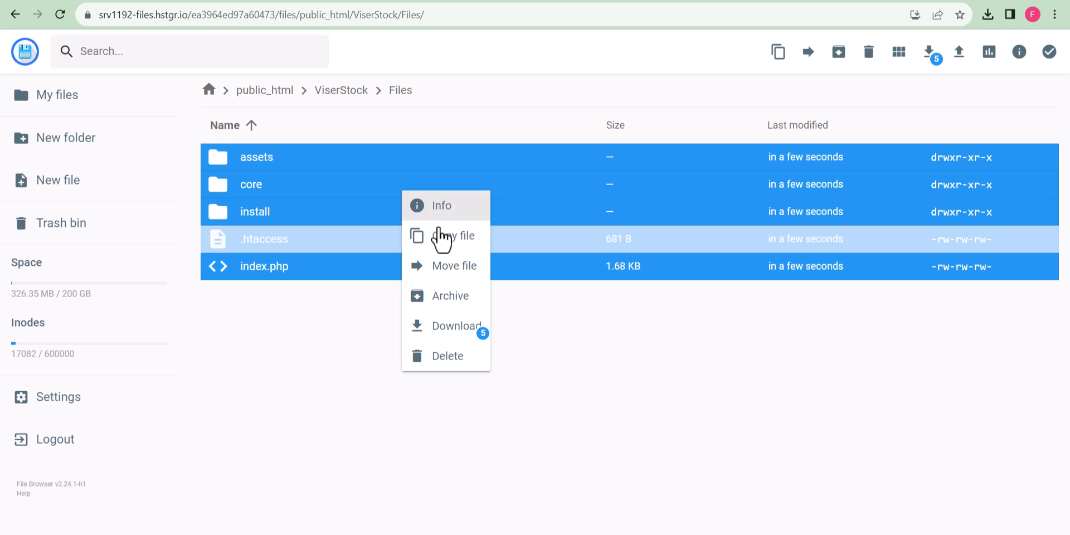
{"action": "left_click", "coordinate": [447, 243]}
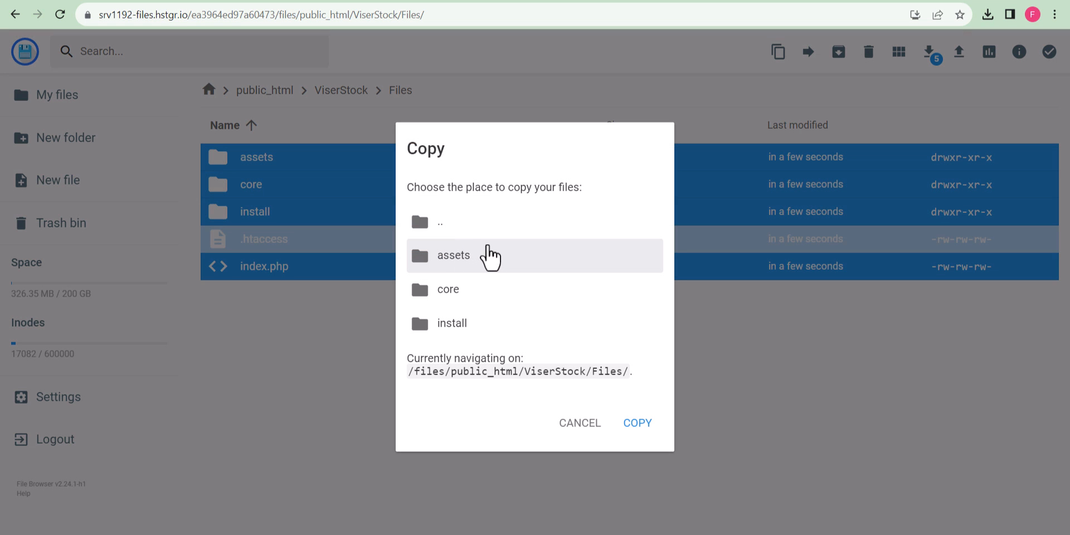
{"action": "double_click", "coordinate": [479, 228]}
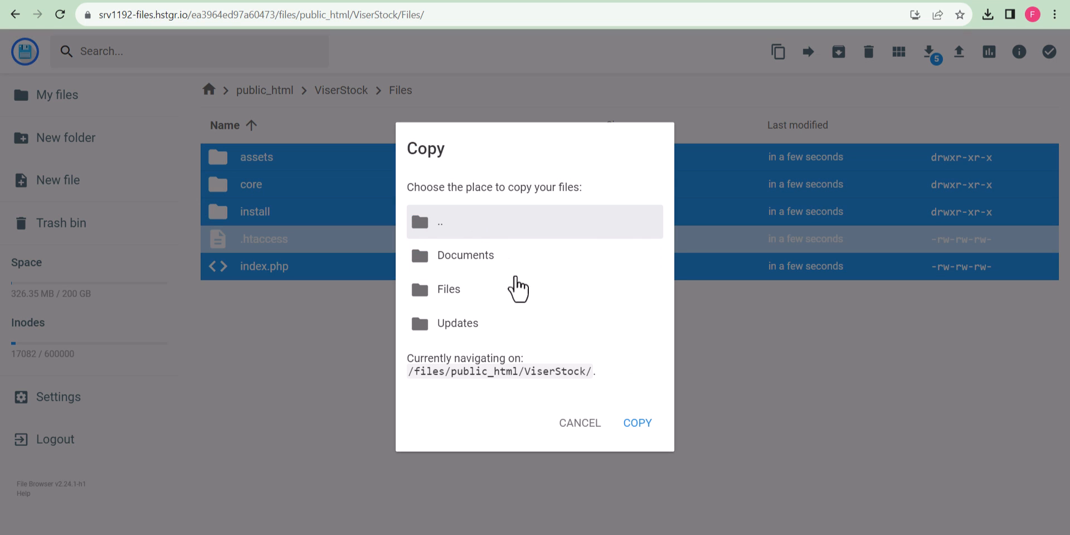
{"action": "double_click", "coordinate": [486, 229]}
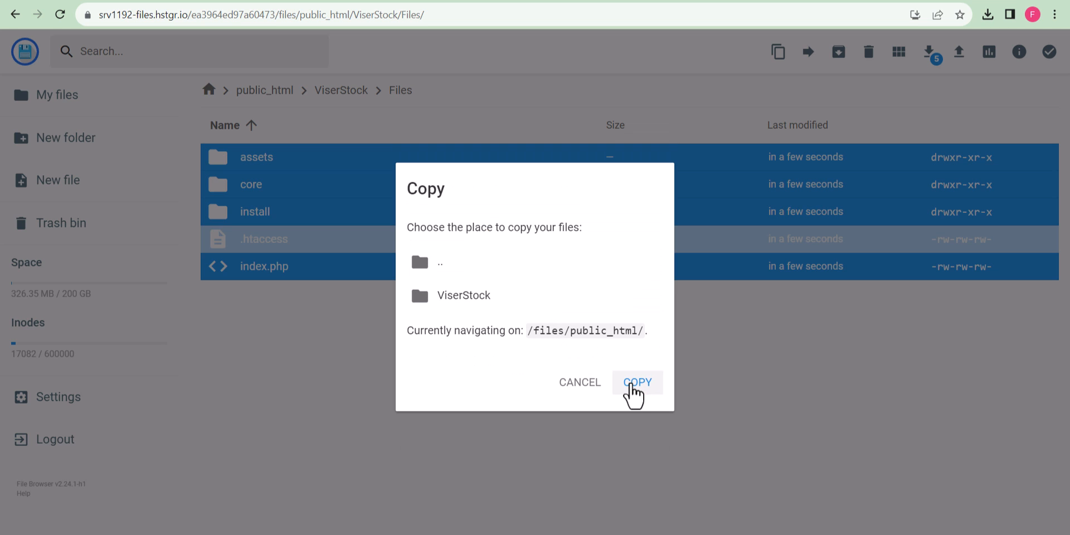
{"action": "left_click", "coordinate": [632, 385]}
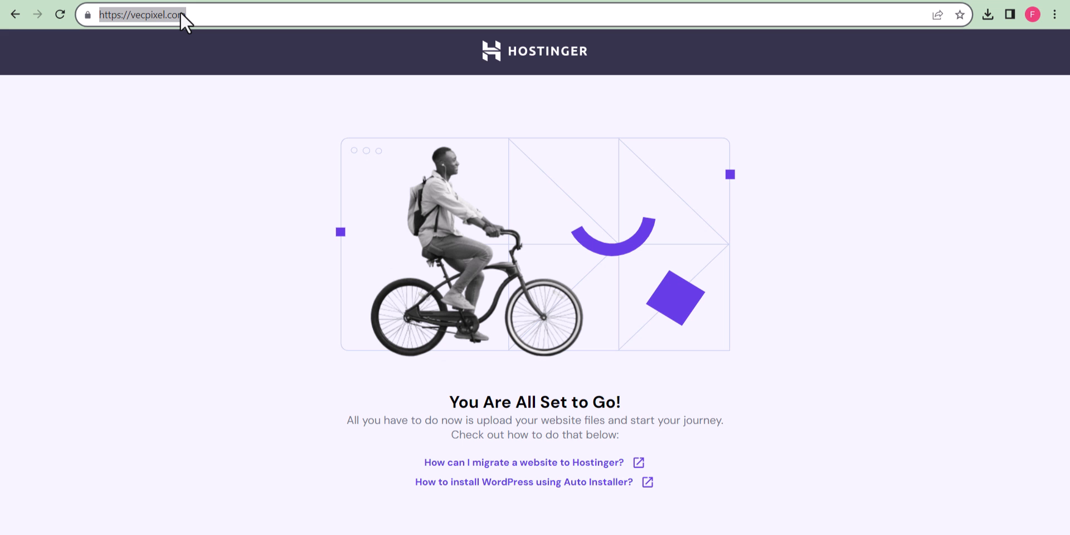
Load vecpixel.com/install/index.php, accept the terms, and review the 0775 folder permission requirements.
{"action": "left_click", "coordinate": [180, 11]}
{"action": "key", "text": "ctrl+v"}
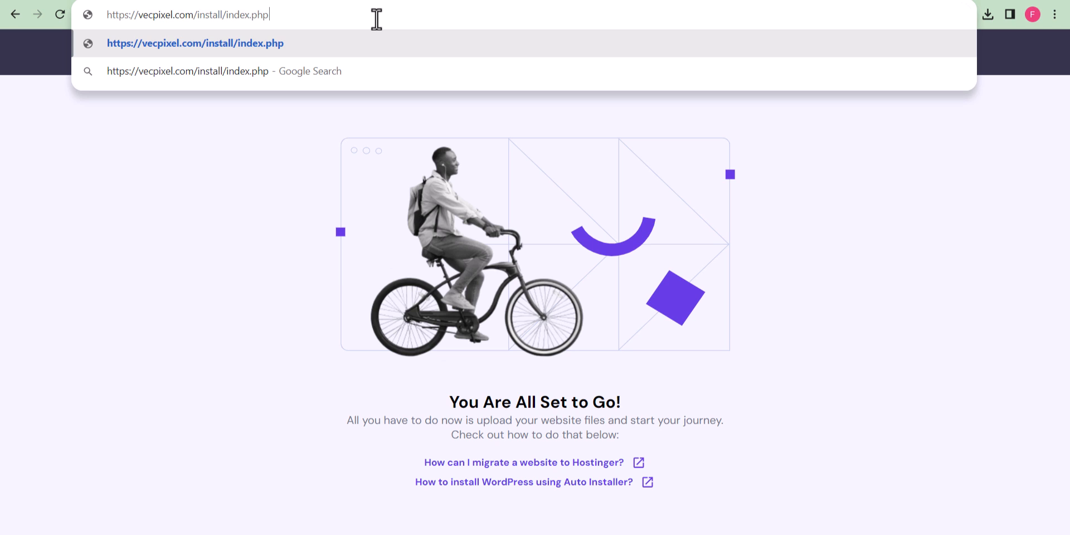
{"action": "key", "text": "Return"}
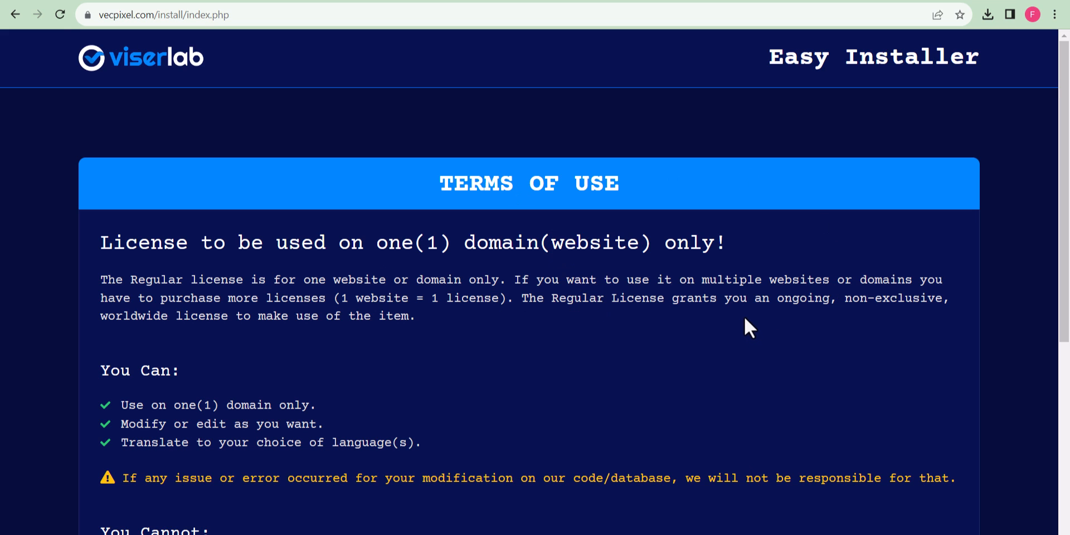
{"action": "scroll", "coordinate": [787, 288], "scroll_direction": "down", "scroll_amount": 3}
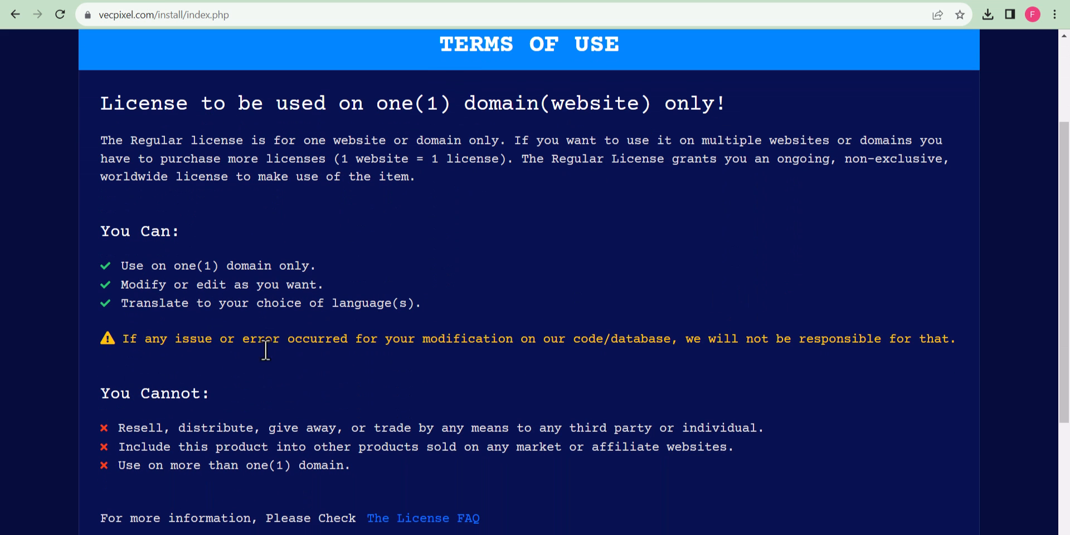
{"action": "scroll", "coordinate": [394, 337], "scroll_direction": "down", "scroll_amount": 3}
{"action": "left_click", "coordinate": [840, 401]}
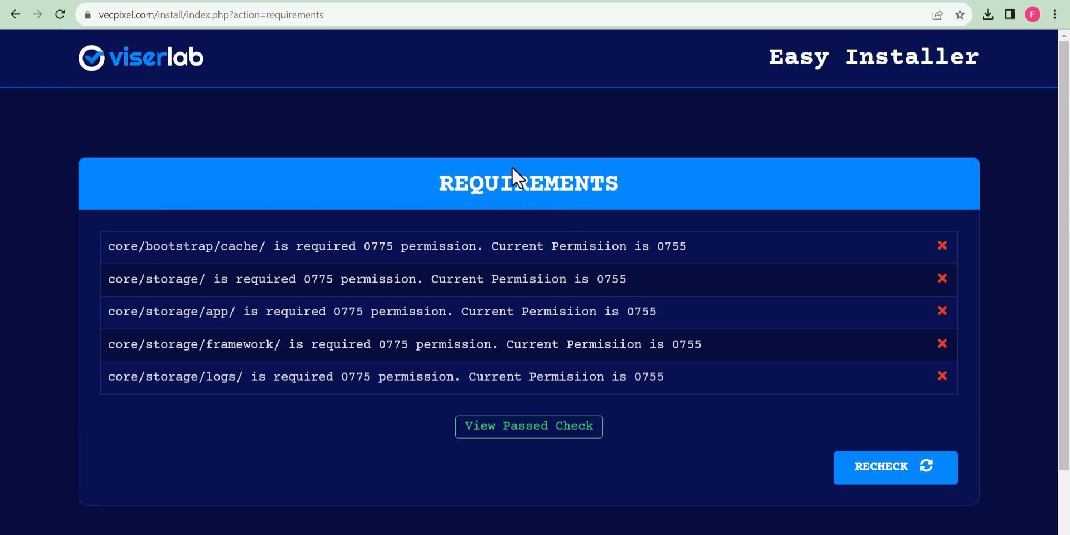
{"action": "left_click_drag", "start_coordinate": [111, 249], "coordinate": [273, 247]}
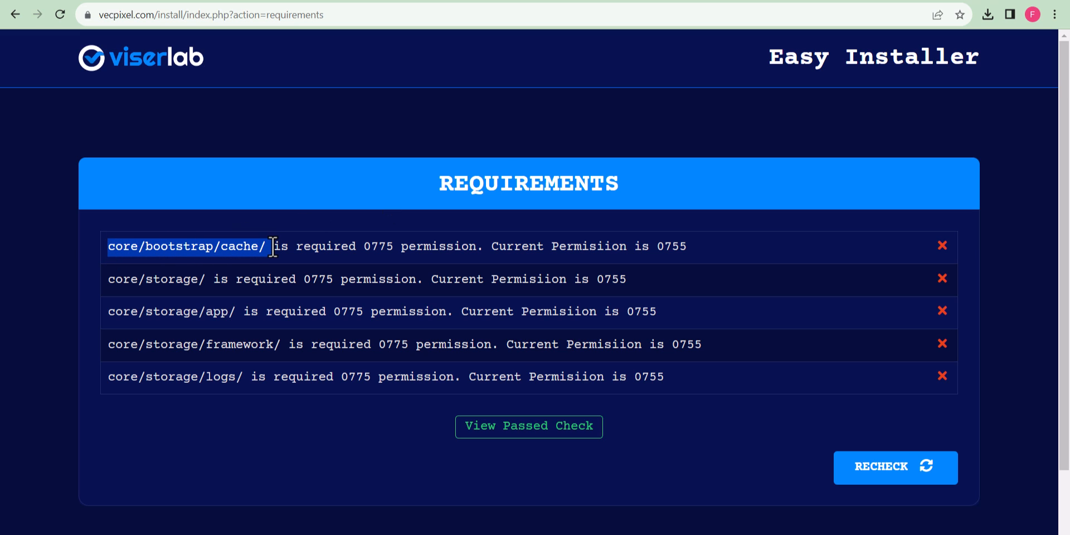
{"action": "left_click", "coordinate": [273, 247]}
Give the core/bootstrap/cache folder 775 permissions.
{"action": "left_click", "coordinate": [410, 1]}
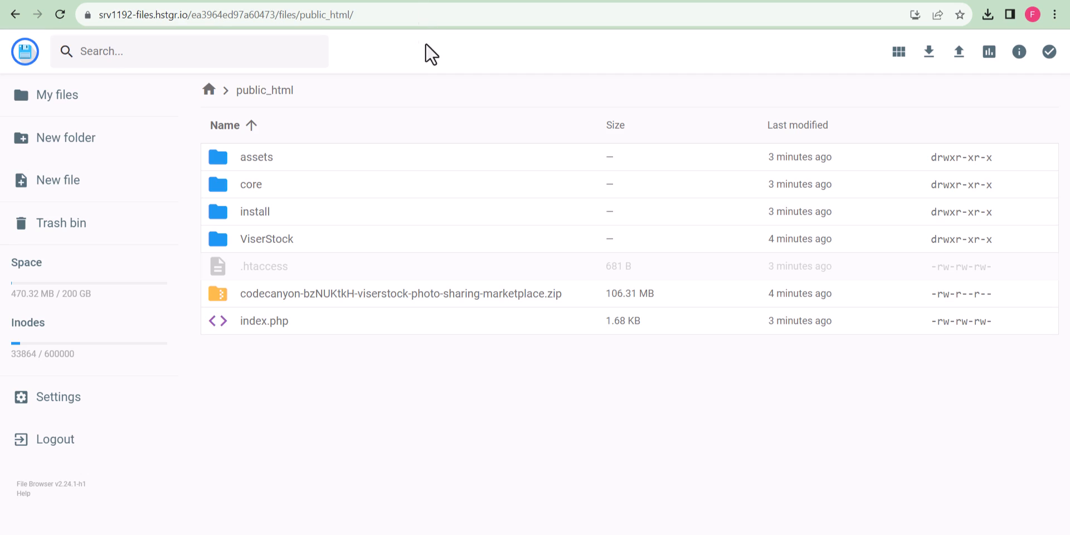
{"action": "double_click", "coordinate": [259, 185]}
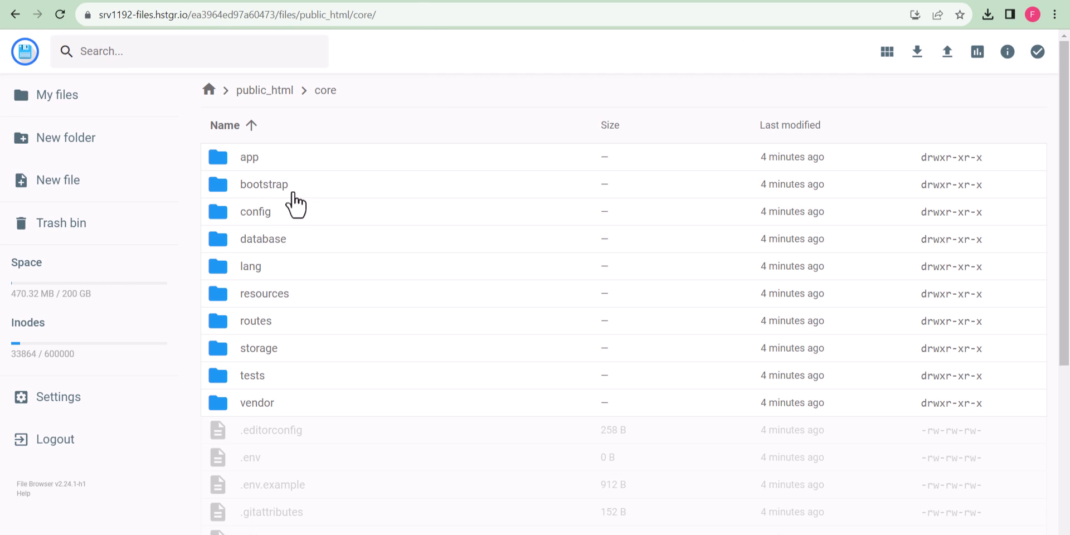
{"action": "double_click", "coordinate": [280, 189]}
{"action": "left_click", "coordinate": [332, 162]}
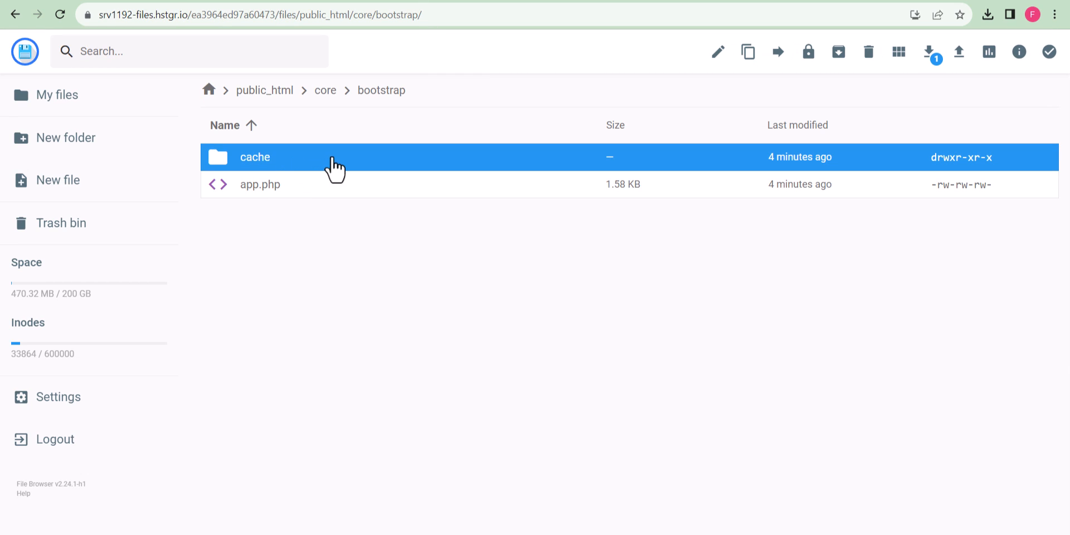
{"action": "right_click", "coordinate": [331, 160]}
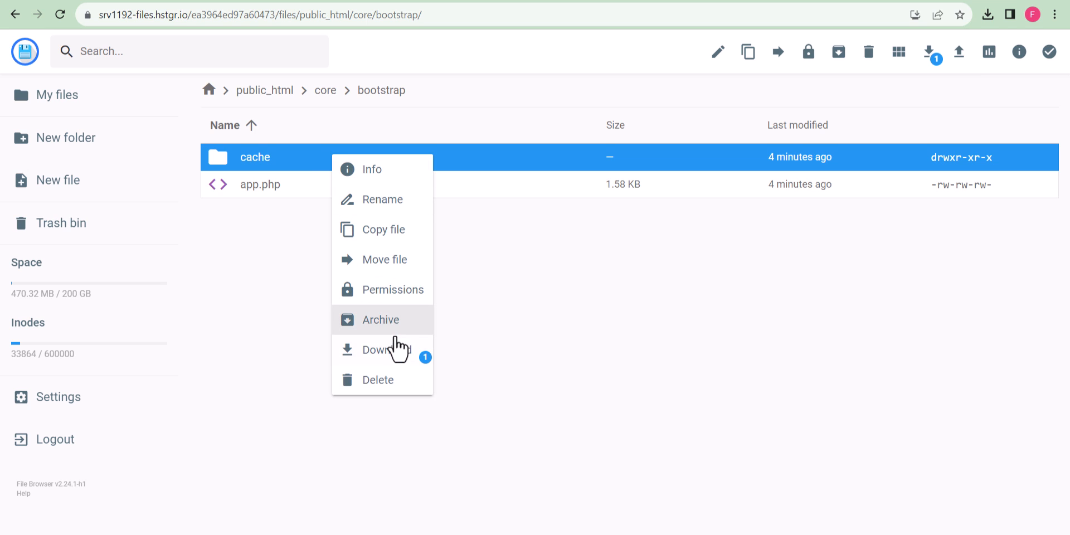
{"action": "left_click", "coordinate": [401, 294]}
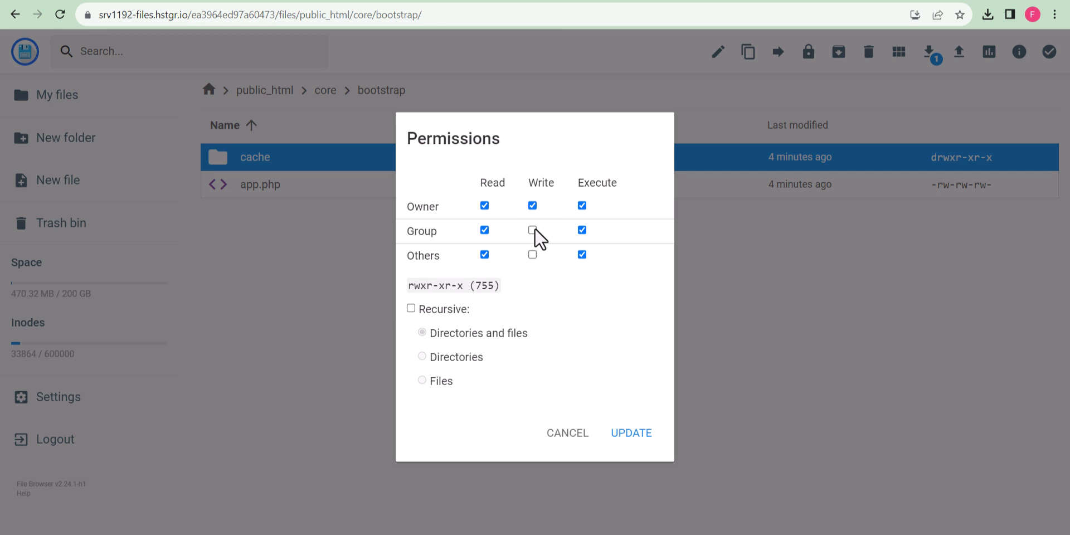
{"action": "left_click", "coordinate": [644, 435]}
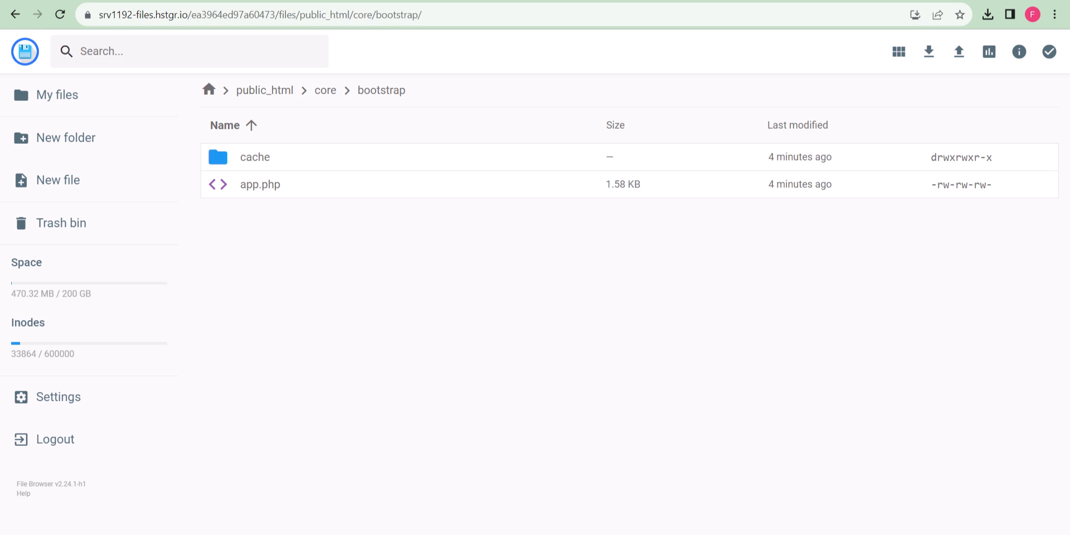
Grant group write on the core/storage folder, making it 775.
{"action": "key", "text": "ctrl+Tab"}
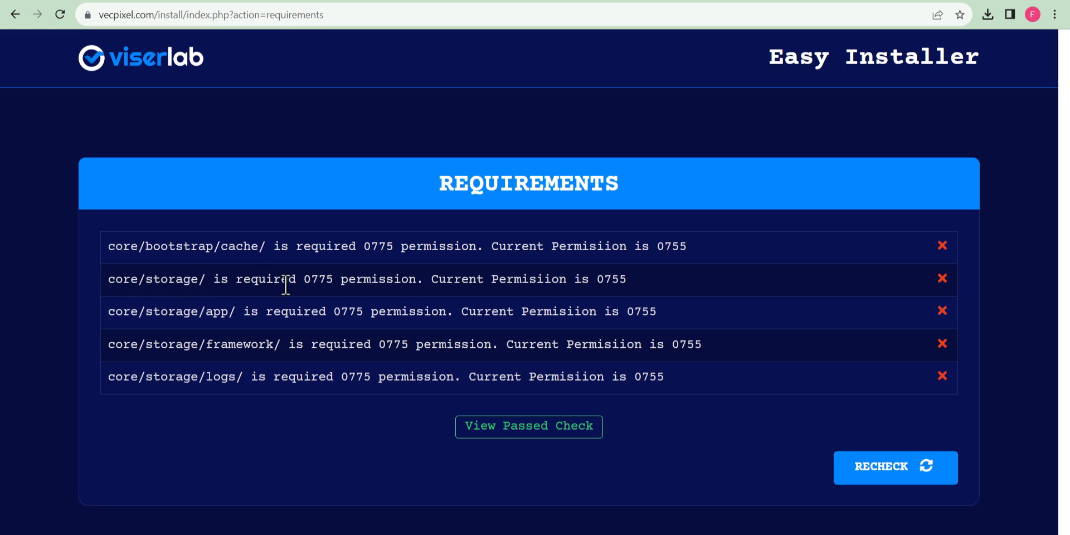
{"action": "key", "text": "ctrl+shift+Tab"}
{"action": "left_click", "coordinate": [325, 90]}
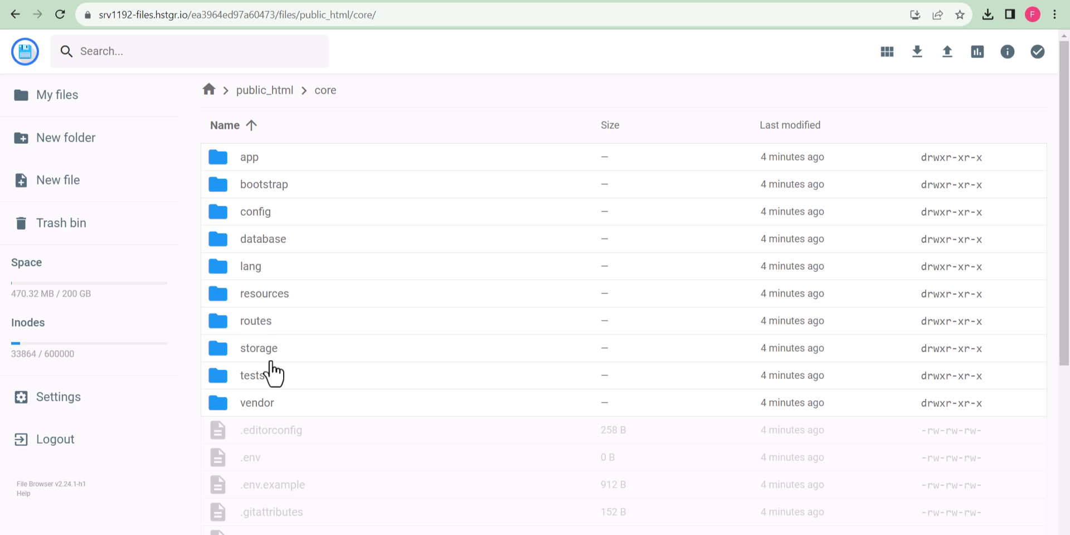
{"action": "left_click", "coordinate": [273, 350]}
{"action": "right_click", "coordinate": [277, 348]}
{"action": "left_click", "coordinate": [337, 482]}
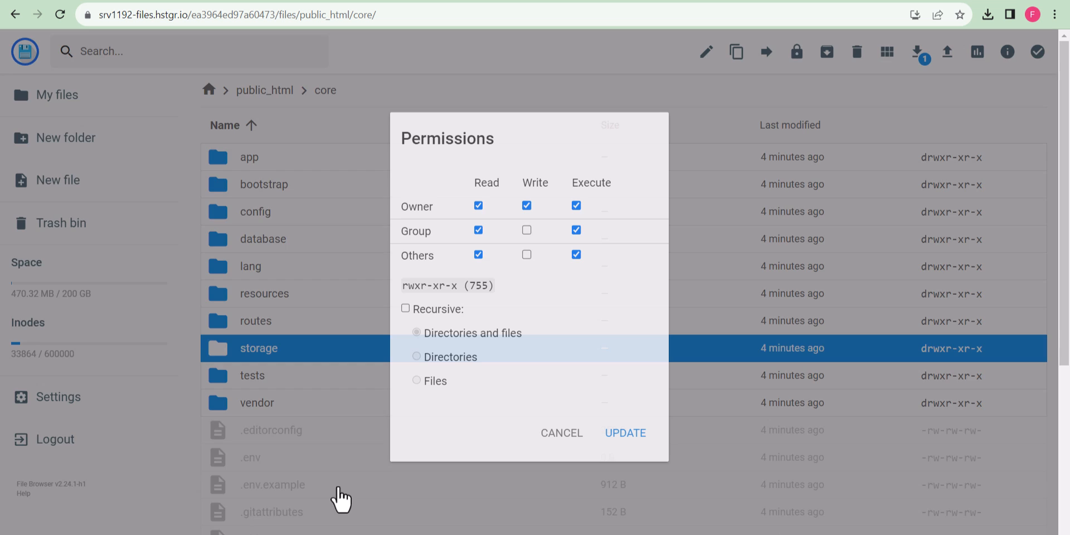
{"action": "left_click", "coordinate": [527, 230]}
{"action": "left_click", "coordinate": [619, 435]}
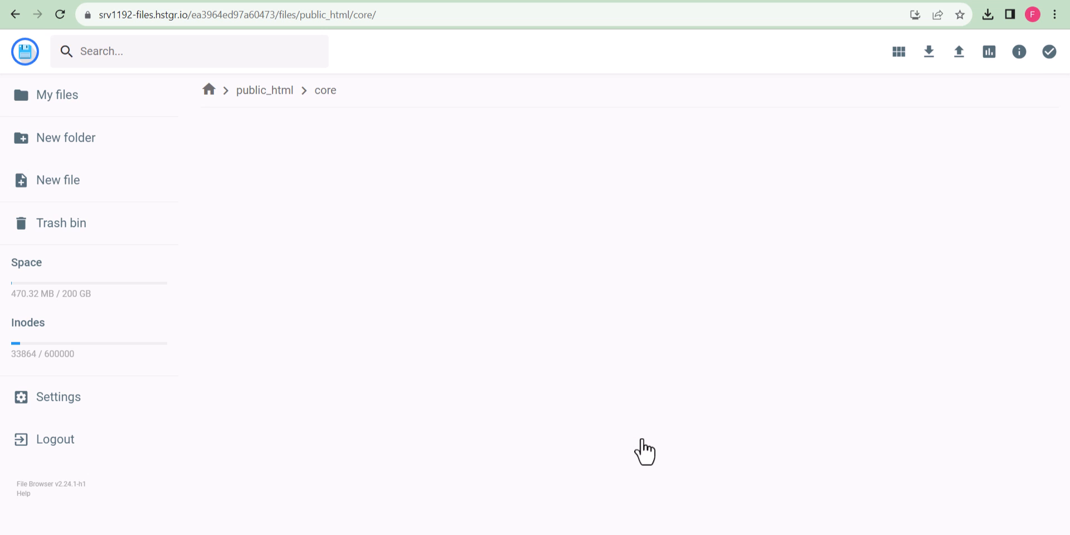
Set the core/storage/app folder to 775 permissions.
{"action": "left_click", "coordinate": [298, 0]}
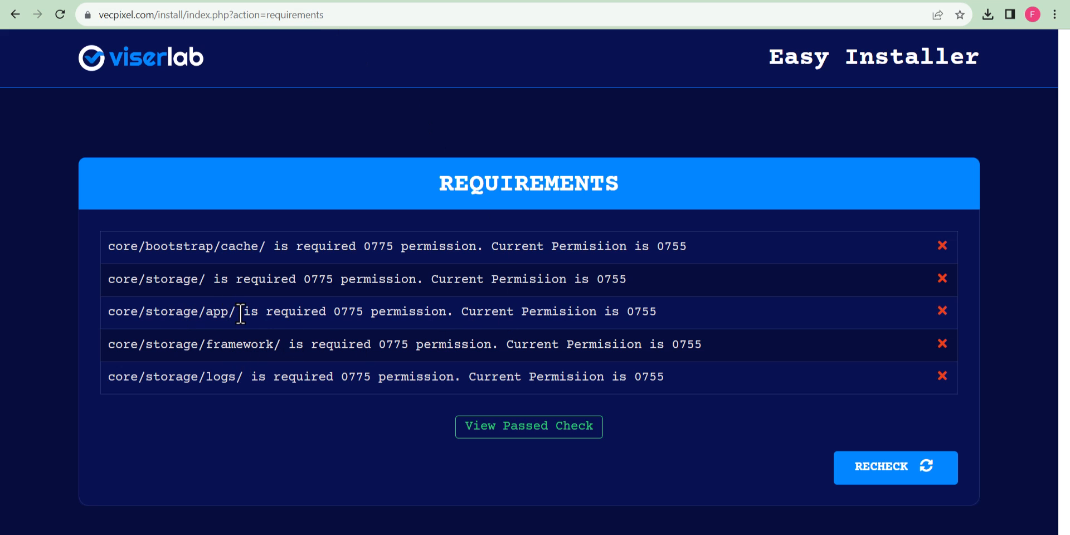
{"action": "left_click", "coordinate": [386, 0]}
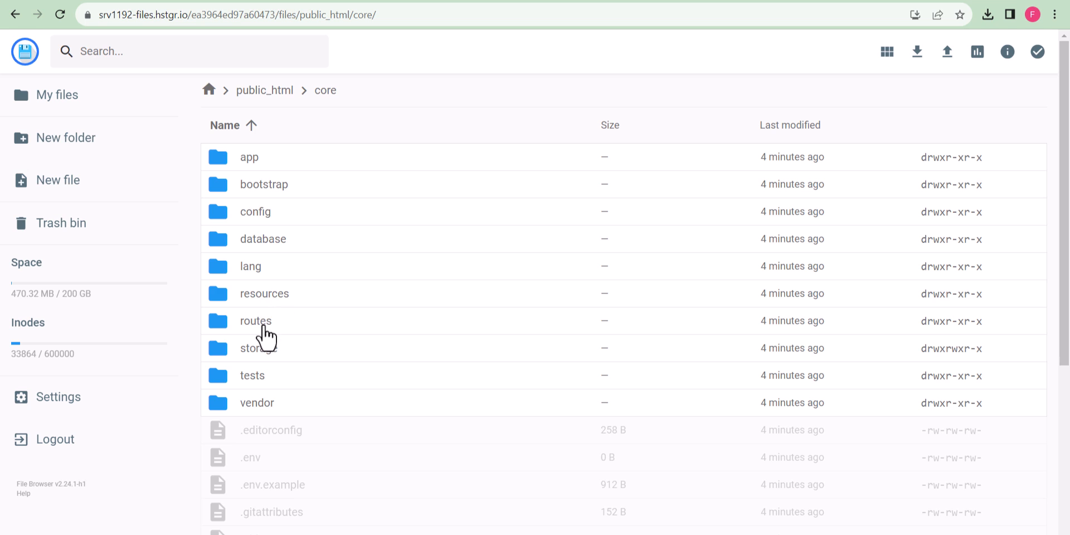
{"action": "double_click", "coordinate": [268, 344]}
{"action": "right_click", "coordinate": [278, 162]}
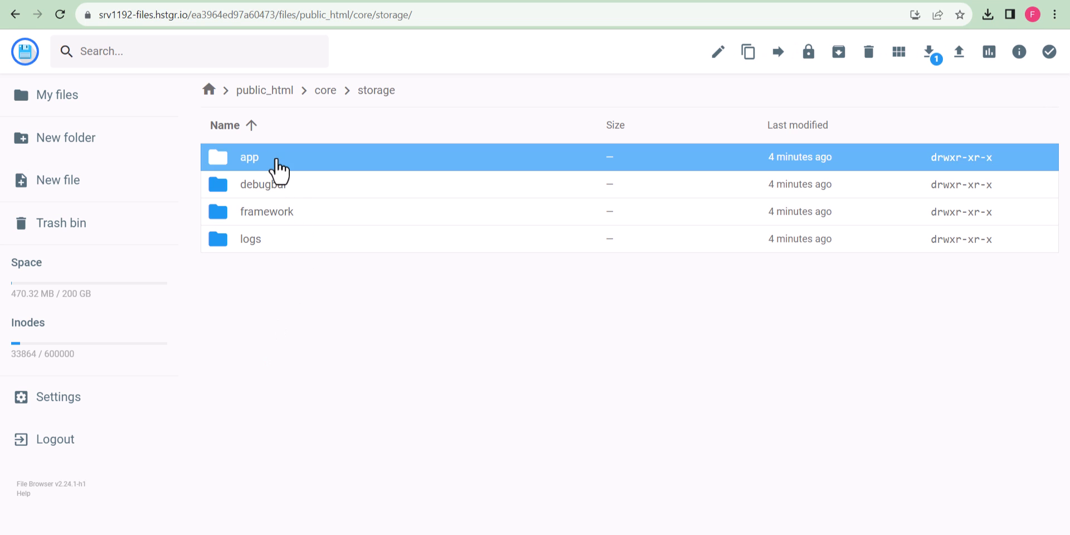
{"action": "left_click", "coordinate": [334, 289]}
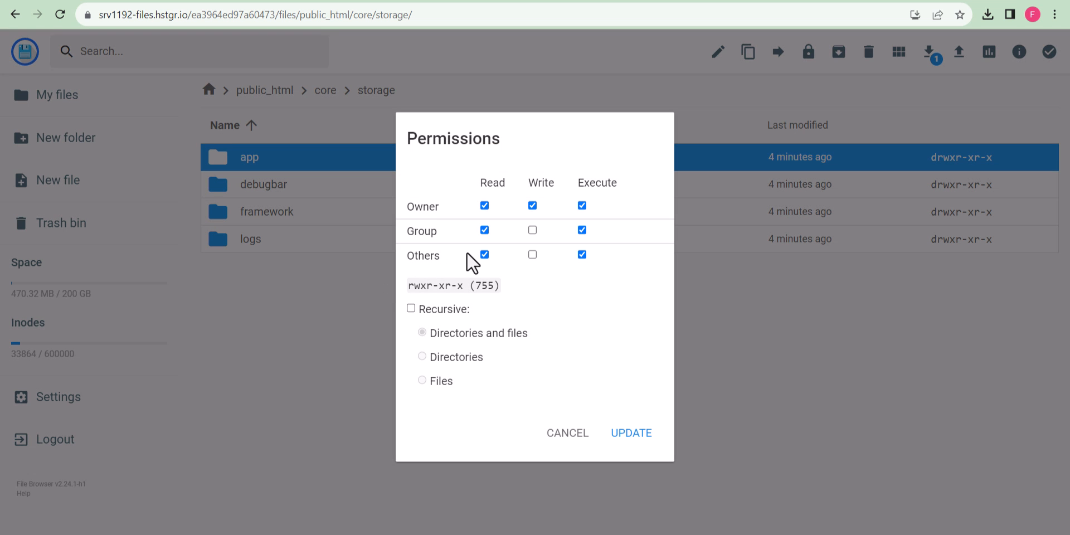
{"action": "left_click", "coordinate": [533, 230]}
{"action": "left_click", "coordinate": [645, 435]}
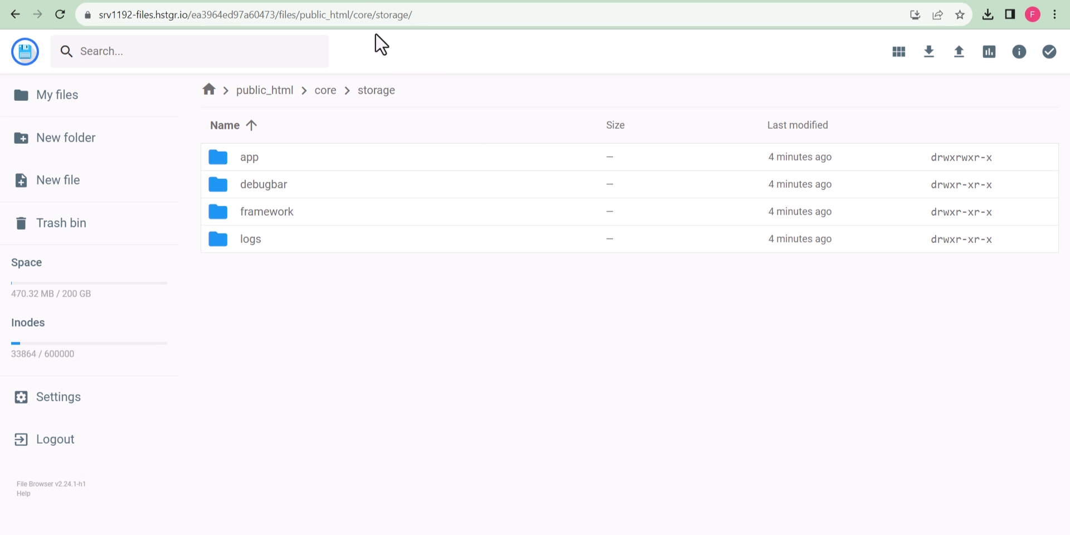
Set the core/storage/framework folder to 775 permissions.
{"action": "left_click", "coordinate": [387, 0]}
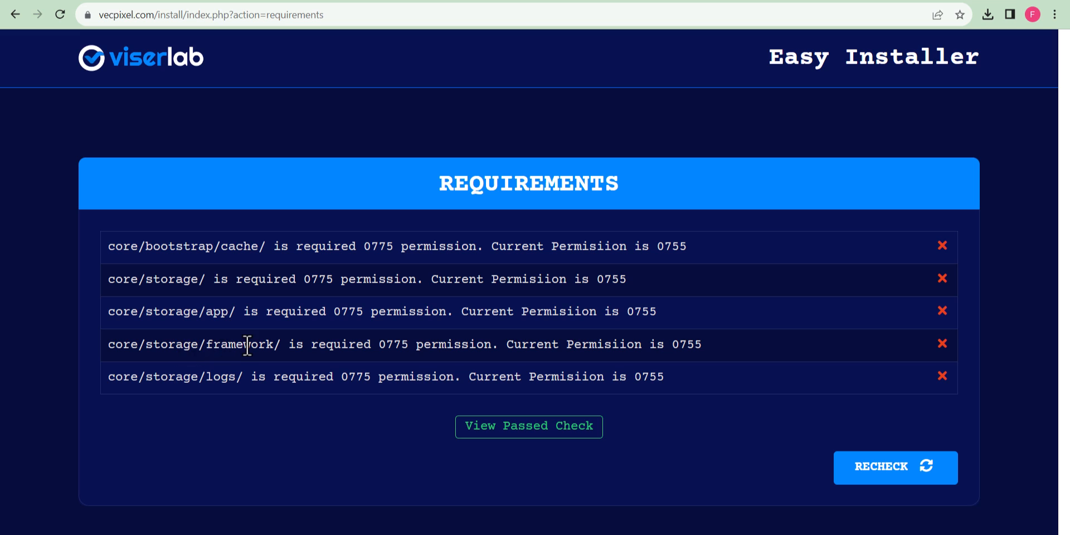
{"action": "left_click", "coordinate": [425, 0]}
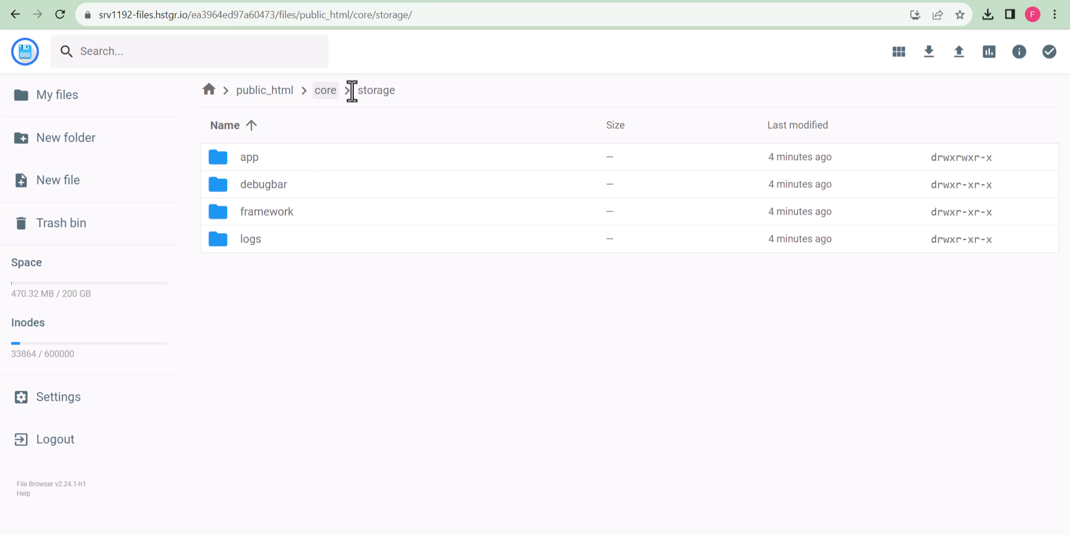
{"action": "right_click", "coordinate": [275, 223]}
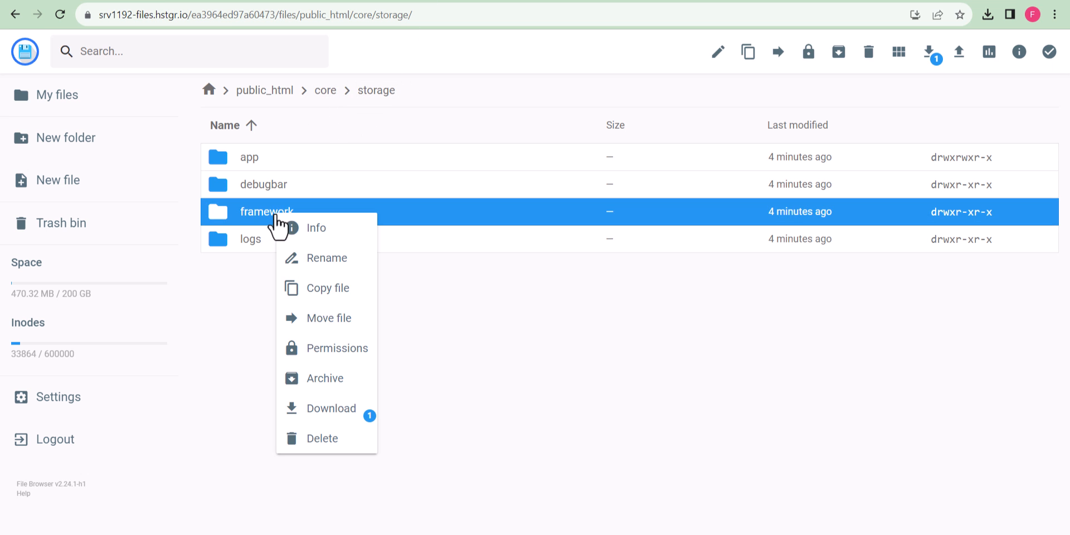
{"action": "left_click", "coordinate": [343, 352]}
{"action": "left_click", "coordinate": [532, 230]}
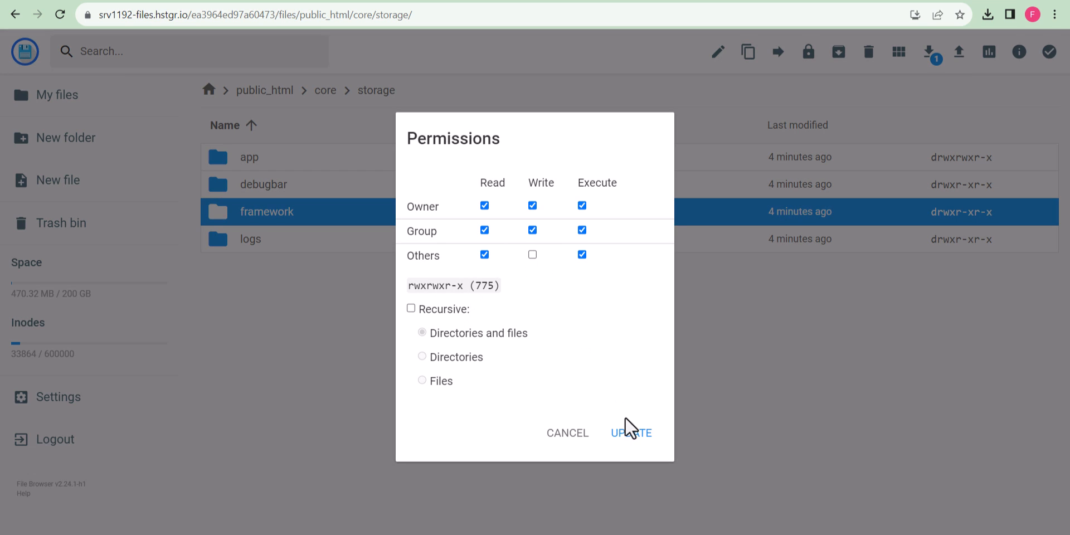
{"action": "left_click", "coordinate": [632, 433]}
Set core/storage/logs to 775, then re-run the installer's requirements check.
{"action": "left_click", "coordinate": [425, 0]}
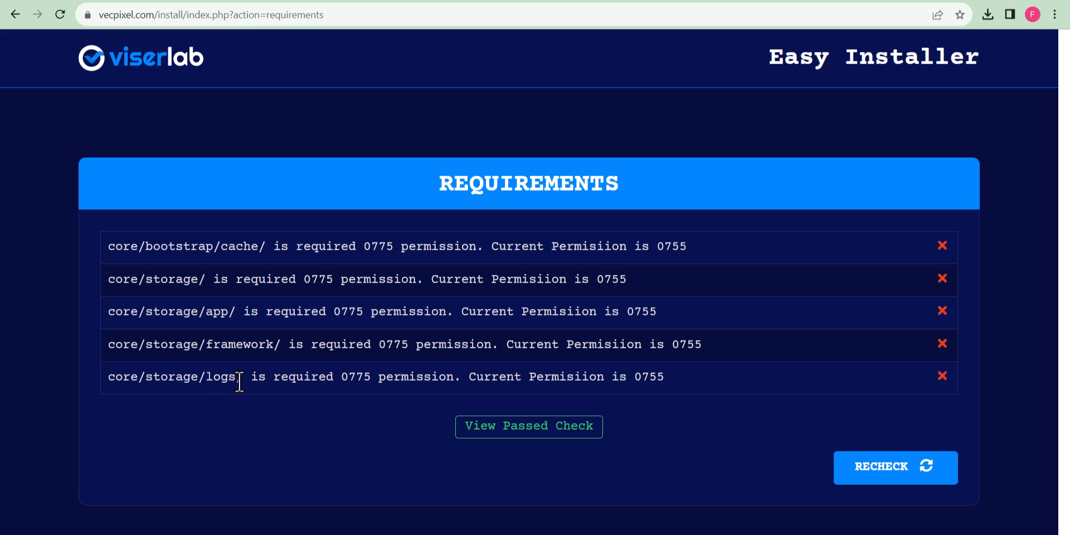
{"action": "key", "text": "ctrl+Tab"}
{"action": "left_click", "coordinate": [278, 241]}
{"action": "right_click", "coordinate": [307, 240]}
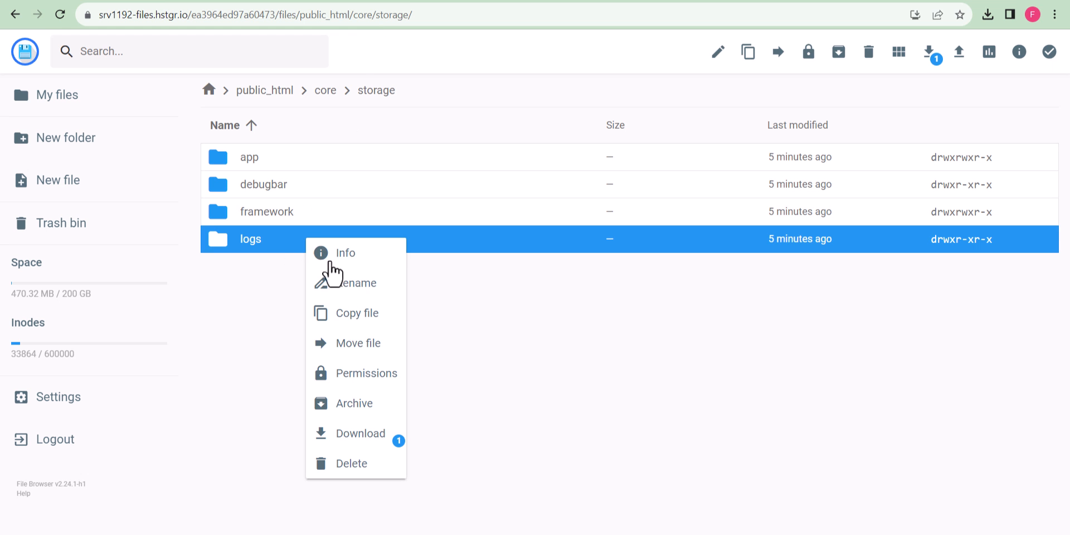
{"action": "left_click", "coordinate": [364, 383]}
{"action": "left_click", "coordinate": [533, 230]}
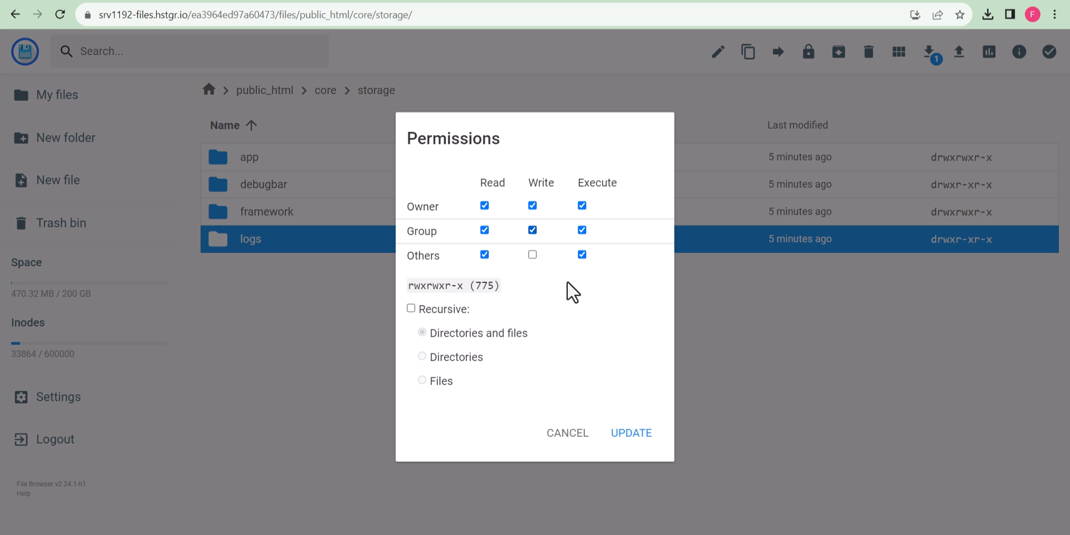
{"action": "left_click", "coordinate": [646, 440]}
{"action": "key", "text": "ctrl+Tab"}
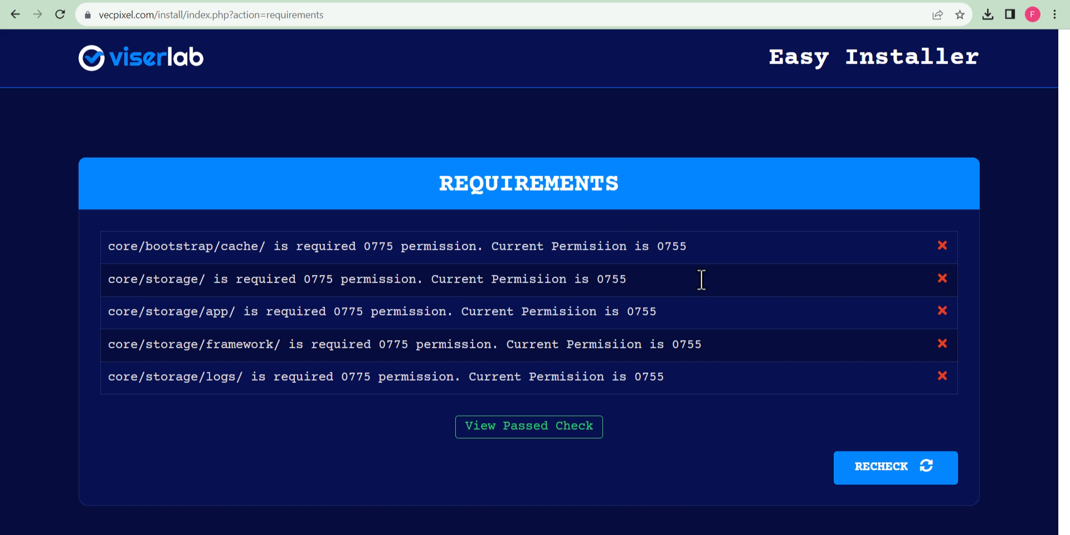
{"action": "left_click", "coordinate": [872, 469]}
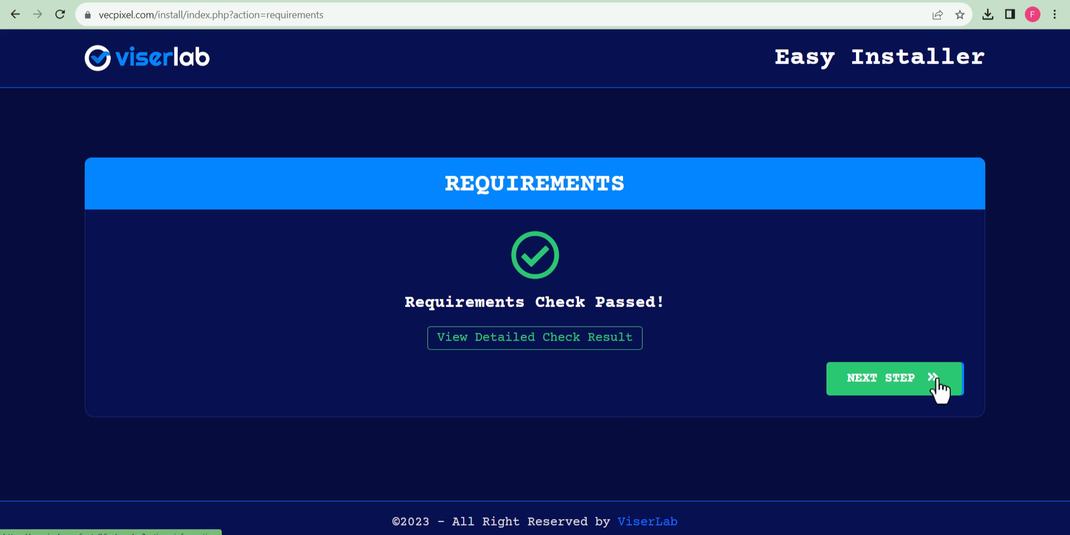
{"action": "left_click", "coordinate": [873, 379]}
{"action": "left_click", "coordinate": [143, 284]}
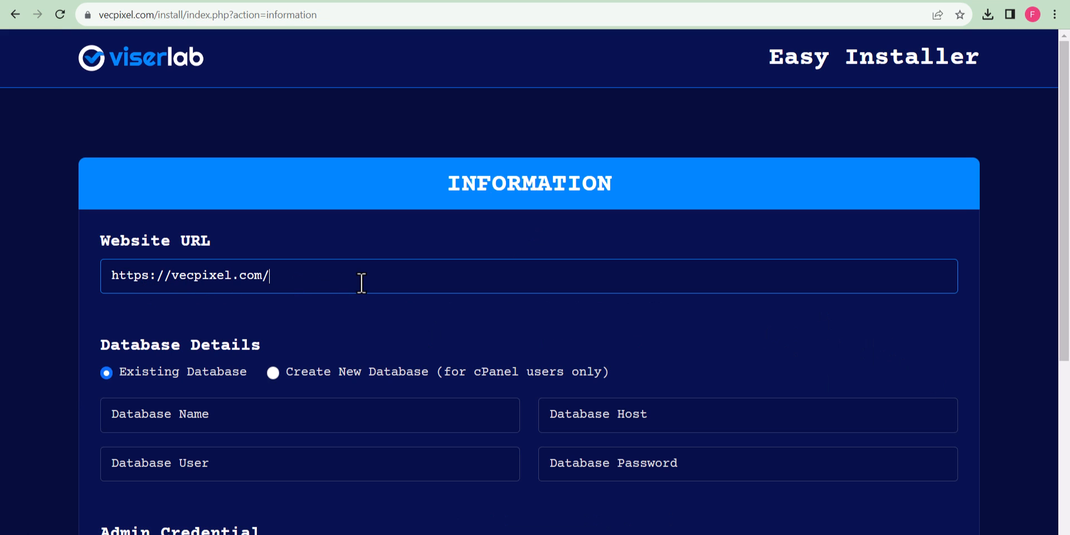
{"action": "scroll", "coordinate": [368, 334], "scroll_direction": "down", "scroll_amount": 1}
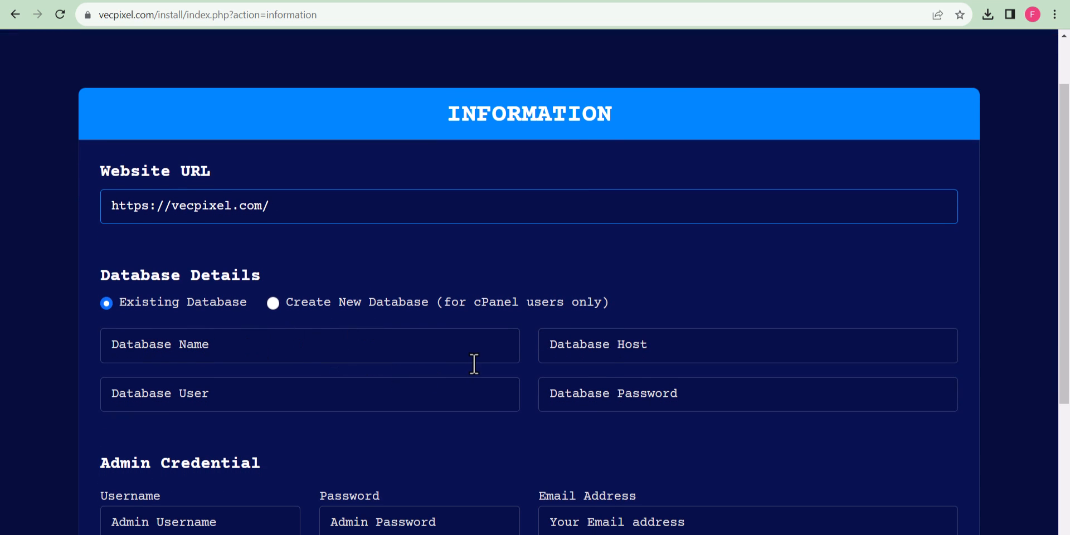
{"action": "scroll", "coordinate": [472, 364], "scroll_direction": "down", "scroll_amount": 1}
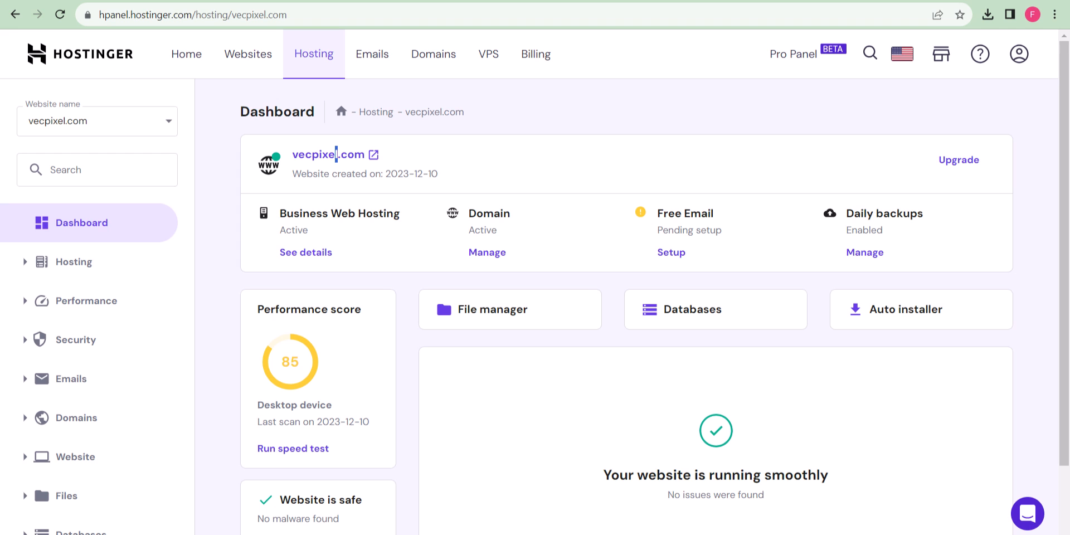
{"action": "scroll", "coordinate": [115, 451], "scroll_direction": "down", "scroll_amount": 1}
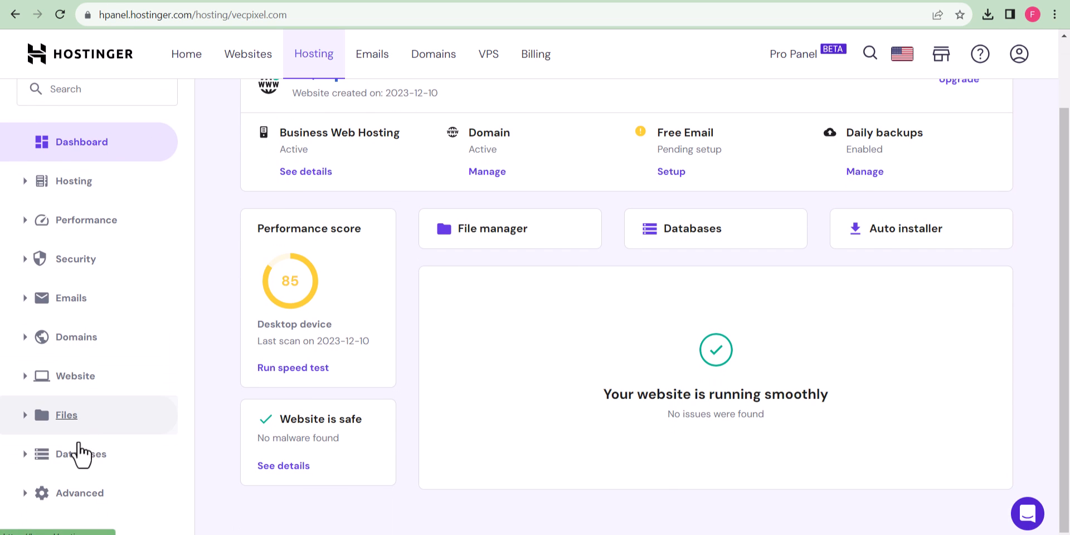
{"action": "left_click", "coordinate": [77, 457]}
{"action": "left_click", "coordinate": [88, 500]}
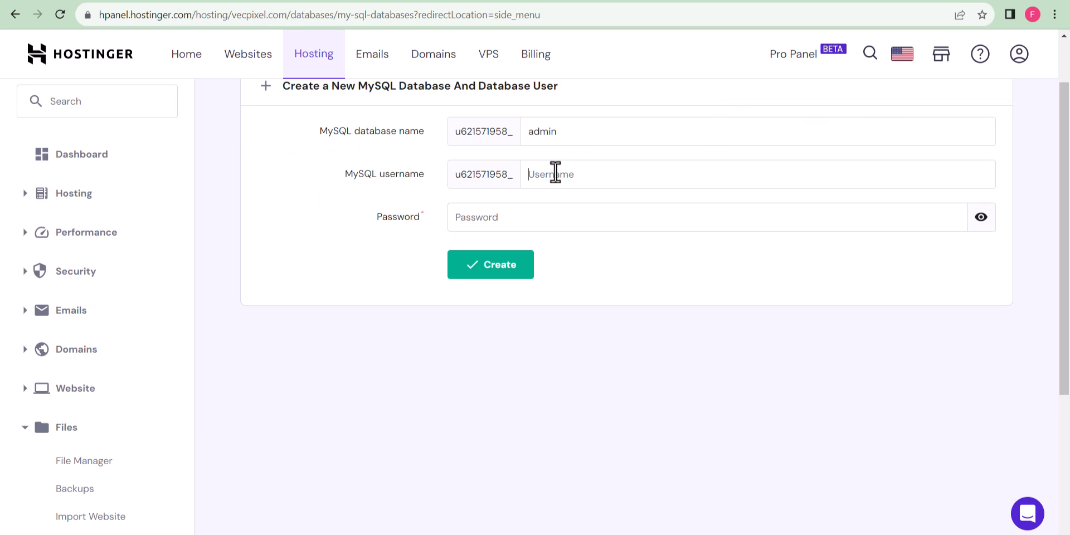
{"action": "left_click", "coordinate": [555, 175]}
{"action": "type", "text": "admin"}
{"action": "left_click", "coordinate": [544, 212]}
{"action": "key", "text": "ctrl+v"}
{"action": "left_click", "coordinate": [503, 268]}
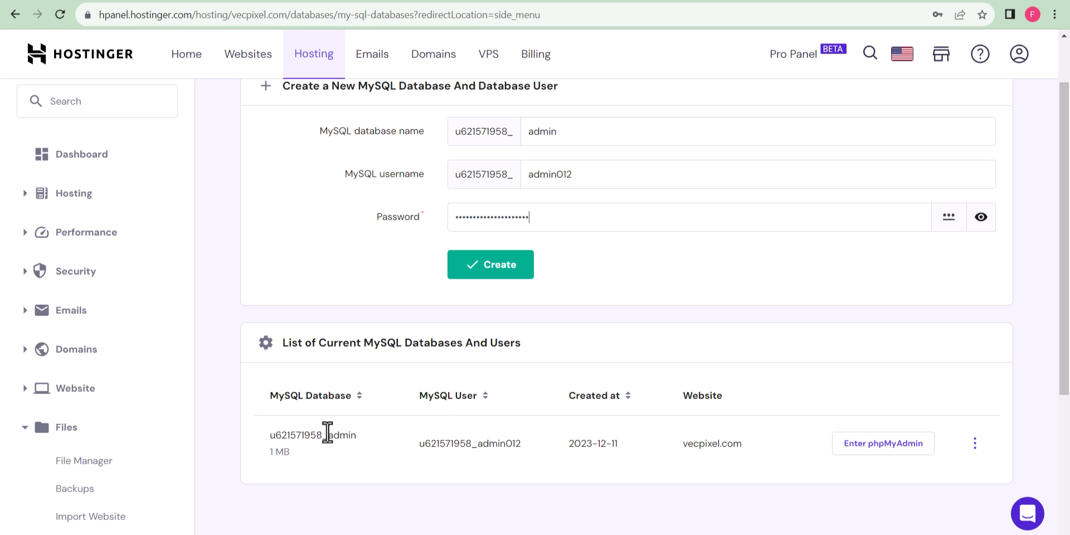
{"action": "double_click", "coordinate": [328, 435]}
{"action": "key", "text": "ctrl+c"}
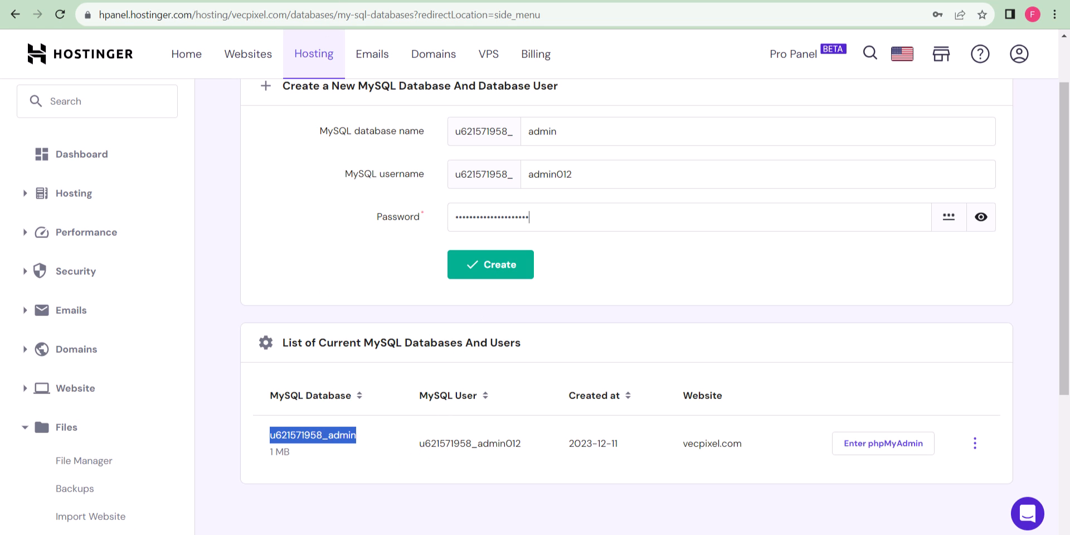
{"action": "key", "text": "ctrl+Tab"}
{"action": "left_click", "coordinate": [253, 335]}
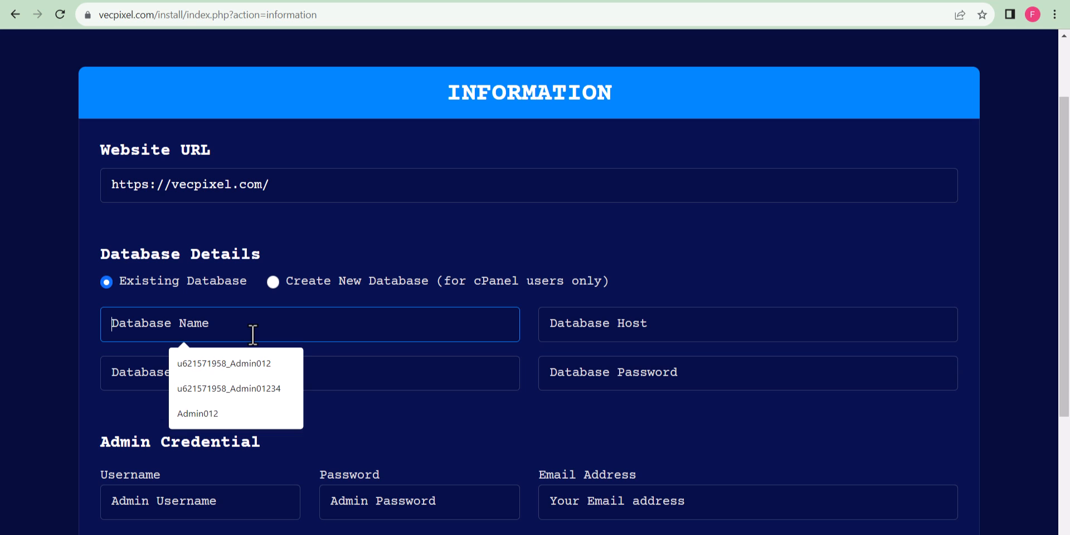
{"action": "key", "text": "ctrl+v"}
{"action": "key", "text": "alt+Tab"}
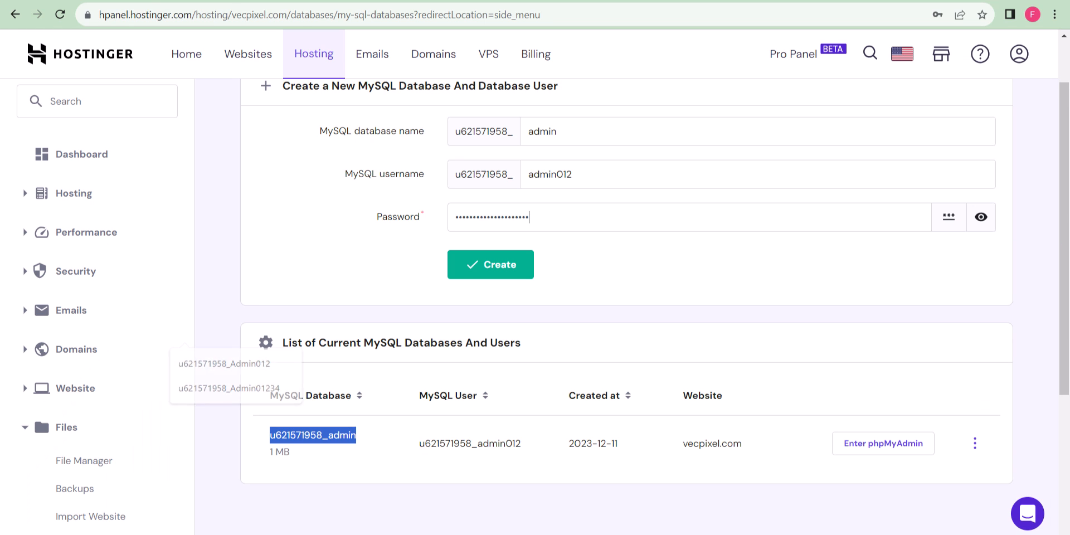
{"action": "double_click", "coordinate": [466, 444]}
{"action": "key", "text": "ctrl+c"}
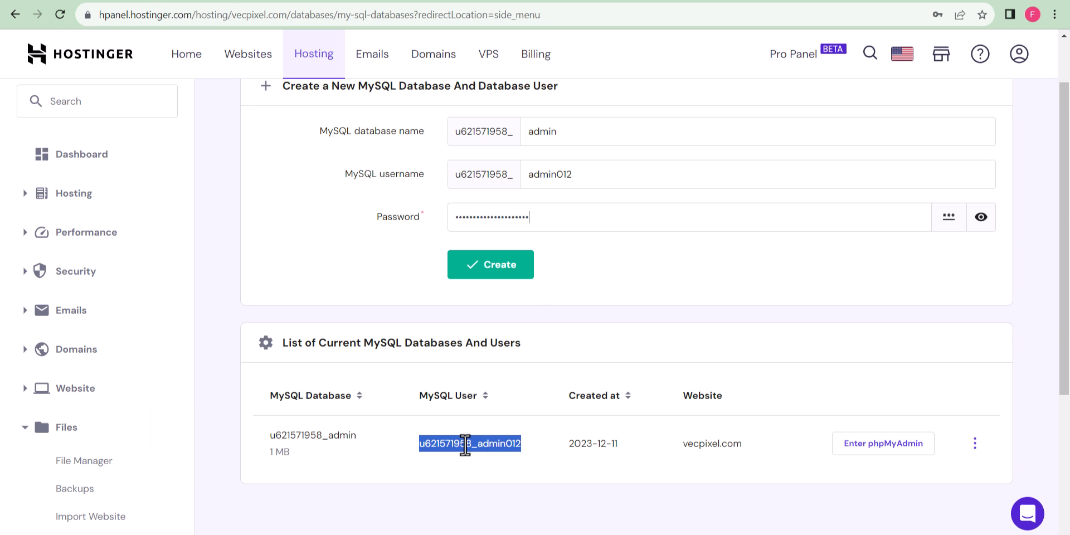
{"action": "key", "text": "alt+Tab"}
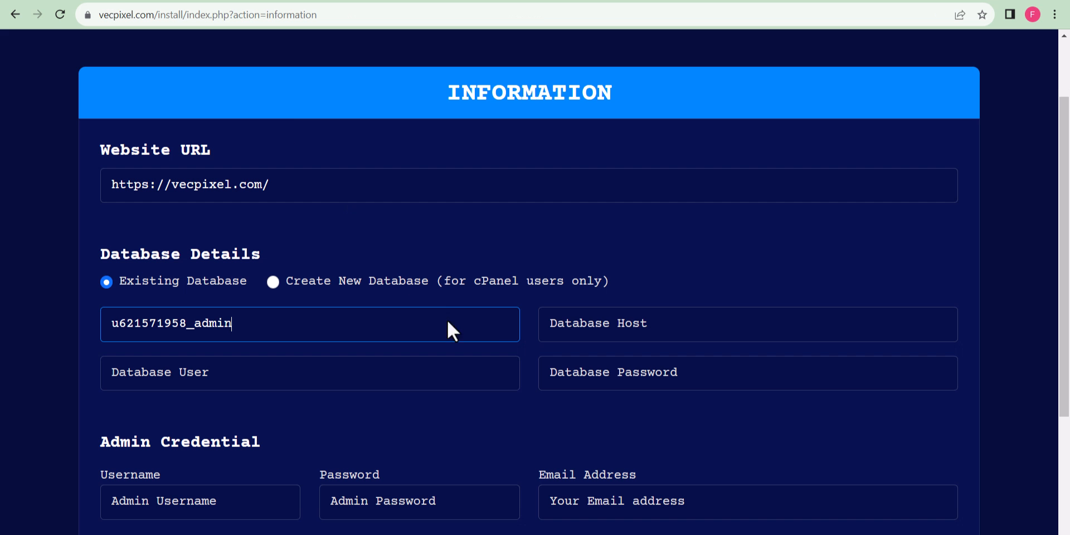
{"action": "left_click", "coordinate": [376, 368]}
{"action": "key", "text": "ctrl+v"}
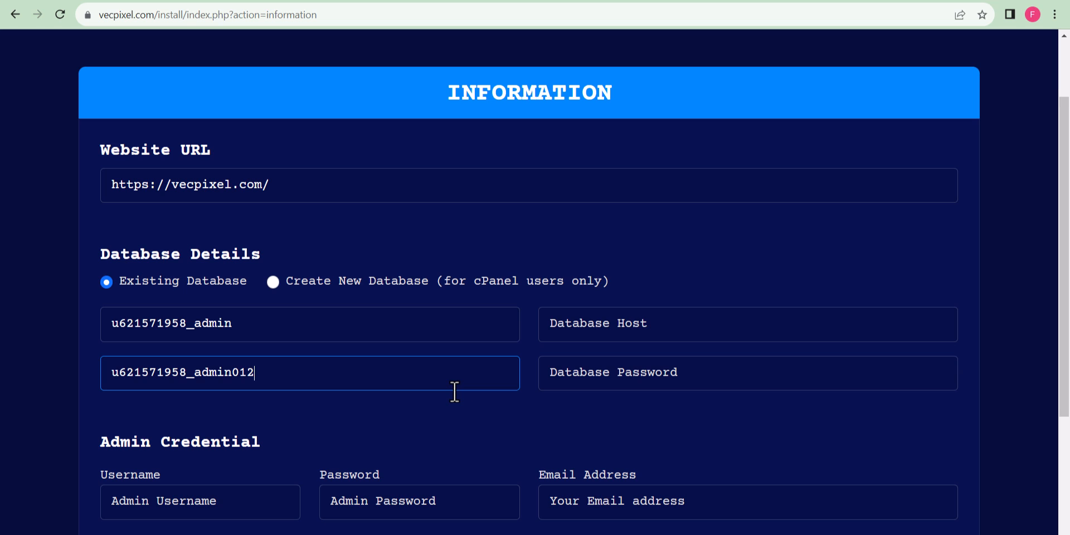
{"action": "left_click", "coordinate": [617, 321]}
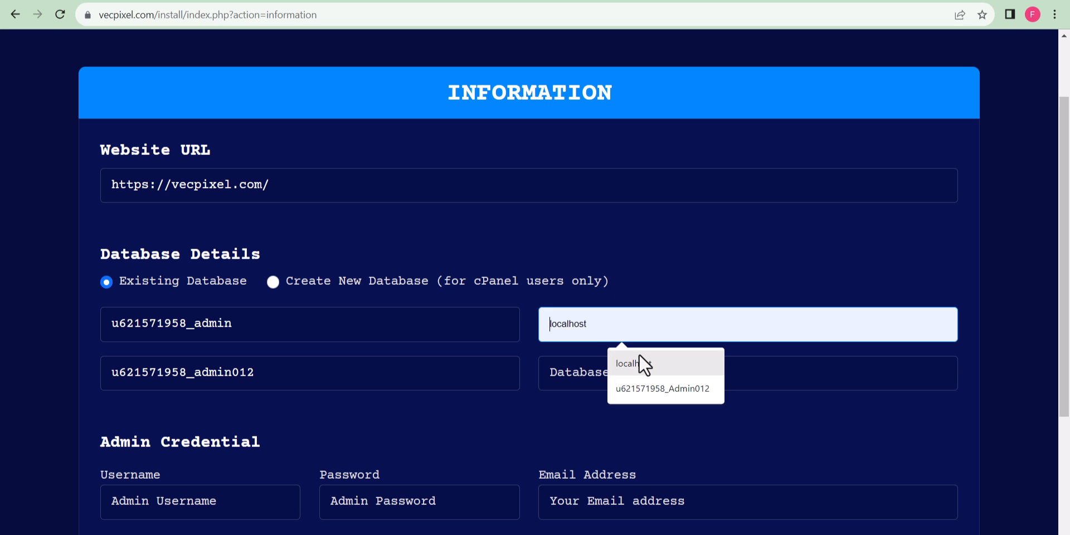
{"action": "left_click", "coordinate": [638, 360]}
{"action": "scroll", "coordinate": [357, 438], "scroll_direction": "down", "scroll_amount": 2}
Autofill the admin username, password and email, then start the installation.
{"action": "left_click", "coordinate": [226, 402]}
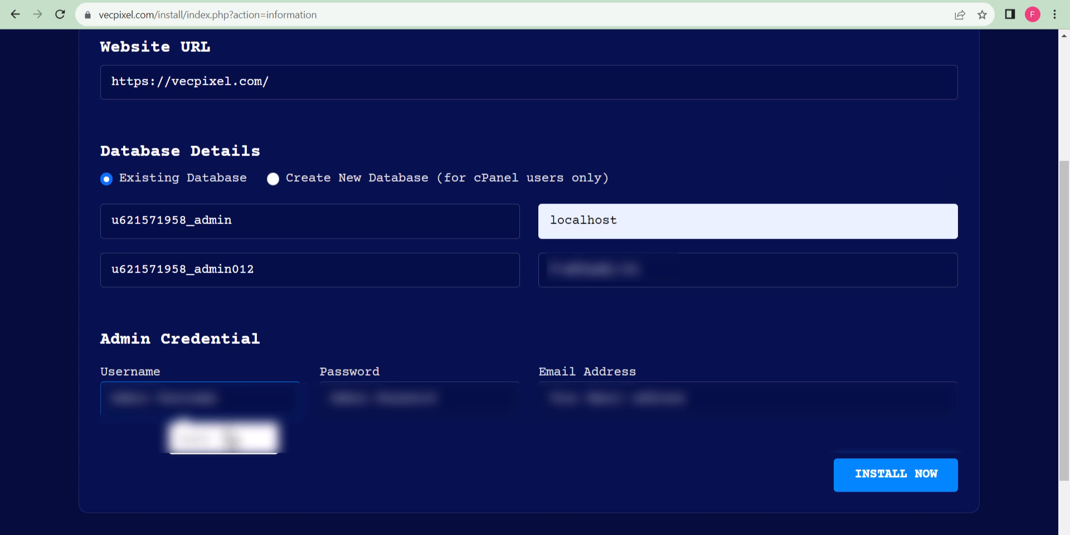
{"action": "left_click", "coordinate": [223, 437]}
{"action": "left_click", "coordinate": [418, 398]}
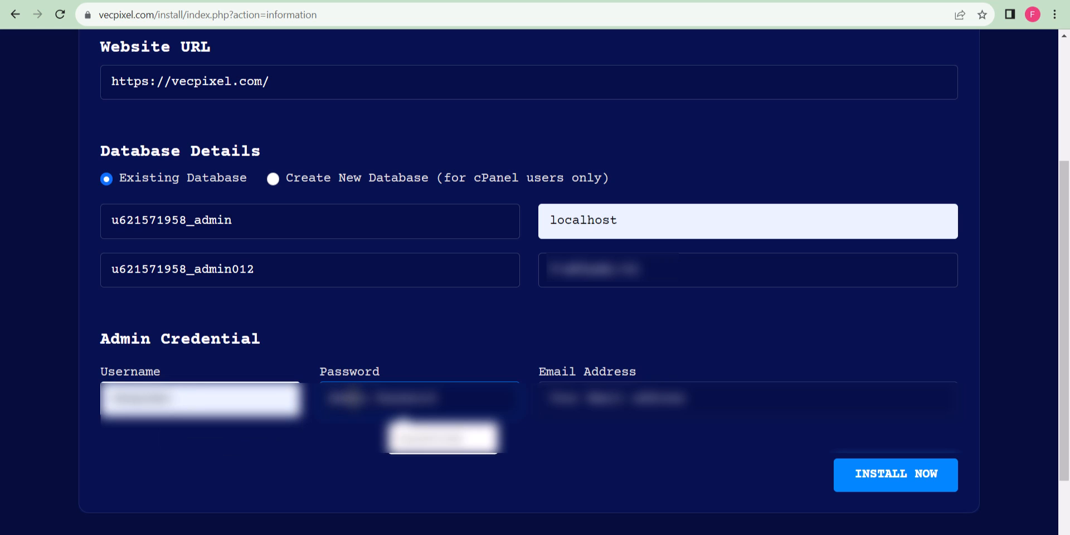
{"action": "left_click", "coordinate": [432, 440]}
{"action": "left_click", "coordinate": [590, 390]}
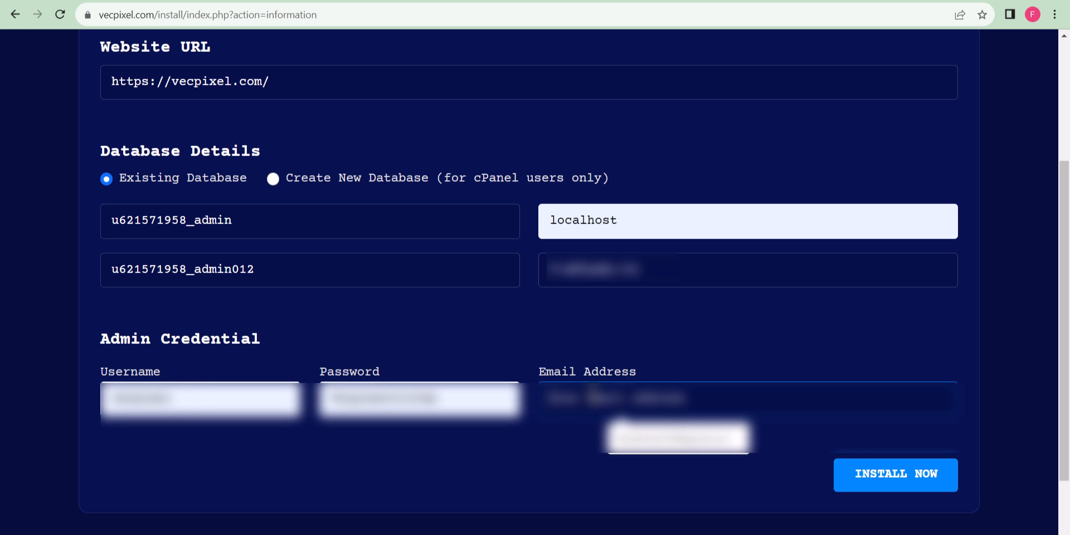
{"action": "left_click", "coordinate": [644, 449]}
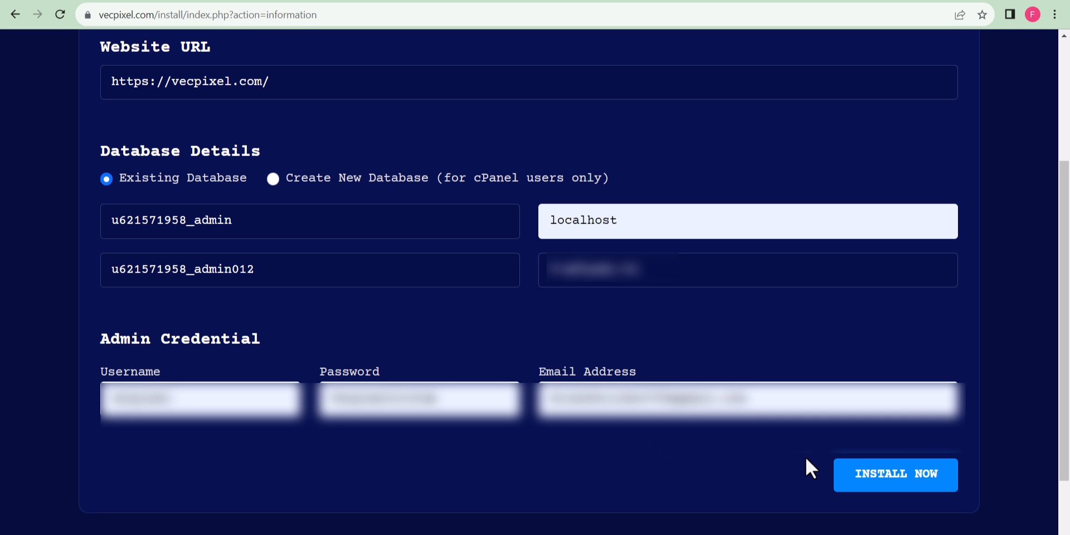
{"action": "left_click", "coordinate": [872, 482]}
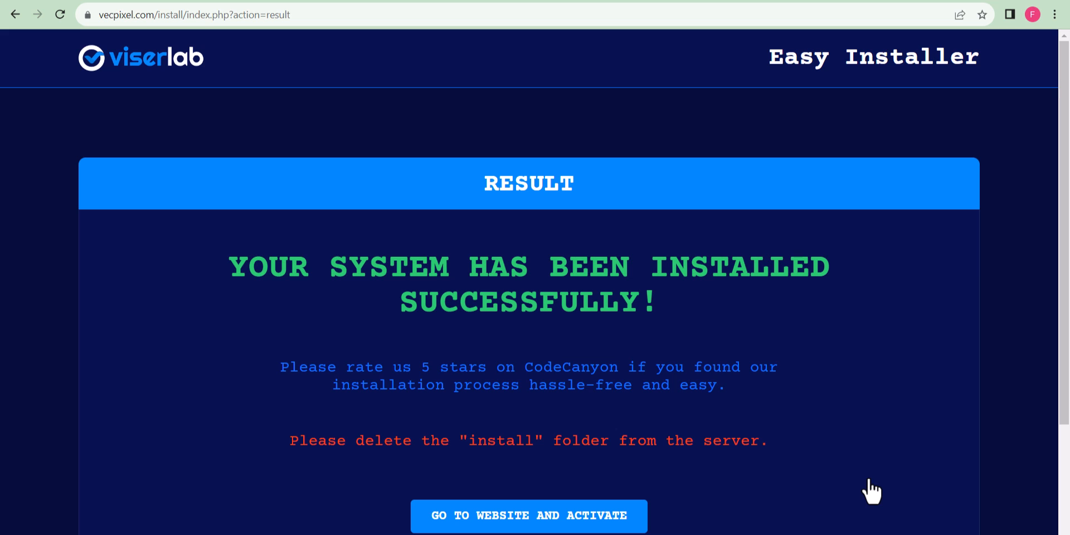
Review the installer's success result, then go to Hostinger's File Manager.
{"action": "scroll", "coordinate": [871, 492], "scroll_direction": "down", "scroll_amount": 2}
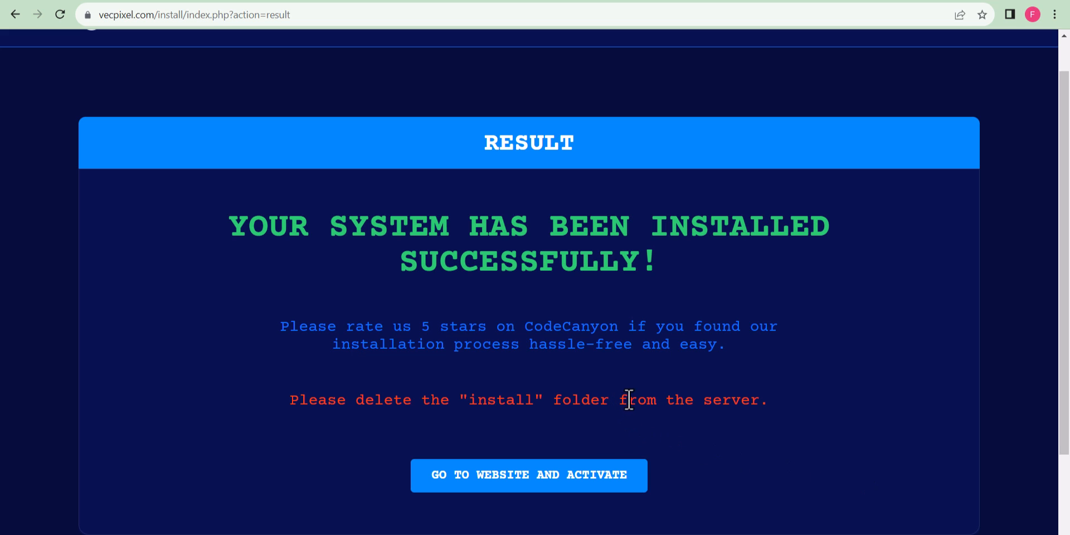
{"action": "scroll", "coordinate": [746, 401], "scroll_direction": "down", "scroll_amount": 1}
{"action": "left_click", "coordinate": [246, 1]}
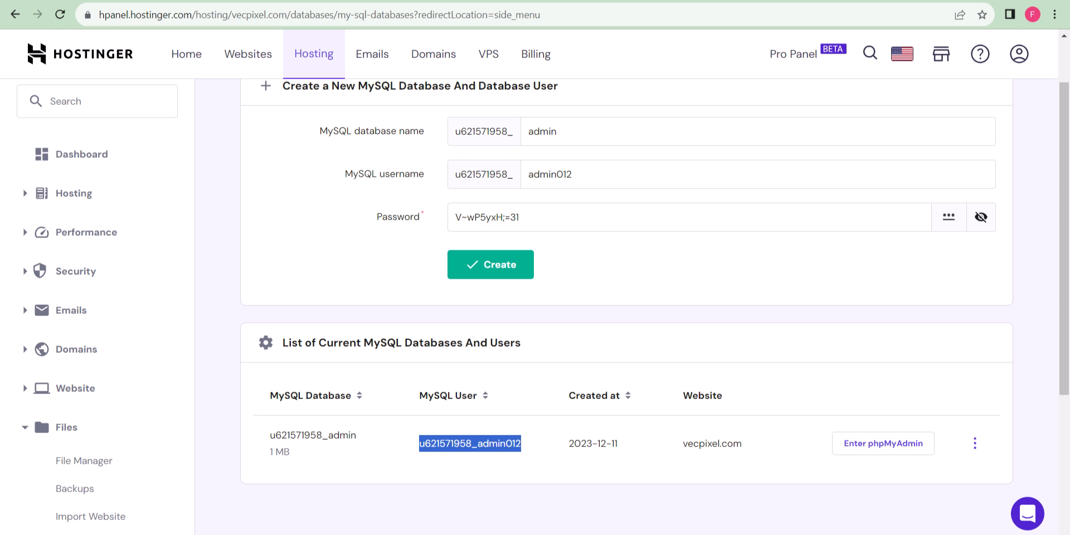
{"action": "left_click", "coordinate": [84, 463]}
Permanently delete the install folder from vecpixel.com's public_html.
{"action": "left_click", "coordinate": [414, 195]}
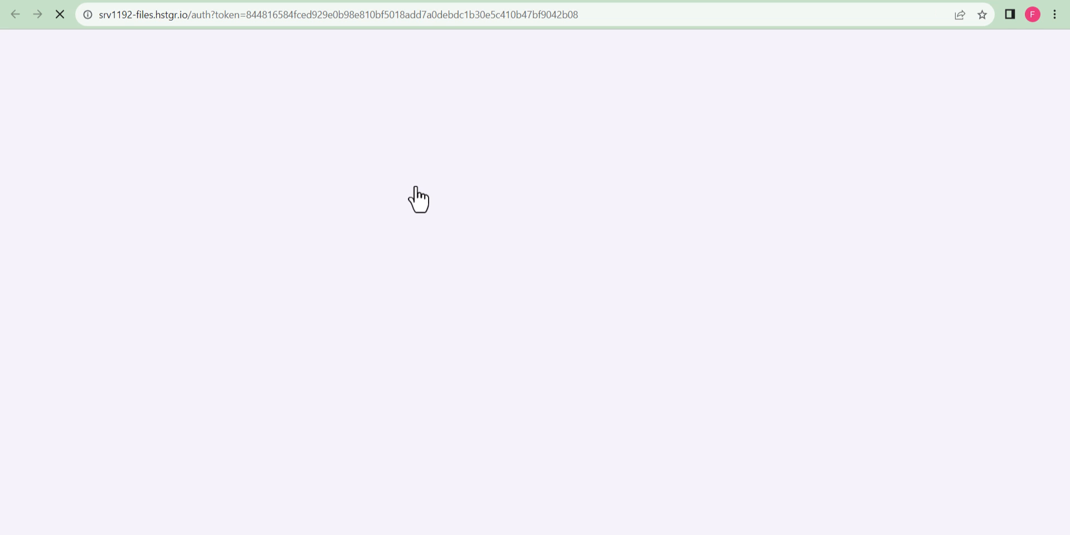
{"action": "double_click", "coordinate": [303, 197]}
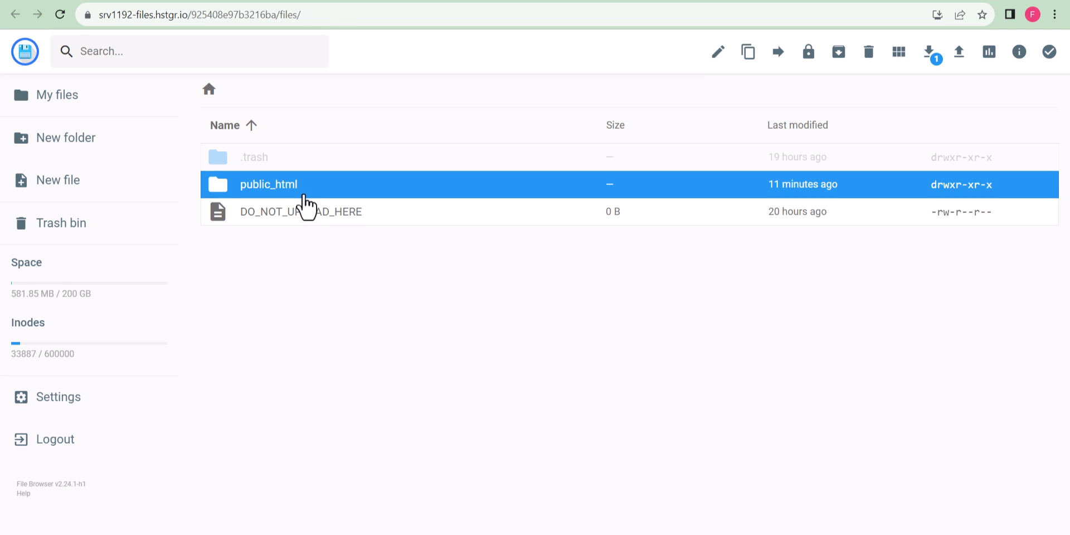
{"action": "left_click", "coordinate": [263, 211]}
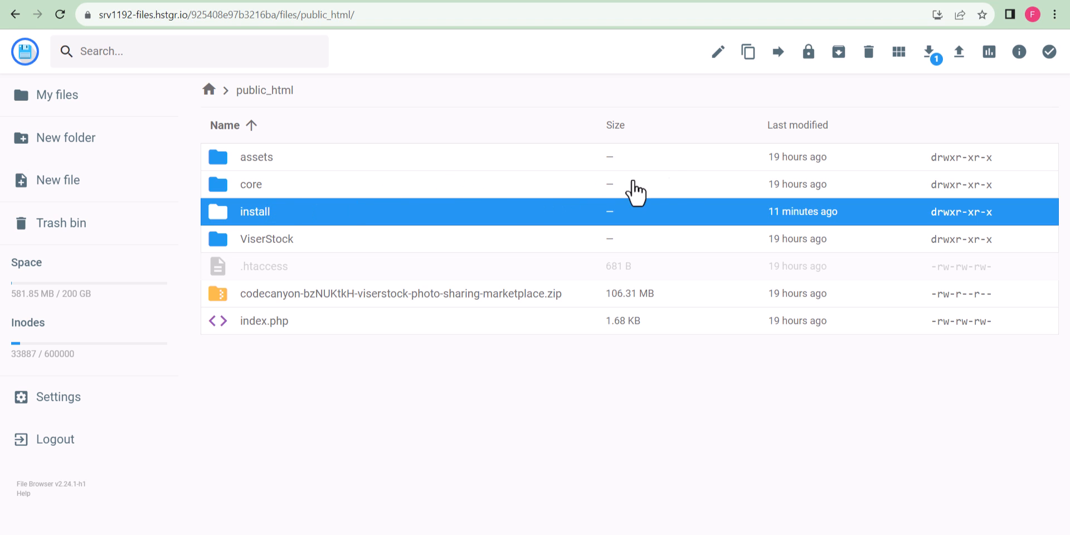
{"action": "left_click", "coordinate": [869, 55]}
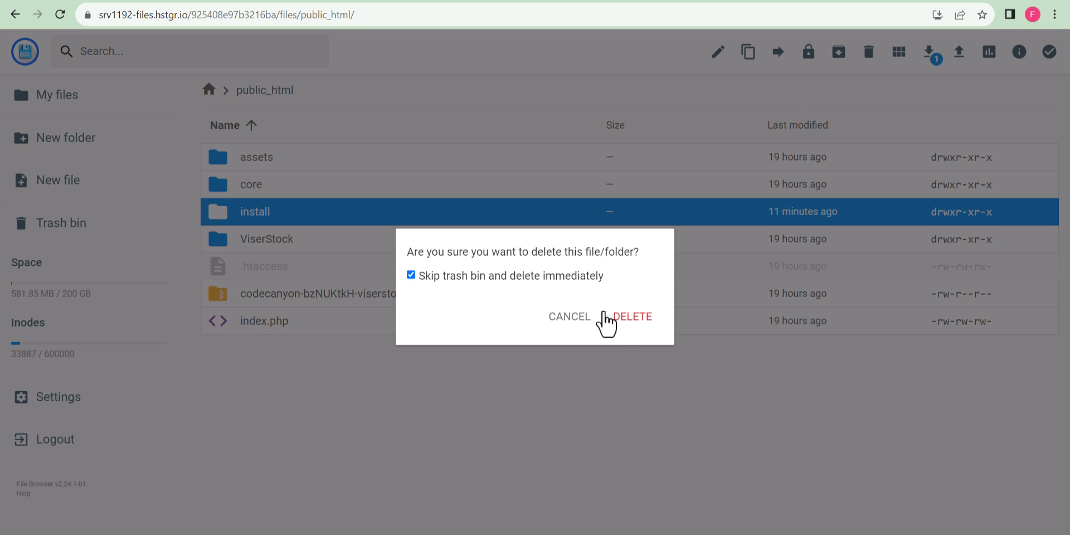
{"action": "left_click", "coordinate": [634, 318]}
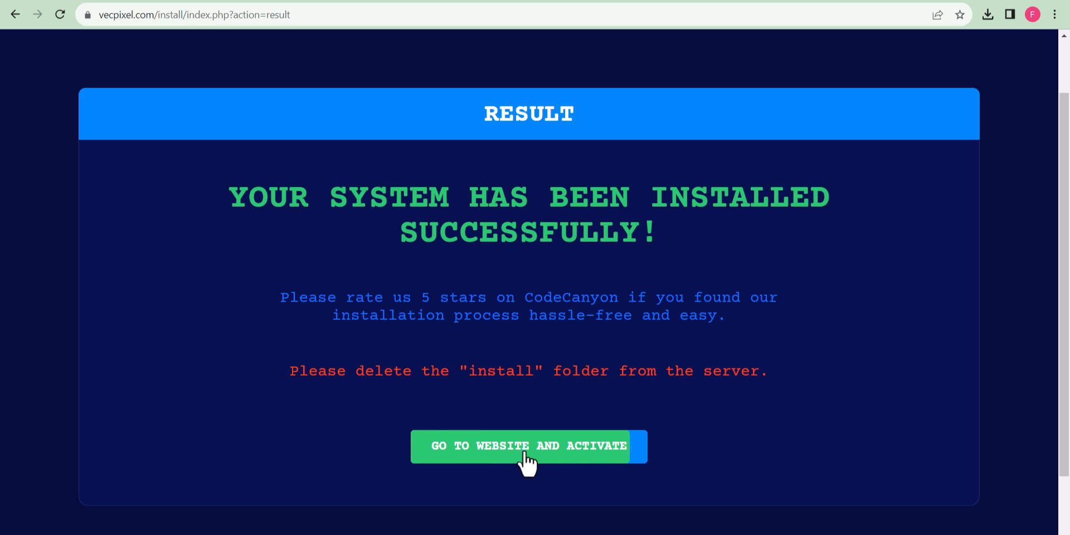
Download the ViserStock license certificate as text from CodeCanyon and select its purchase code.
{"action": "left_click", "coordinate": [566, 461]}
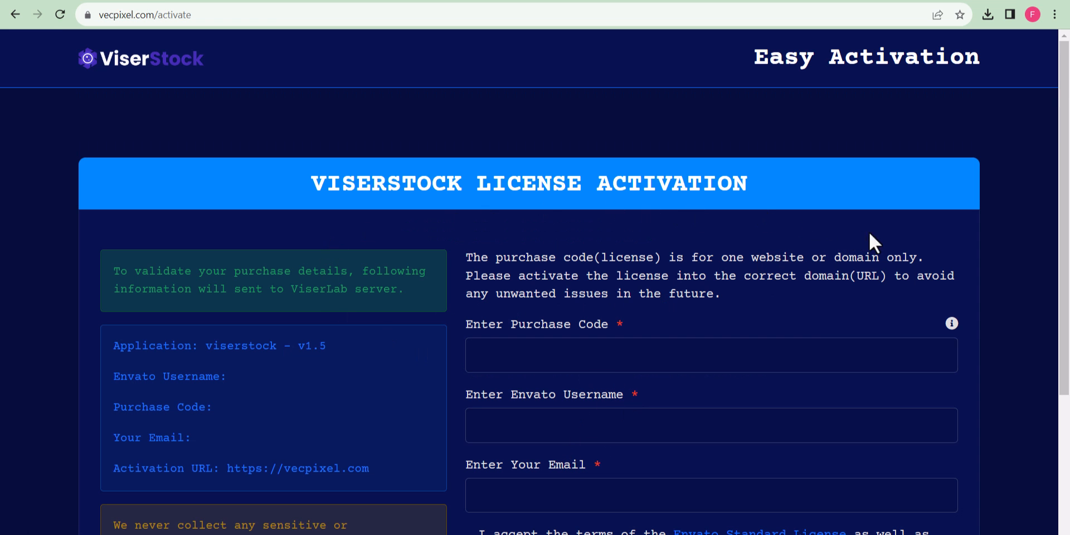
{"action": "scroll", "coordinate": [1017, 273], "scroll_direction": "down", "scroll_amount": 1}
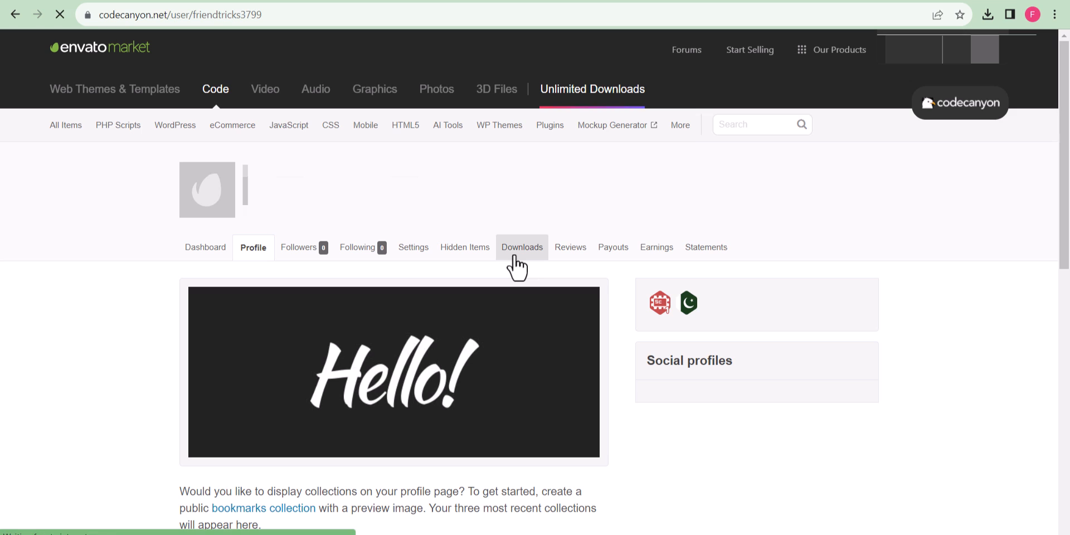
{"action": "left_click", "coordinate": [517, 248]}
{"action": "left_click", "coordinate": [539, 385]}
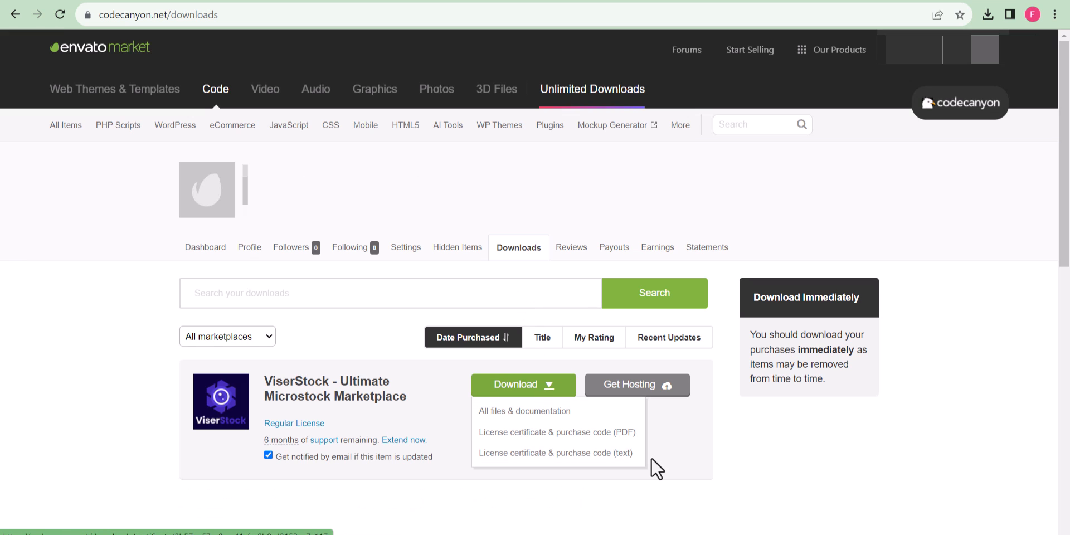
{"action": "left_click", "coordinate": [608, 454]}
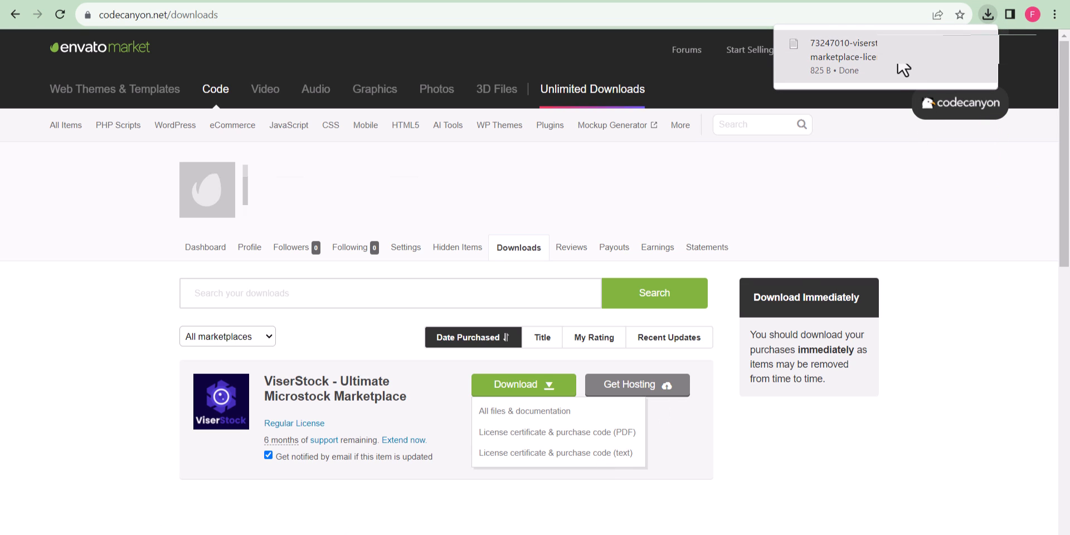
{"action": "left_click", "coordinate": [901, 67]}
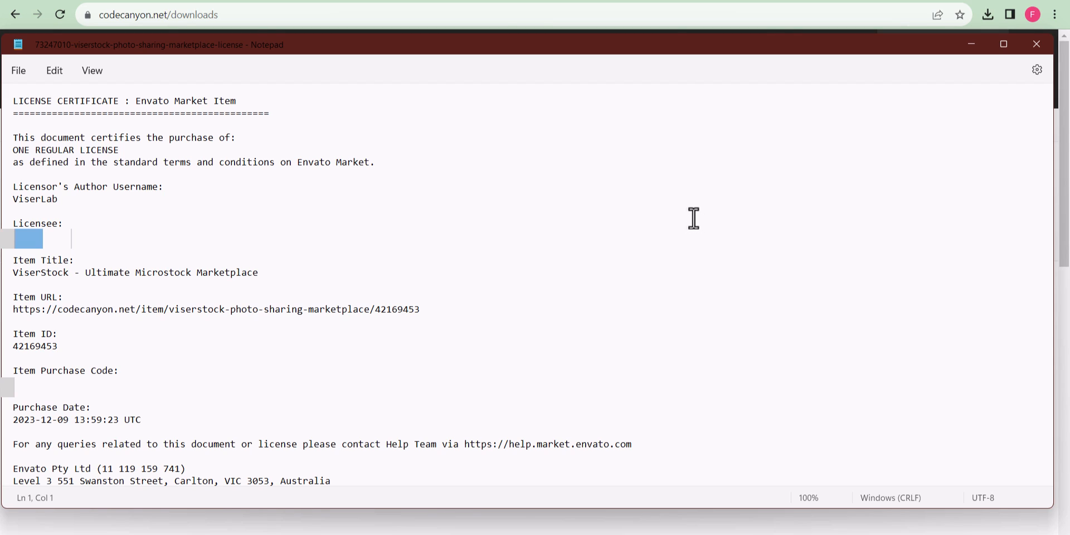
{"action": "triple_click", "coordinate": [139, 395]}
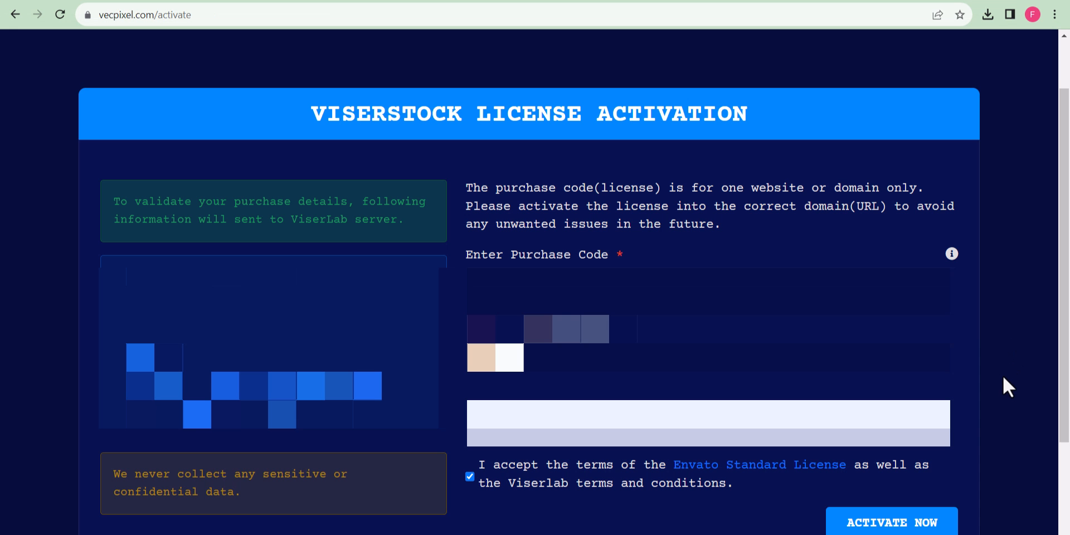
Activate the license and check the live ViserStock homepage on vecpixel.com.
{"action": "left_click", "coordinate": [889, 522]}
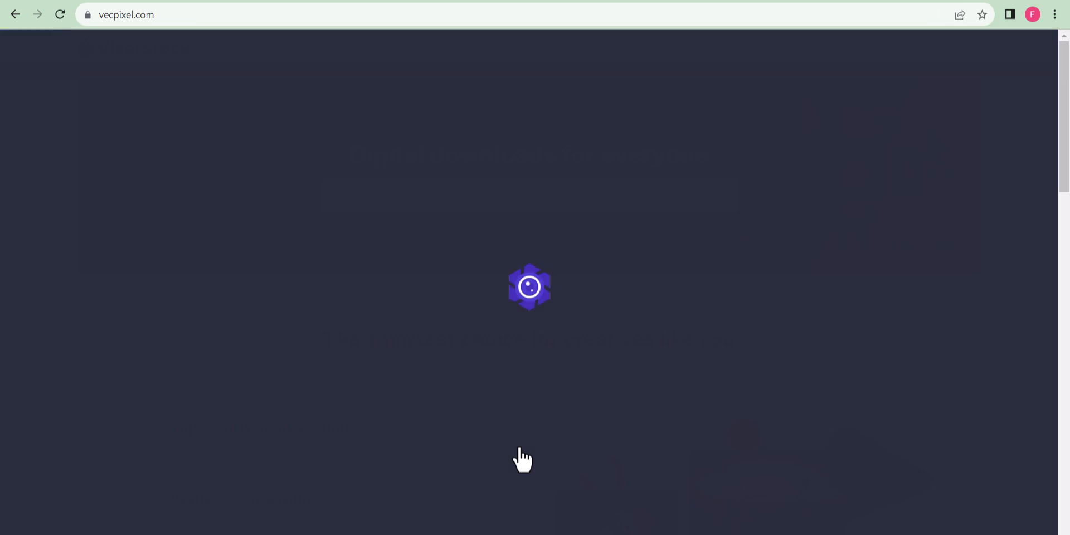
{"action": "scroll", "coordinate": [523, 460], "scroll_direction": "down", "scroll_amount": 15}
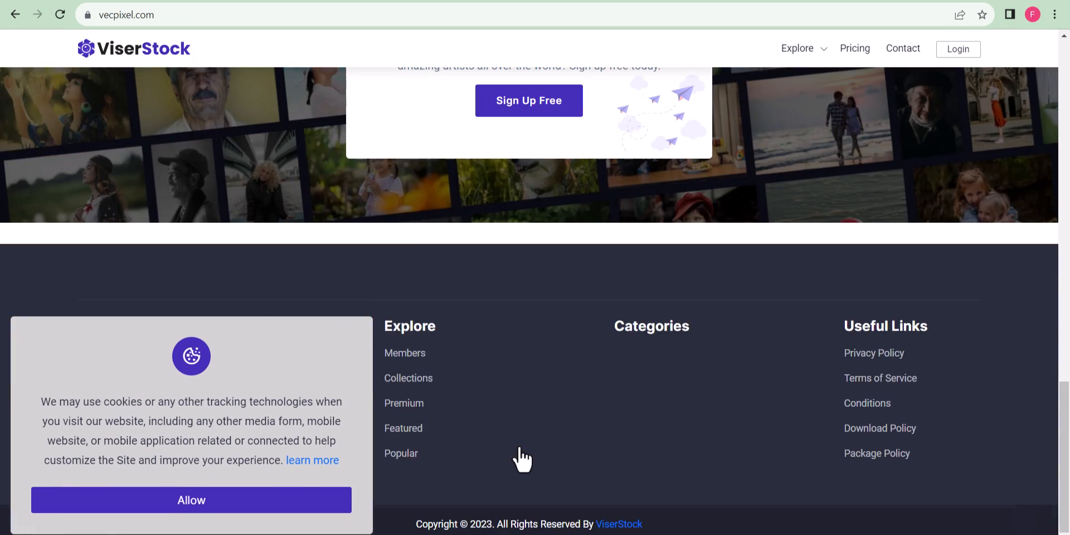
{"action": "scroll", "coordinate": [520, 447], "scroll_direction": "up", "scroll_amount": 15}
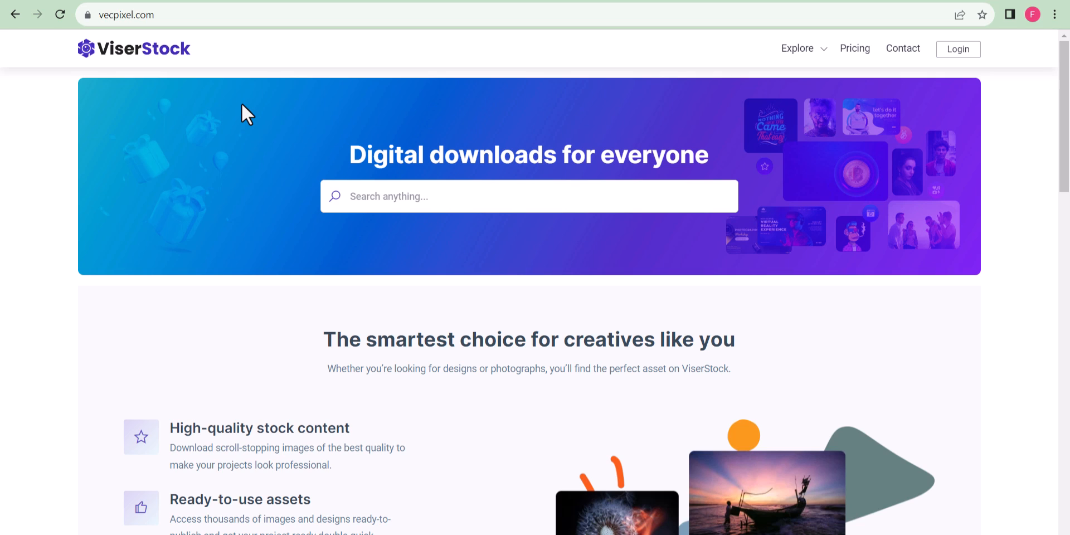
Log in to the admin panel at vecpixel.com/admin.
{"action": "left_click", "coordinate": [172, 19]}
{"action": "left_click", "coordinate": [196, 19]}
{"action": "type", "text": "//"}
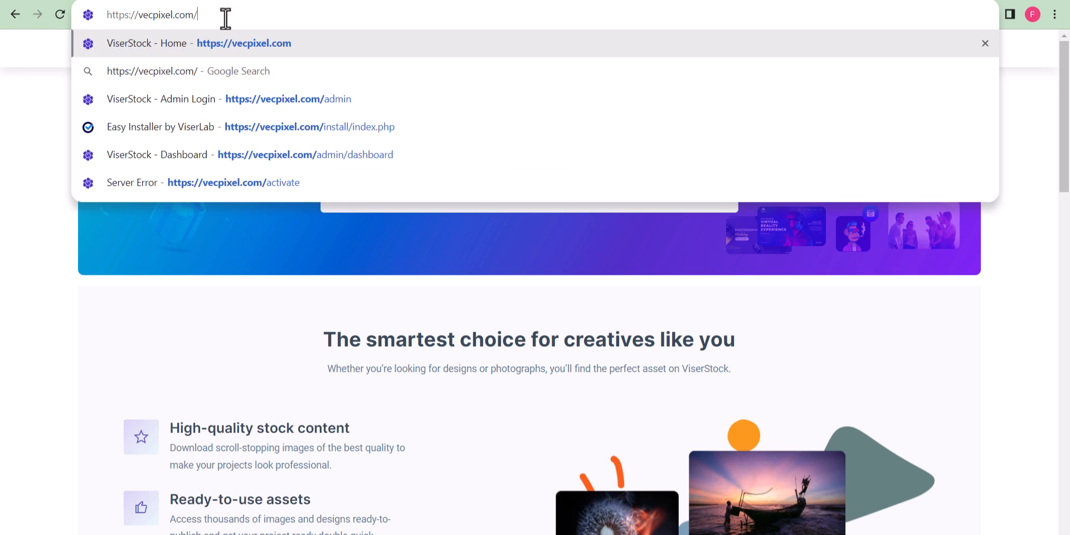
{"action": "type", "text": "admin"}
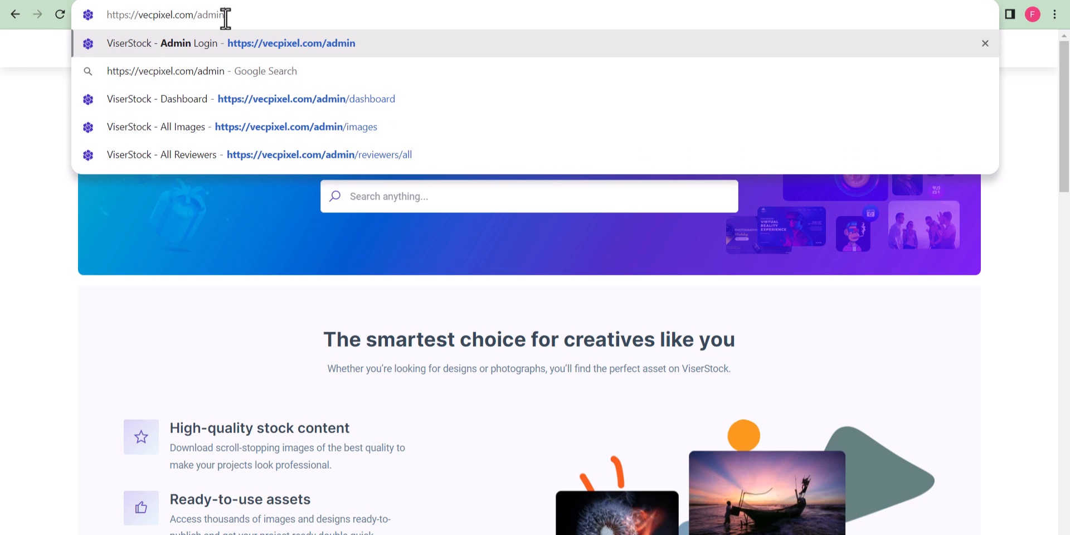
{"action": "key", "text": "Return"}
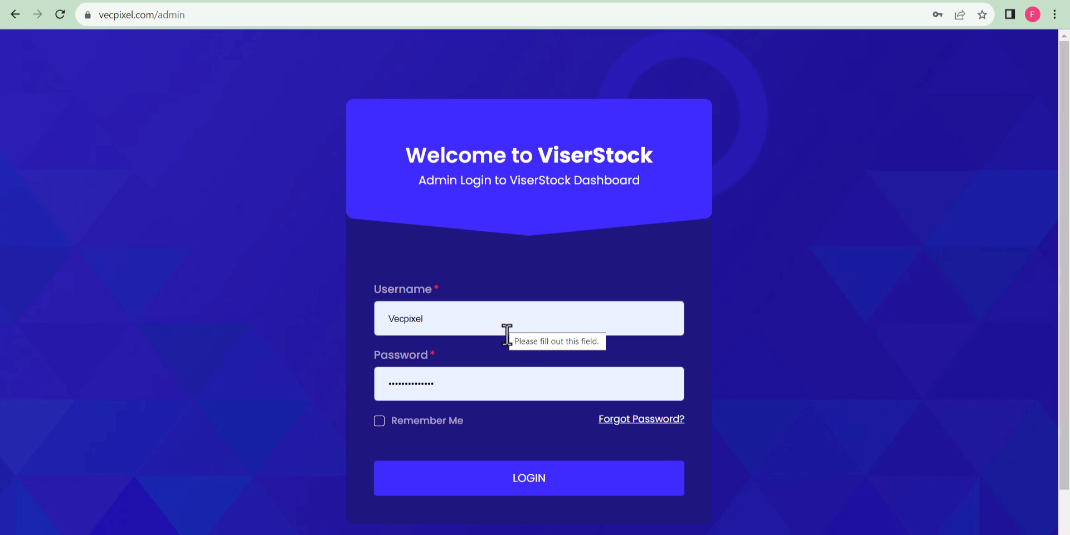
{"action": "left_click", "coordinate": [527, 487]}
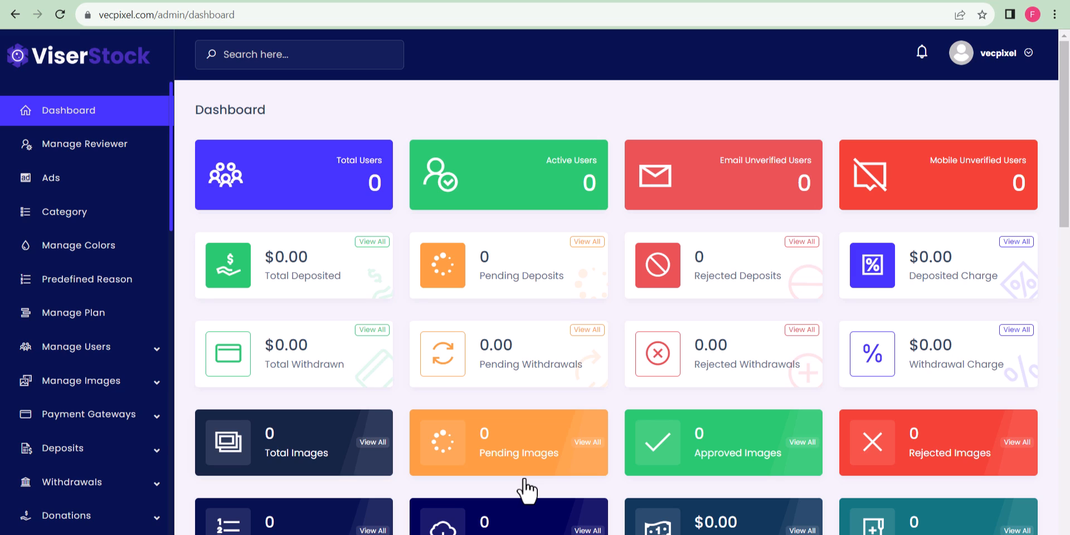
Add category Vector, slug vector, with image 8435892.
{"action": "left_click", "coordinate": [85, 218]}
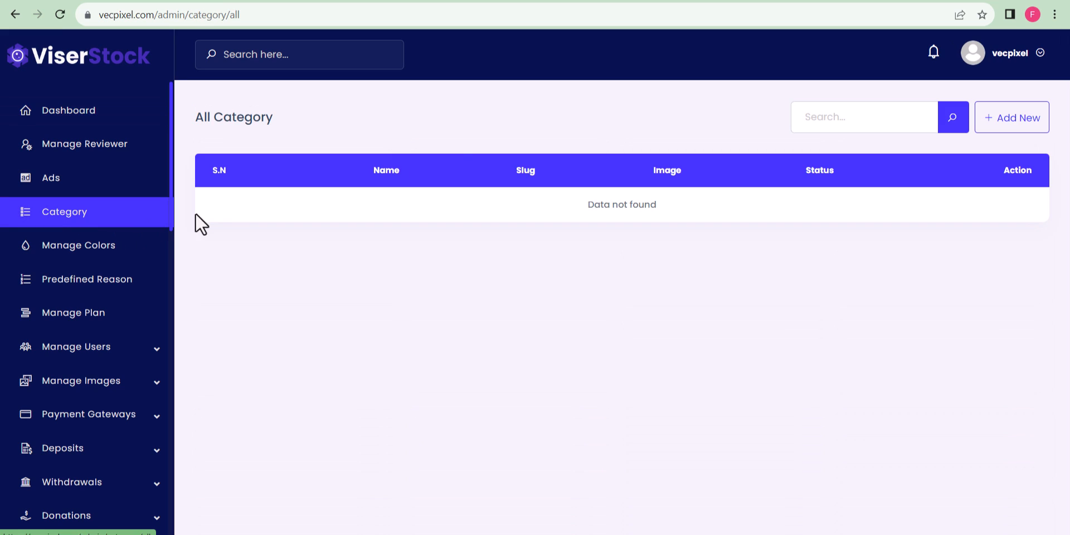
{"action": "left_click", "coordinate": [1006, 132]}
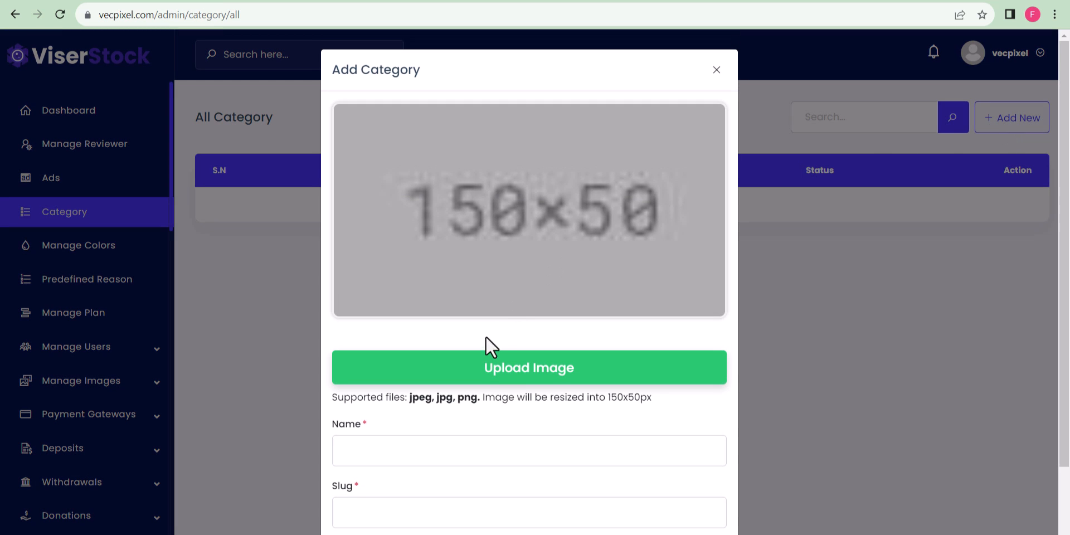
{"action": "scroll", "coordinate": [607, 335], "scroll_direction": "down", "scroll_amount": 1}
{"action": "scroll", "coordinate": [454, 269], "scroll_direction": "up", "scroll_amount": 1}
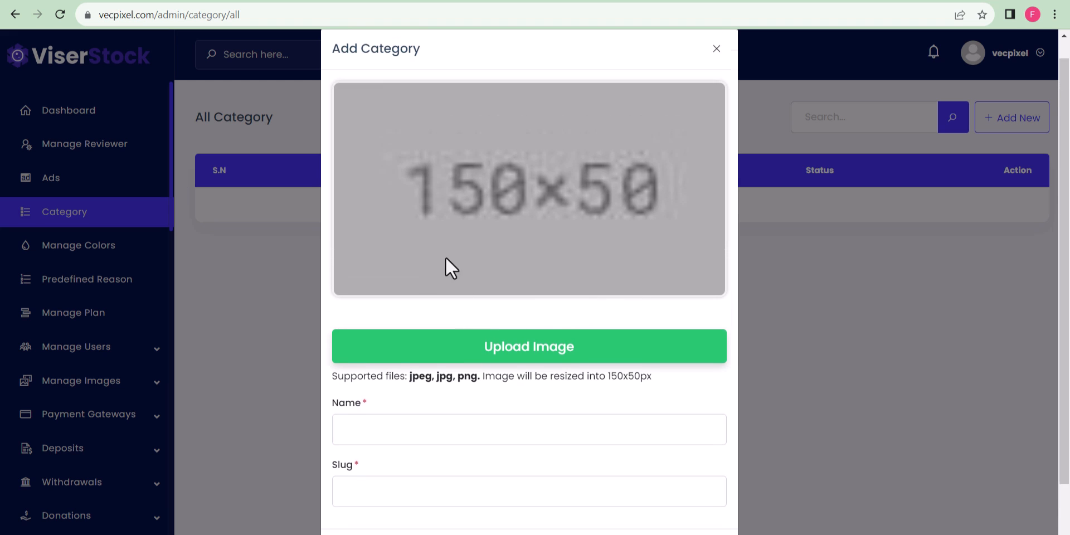
{"action": "left_click", "coordinate": [569, 369]}
{"action": "left_click", "coordinate": [179, 129]}
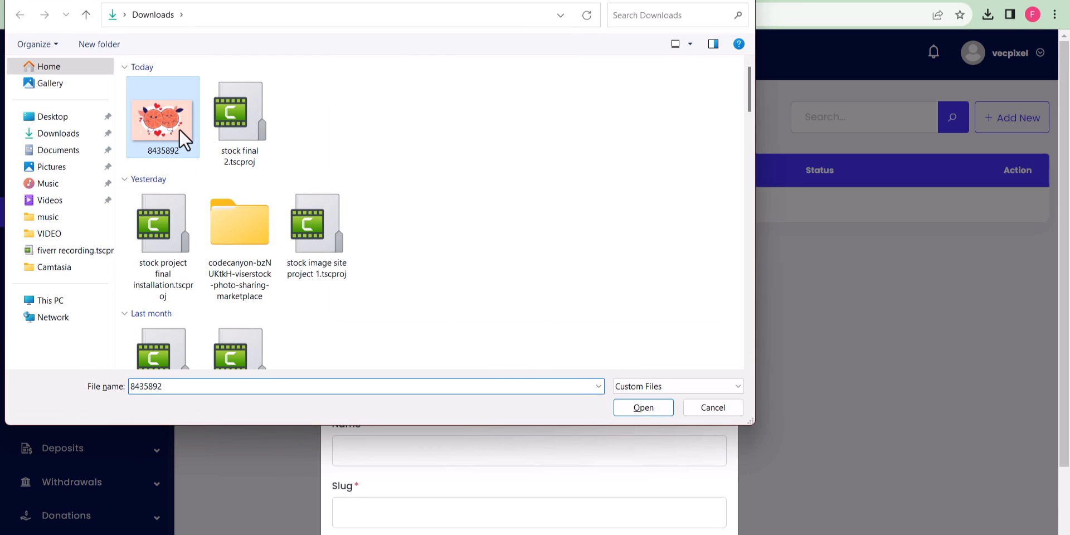
{"action": "left_click", "coordinate": [644, 407]}
{"action": "scroll", "coordinate": [424, 429], "scroll_direction": "down", "scroll_amount": 1}
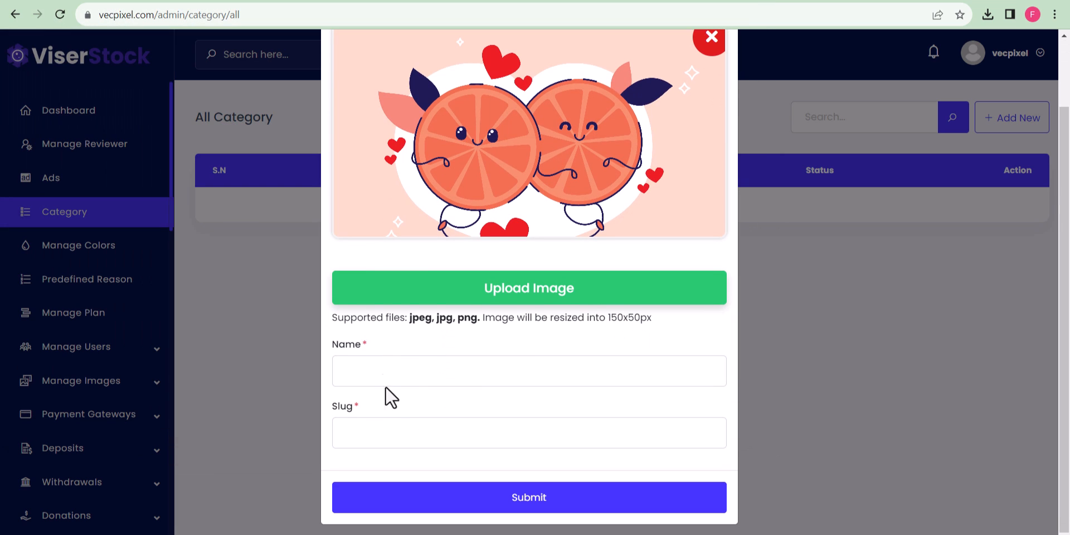
{"action": "left_click", "coordinate": [392, 380]}
{"action": "type", "text": "Vector"}
{"action": "left_click", "coordinate": [401, 438]}
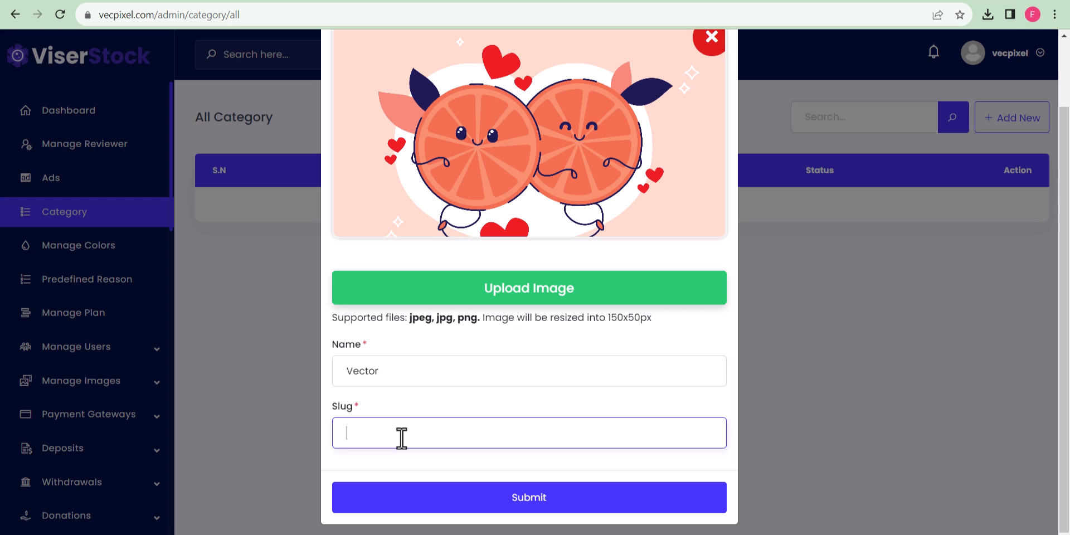
{"action": "type", "text": "vector"}
{"action": "left_click", "coordinate": [530, 504]}
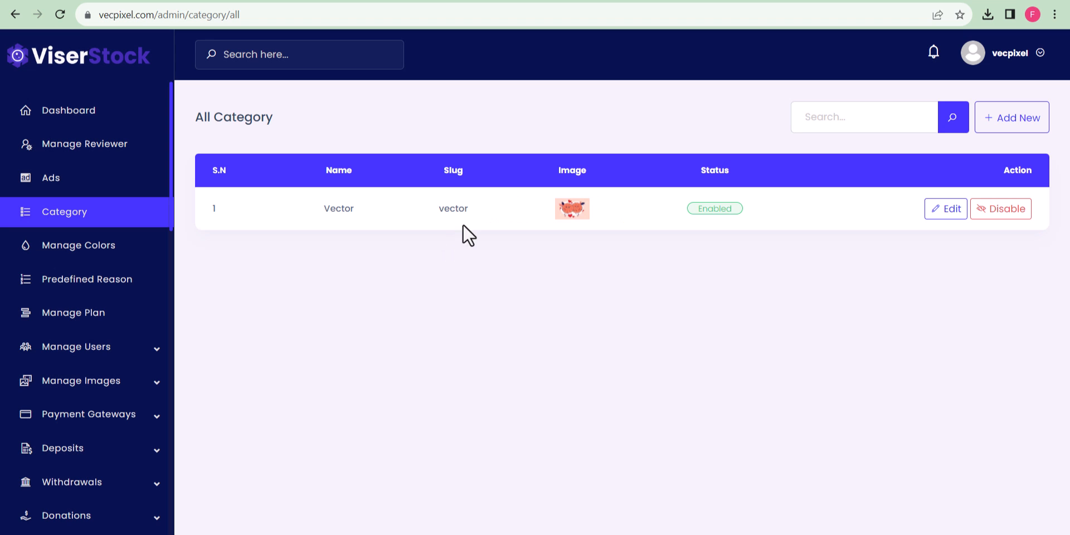
Add category Backgrounds, slug background, with image 5853133.
{"action": "left_click", "coordinate": [1018, 117]}
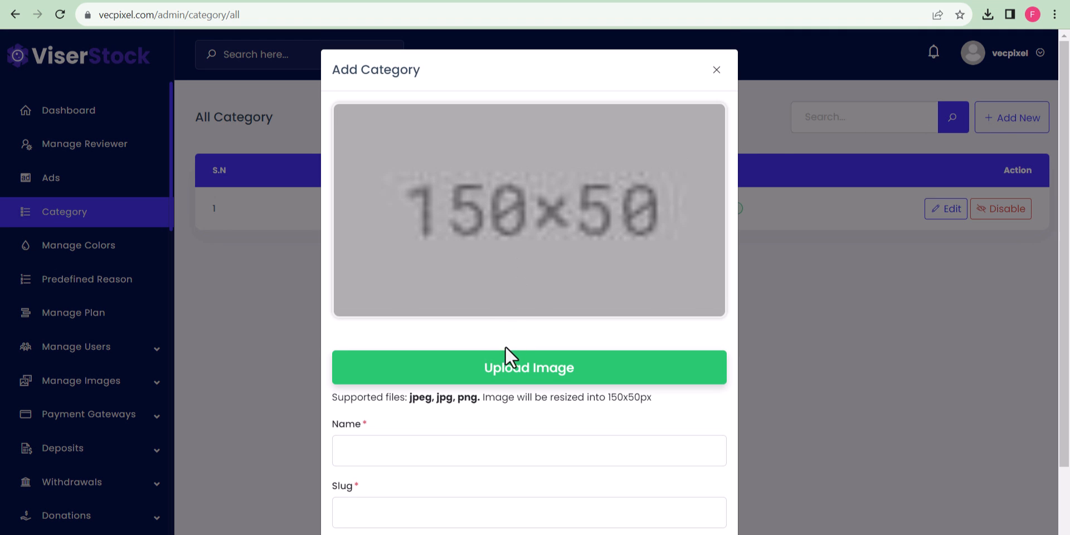
{"action": "left_click", "coordinate": [487, 356]}
{"action": "left_click", "coordinate": [175, 139]}
{"action": "left_click", "coordinate": [641, 407]}
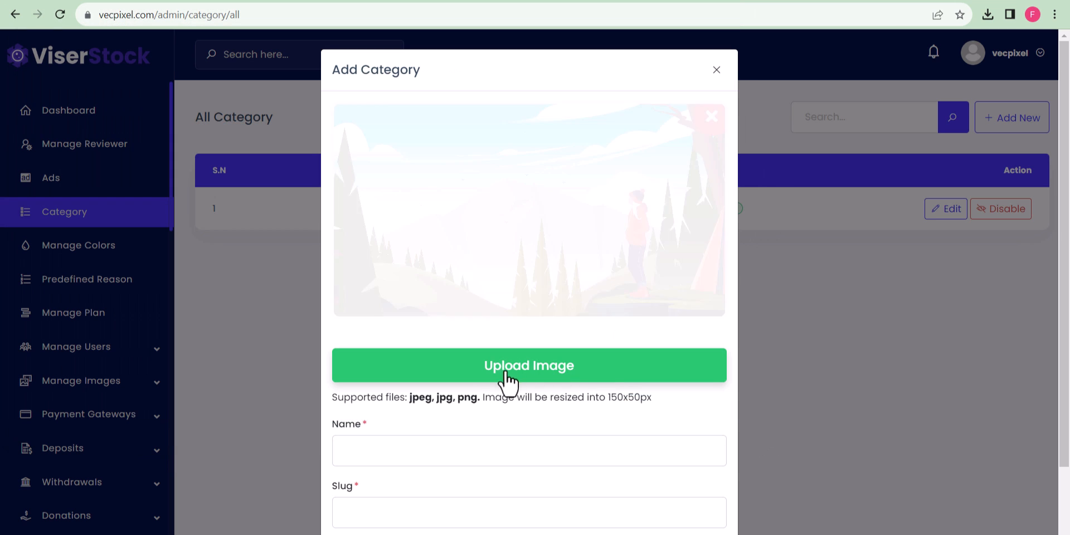
{"action": "scroll", "coordinate": [390, 463], "scroll_direction": "down", "scroll_amount": 1}
{"action": "scroll", "coordinate": [381, 434], "scroll_direction": "down", "scroll_amount": 1}
{"action": "left_click", "coordinate": [398, 370]}
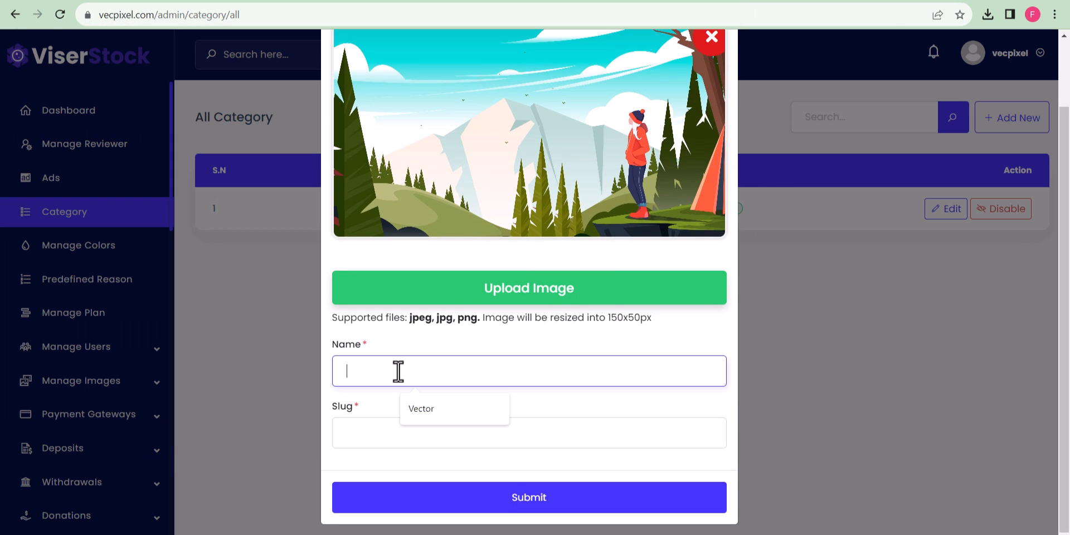
{"action": "type", "text": "Backgrounds"}
{"action": "left_click", "coordinate": [376, 430]}
{"action": "type", "text": "background"}
{"action": "left_click", "coordinate": [529, 502]}
{"action": "left_click", "coordinate": [530, 502]}
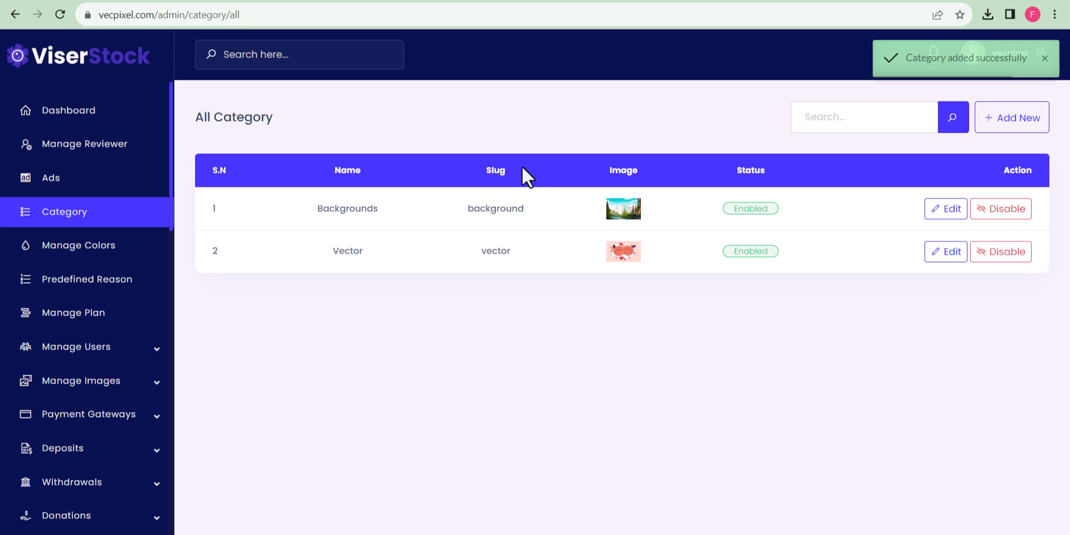
{"action": "left_click_drag", "start_coordinate": [158, 17], "coordinate": [49, 19]}
Load the live homepage in a new tab and view the Backgrounds category, which holds 0 images.
{"action": "key", "text": "ctrl+c"}
{"action": "right_click", "coordinate": [114, 0]}
{"action": "left_click", "coordinate": [153, 3]}
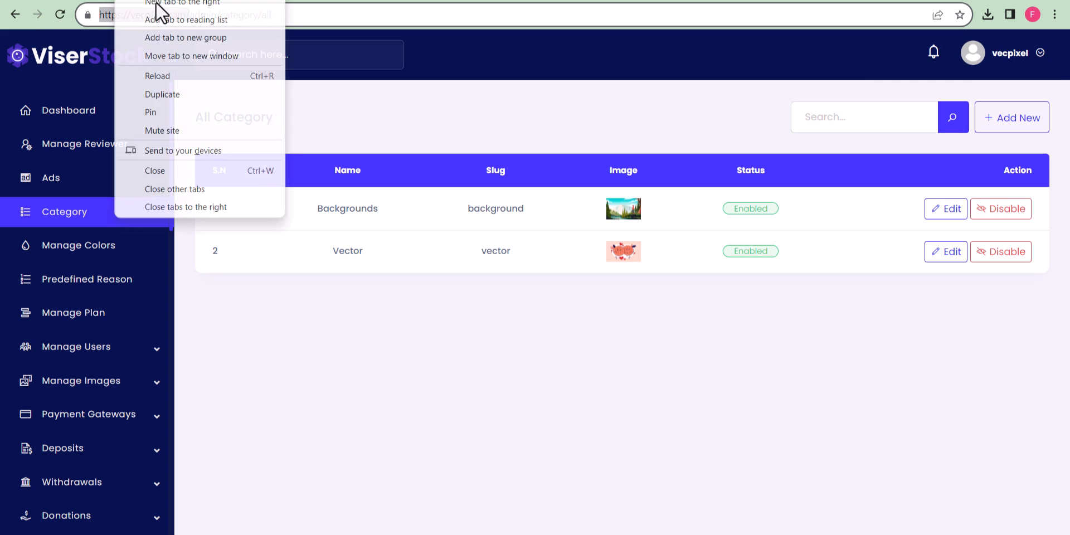
{"action": "key", "text": "ctrl+v"}
{"action": "key", "text": "Return"}
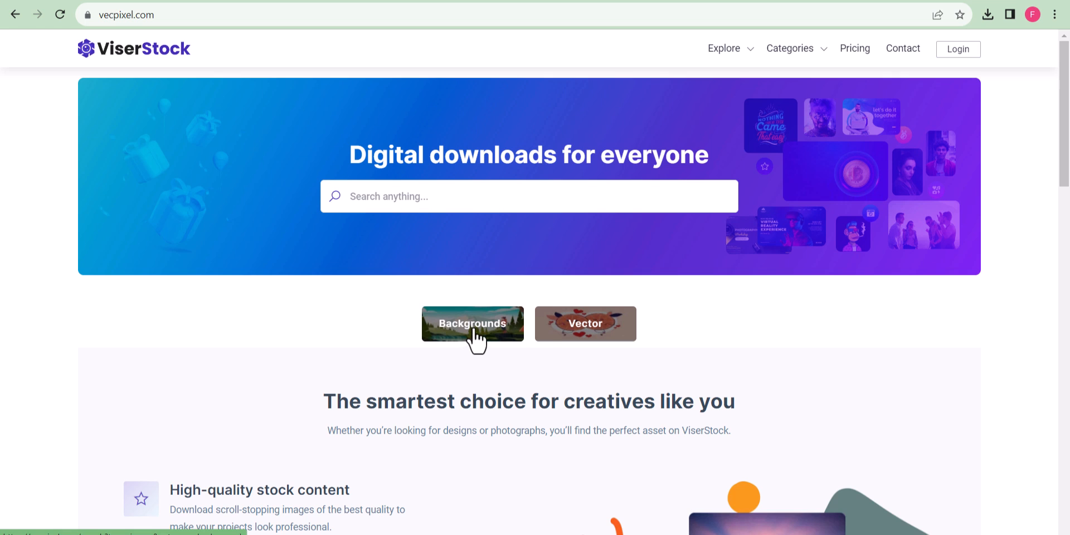
{"action": "left_click", "coordinate": [490, 333]}
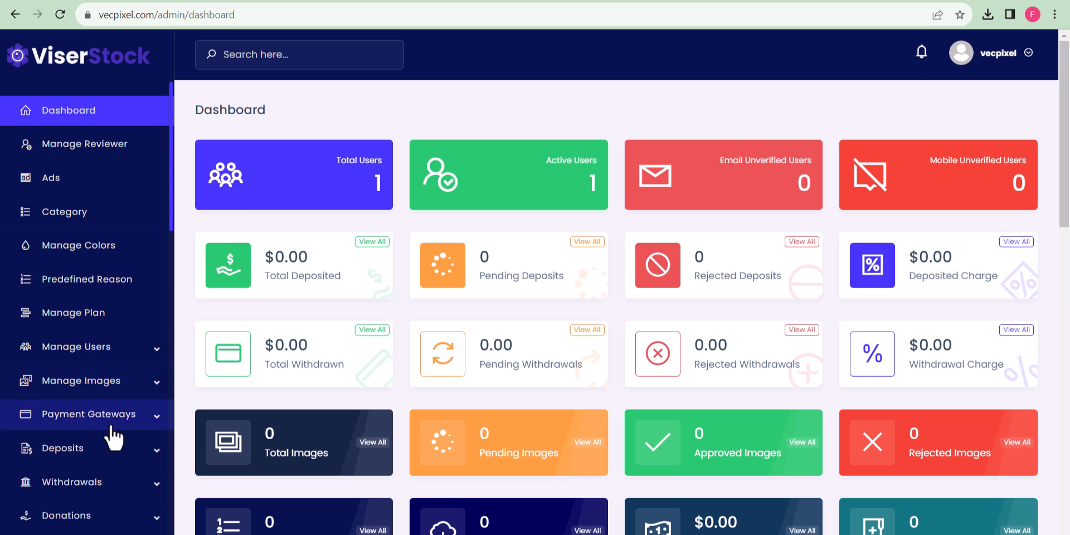
In Manage Colors, add a new colour named Black.
{"action": "scroll", "coordinate": [114, 390], "scroll_direction": "down", "scroll_amount": 4}
{"action": "scroll", "coordinate": [150, 262], "scroll_direction": "up", "scroll_amount": 4}
{"action": "left_click", "coordinate": [153, 251]}
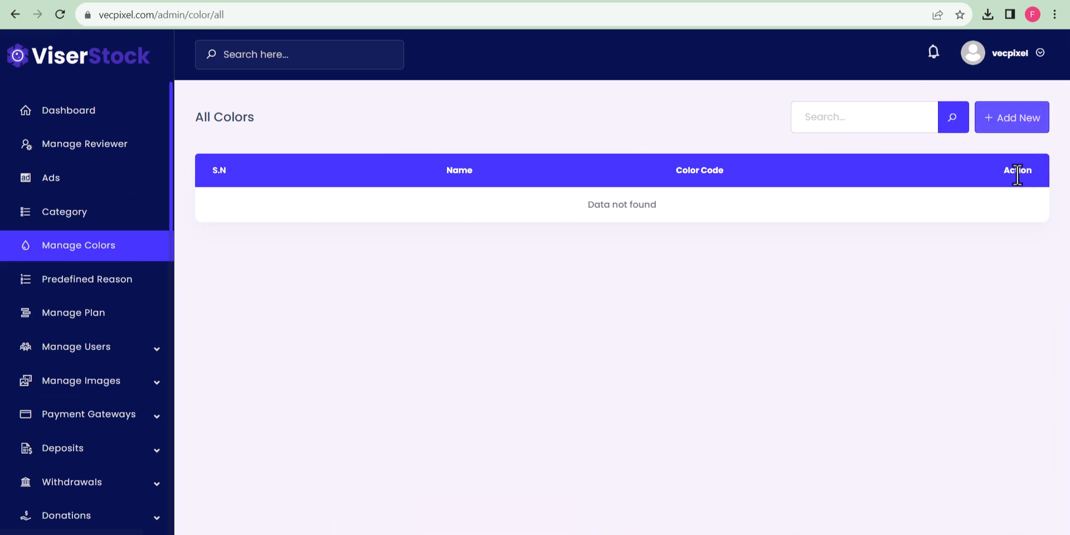
{"action": "left_click", "coordinate": [1026, 117]}
{"action": "left_click", "coordinate": [461, 257]}
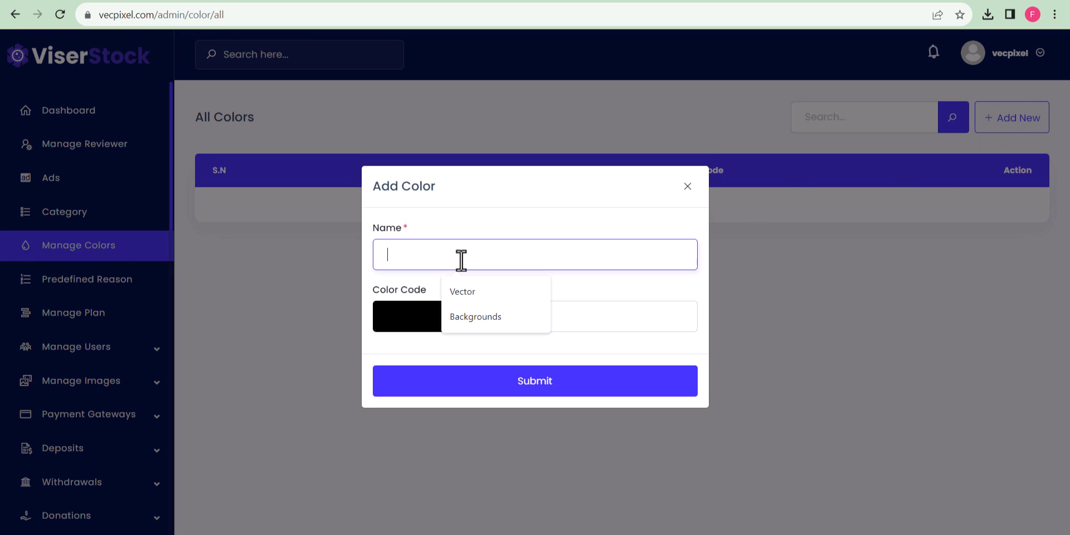
{"action": "type", "text": "Black"}
{"action": "left_click", "coordinate": [524, 396]}
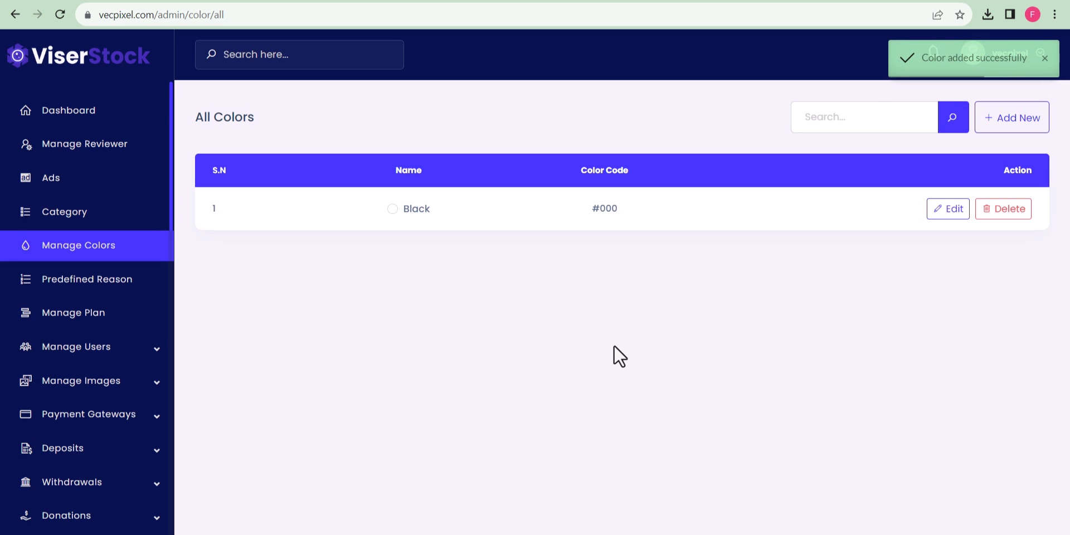
Add a colour named Red with the red code fb0000, then begin a third colour.
{"action": "left_click", "coordinate": [1003, 124]}
{"action": "left_click", "coordinate": [421, 320]}
{"action": "left_click", "coordinate": [474, 344]}
{"action": "left_click", "coordinate": [480, 449]}
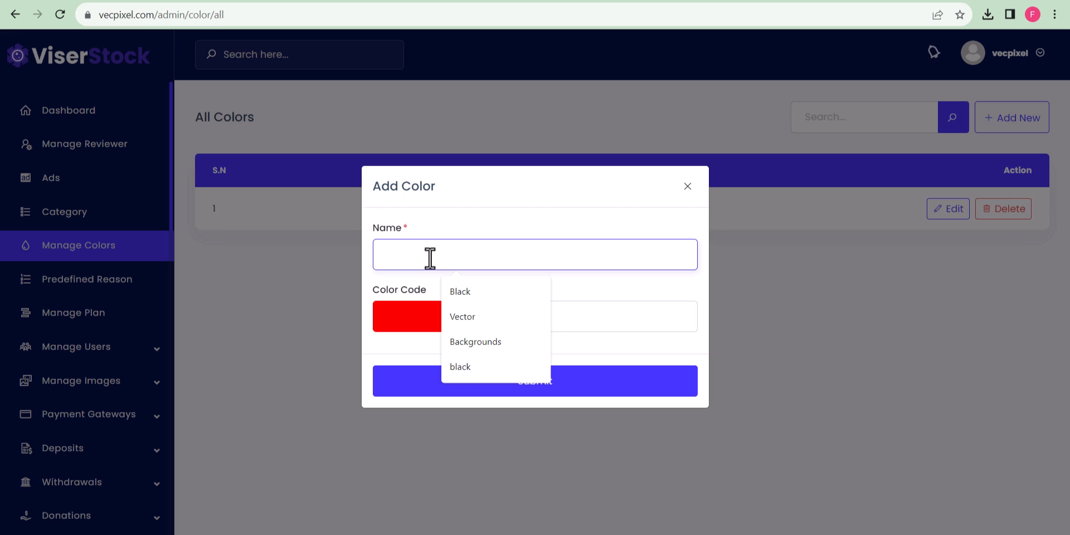
{"action": "type", "text": "Red"}
{"action": "left_click", "coordinate": [501, 382]}
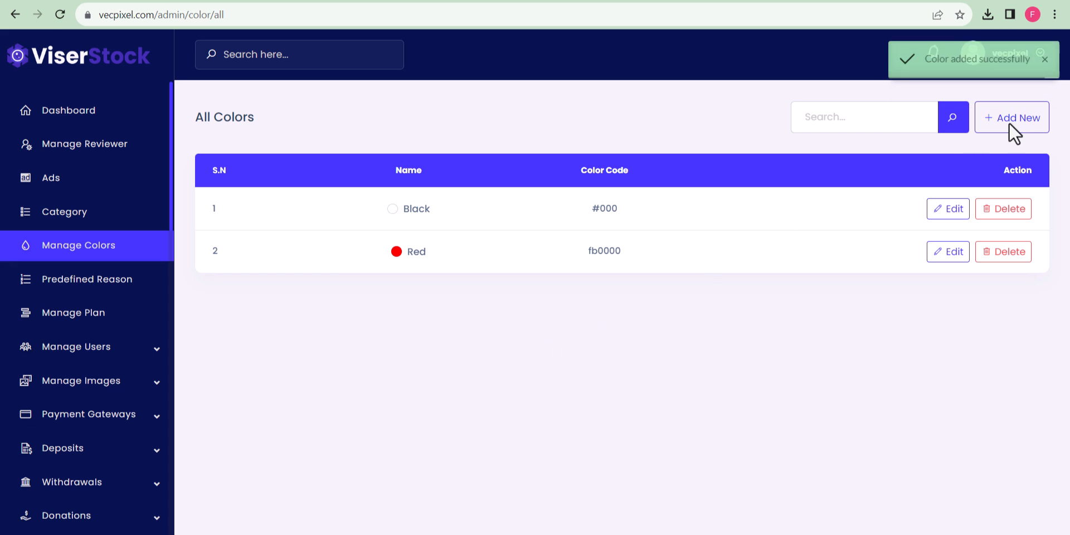
{"action": "left_click", "coordinate": [989, 130]}
{"action": "left_click", "coordinate": [477, 258]}
Save the colour Green and log out of the admin panel.
{"action": "type", "text": "Green"}
{"action": "left_click", "coordinate": [540, 386]}
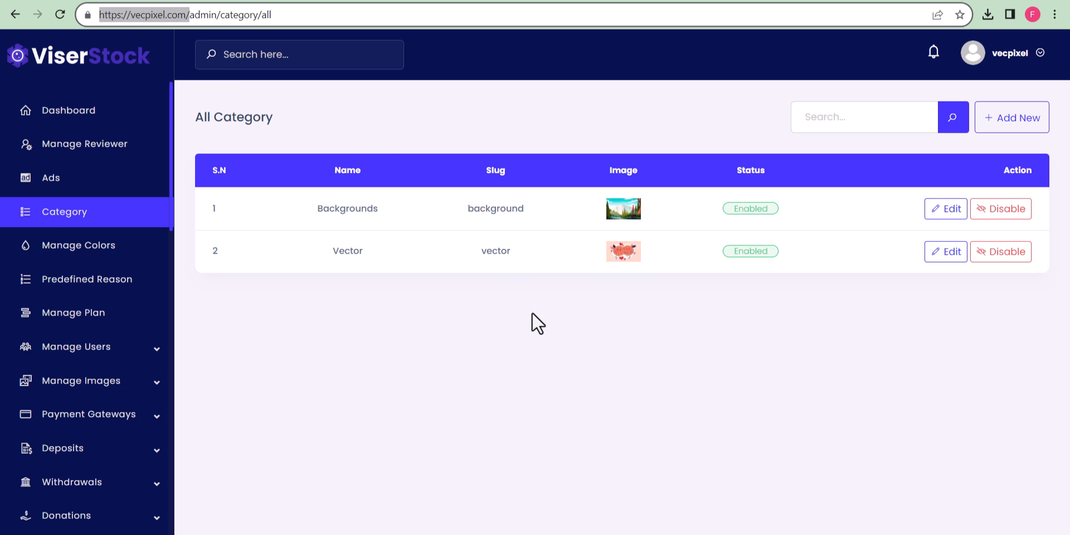
{"action": "left_click", "coordinate": [999, 63]}
{"action": "left_click", "coordinate": [963, 133]}
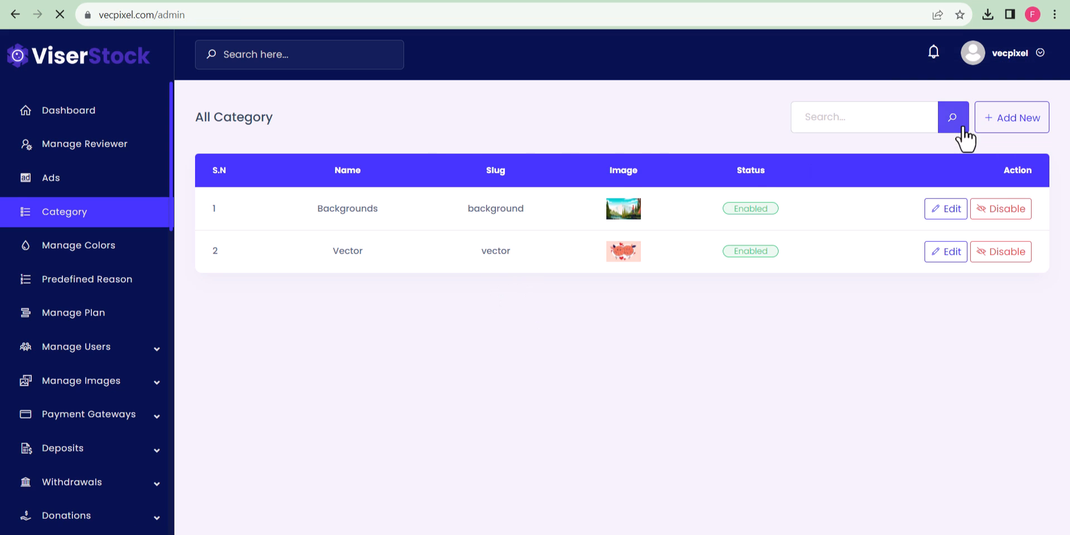
Go to the public vecpixel.com homepage and open the user Login page.
{"action": "left_click_drag", "start_coordinate": [157, 15], "coordinate": [248, 15]}
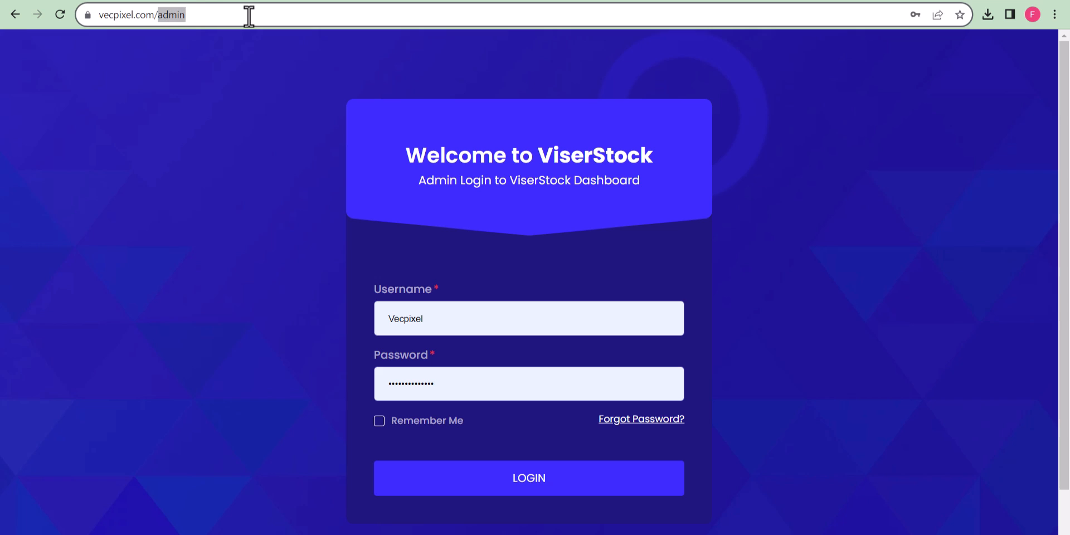
{"action": "key", "text": "BackSpace"}
{"action": "key", "text": "Return"}
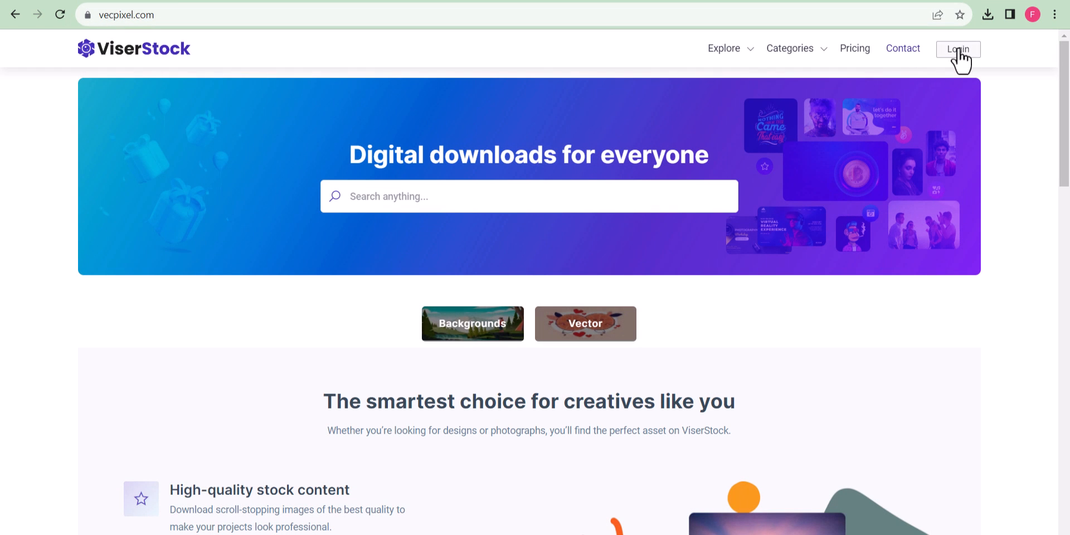
{"action": "left_click", "coordinate": [958, 49]}
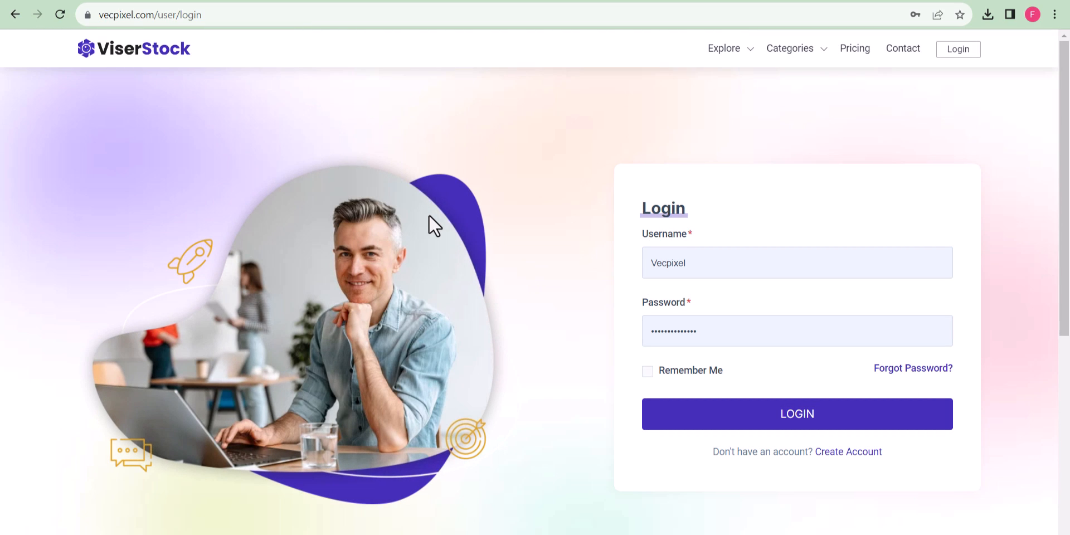
On the registration form, enter the test username and the mobile number.
{"action": "left_click", "coordinate": [837, 452]}
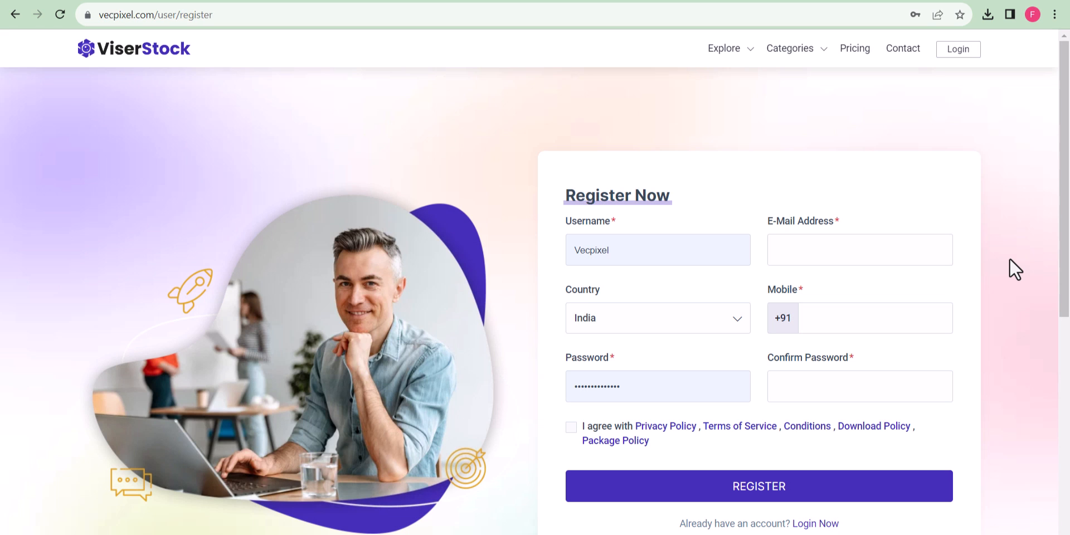
{"action": "double_click", "coordinate": [635, 260]}
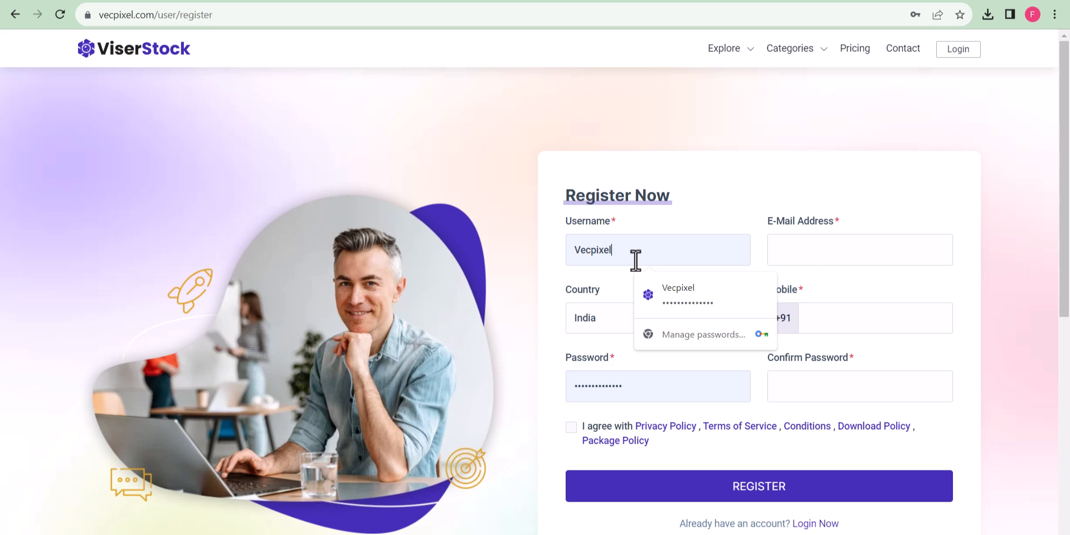
{"action": "type", "text": "user1"}
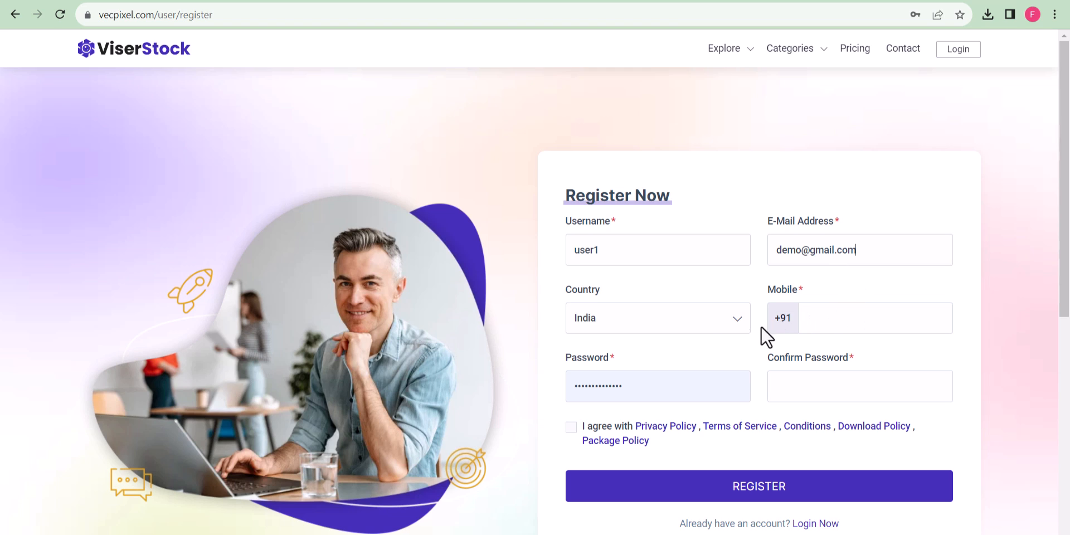
{"action": "left_click", "coordinate": [843, 318]}
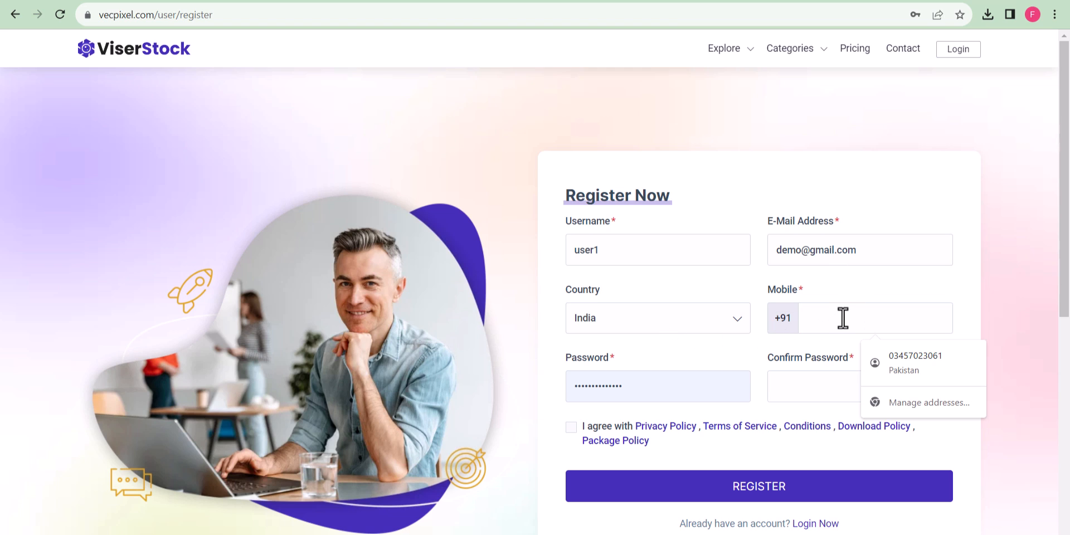
{"action": "type", "text": "0123456789"}
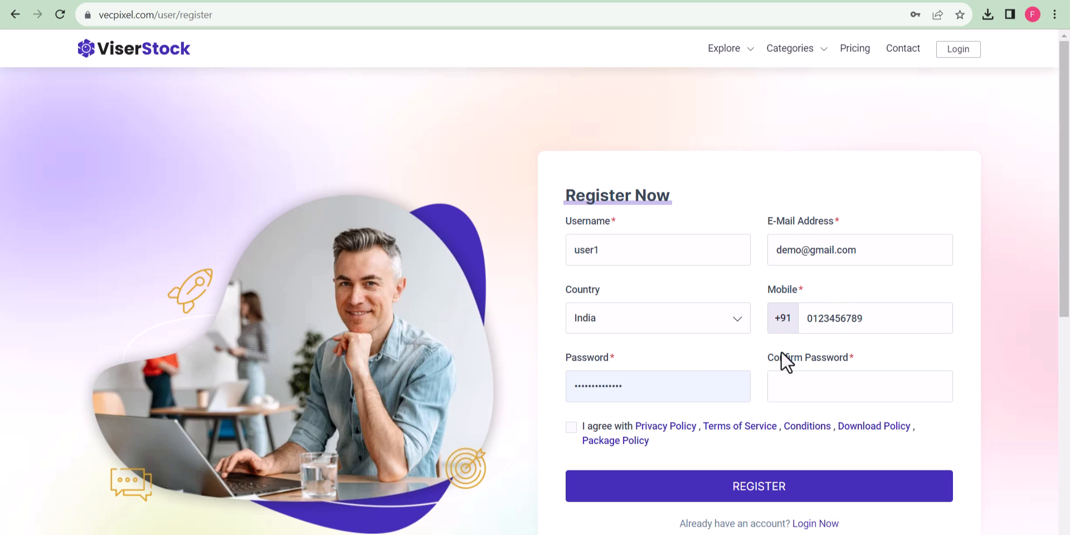
Fill both password fields with a browser-suggested strong password and accept the policies.
{"action": "left_click", "coordinate": [662, 373]}
{"action": "key", "text": "ctrl+a"}
{"action": "key", "text": "BackSpace"}
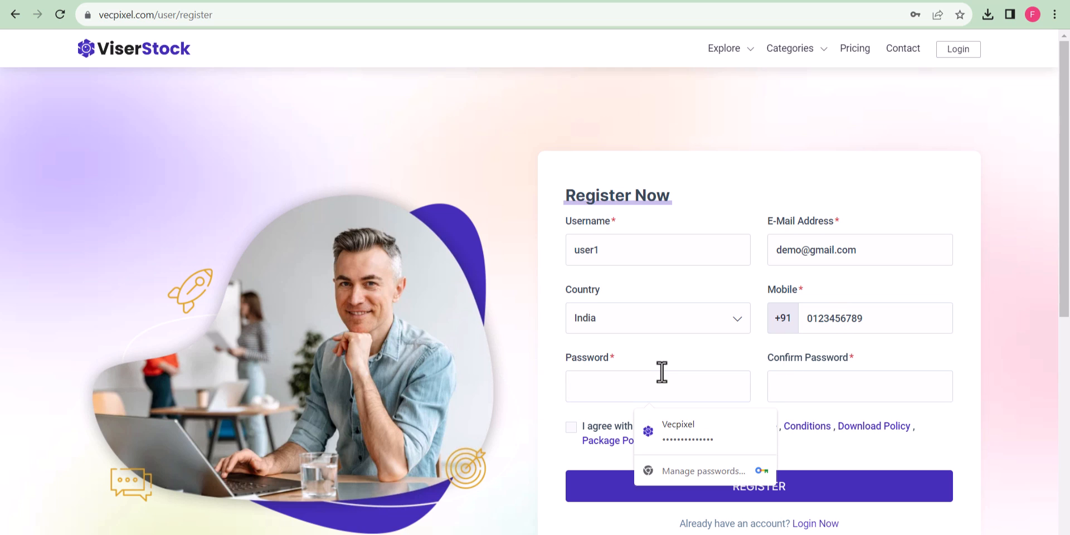
{"action": "right_click", "coordinate": [651, 380]}
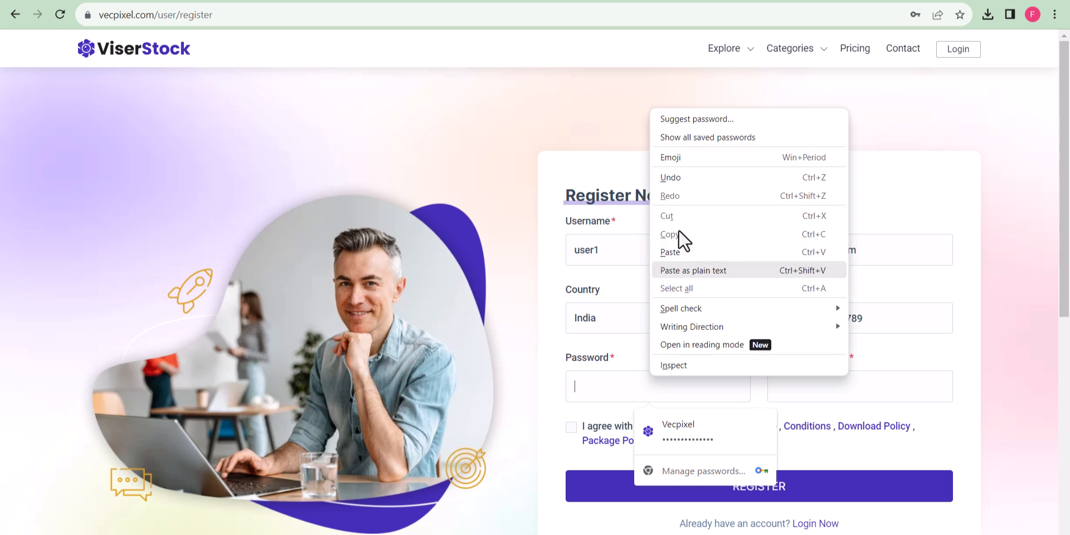
{"action": "left_click", "coordinate": [735, 122]}
{"action": "left_click", "coordinate": [721, 417]}
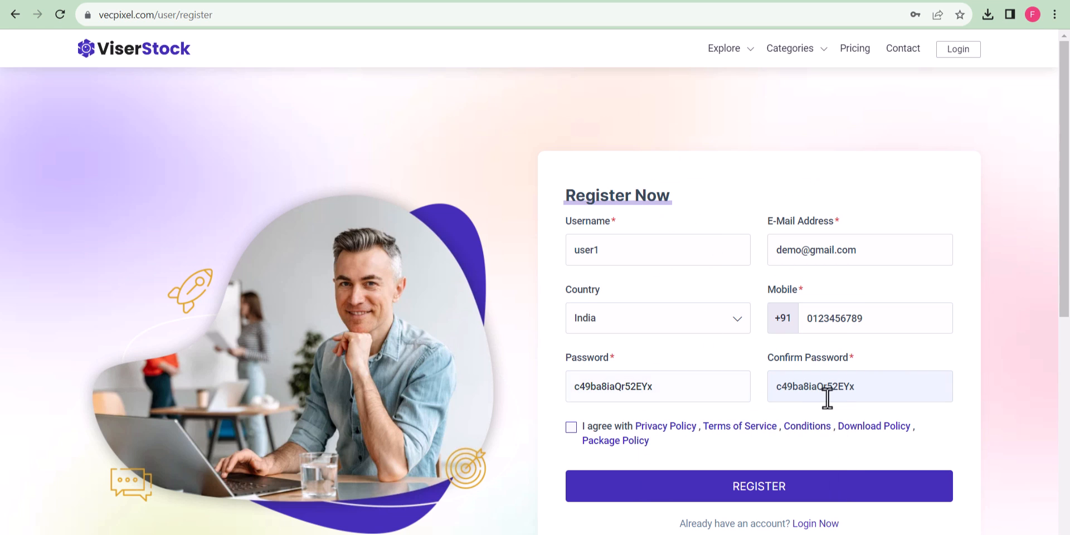
{"action": "left_click", "coordinate": [571, 426]}
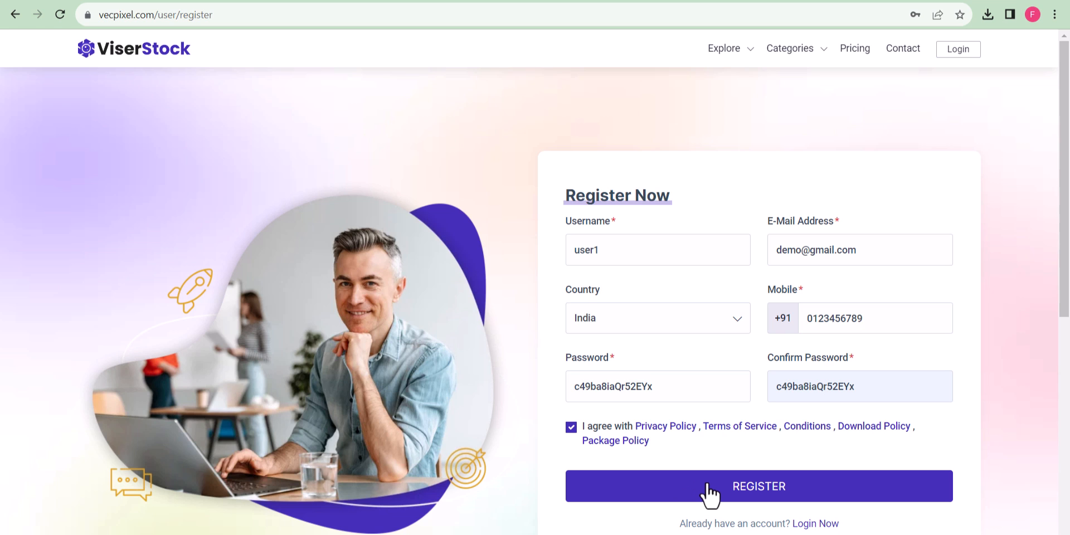
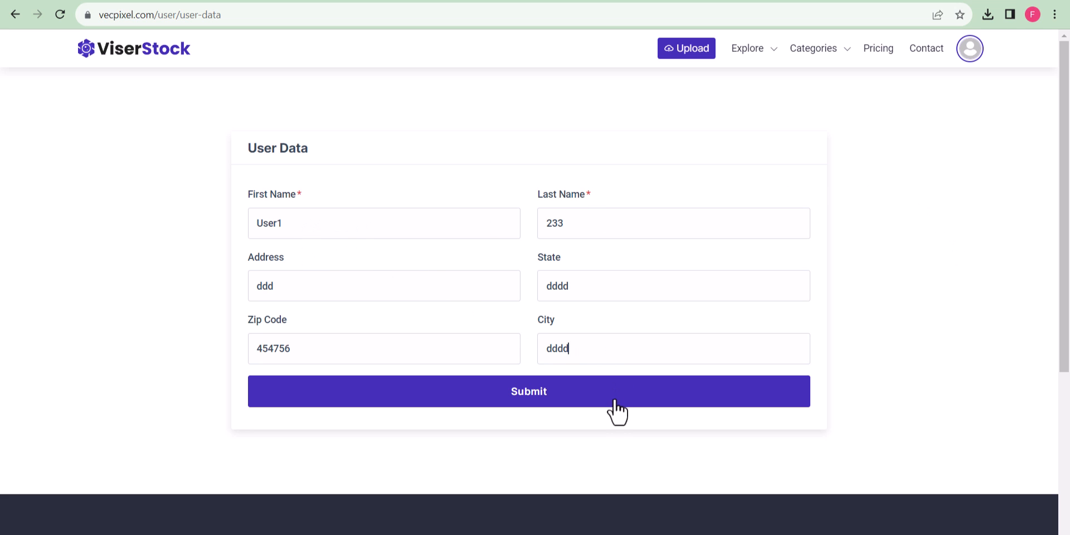
Submit the completed user data form and dismiss the save-address popup and success message.
{"action": "left_click", "coordinate": [610, 399]}
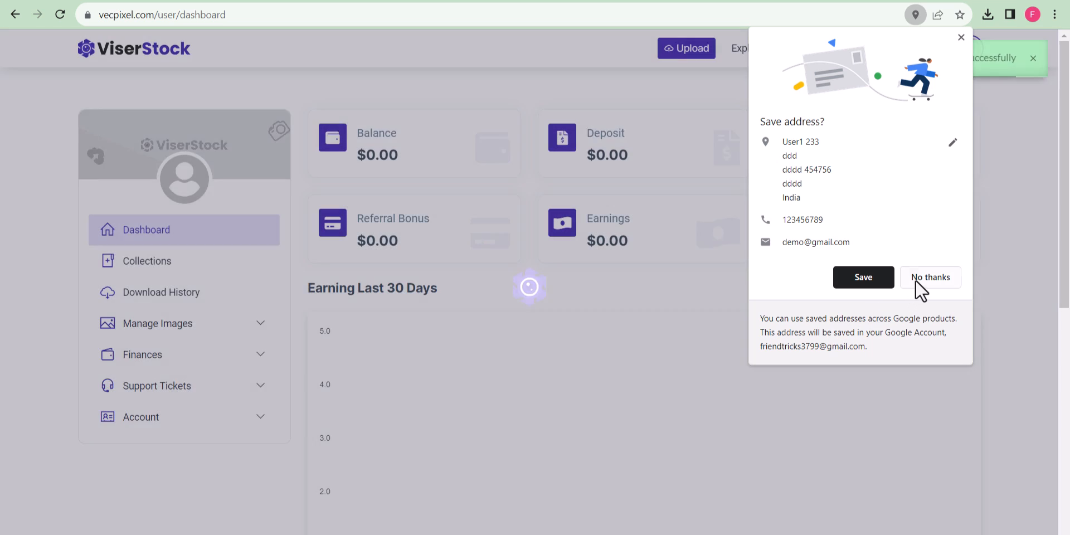
{"action": "left_click", "coordinate": [917, 279]}
{"action": "left_click", "coordinate": [1032, 59]}
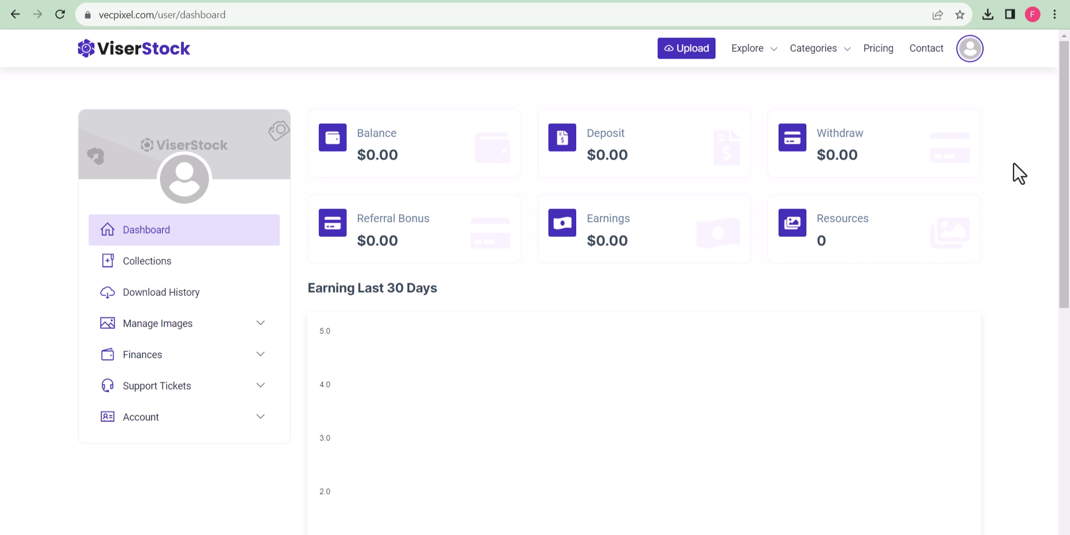
Browse Collections, Download History, the sidebar menus and 2FA Security, ending on the Dashboard.
{"action": "left_click", "coordinate": [166, 268]}
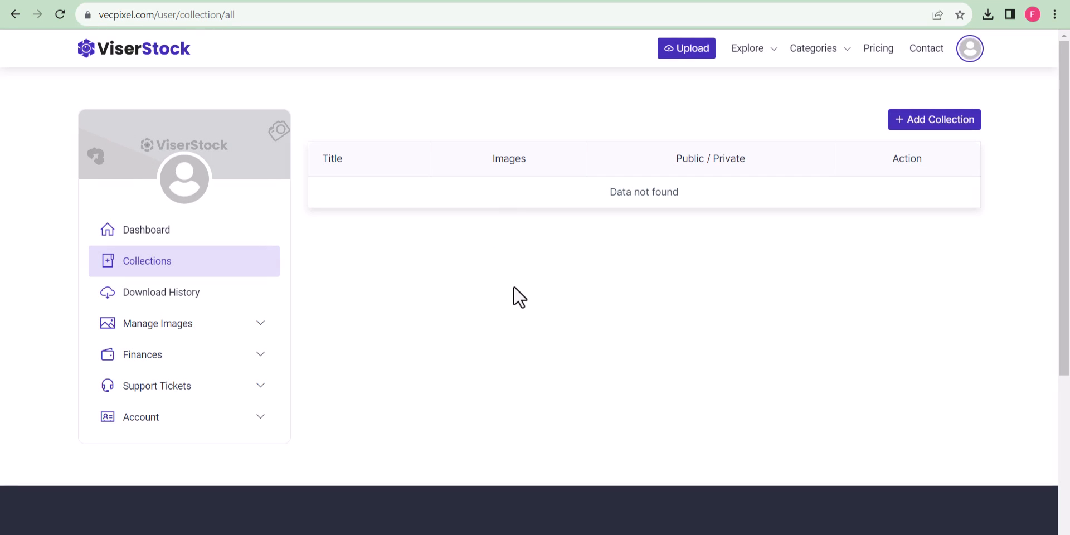
{"action": "left_click", "coordinate": [147, 292]}
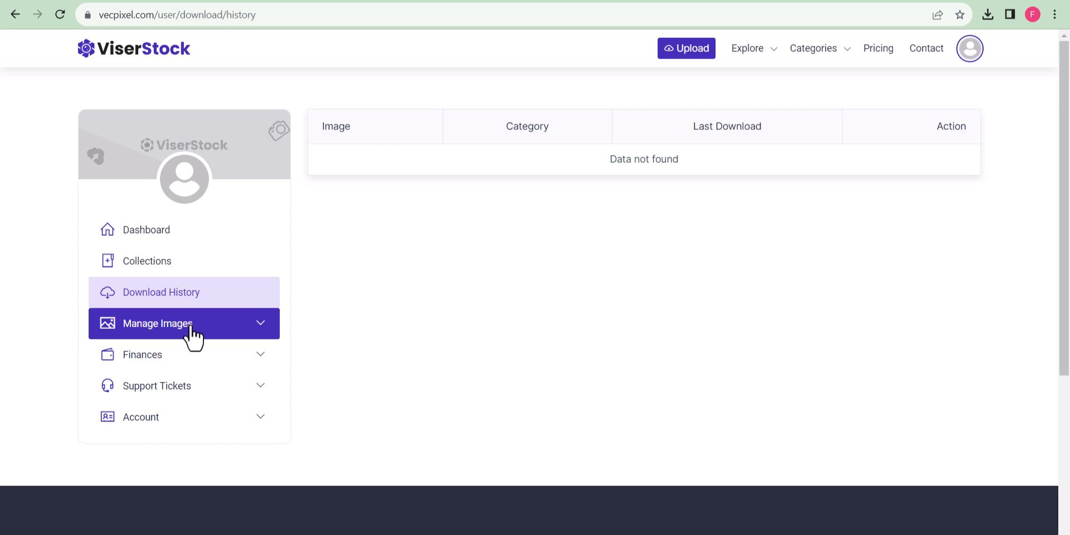
{"action": "left_click", "coordinate": [191, 335]}
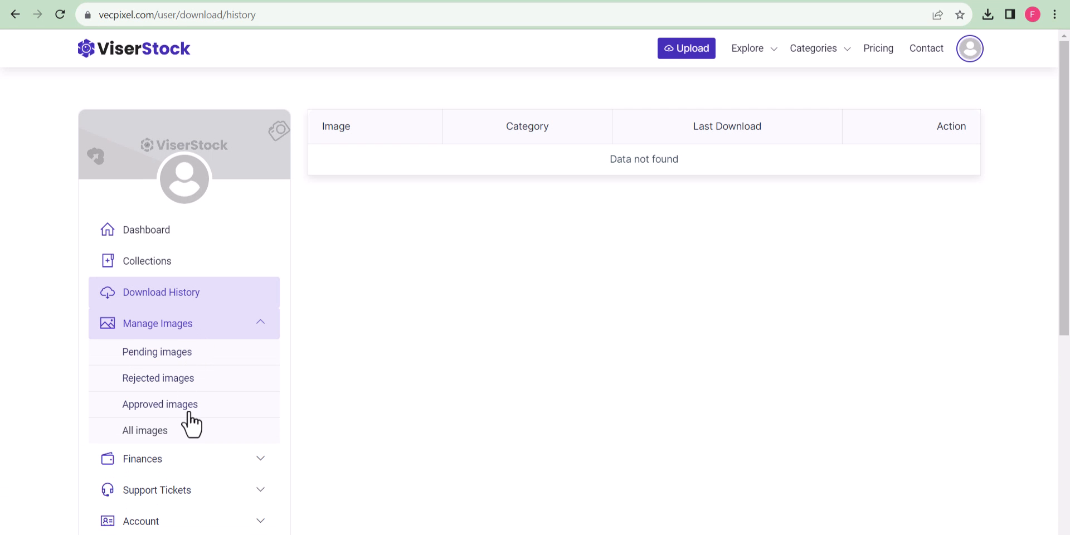
{"action": "left_click", "coordinate": [234, 334]}
{"action": "left_click", "coordinate": [187, 396]}
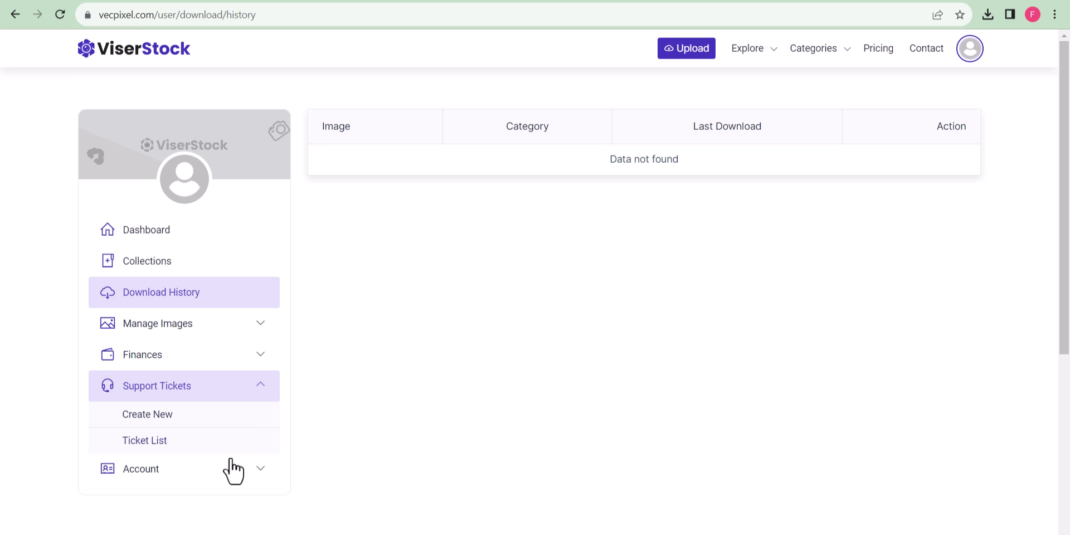
{"action": "left_click", "coordinate": [229, 471]}
{"action": "scroll", "coordinate": [212, 457], "scroll_direction": "down", "scroll_amount": 3}
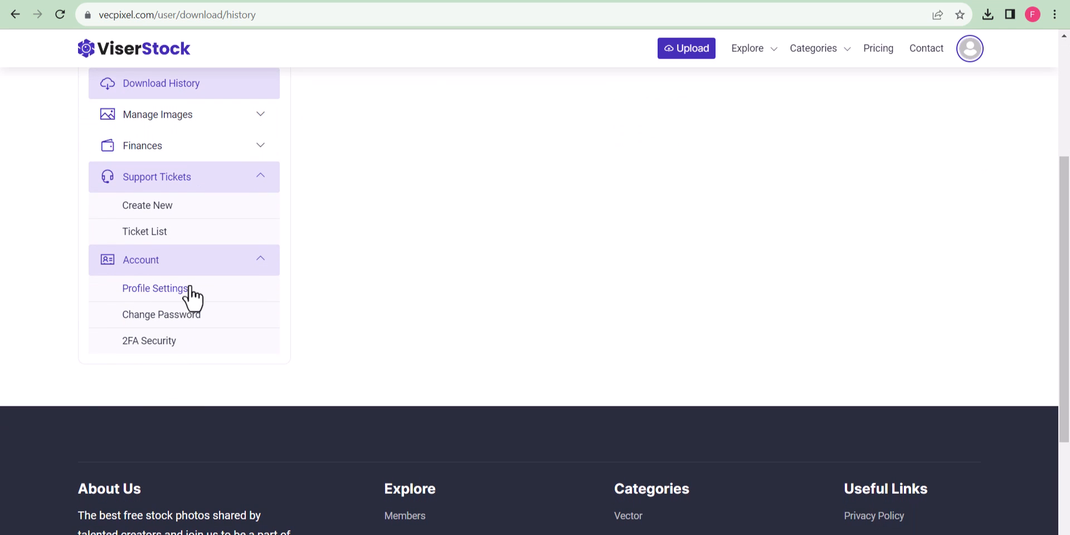
{"action": "left_click", "coordinate": [159, 340]}
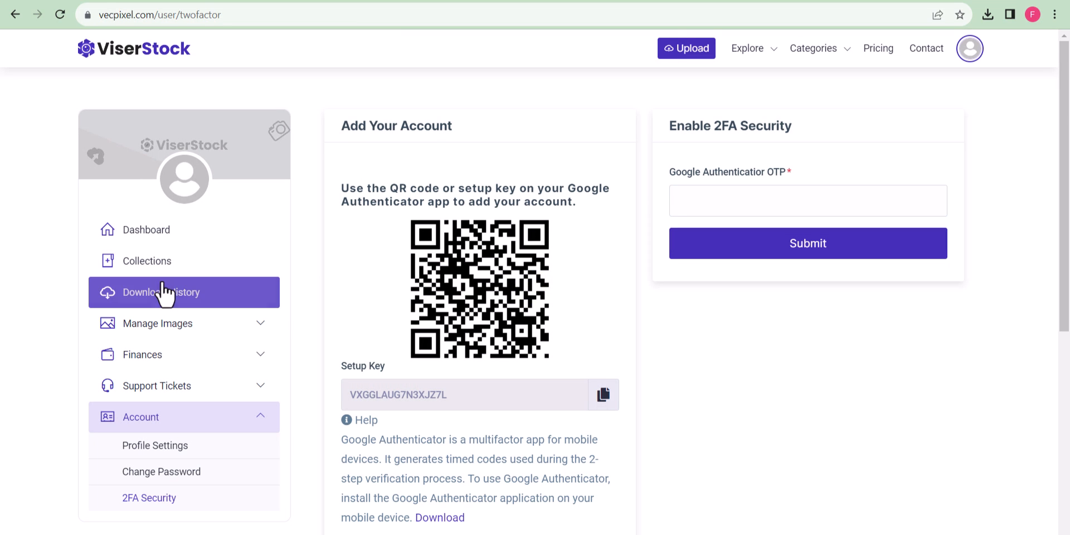
{"action": "left_click", "coordinate": [146, 233]}
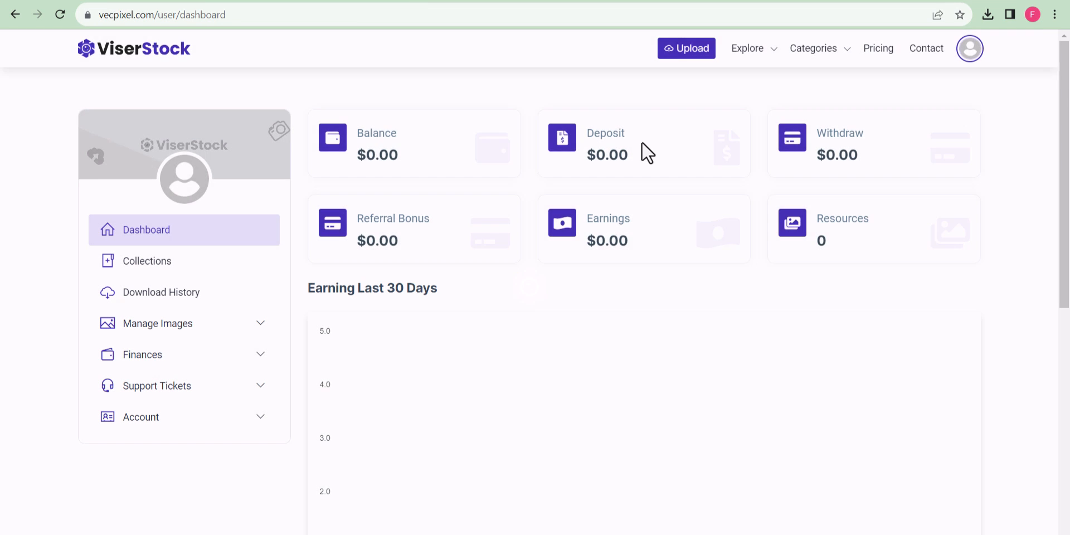
On the upload page, add the abstract image and title it 'Background image 1'.
{"action": "left_click", "coordinate": [681, 54]}
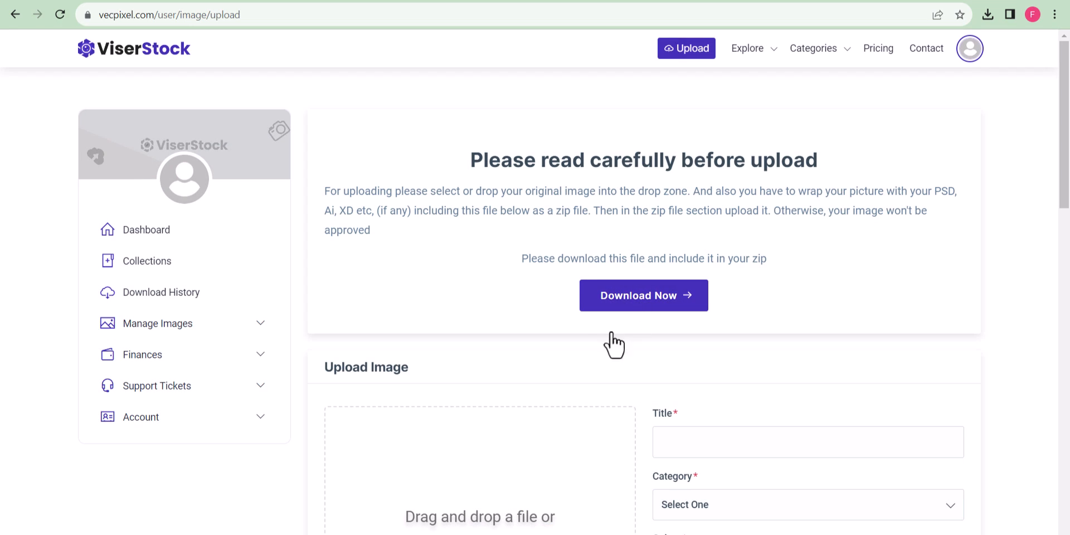
{"action": "scroll", "coordinate": [468, 485], "scroll_direction": "down", "scroll_amount": 3}
{"action": "left_click", "coordinate": [466, 479]}
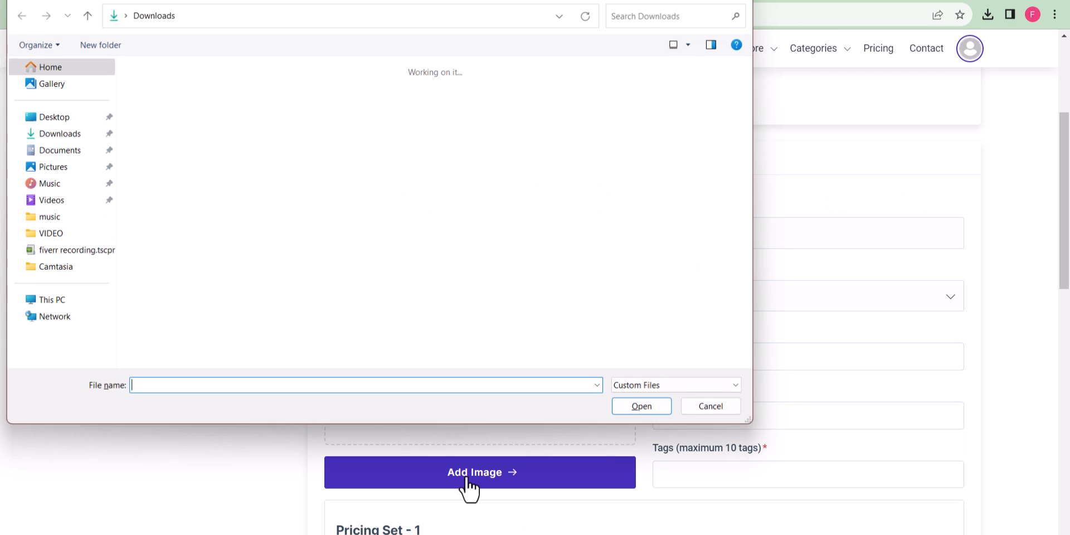
{"action": "left_click", "coordinate": [178, 141]}
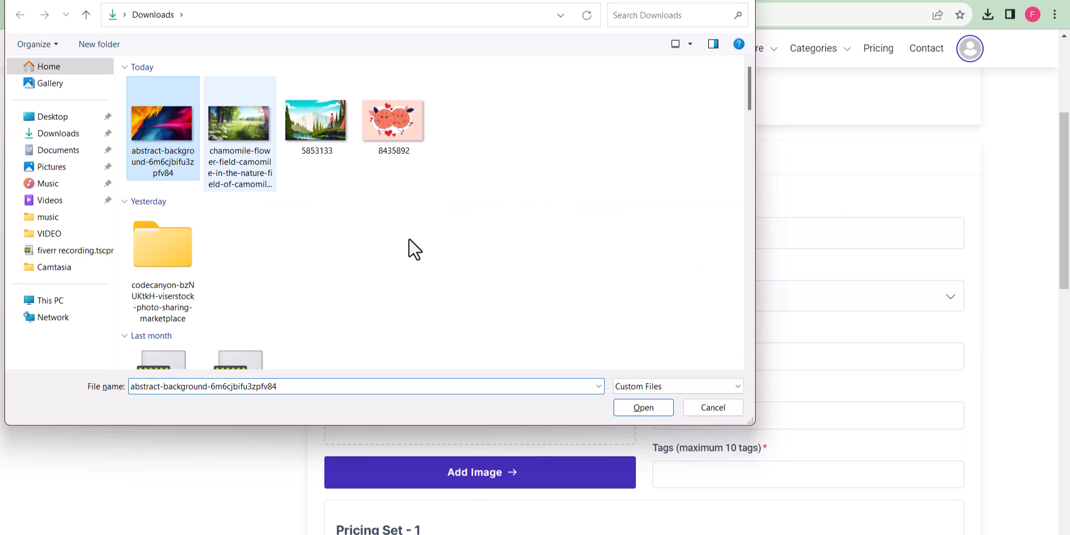
{"action": "left_click", "coordinate": [640, 410]}
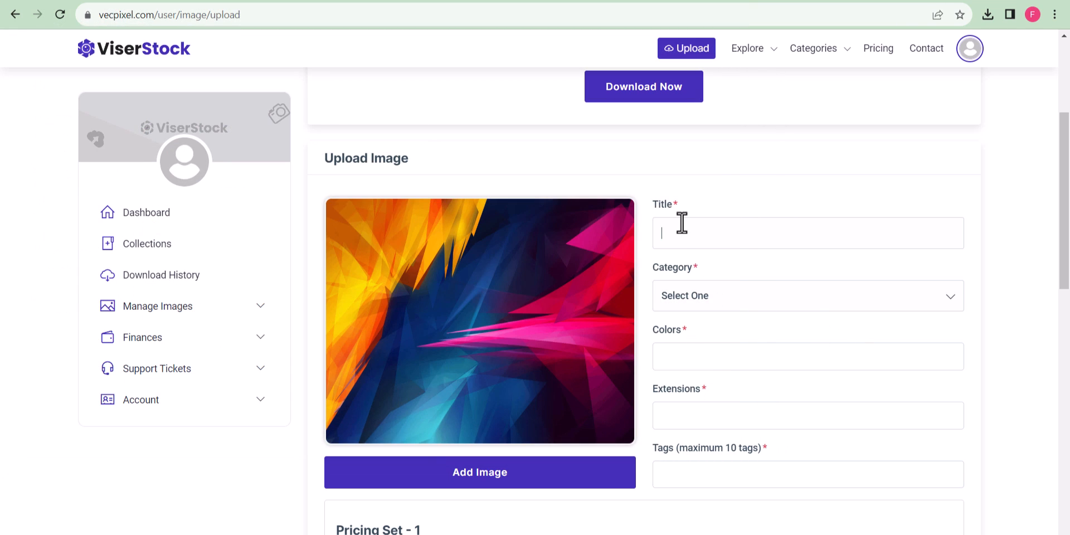
{"action": "type", "text": "Background image 1"}
Set the category to Backgrounds, the colour to Red and the extension to JPG.
{"action": "left_click", "coordinate": [747, 293]}
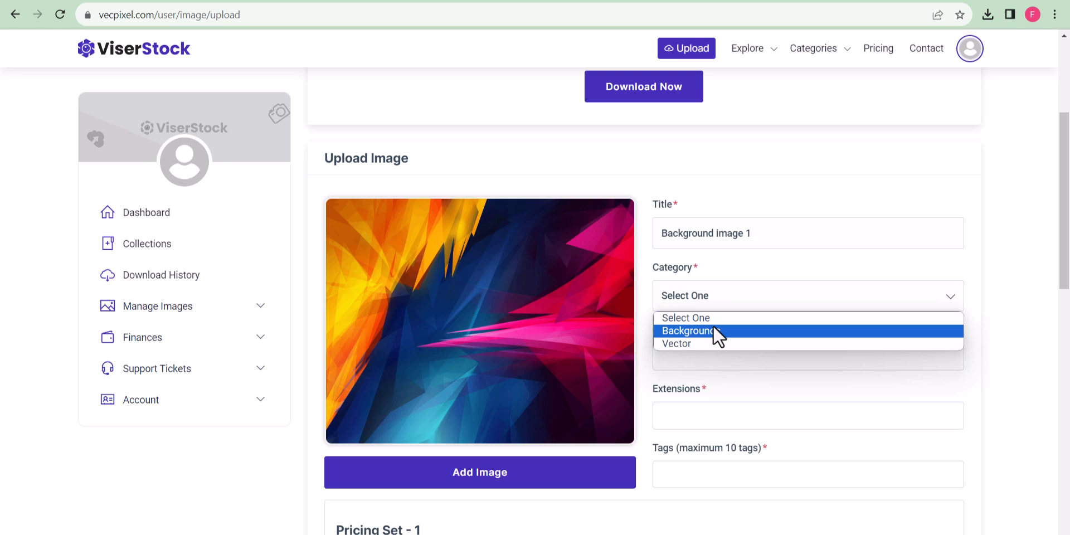
{"action": "left_click", "coordinate": [713, 330]}
{"action": "left_click", "coordinate": [706, 354]}
{"action": "left_click", "coordinate": [703, 417]}
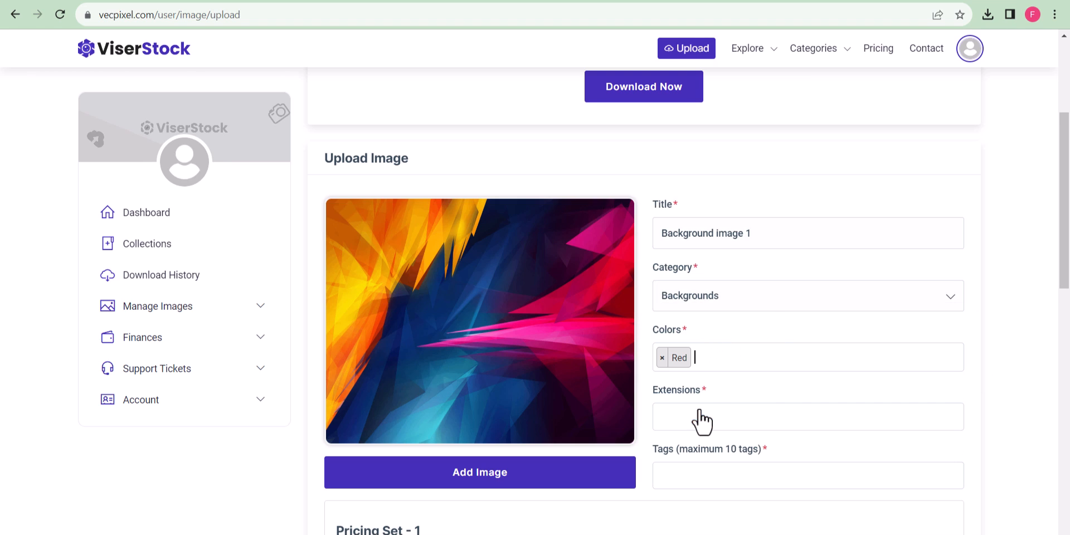
{"action": "left_click", "coordinate": [730, 411]}
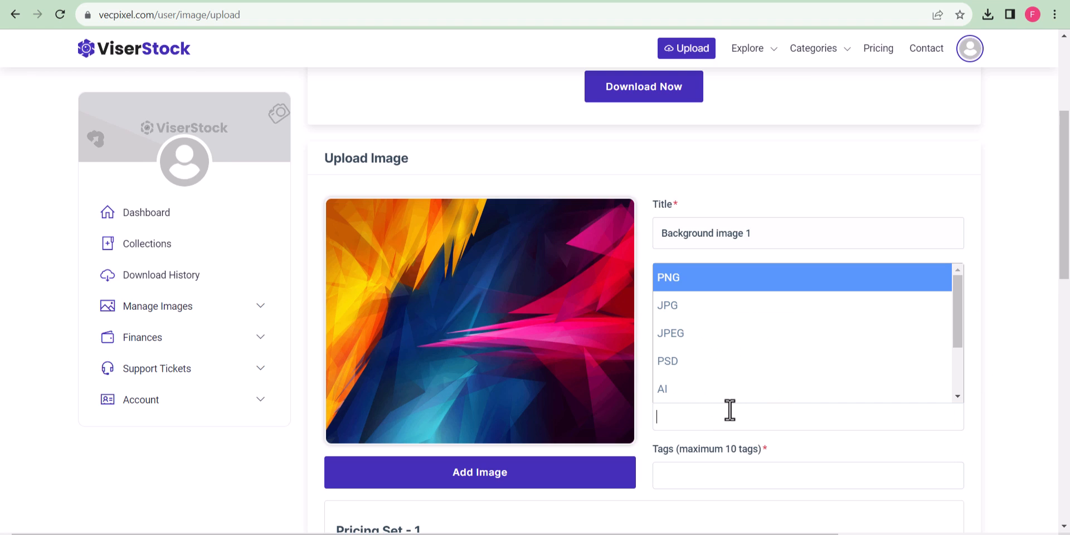
{"action": "left_click", "coordinate": [706, 314]}
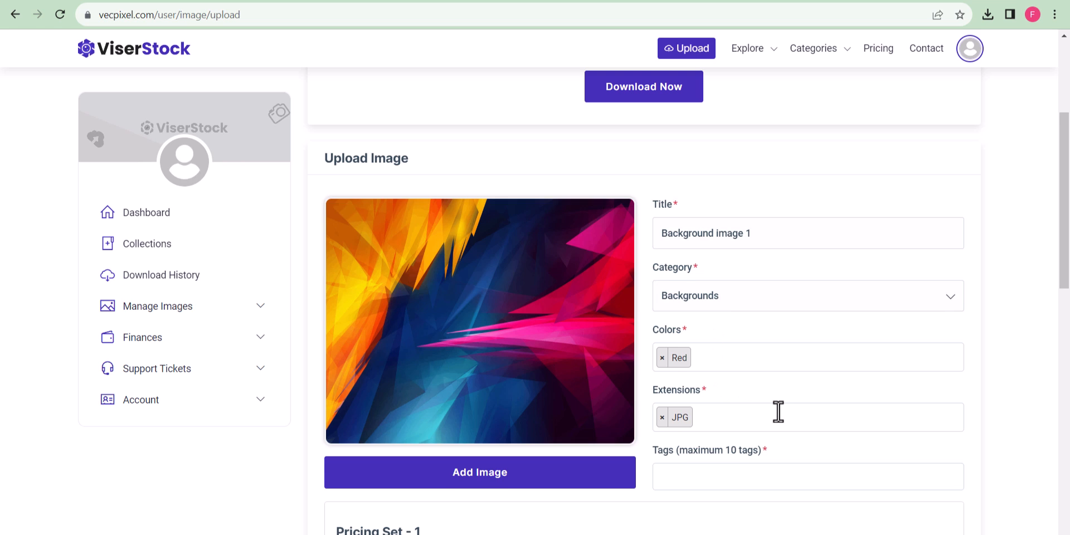
Add the tags 'background' and 'abstract'.
{"action": "scroll", "coordinate": [777, 410], "scroll_direction": "down", "scroll_amount": 3}
{"action": "left_click", "coordinate": [693, 335]}
{"action": "type", "text": "b"}
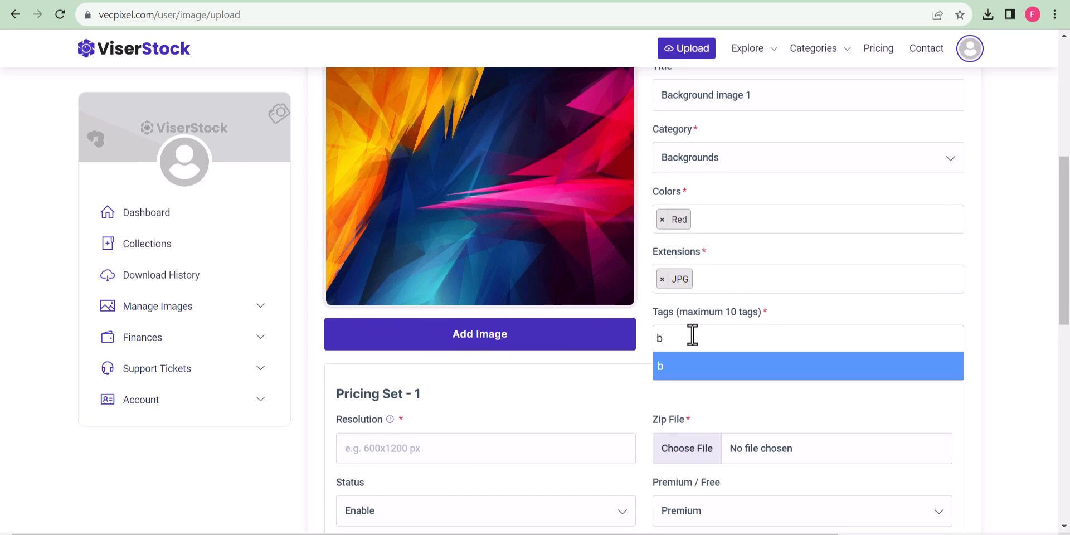
{"action": "type", "text": "ackground"}
{"action": "key", "text": "Return"}
{"action": "type", "text": "abstract"}
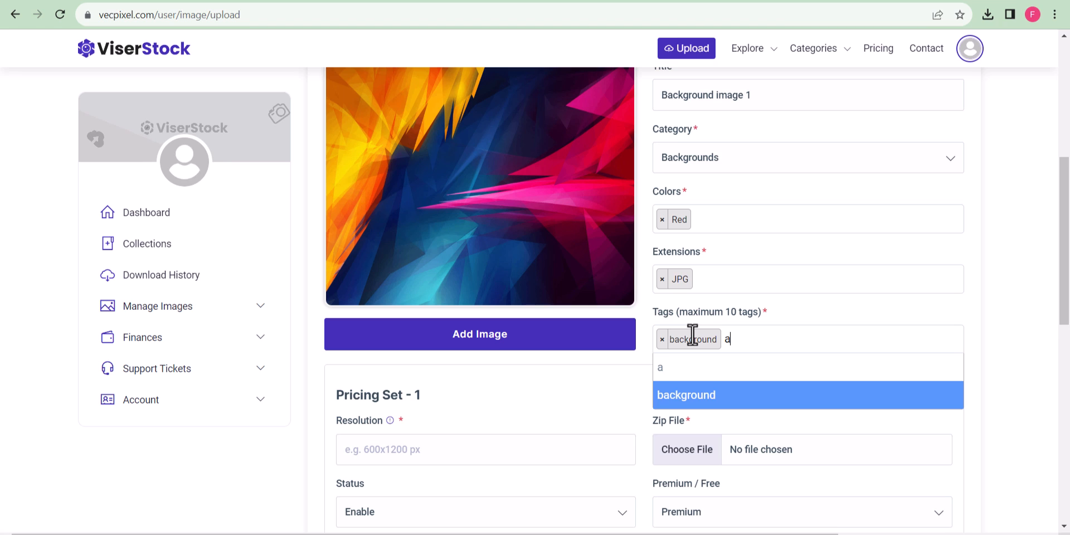
{"action": "key", "text": "Return"}
Enter 450 as the resolution and download the required license file.
{"action": "scroll", "coordinate": [418, 376], "scroll_direction": "down", "scroll_amount": 3}
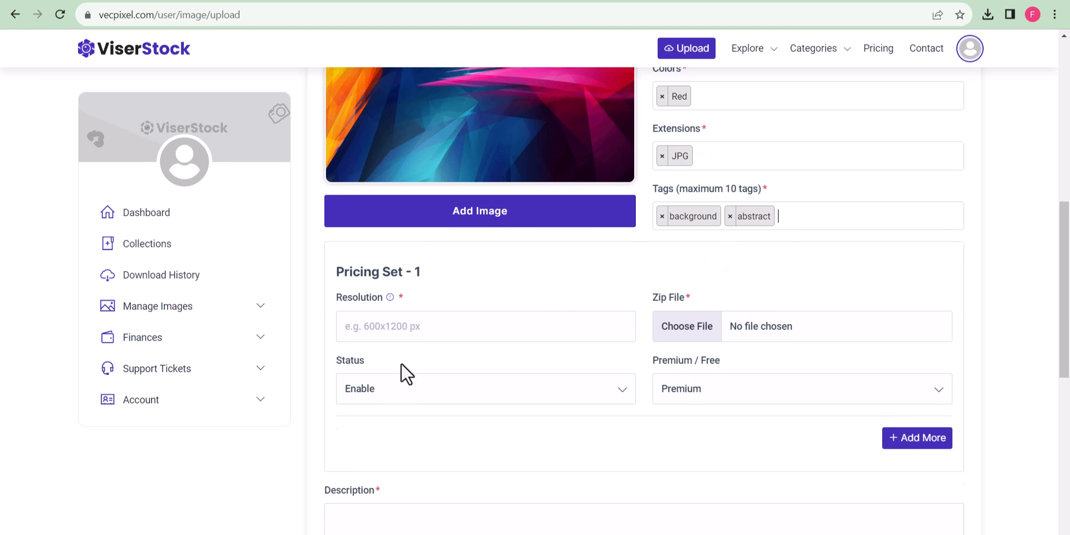
{"action": "left_click", "coordinate": [383, 313]}
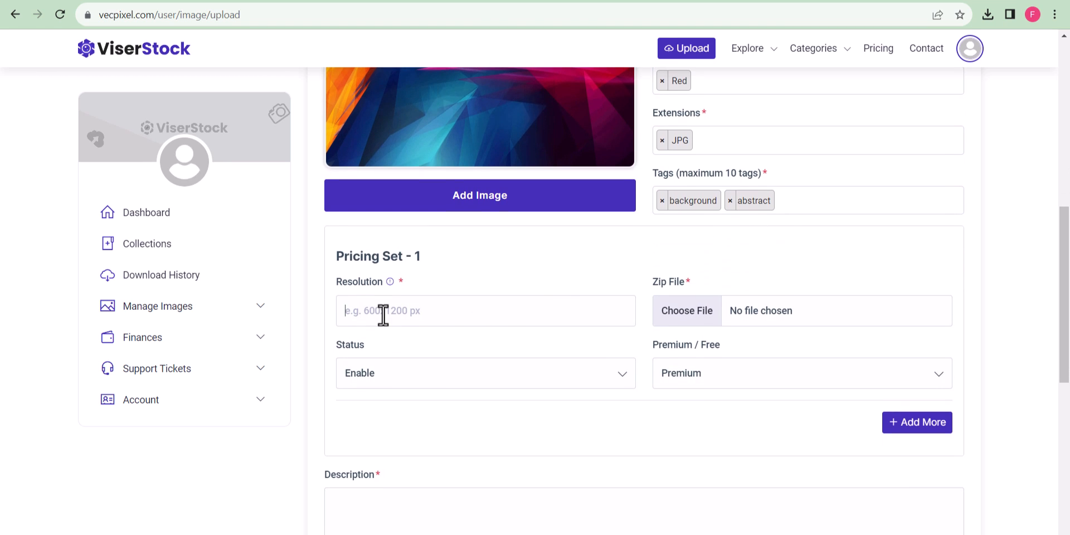
{"action": "type", "text": "450 x 600 px"}
{"action": "scroll", "coordinate": [780, 284], "scroll_direction": "up", "scroll_amount": 9}
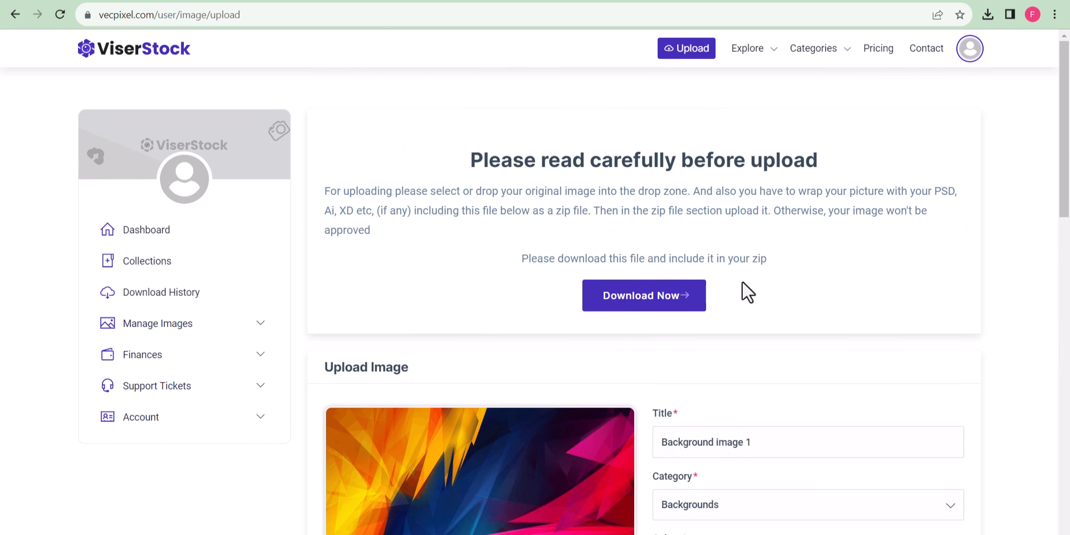
{"action": "left_click", "coordinate": [659, 299]}
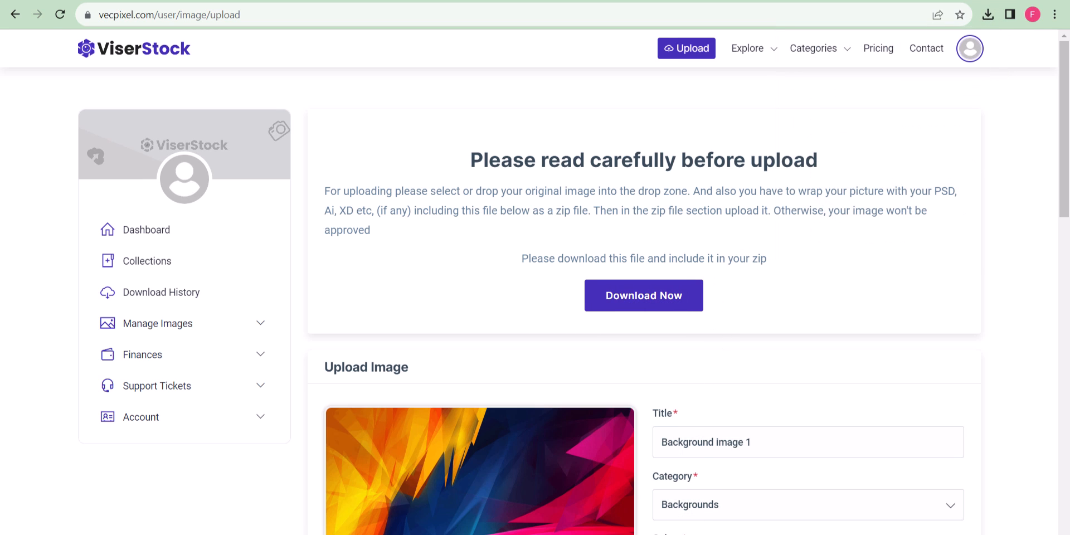
{"action": "key", "text": "super+e"}
Zip the abstract image and license file in Downloads into a 'background image 1' archive.
{"action": "left_click", "coordinate": [180, 156]}
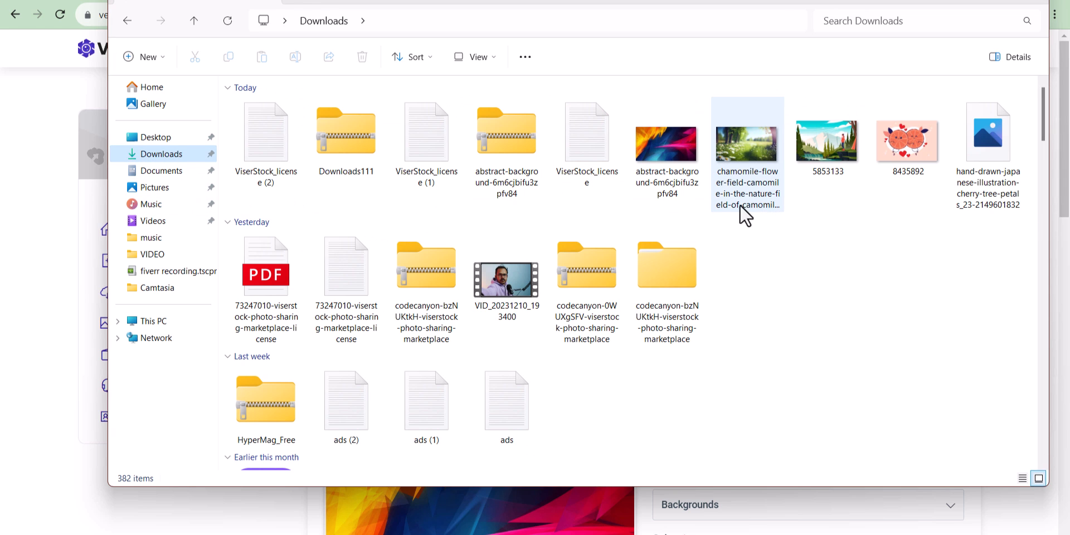
{"action": "left_click", "coordinate": [661, 145]}
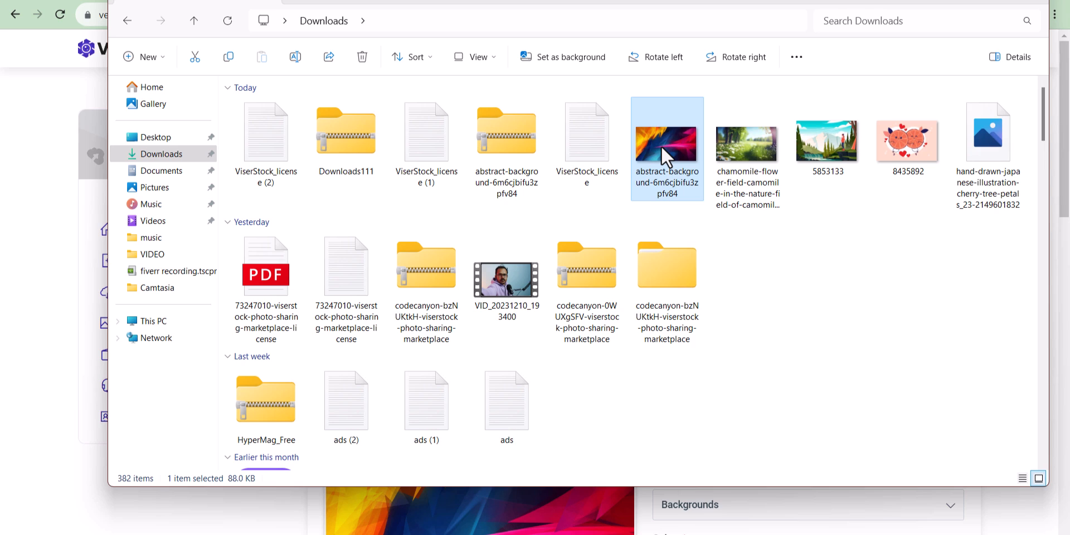
{"action": "left_click", "coordinate": [286, 146], "text": "ctrl"}
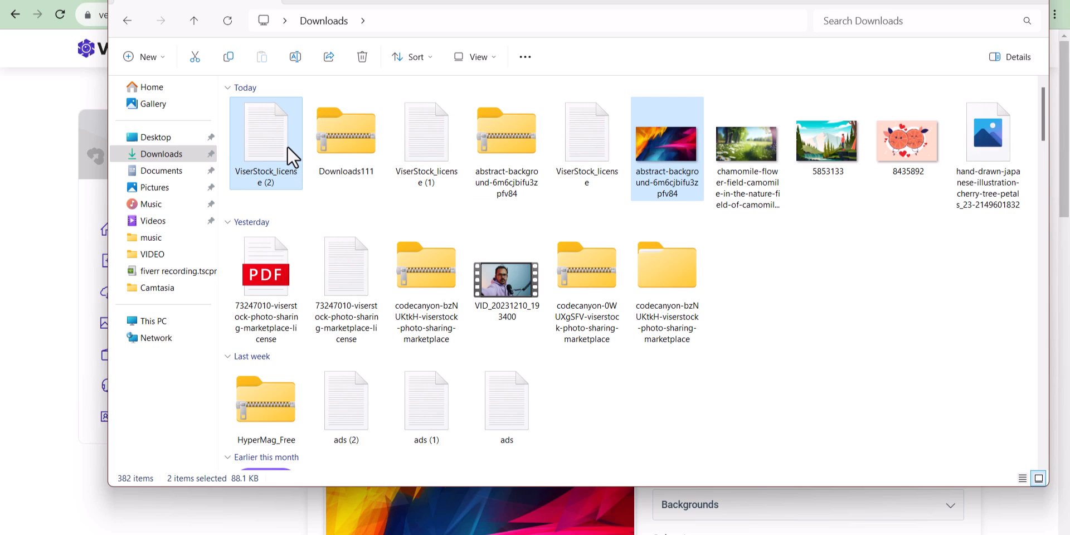
{"action": "right_click", "coordinate": [286, 145]}
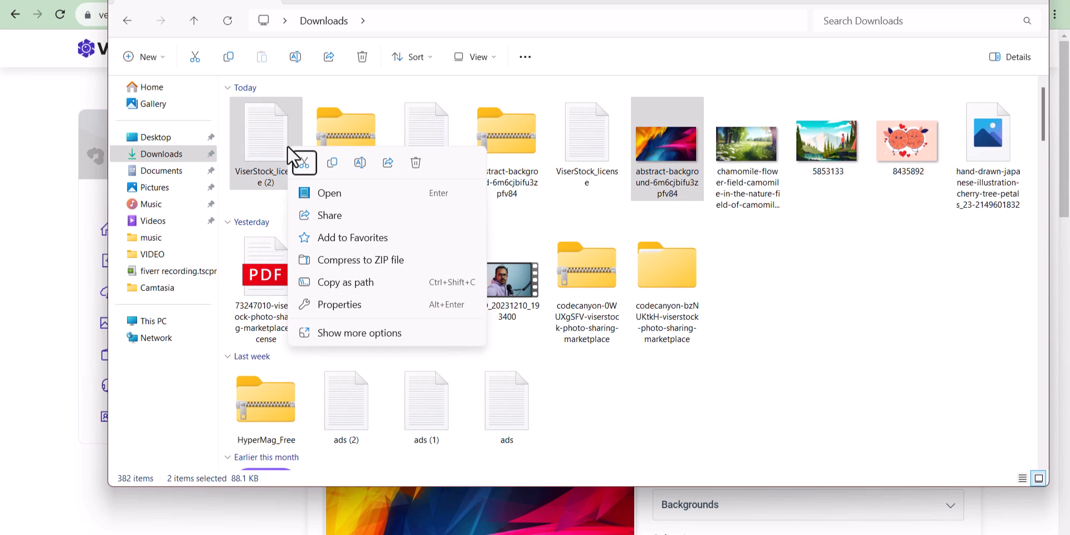
{"action": "left_click", "coordinate": [315, 333]}
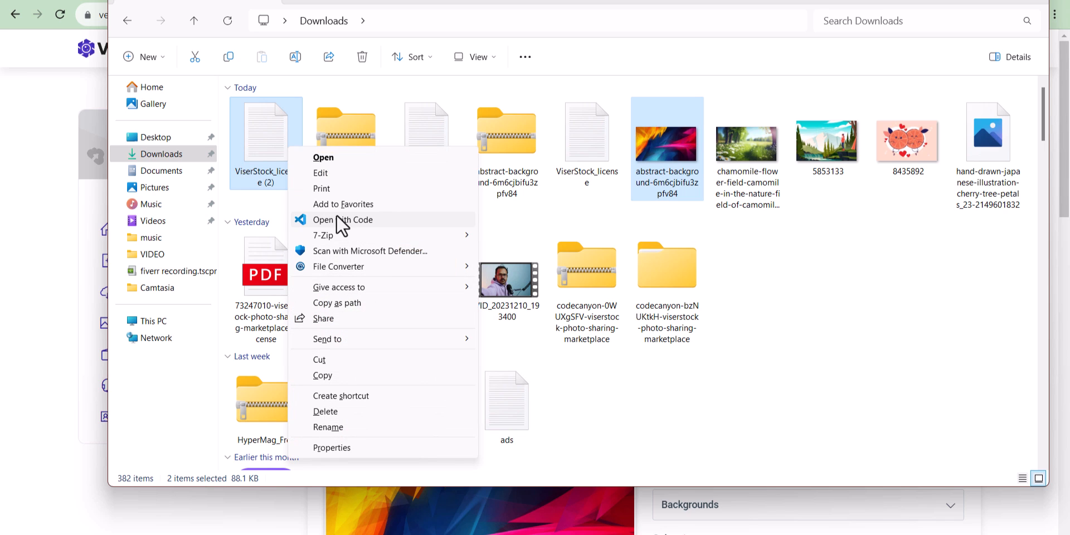
{"action": "mouse_move", "coordinate": [379, 234]}
{"action": "left_click", "coordinate": [526, 239]}
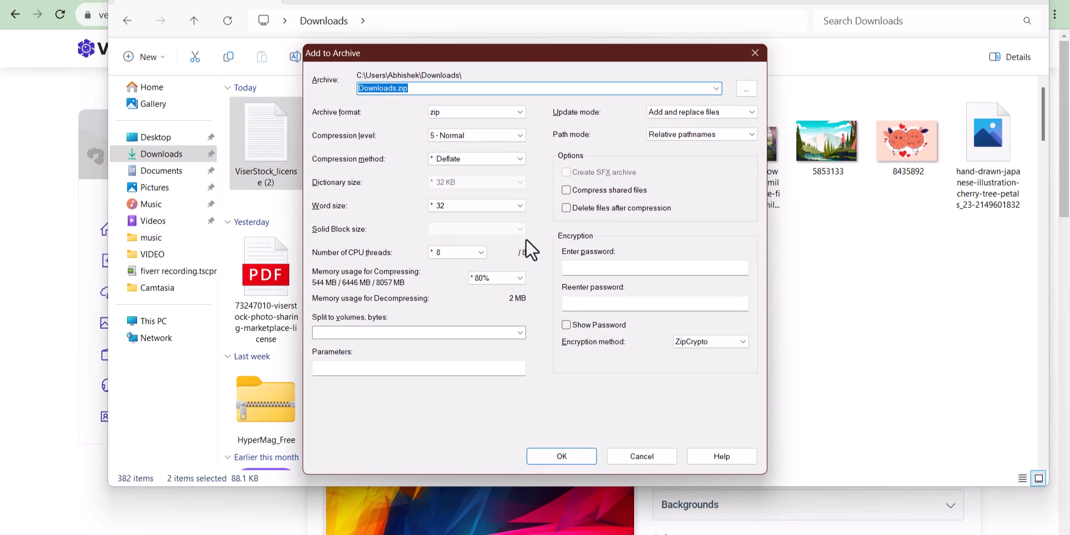
{"action": "type", "text": "background image 1"}
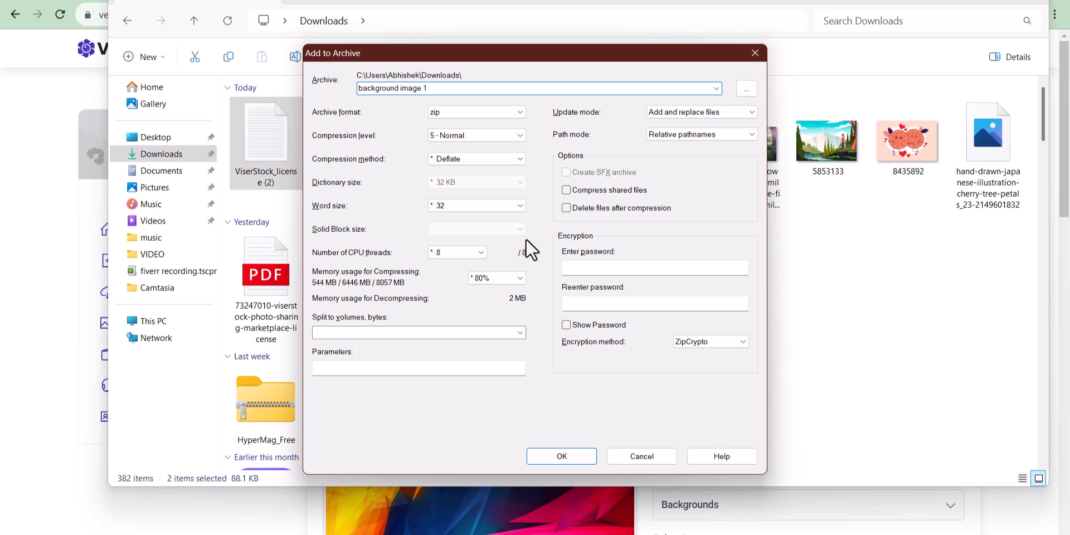
{"action": "key", "text": "Return"}
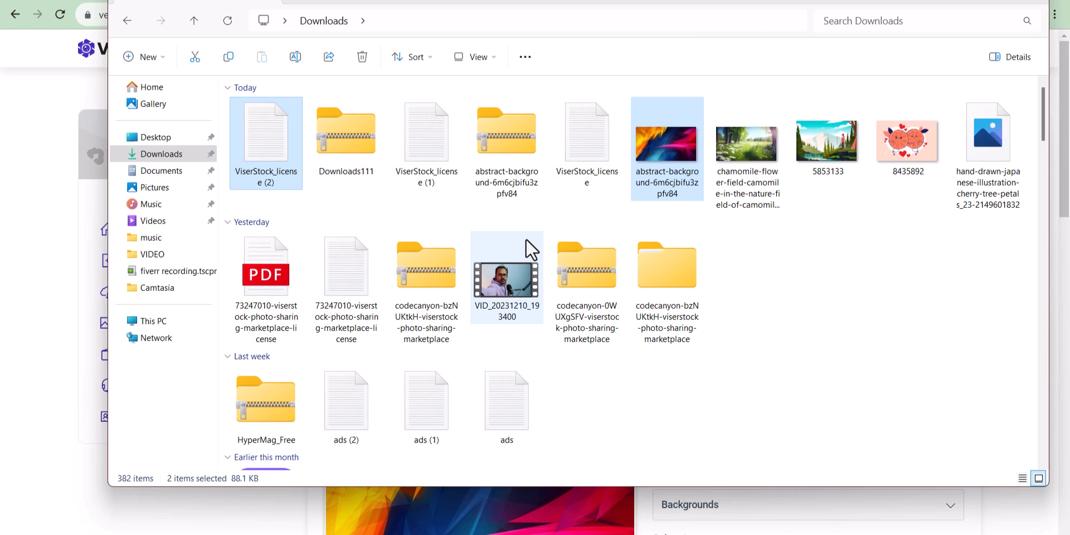
{"action": "left_click", "coordinate": [268, 276]}
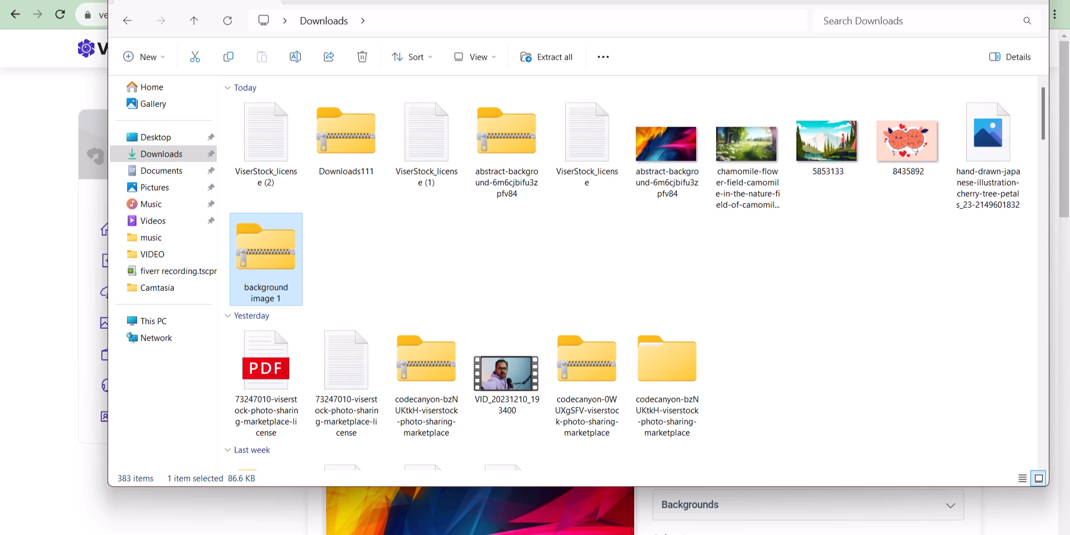
{"action": "left_click", "coordinate": [974, 3]}
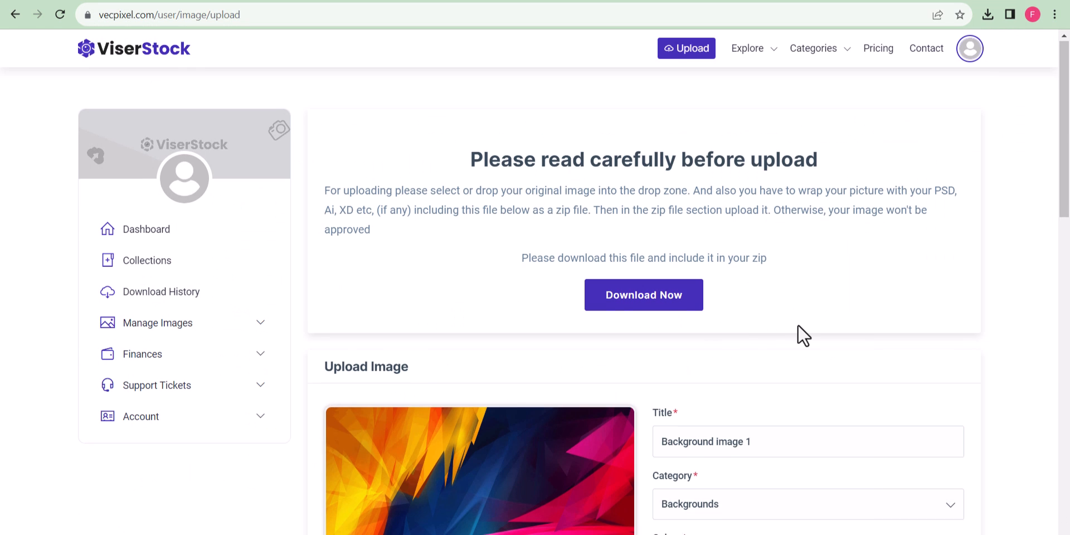
Attach background image 1.zip, mark it Free, describe it as 'This is a free image' and submit.
{"action": "scroll", "coordinate": [743, 312], "scroll_direction": "down", "scroll_amount": 10}
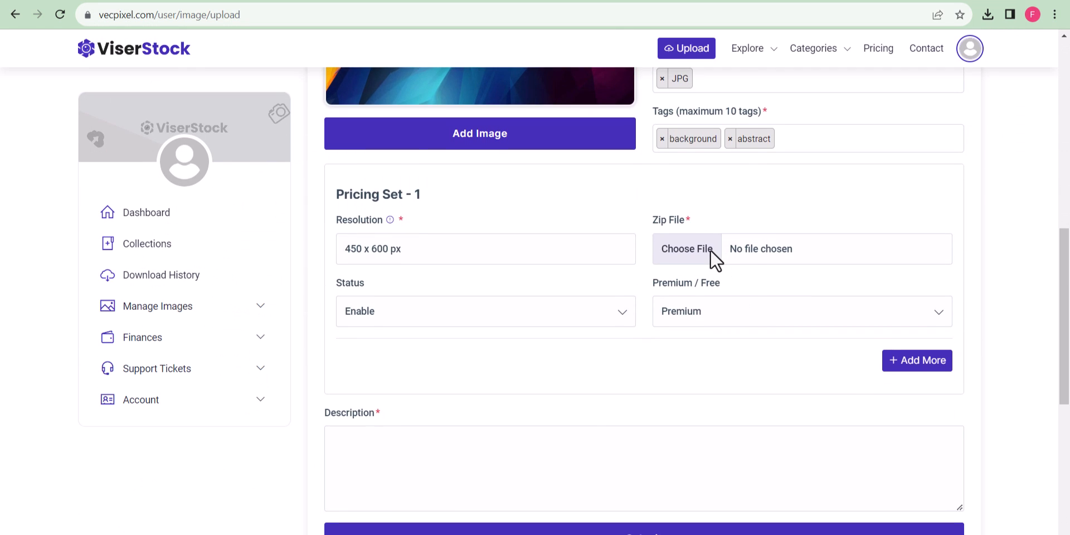
{"action": "left_click", "coordinate": [710, 249]}
{"action": "left_click", "coordinate": [166, 117]}
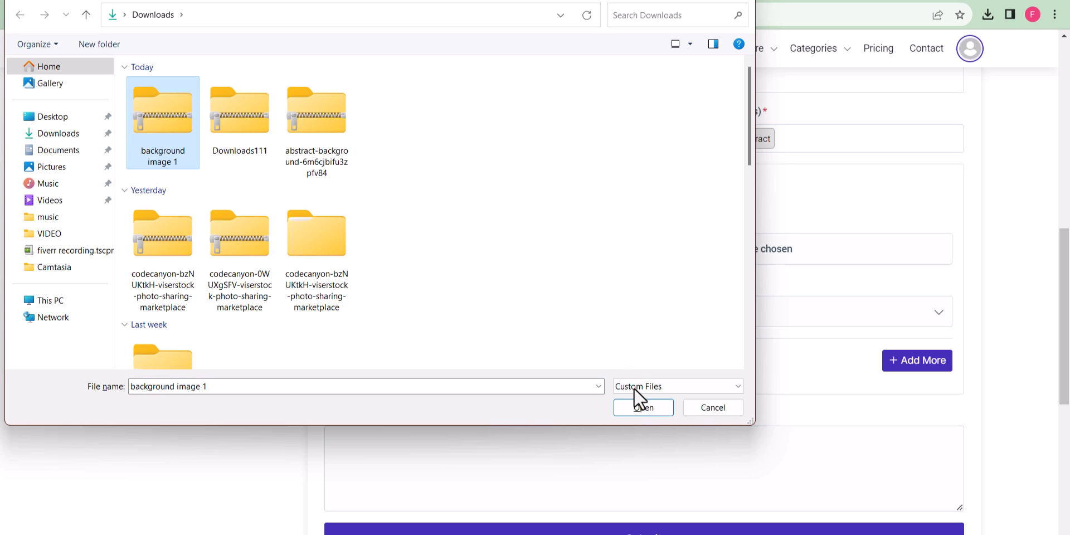
{"action": "left_click", "coordinate": [640, 407]}
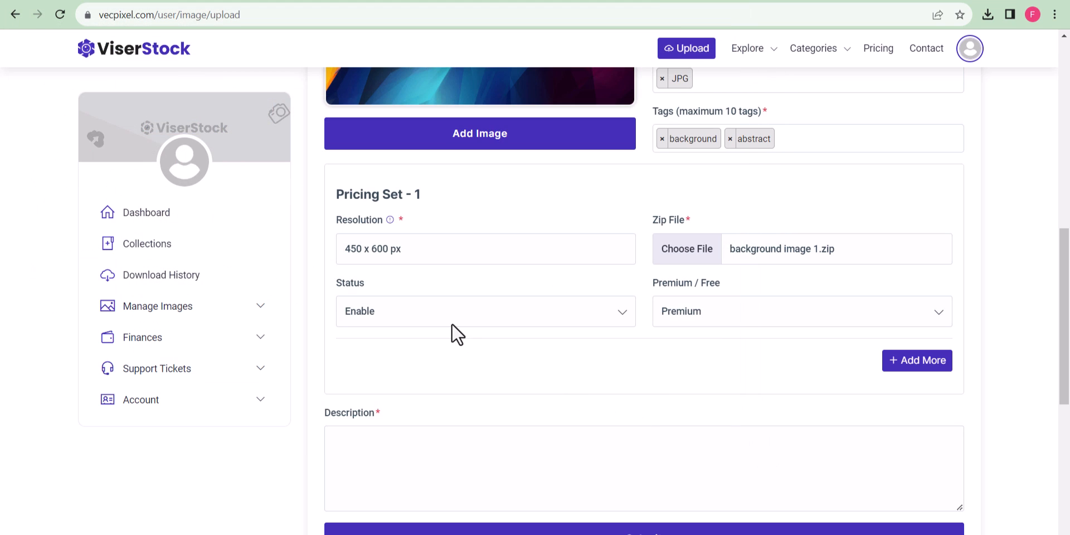
{"action": "left_click", "coordinate": [759, 318]}
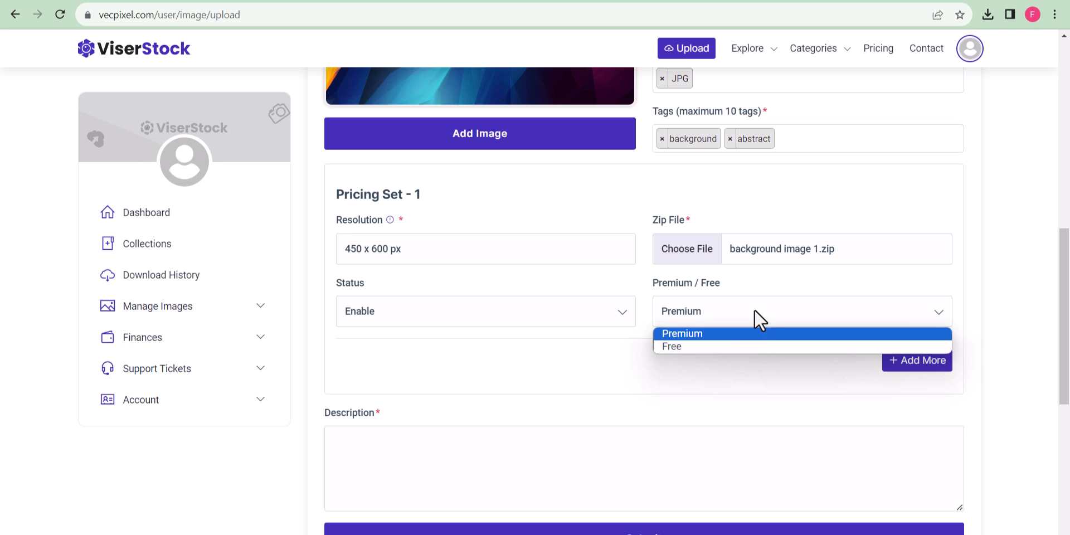
{"action": "left_click", "coordinate": [698, 346]}
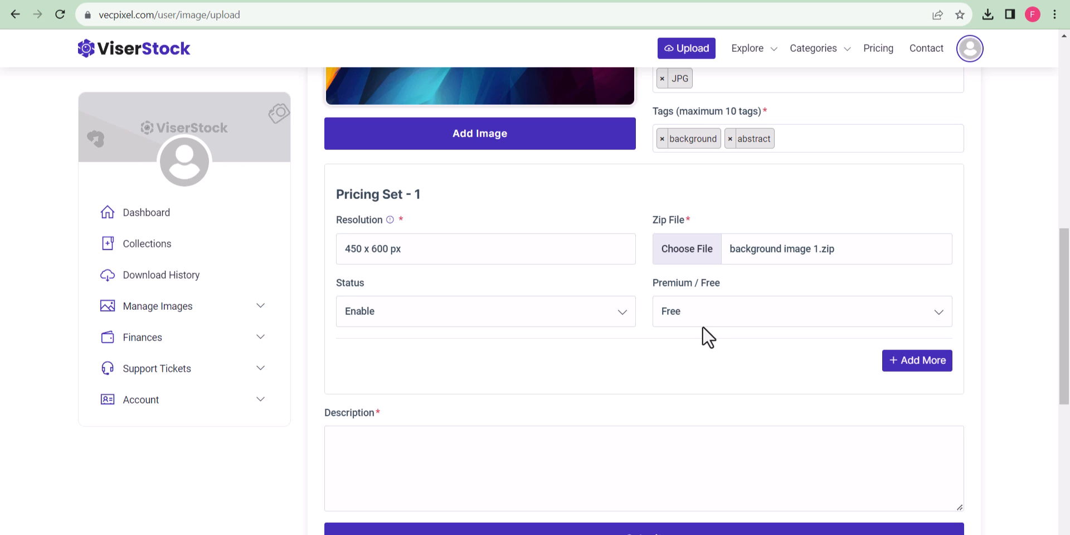
{"action": "scroll", "coordinate": [731, 349], "scroll_direction": "down", "scroll_amount": 2}
{"action": "left_click", "coordinate": [521, 353]}
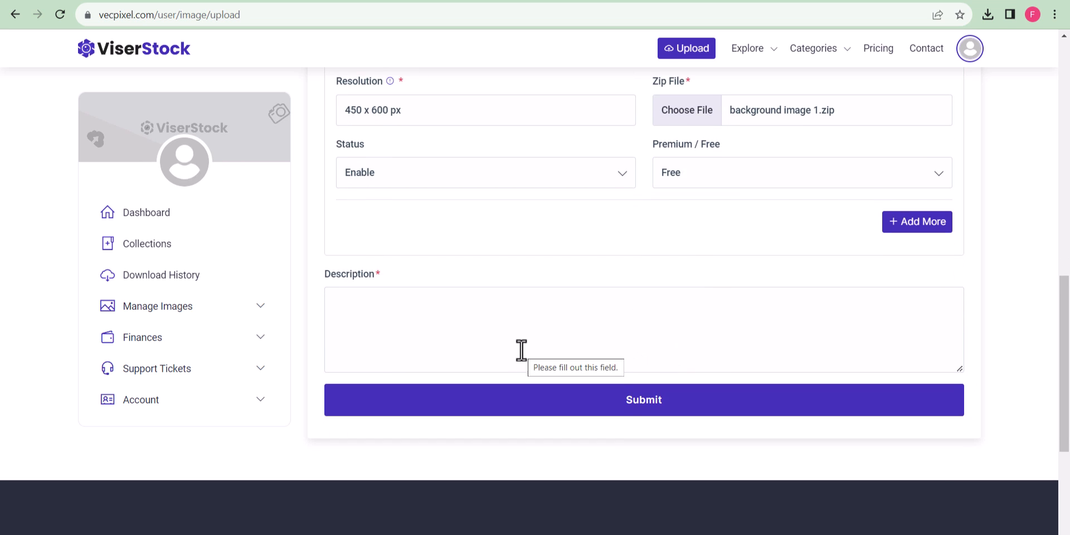
{"action": "type", "text": "This is a free image"}
{"action": "left_click", "coordinate": [621, 400]}
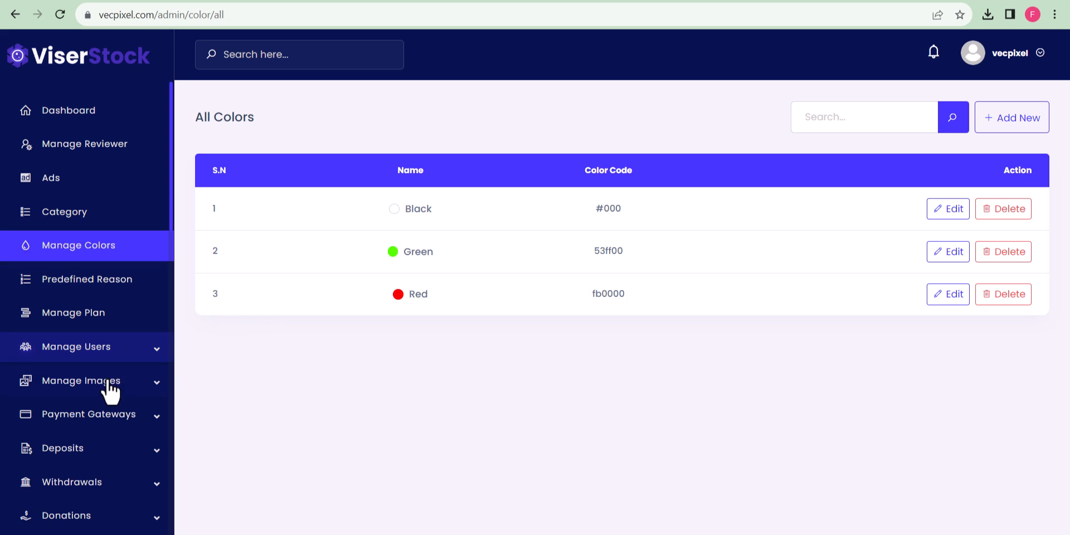
Open Background image 1's details from the pending images, keeping the Backgrounds category.
{"action": "scroll", "coordinate": [103, 409], "scroll_direction": "down", "scroll_amount": 1}
{"action": "scroll", "coordinate": [98, 379], "scroll_direction": "down", "scroll_amount": 1}
{"action": "scroll", "coordinate": [84, 362], "scroll_direction": "up", "scroll_amount": 2}
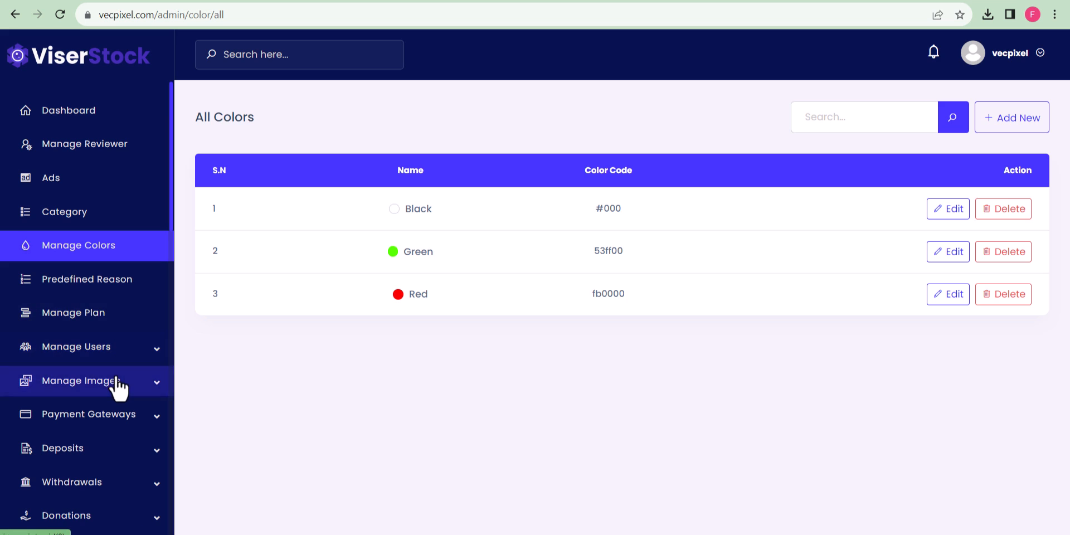
{"action": "left_click", "coordinate": [36, 383]}
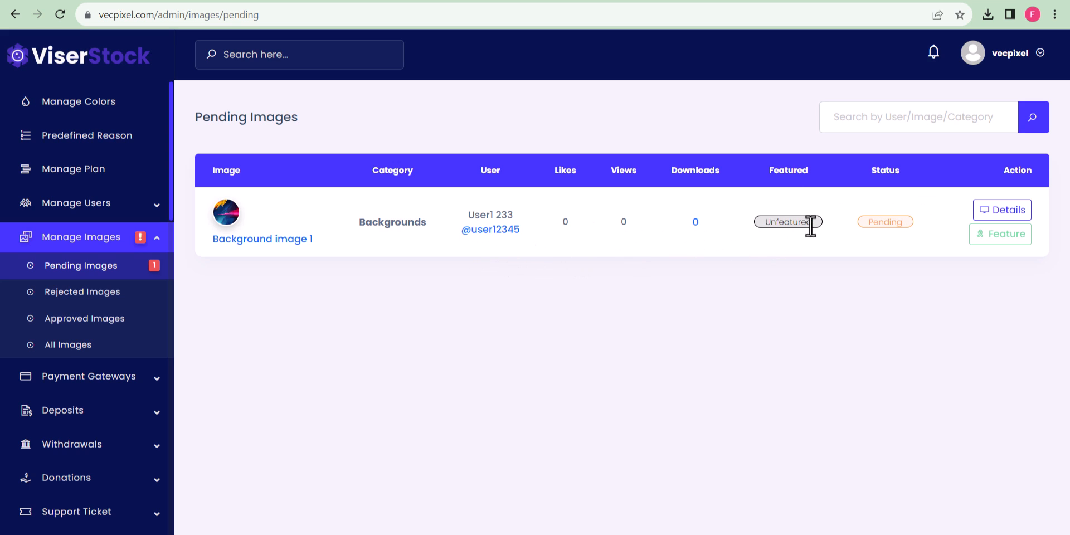
{"action": "left_click", "coordinate": [1002, 214]}
{"action": "scroll", "coordinate": [440, 417], "scroll_direction": "down", "scroll_amount": 2}
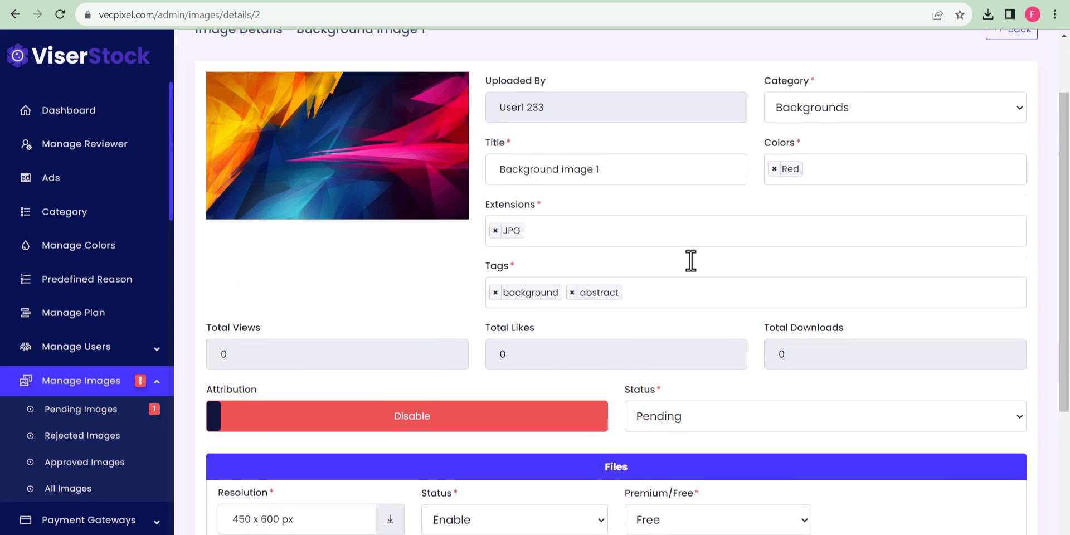
{"action": "scroll", "coordinate": [688, 263], "scroll_direction": "up", "scroll_amount": 2}
{"action": "left_click", "coordinate": [840, 201]}
{"action": "left_click", "coordinate": [842, 200]}
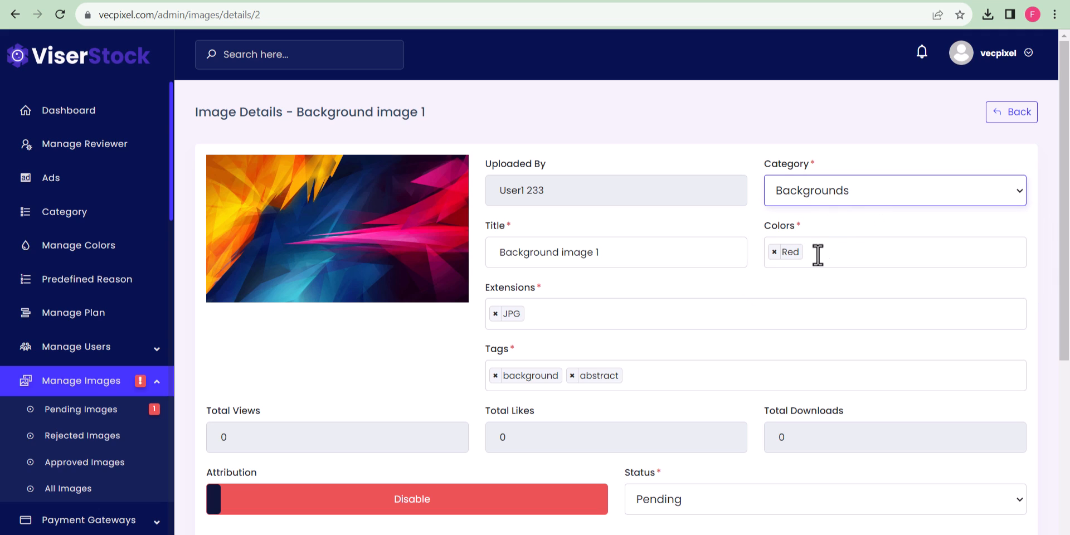
Enable attribution, approve and save the image, then browse the public Backgrounds category.
{"action": "scroll", "coordinate": [593, 300], "scroll_direction": "down", "scroll_amount": 3}
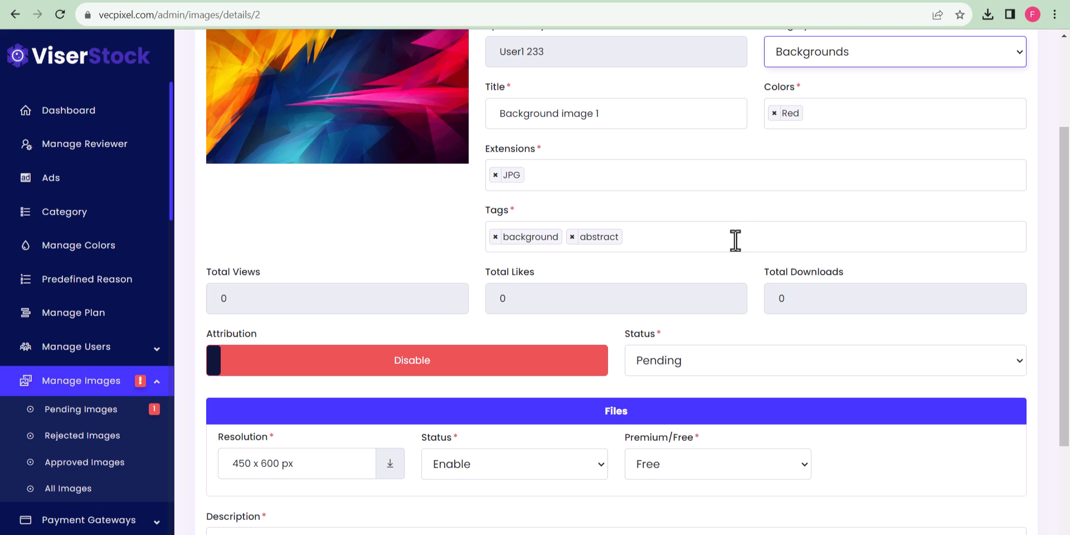
{"action": "scroll", "coordinate": [565, 356], "scroll_direction": "down", "scroll_amount": 3}
{"action": "left_click", "coordinate": [445, 222]}
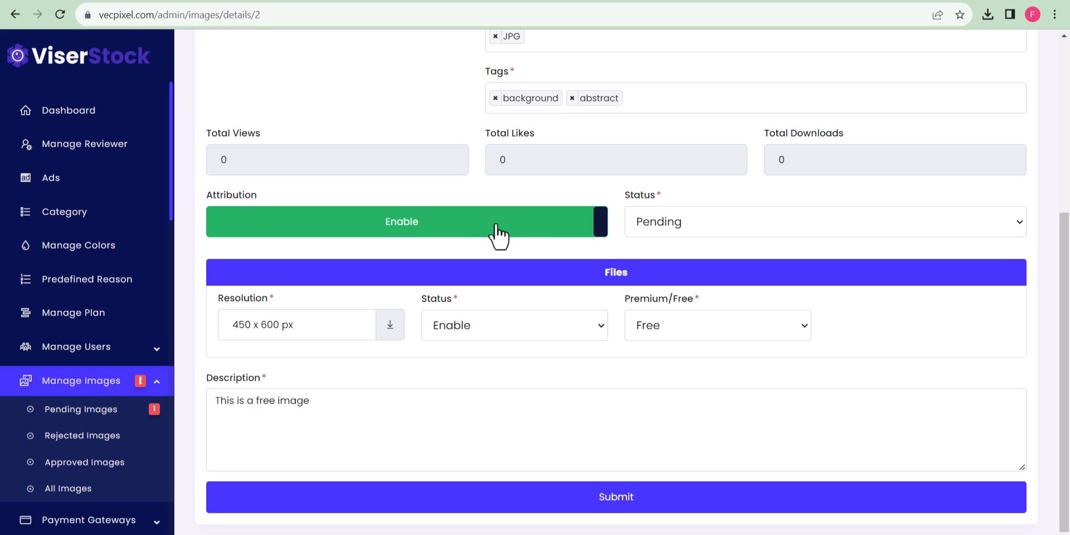
{"action": "left_click", "coordinate": [703, 229]}
{"action": "left_click", "coordinate": [689, 299]}
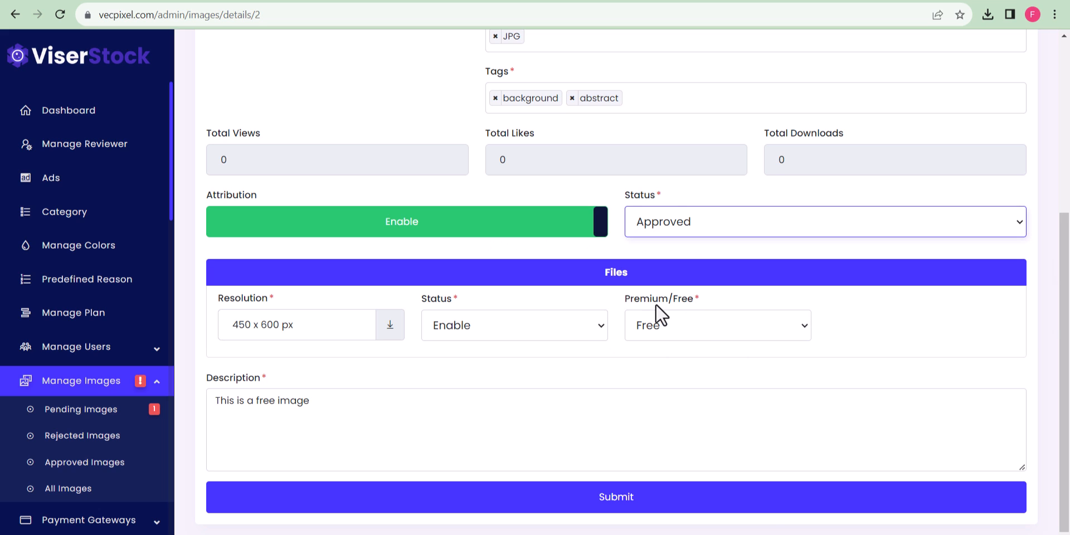
{"action": "key", "text": "Tab"}
{"action": "left_click", "coordinate": [571, 498]}
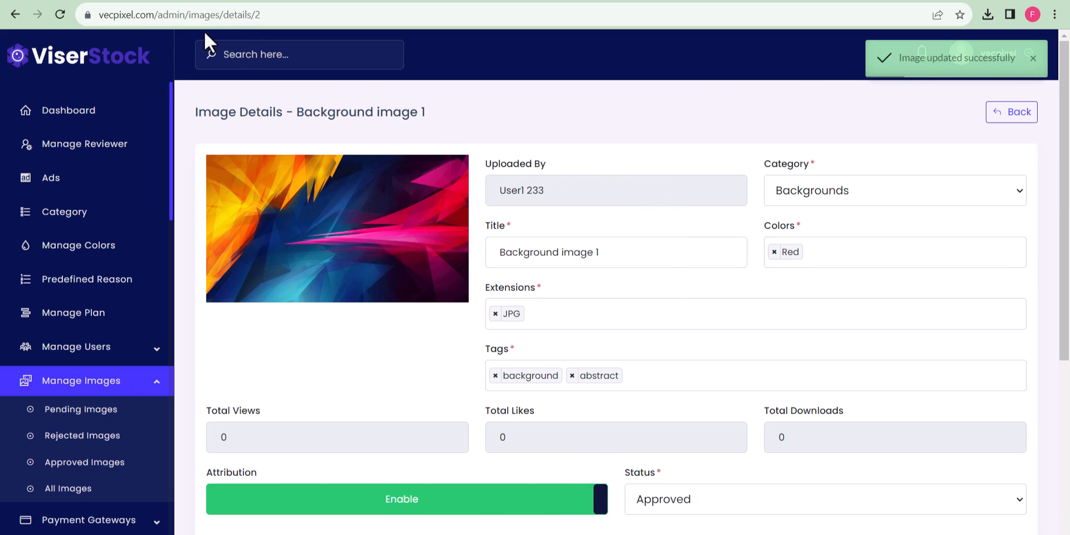
{"action": "left_click_drag", "start_coordinate": [161, 14], "coordinate": [37, 11]}
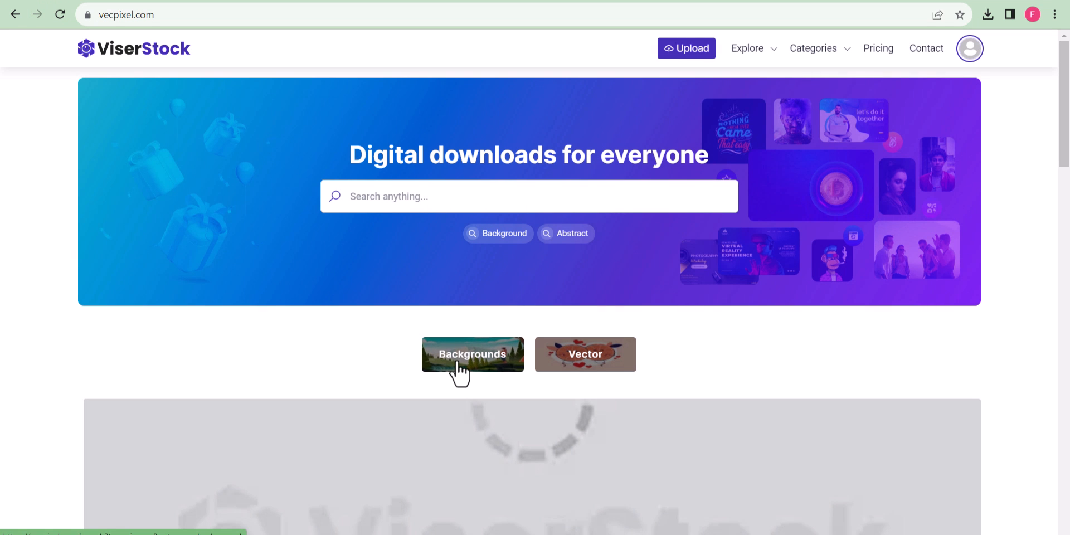
{"action": "left_click", "coordinate": [458, 368]}
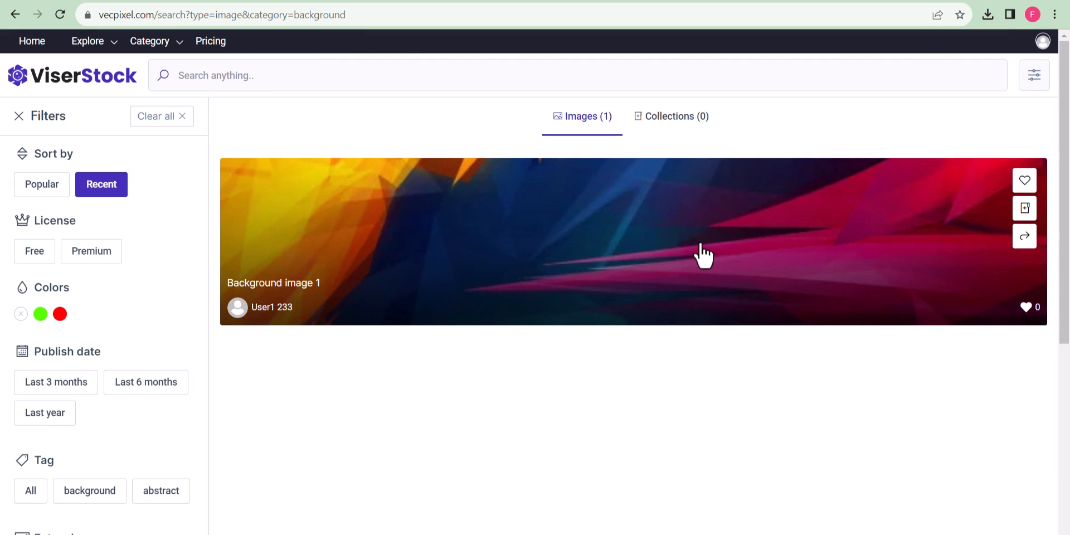
Open Background image 1's public page and check its JPG type, date, 450 x 600 px size and description.
{"action": "left_click", "coordinate": [701, 255]}
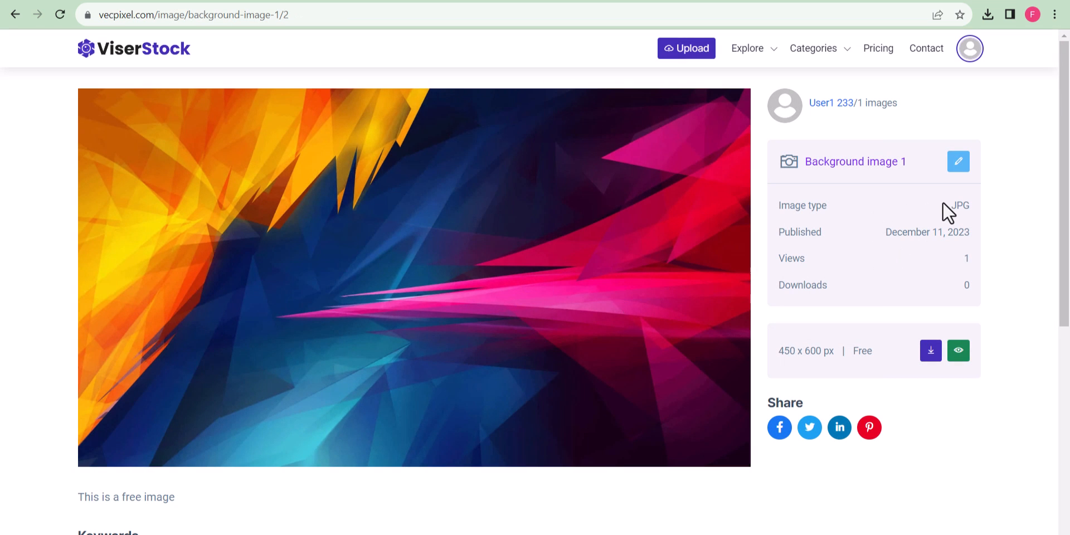
{"action": "left_click_drag", "start_coordinate": [942, 204], "coordinate": [974, 202]}
{"action": "left_click", "coordinate": [1005, 203]}
{"action": "left_click_drag", "start_coordinate": [893, 233], "coordinate": [981, 218]}
{"action": "left_click", "coordinate": [982, 218]}
{"action": "left_click_drag", "start_coordinate": [778, 351], "coordinate": [853, 353]}
{"action": "left_click", "coordinate": [818, 358]}
{"action": "scroll", "coordinate": [946, 449], "scroll_direction": "down", "scroll_amount": 3}
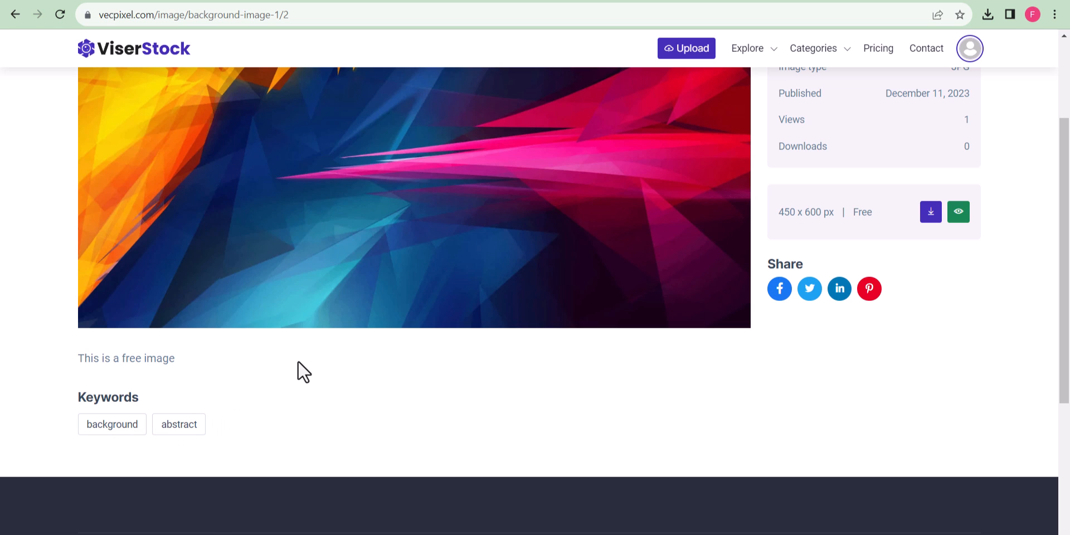
{"action": "left_click_drag", "start_coordinate": [75, 359], "coordinate": [265, 376]}
{"action": "left_click", "coordinate": [266, 375]}
{"action": "scroll", "coordinate": [497, 312], "scroll_direction": "up", "scroll_amount": 3}
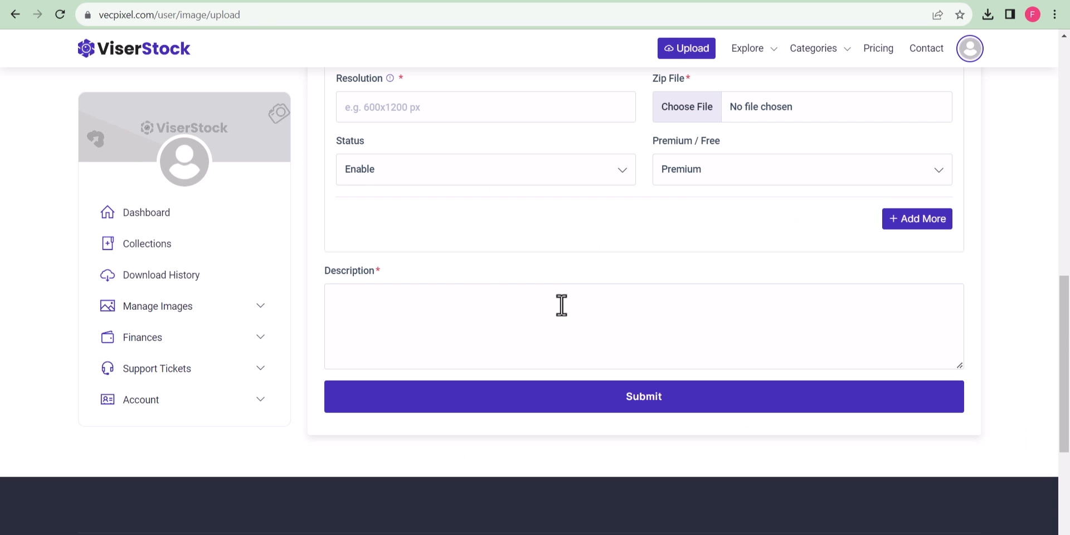
Load the mountain image 5853133 into a new upload.
{"action": "scroll", "coordinate": [554, 306], "scroll_direction": "up", "scroll_amount": 8}
{"action": "scroll", "coordinate": [500, 301], "scroll_direction": "down", "scroll_amount": 1}
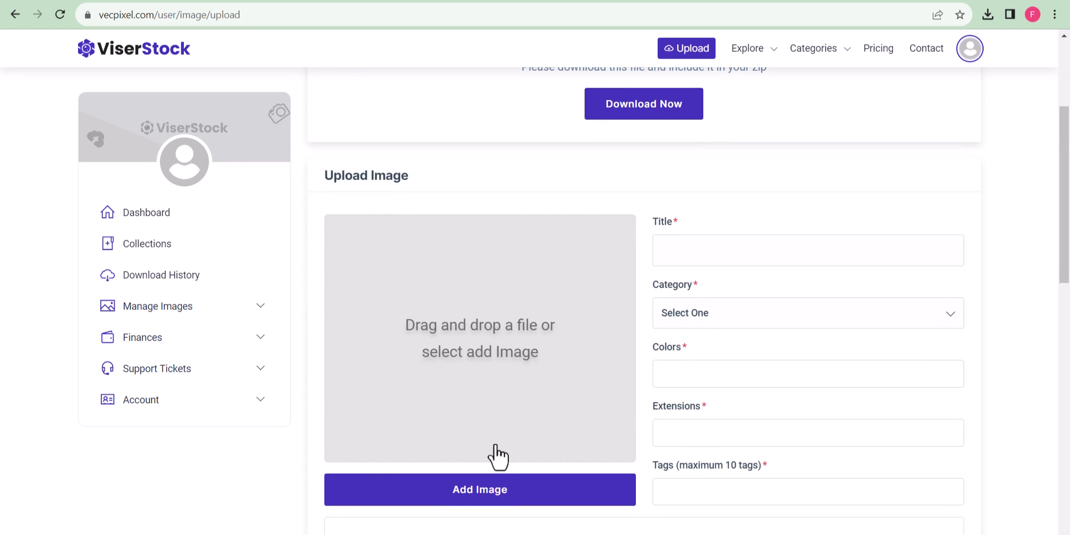
{"action": "left_click", "coordinate": [498, 490]}
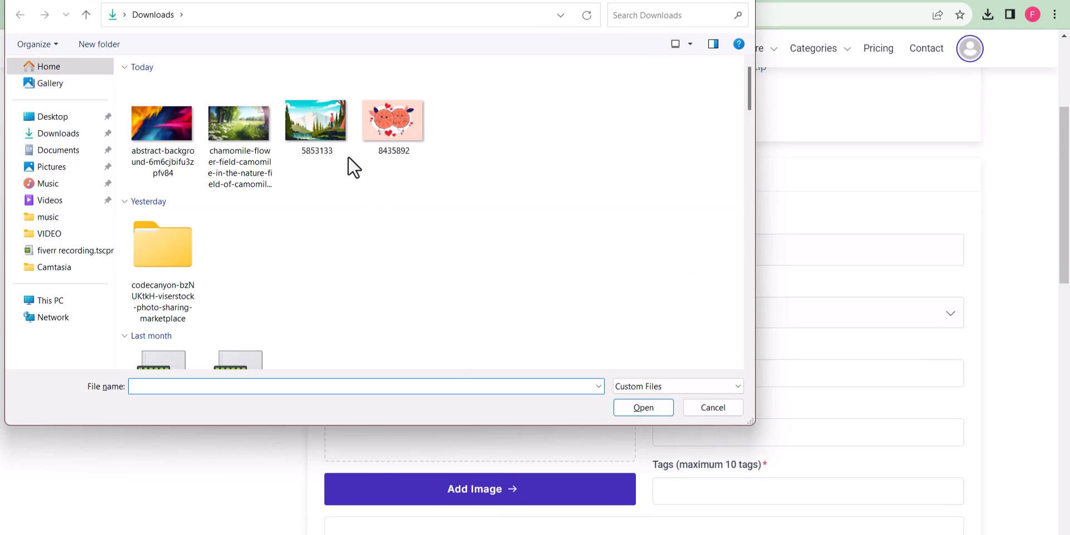
{"action": "left_click", "coordinate": [312, 122]}
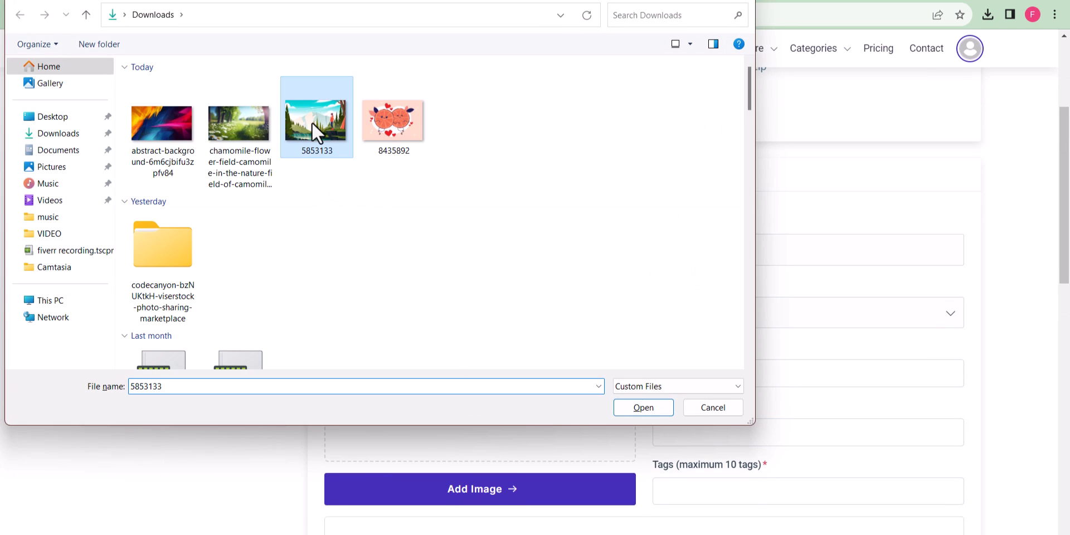
{"action": "left_click", "coordinate": [633, 408]}
Set category Backgrounds, colour Green, extension JPG, and tag it 'Oil paint'.
{"action": "left_click", "coordinate": [780, 313]}
{"action": "left_click", "coordinate": [724, 358]}
{"action": "scroll", "coordinate": [966, 320], "scroll_direction": "down", "scroll_amount": 1}
{"action": "left_click", "coordinate": [725, 307]}
{"action": "left_click", "coordinate": [712, 380]}
{"action": "left_click", "coordinate": [715, 368]}
{"action": "left_click", "coordinate": [713, 395]}
{"action": "left_click", "coordinate": [717, 428]}
{"action": "type", "text": "Oil paint"}
{"action": "key", "text": "Return"}
Enter resolution 600, attach premium image.zip, add the description 'This is a' and submit.
{"action": "scroll", "coordinate": [718, 429], "scroll_direction": "down", "scroll_amount": 3}
{"action": "left_click", "coordinate": [434, 333]}
{"action": "type", "text": "600"}
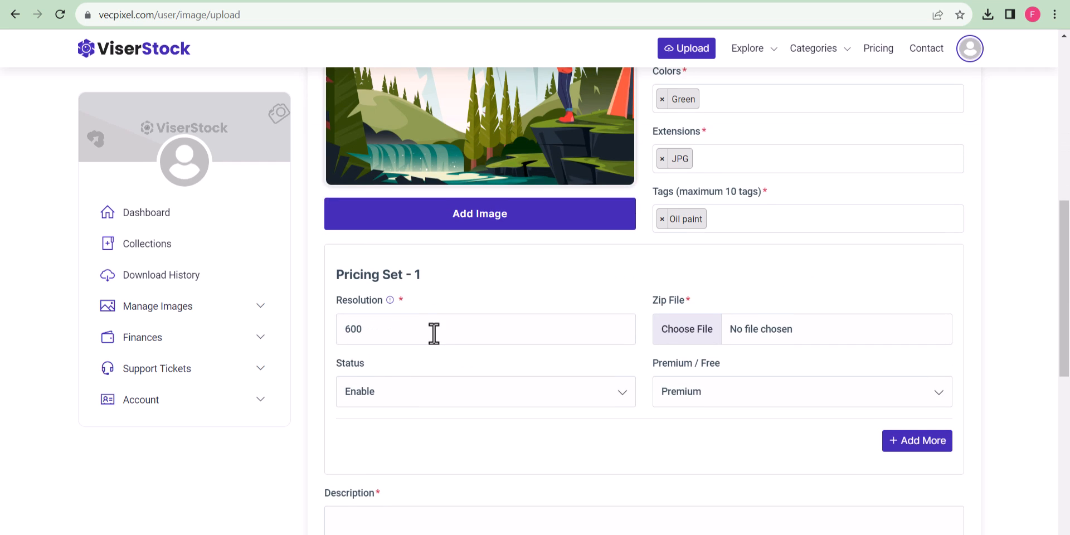
{"action": "left_click", "coordinate": [687, 329]}
{"action": "double_click", "coordinate": [179, 144]}
{"action": "scroll", "coordinate": [430, 423], "scroll_direction": "down", "scroll_amount": 2}
{"action": "left_click", "coordinate": [433, 422]}
{"action": "type", "text": "This is a premium image, so you have to take a premium subscription"}
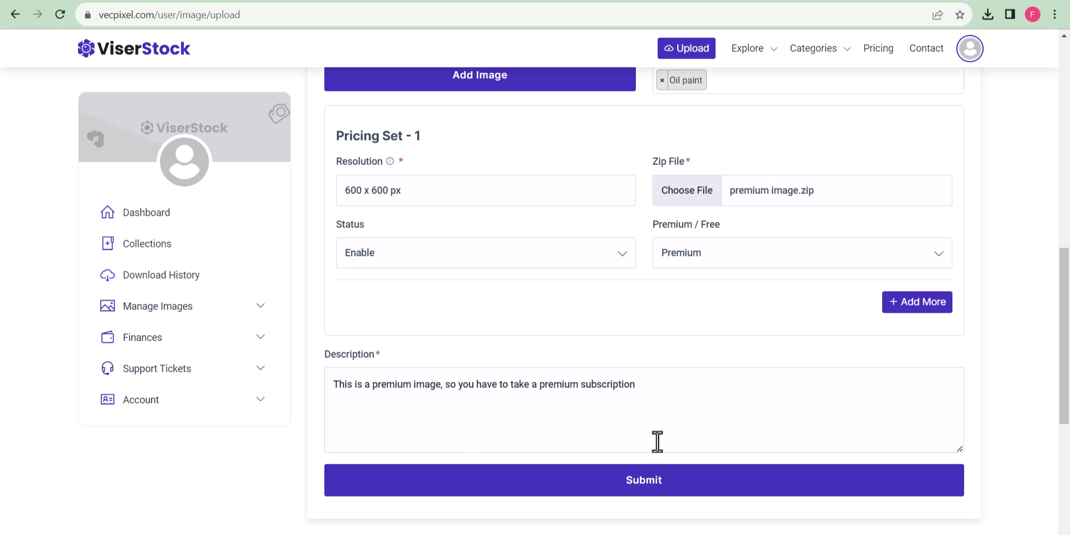
{"action": "left_click", "coordinate": [685, 482]}
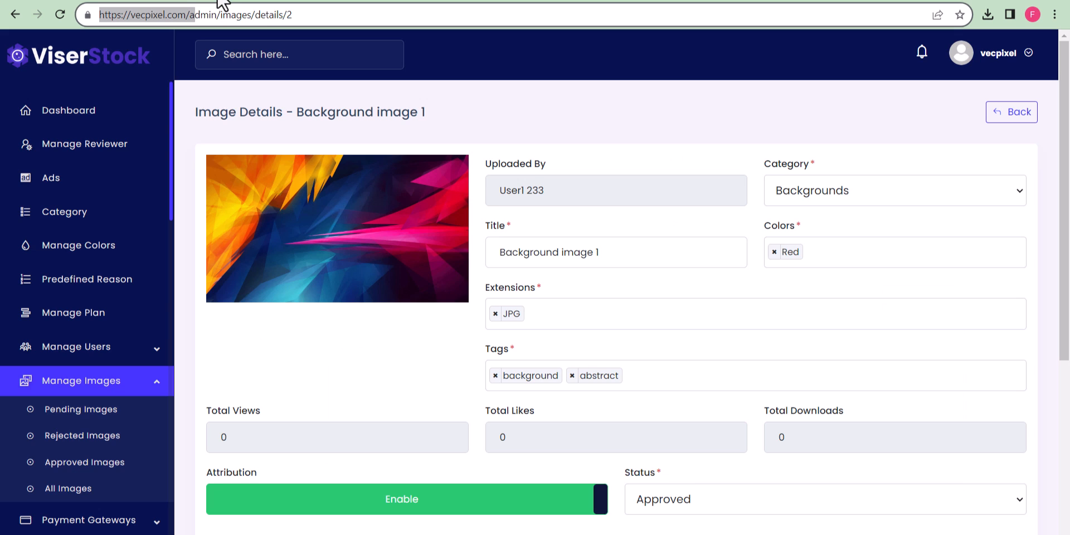
Open the pending premium image's details, set its status to Approved and save.
{"action": "left_click", "coordinate": [62, 412]}
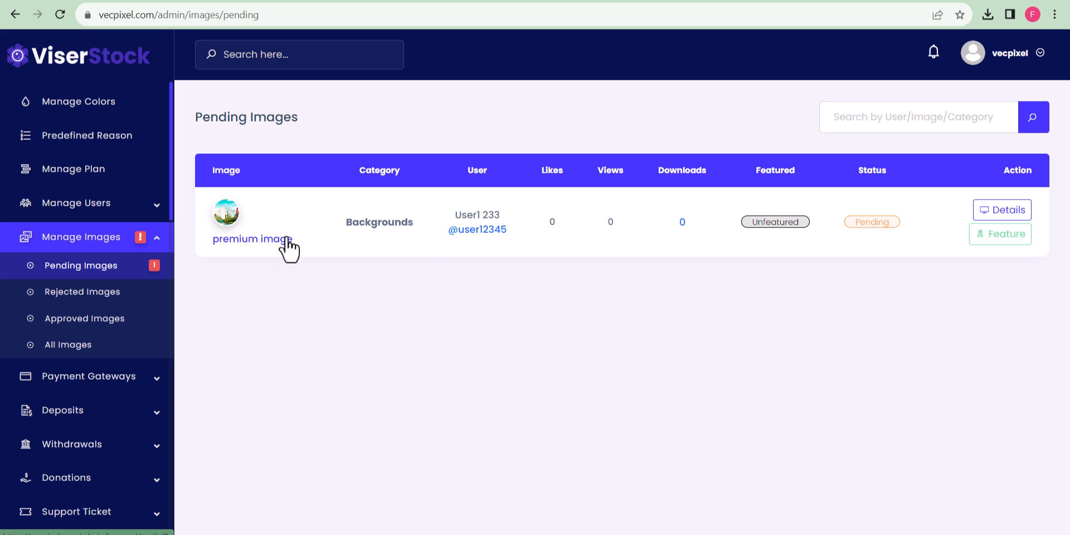
{"action": "left_click", "coordinate": [280, 240]}
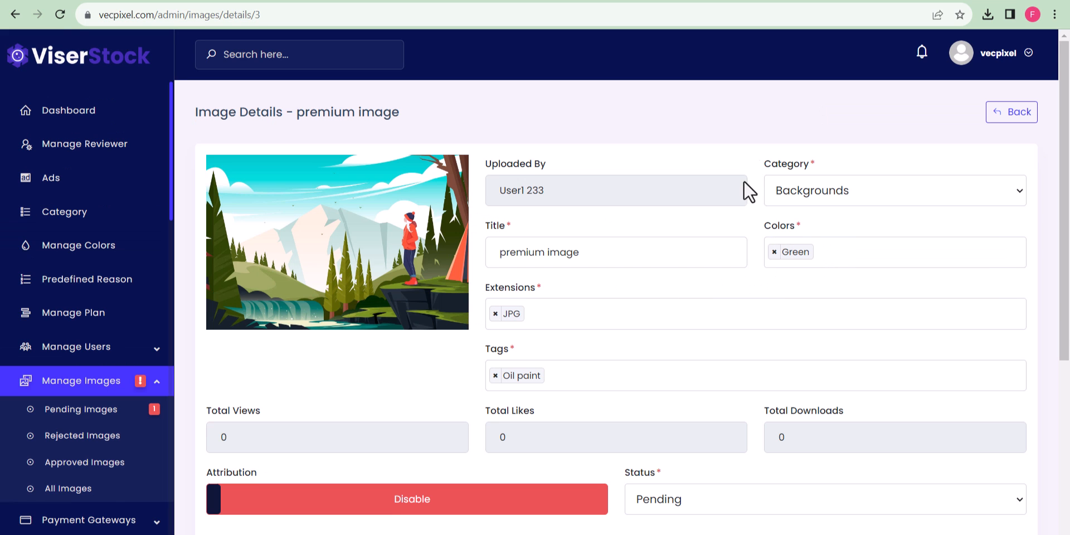
{"action": "scroll", "coordinate": [724, 295], "scroll_direction": "down", "scroll_amount": 3}
{"action": "left_click", "coordinate": [680, 301]}
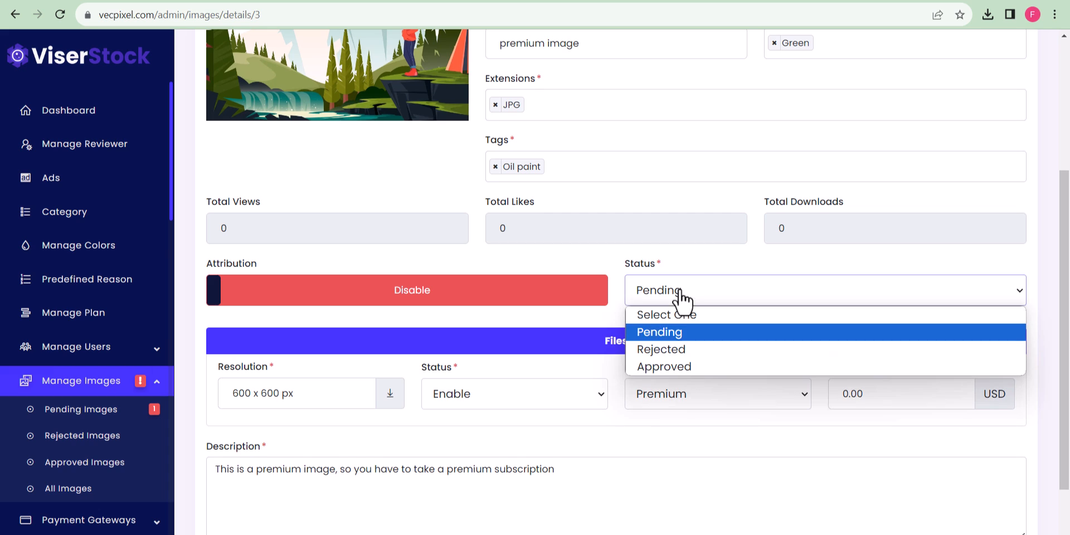
{"action": "left_click", "coordinate": [694, 365]}
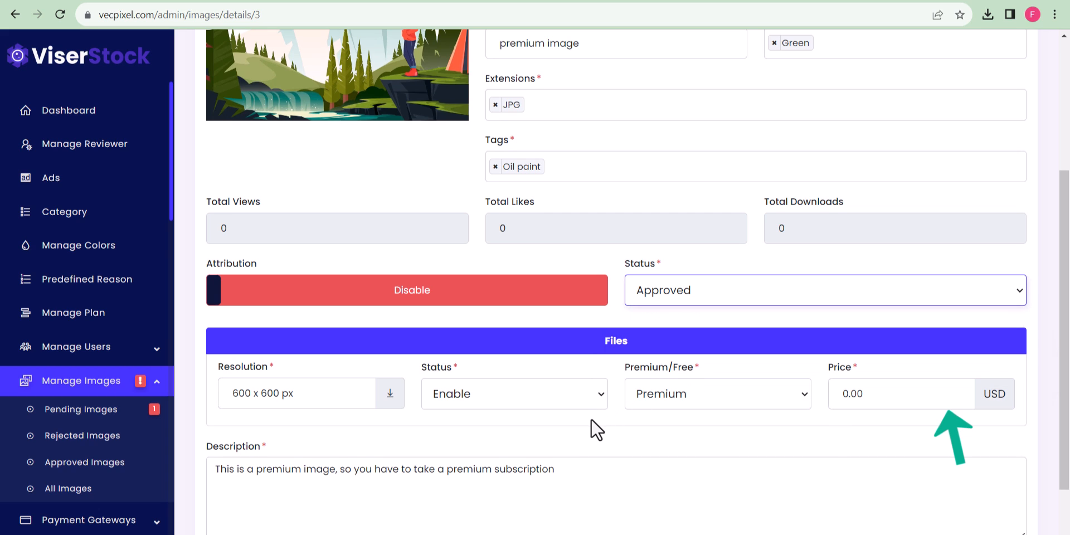
{"action": "scroll", "coordinate": [580, 422], "scroll_direction": "down", "scroll_amount": 1}
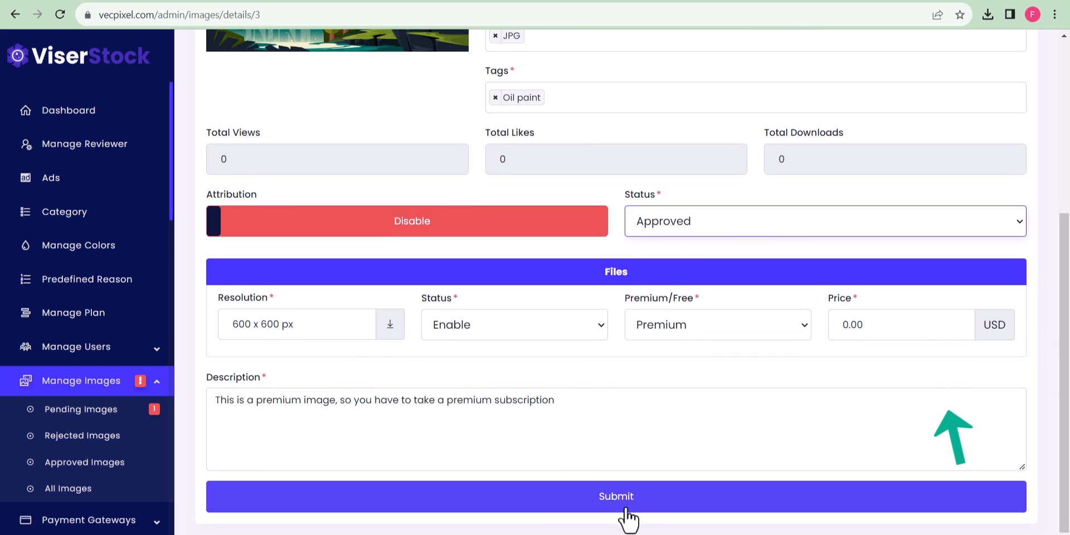
{"action": "left_click", "coordinate": [645, 504]}
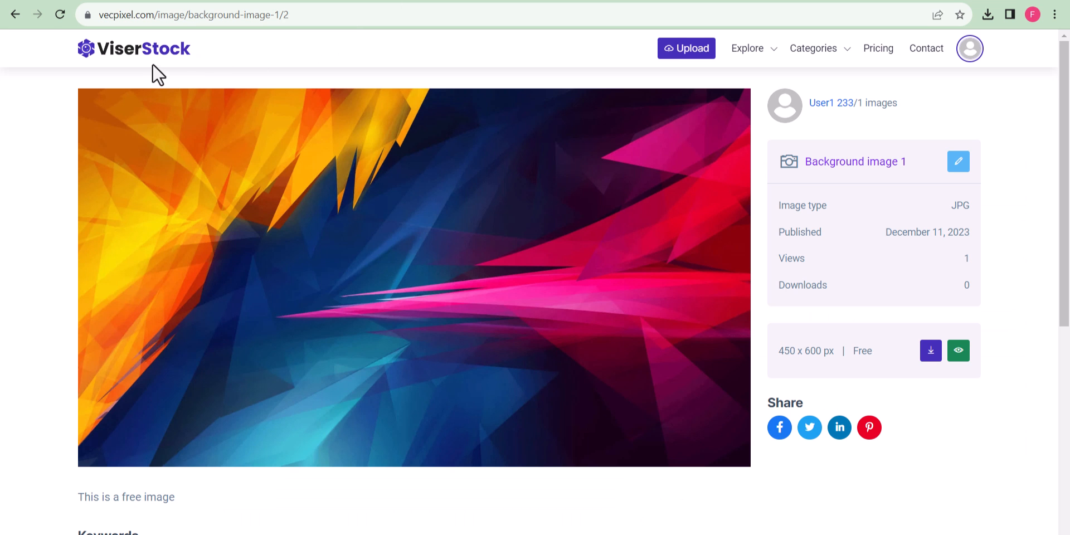
{"action": "left_click", "coordinate": [155, 56]}
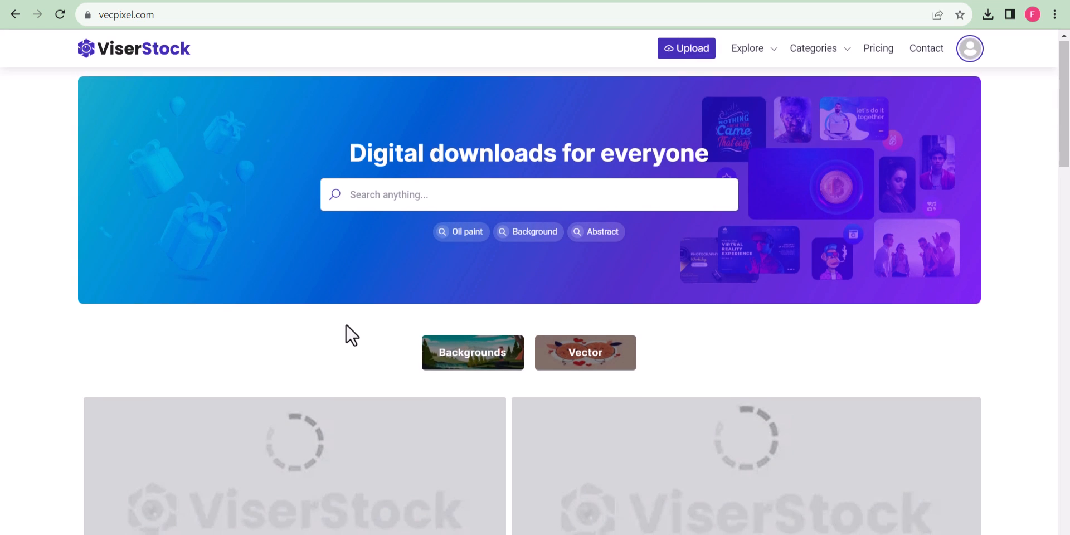
View the premium mountain image's public page, then return to the admin image details.
{"action": "scroll", "coordinate": [345, 325], "scroll_direction": "down", "scroll_amount": 4}
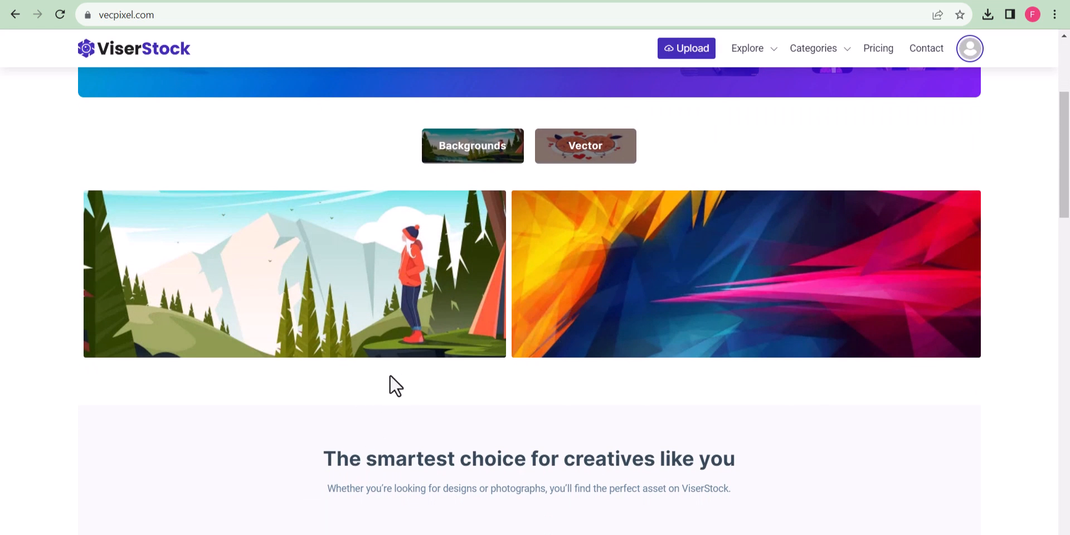
{"action": "left_click", "coordinate": [342, 287]}
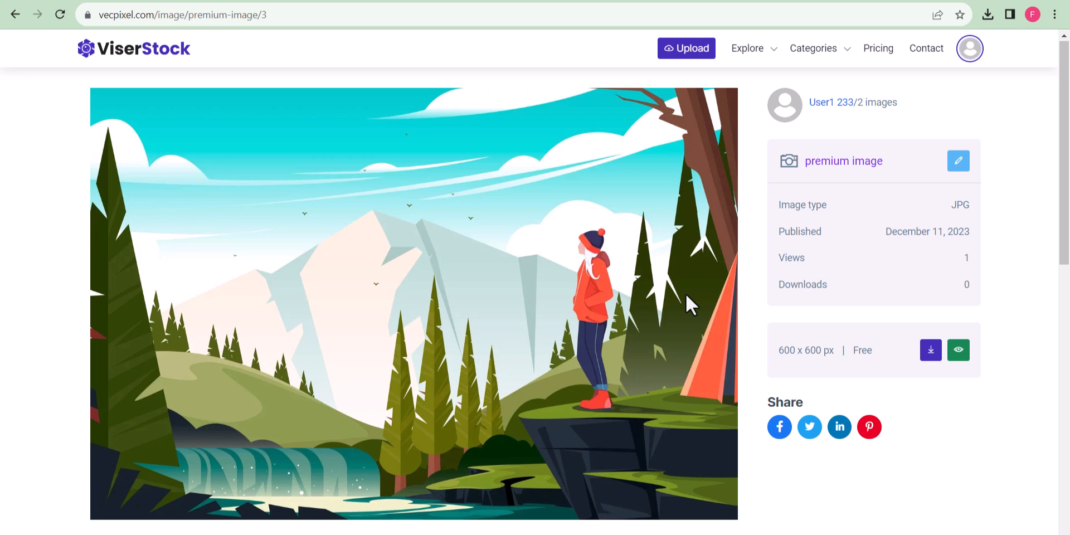
{"action": "left_click", "coordinate": [121, 0]}
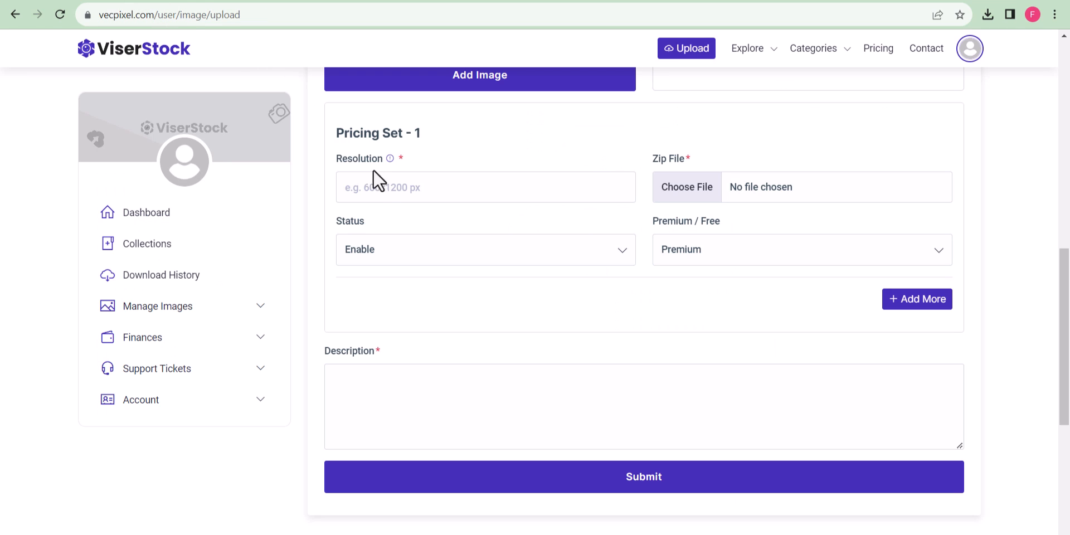
{"action": "left_click", "coordinate": [251, 1]}
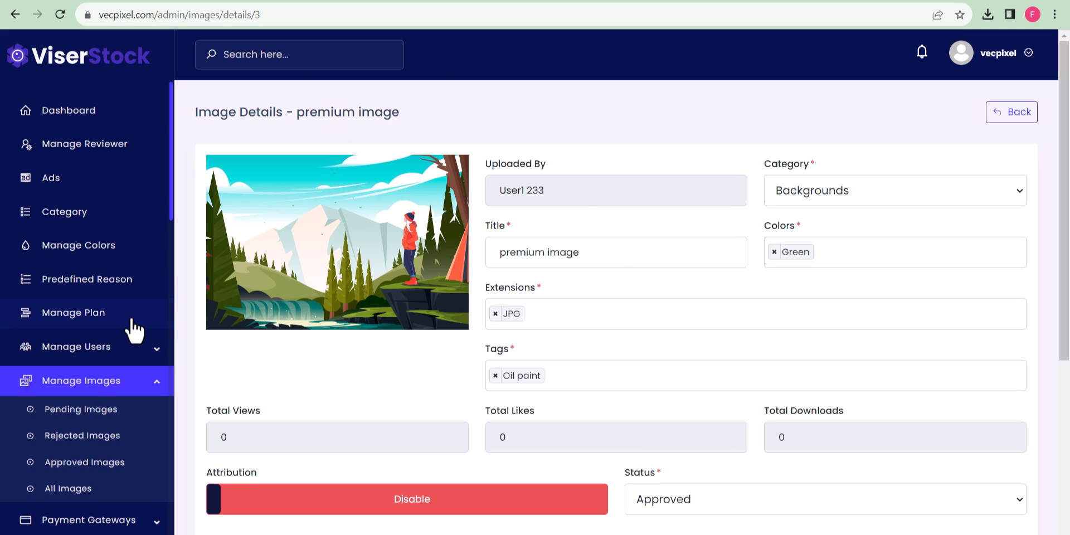
Add a new plan named Basic priced 5 USD monthly and 50 USD yearly.
{"action": "left_click", "coordinate": [106, 313]}
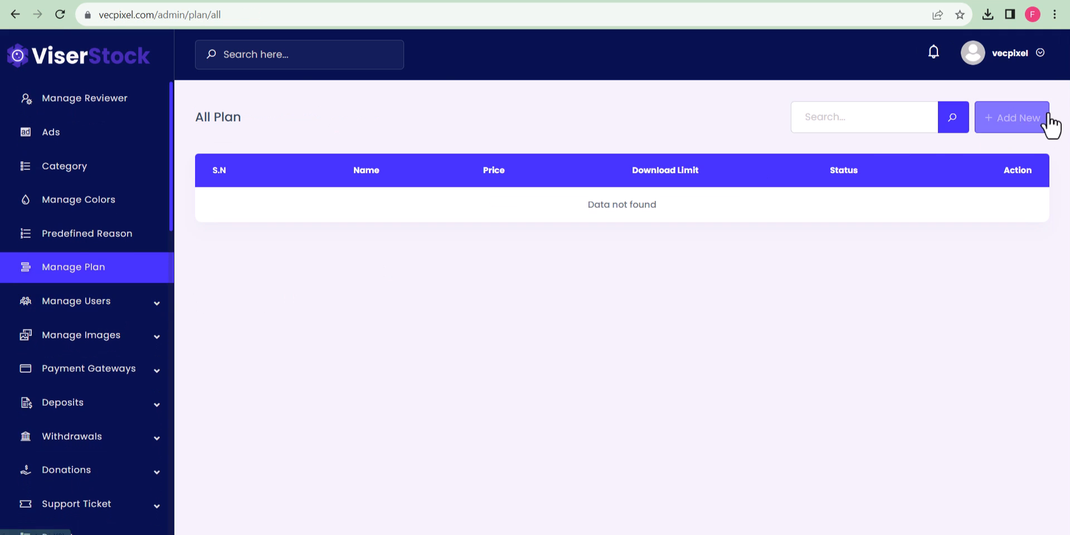
{"action": "left_click", "coordinate": [1020, 124]}
{"action": "left_click", "coordinate": [454, 141]}
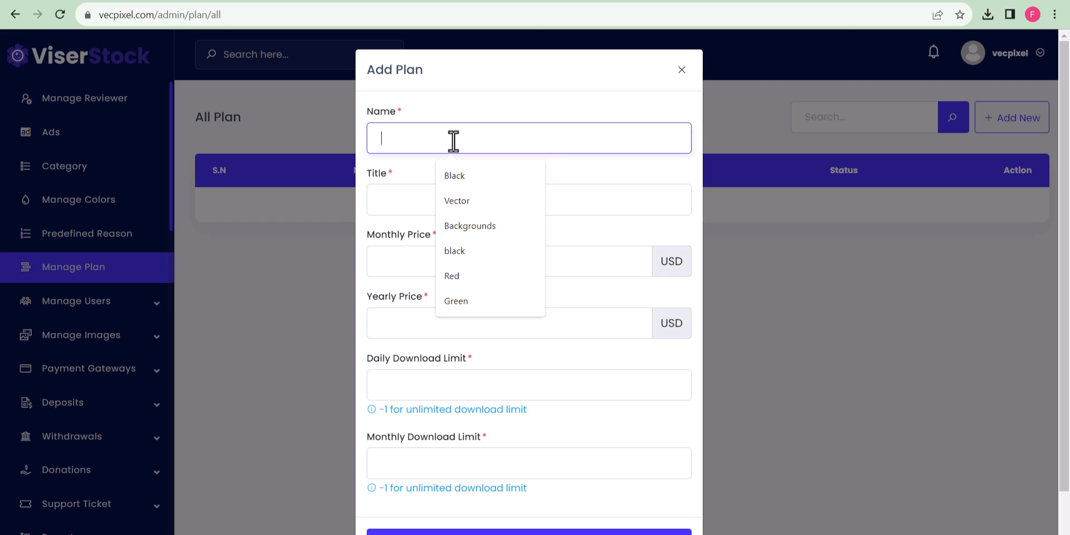
{"action": "type", "text": "Basic"}
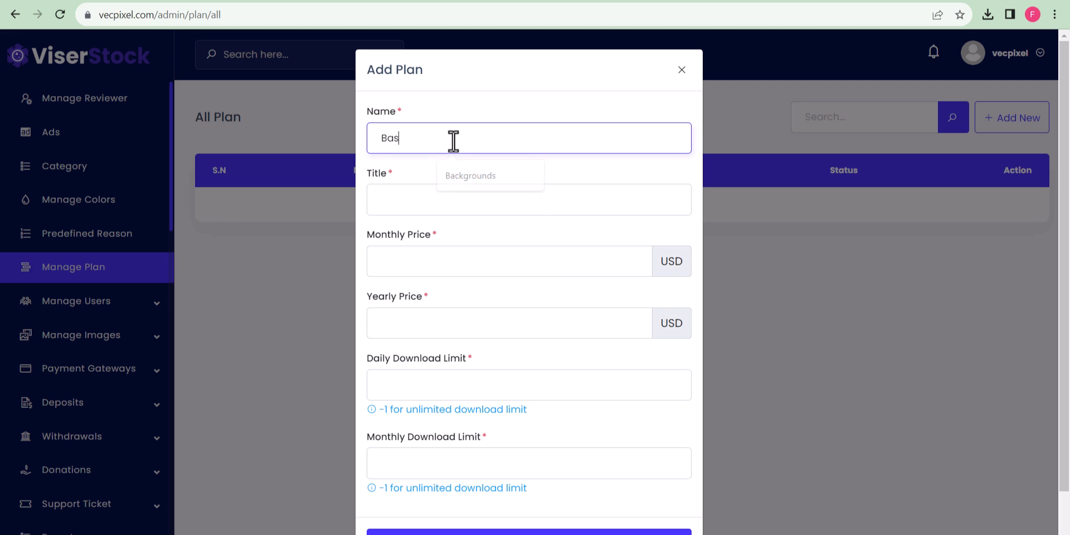
{"action": "left_click", "coordinate": [423, 199]}
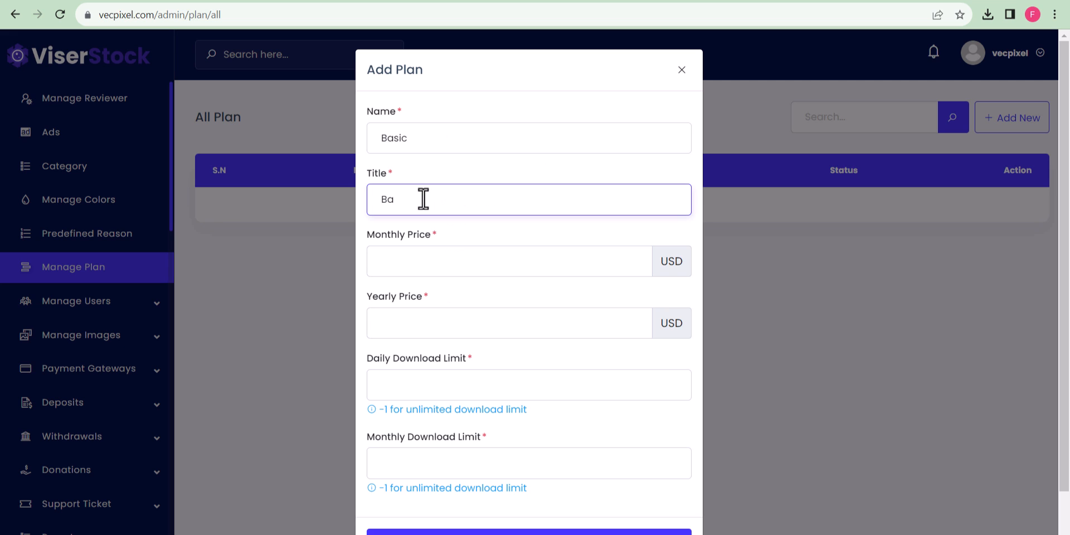
{"action": "left_click", "coordinate": [472, 272]}
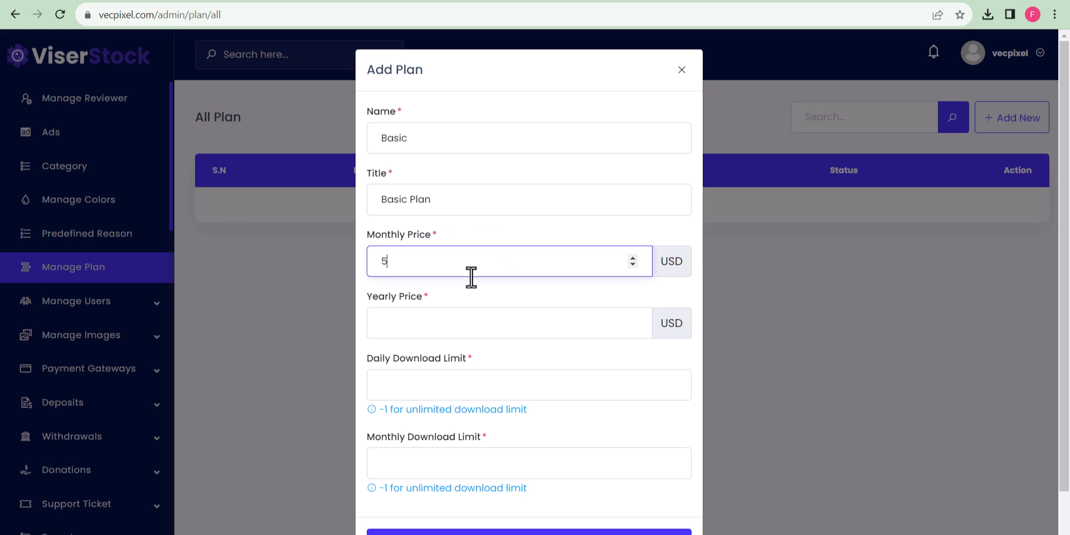
{"action": "left_click", "coordinate": [444, 318]}
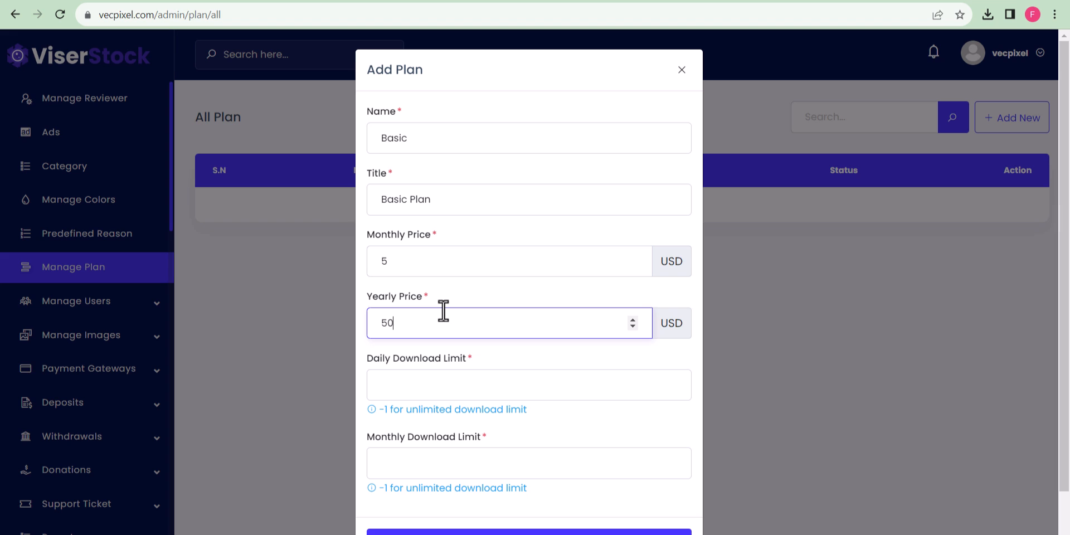
{"action": "type", "text": "50"}
Set 20 daily and 500 monthly download limits and save the Basic plan.
{"action": "scroll", "coordinate": [463, 323], "scroll_direction": "down", "scroll_amount": 2}
{"action": "left_click", "coordinate": [430, 334]}
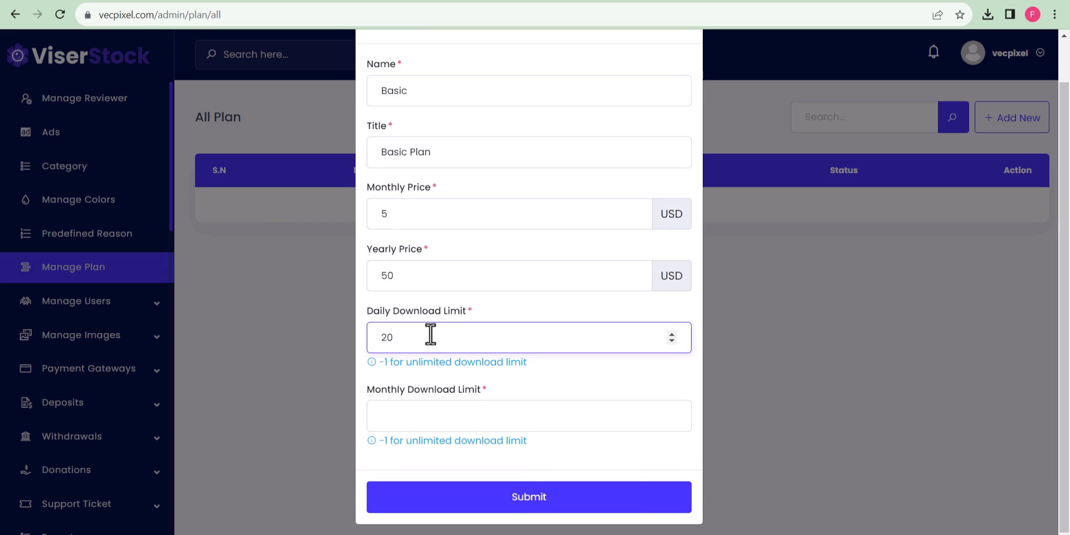
{"action": "left_click", "coordinate": [434, 405]}
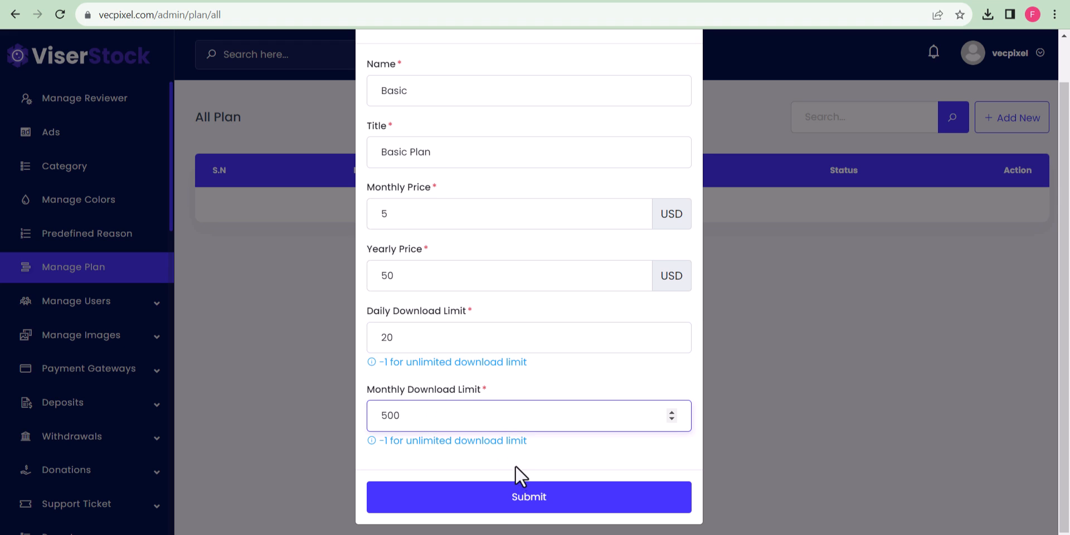
{"action": "left_click", "coordinate": [520, 501]}
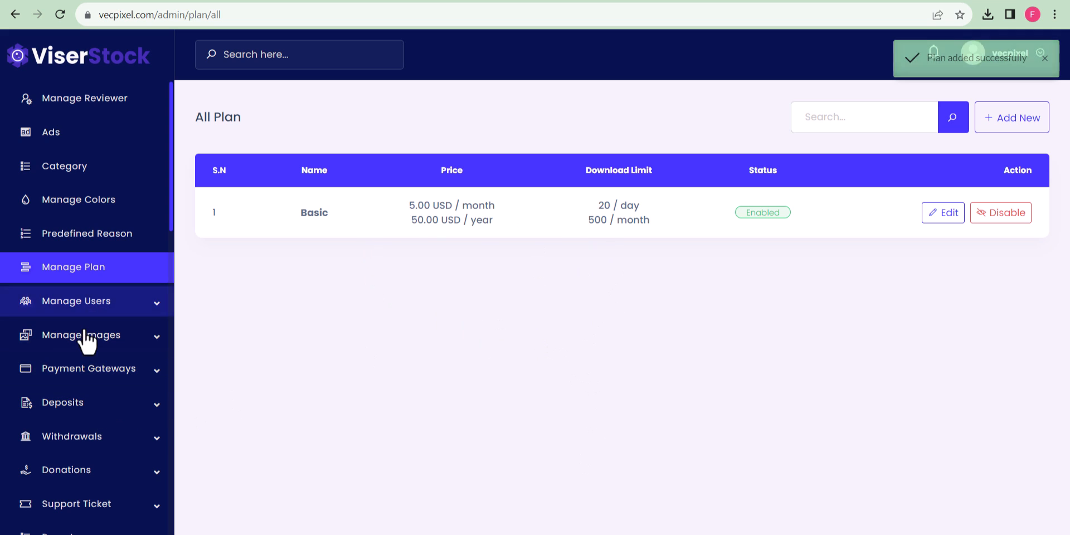
{"action": "scroll", "coordinate": [94, 390], "scroll_direction": "up", "scroll_amount": 1}
{"action": "scroll", "coordinate": [95, 401], "scroll_direction": "down", "scroll_amount": 3}
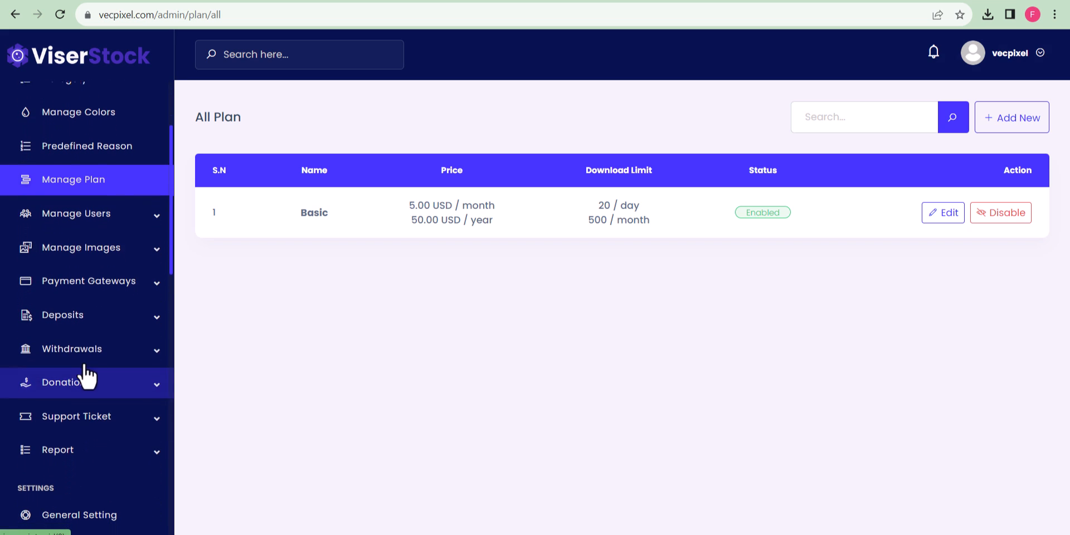
Review the RazorPay gateway's Key Id and Key Secret fields and choose INR as its currency.
{"action": "left_click", "coordinate": [131, 276]}
{"action": "left_click", "coordinate": [89, 328]}
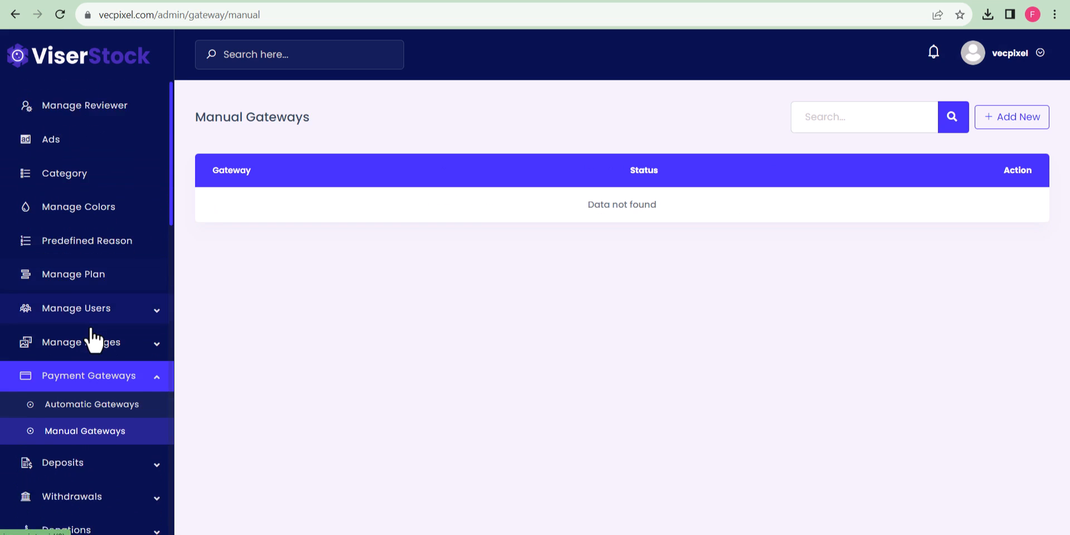
{"action": "left_click", "coordinate": [134, 240]}
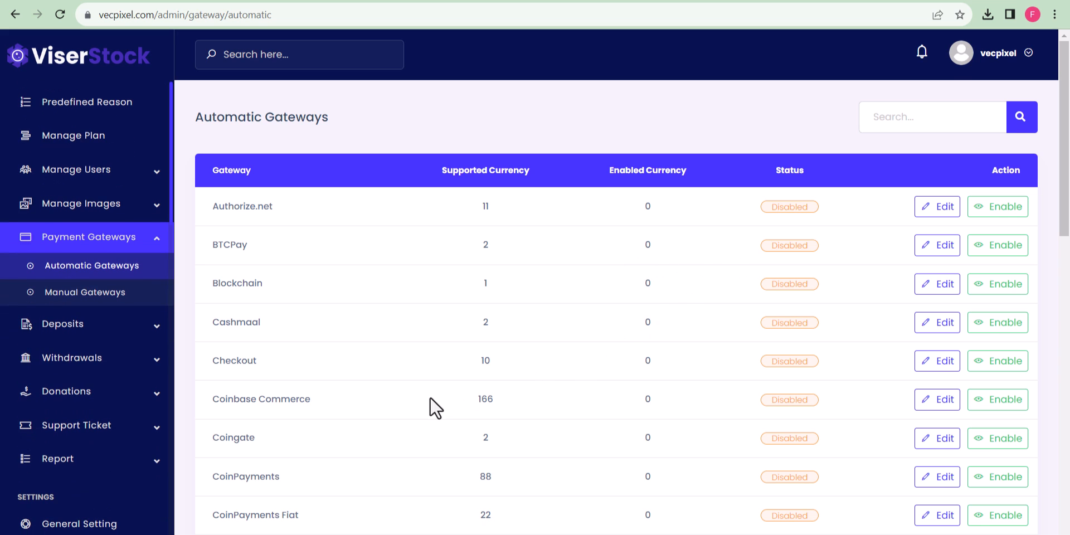
{"action": "scroll", "coordinate": [433, 407], "scroll_direction": "down", "scroll_amount": 5}
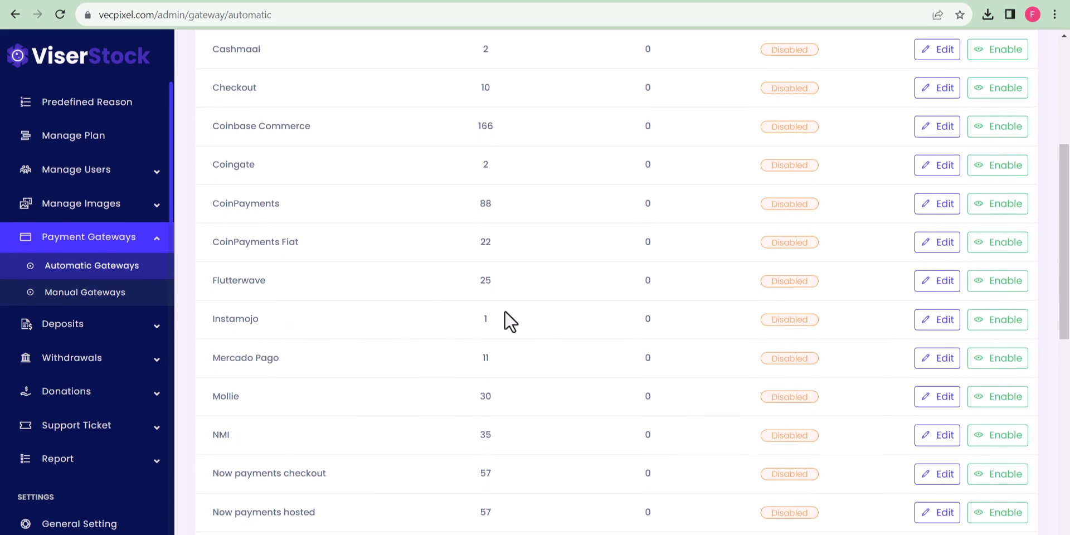
{"action": "scroll", "coordinate": [301, 394], "scroll_direction": "down", "scroll_amount": 4}
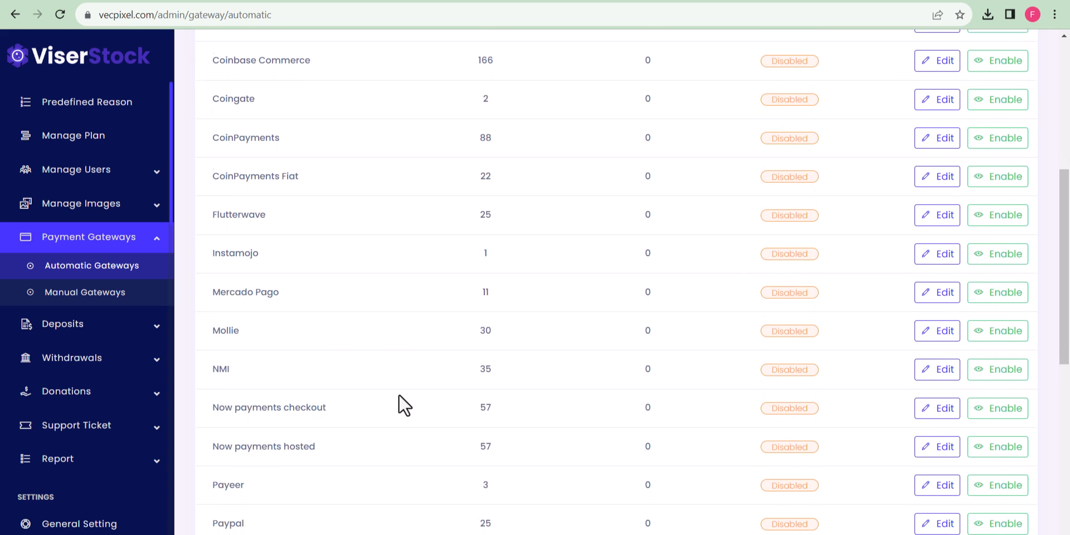
{"action": "scroll", "coordinate": [371, 426], "scroll_direction": "down", "scroll_amount": 4}
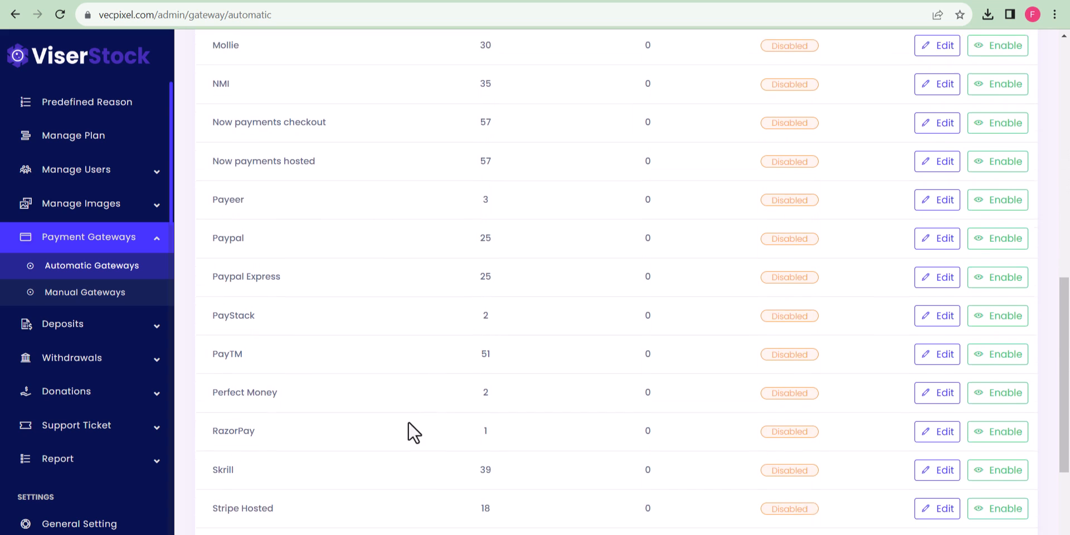
{"action": "left_click", "coordinate": [942, 380]}
{"action": "left_click", "coordinate": [368, 262]}
{"action": "left_click", "coordinate": [702, 266]}
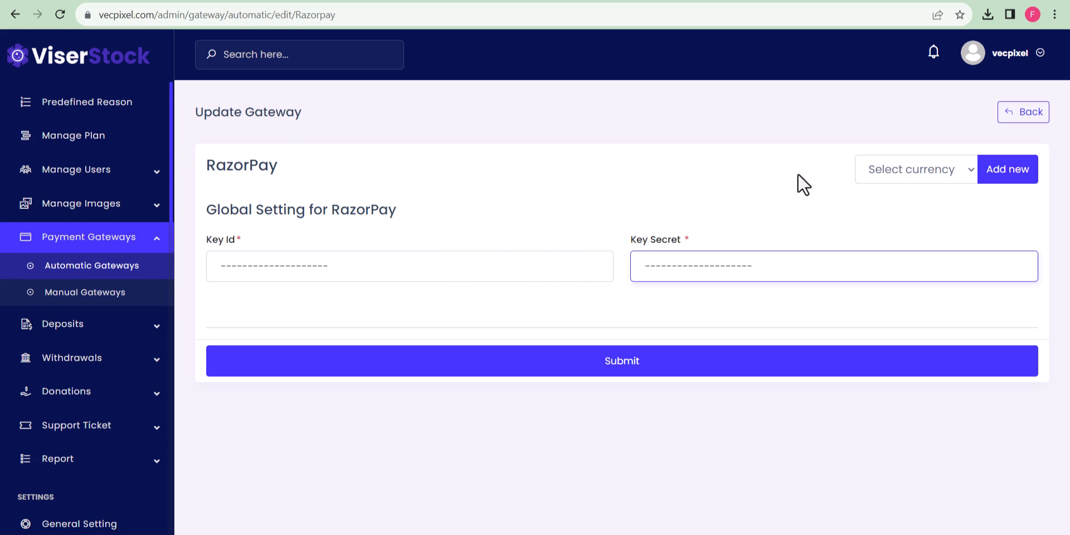
{"action": "left_click", "coordinate": [889, 174]}
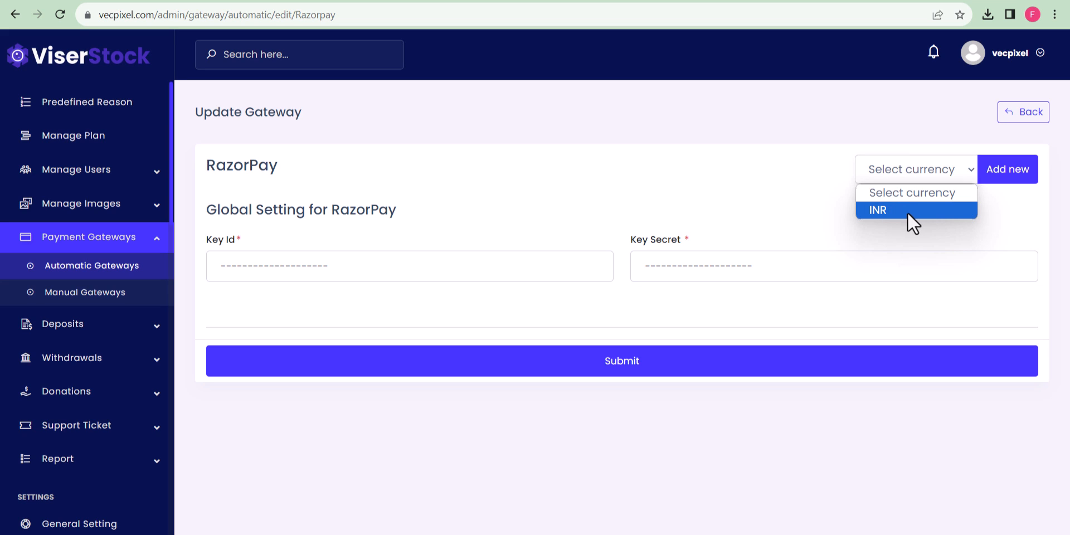
{"action": "left_click", "coordinate": [906, 212]}
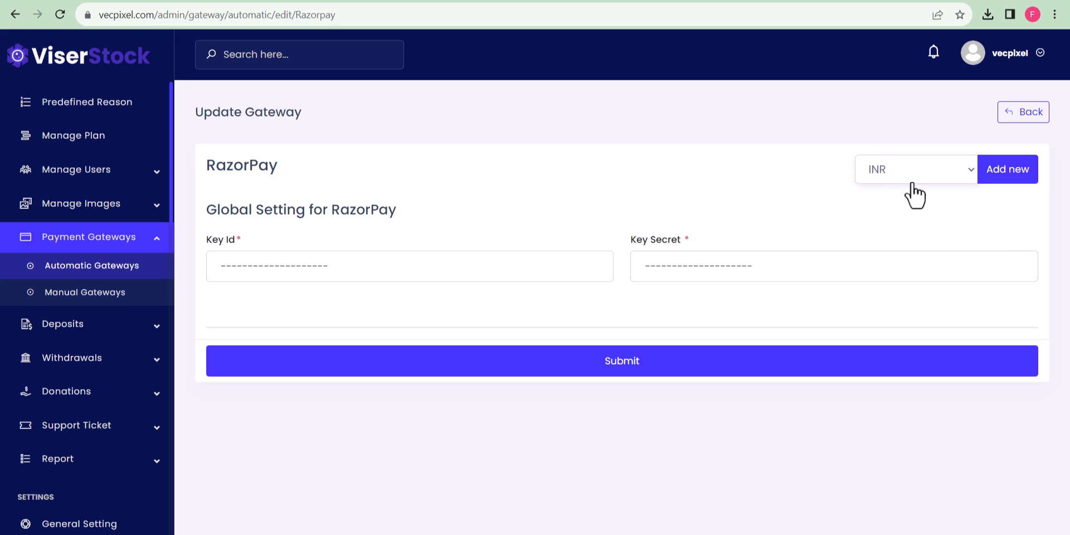
Look over PayTM's Merchant ID and Website fields, then return to the Automatic Gateways list.
{"action": "left_click", "coordinate": [995, 117]}
{"action": "scroll", "coordinate": [490, 333], "scroll_direction": "down", "scroll_amount": 1}
{"action": "scroll", "coordinate": [490, 334], "scroll_direction": "down", "scroll_amount": 10}
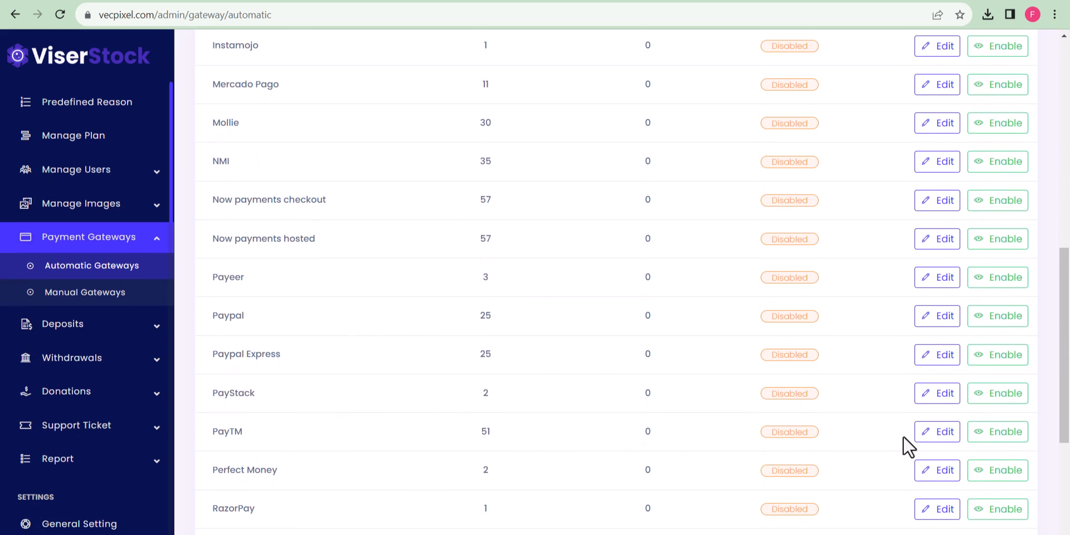
{"action": "left_click", "coordinate": [925, 434]}
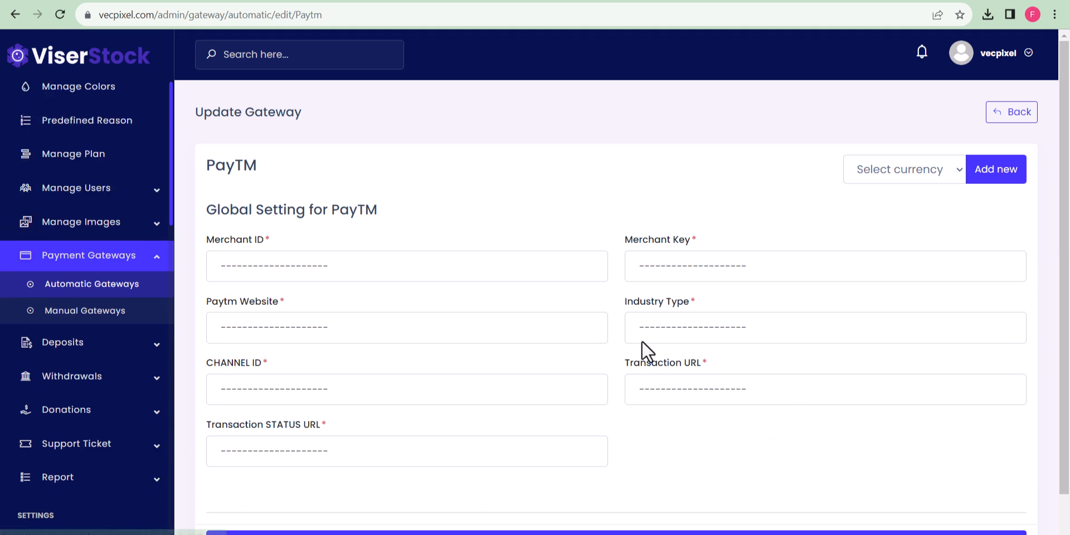
{"action": "left_click", "coordinate": [308, 267]}
{"action": "left_click", "coordinate": [379, 324]}
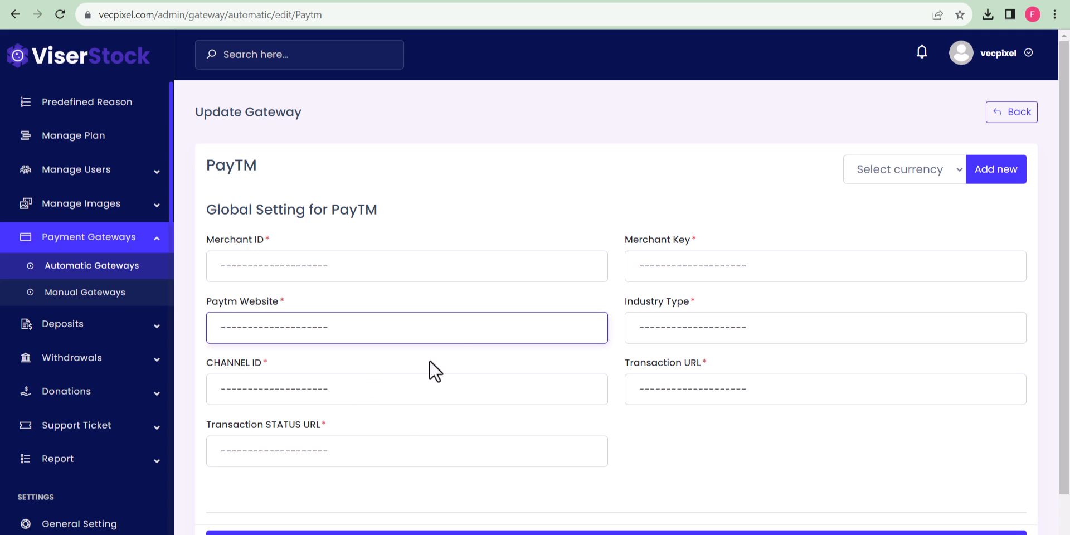
{"action": "left_click", "coordinate": [1013, 114]}
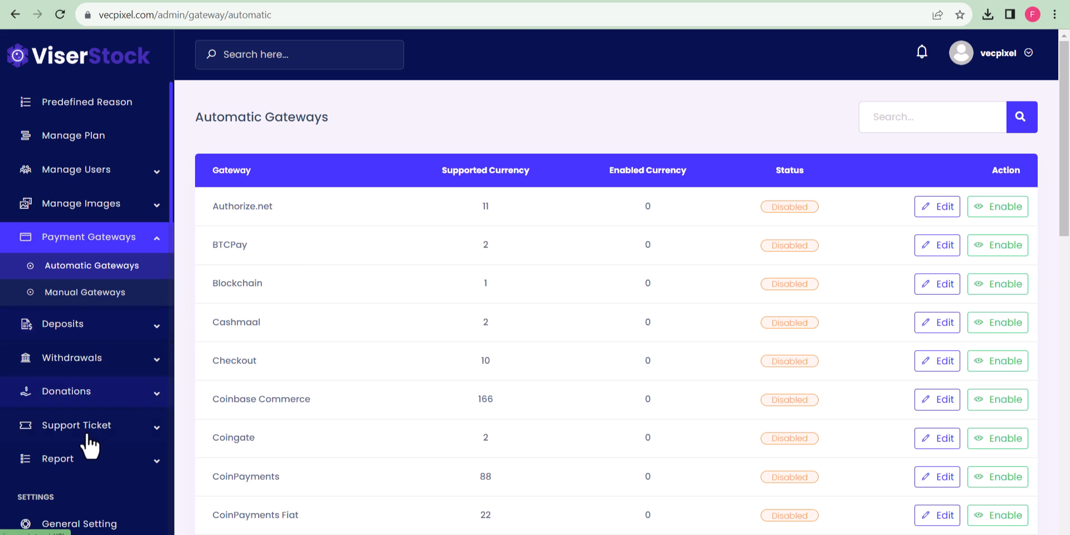
{"action": "scroll", "coordinate": [83, 462], "scroll_direction": "up", "scroll_amount": 2}
{"action": "scroll", "coordinate": [53, 269], "scroll_direction": "down", "scroll_amount": 5}
Open System Configuration and switch Email Verification to Enable.
{"action": "scroll", "coordinate": [95, 277], "scroll_direction": "up", "scroll_amount": 2}
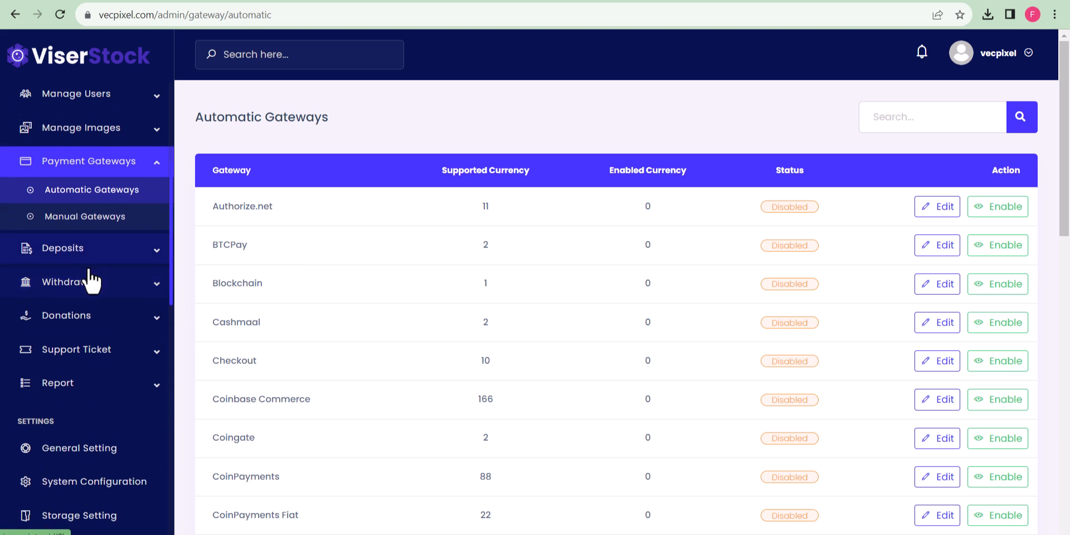
{"action": "scroll", "coordinate": [89, 301], "scroll_direction": "down", "scroll_amount": 2}
{"action": "scroll", "coordinate": [88, 312], "scroll_direction": "down", "scroll_amount": 1}
{"action": "left_click", "coordinate": [90, 362]}
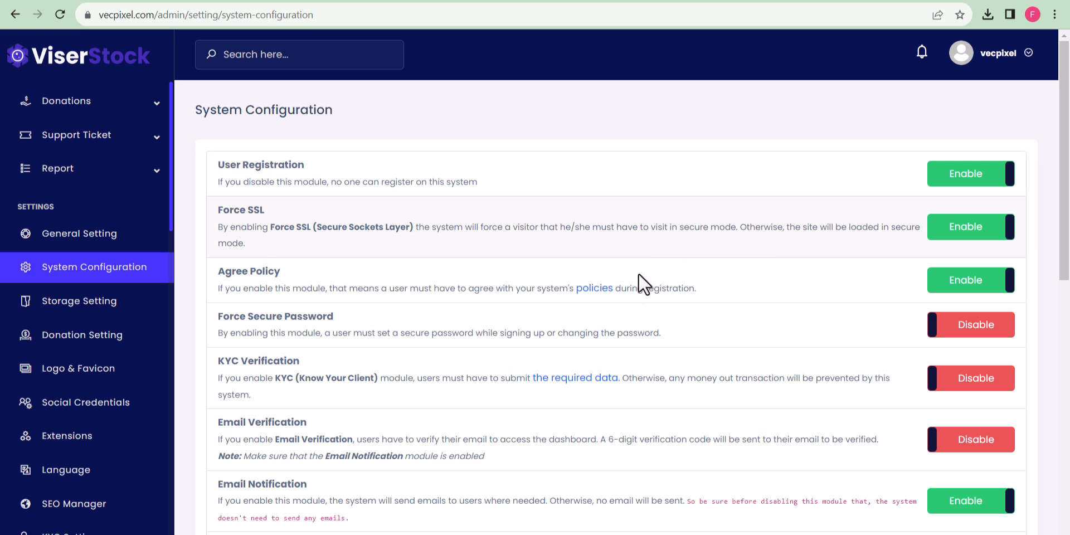
{"action": "scroll", "coordinate": [558, 335], "scroll_direction": "down", "scroll_amount": 1}
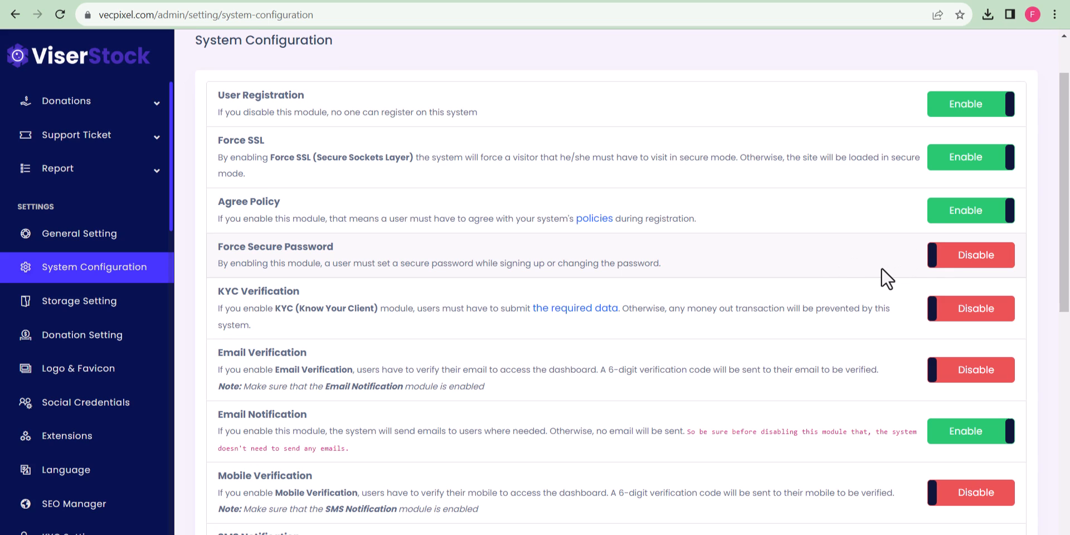
{"action": "scroll", "coordinate": [747, 303], "scroll_direction": "down", "scroll_amount": 1}
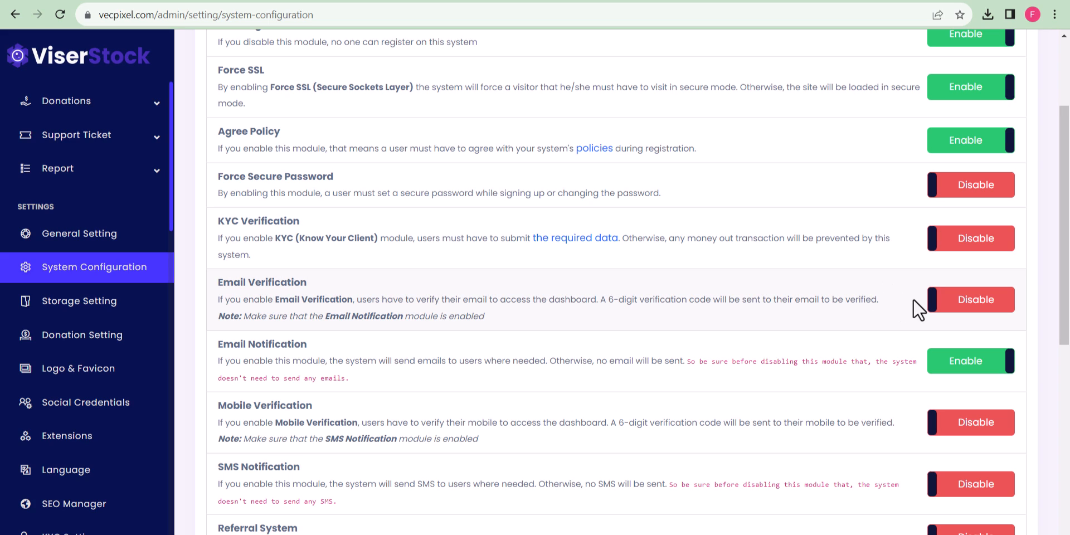
{"action": "left_click", "coordinate": [930, 299]}
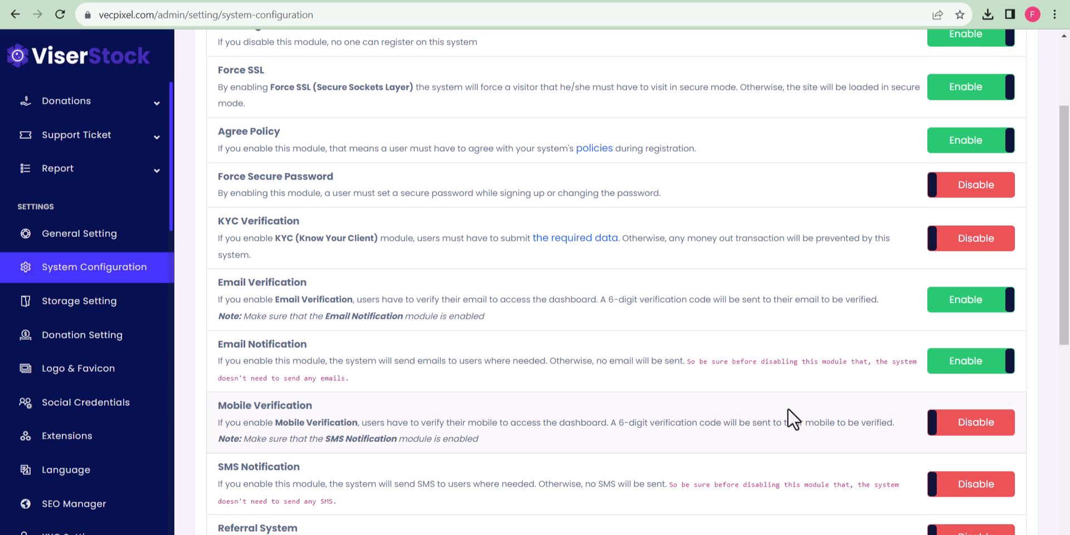
Enable the Watermark module, save the configuration, and go to Storage Settings.
{"action": "scroll", "coordinate": [788, 407], "scroll_direction": "down", "scroll_amount": 3}
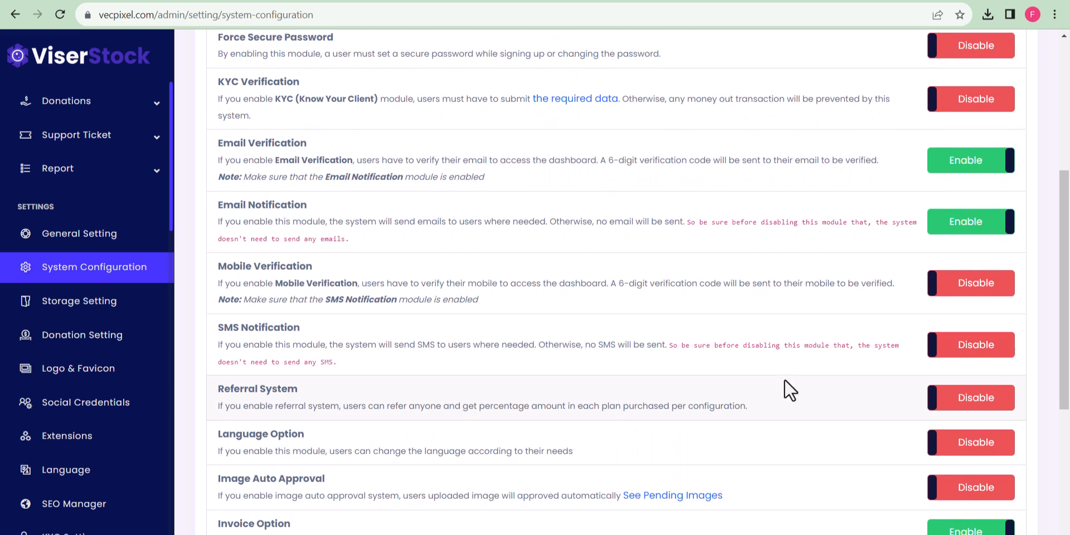
{"action": "scroll", "coordinate": [771, 394], "scroll_direction": "down", "scroll_amount": 1}
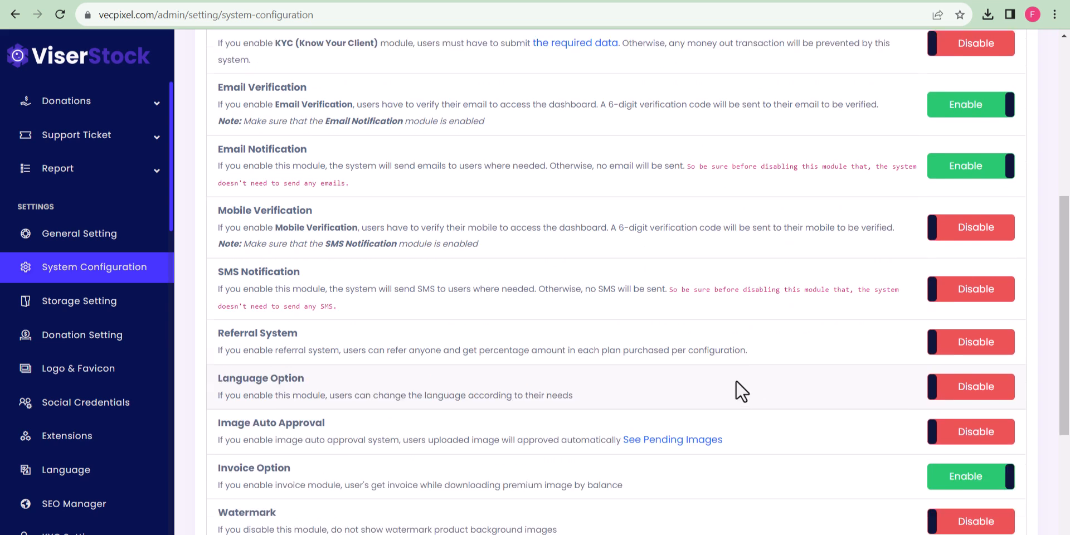
{"action": "scroll", "coordinate": [736, 380], "scroll_direction": "down", "scroll_amount": 2}
{"action": "scroll", "coordinate": [731, 376], "scroll_direction": "down", "scroll_amount": 1}
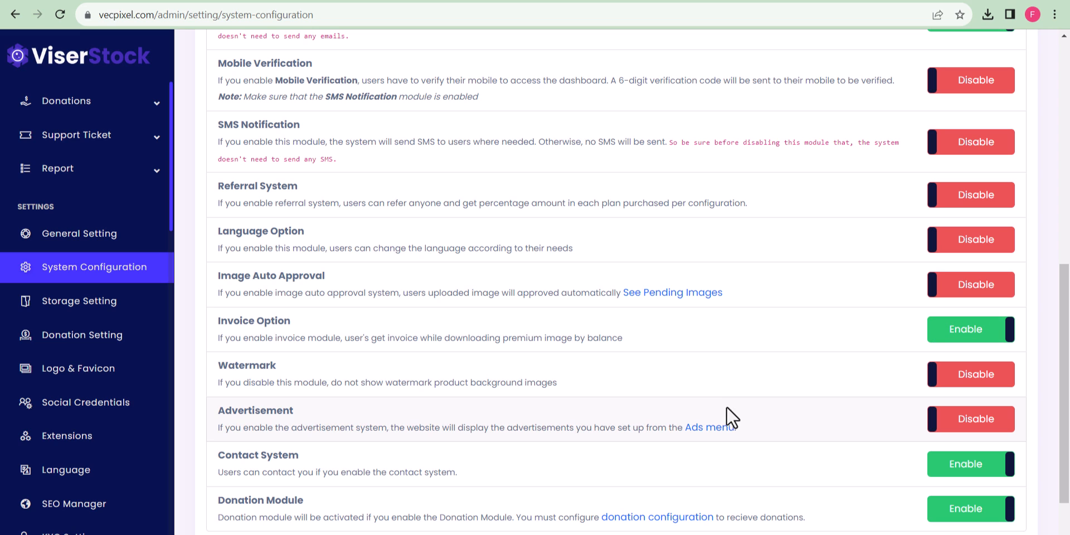
{"action": "scroll", "coordinate": [896, 350], "scroll_direction": "down", "scroll_amount": 1}
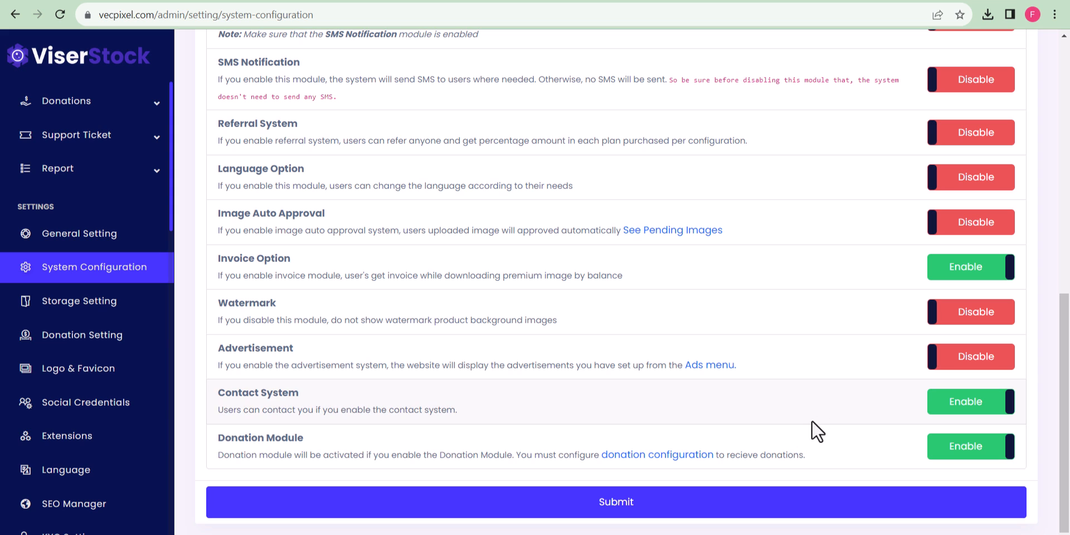
{"action": "scroll", "coordinate": [858, 398], "scroll_direction": "up", "scroll_amount": 4}
{"action": "scroll", "coordinate": [729, 424], "scroll_direction": "down", "scroll_amount": 3}
{"action": "left_click", "coordinate": [947, 383]}
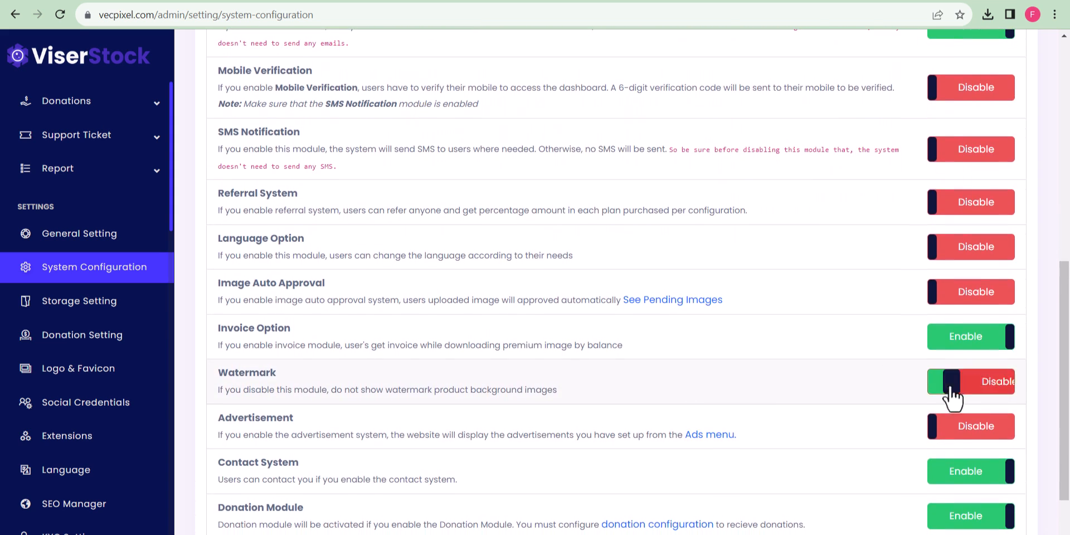
{"action": "scroll", "coordinate": [781, 429], "scroll_direction": "down", "scroll_amount": 3}
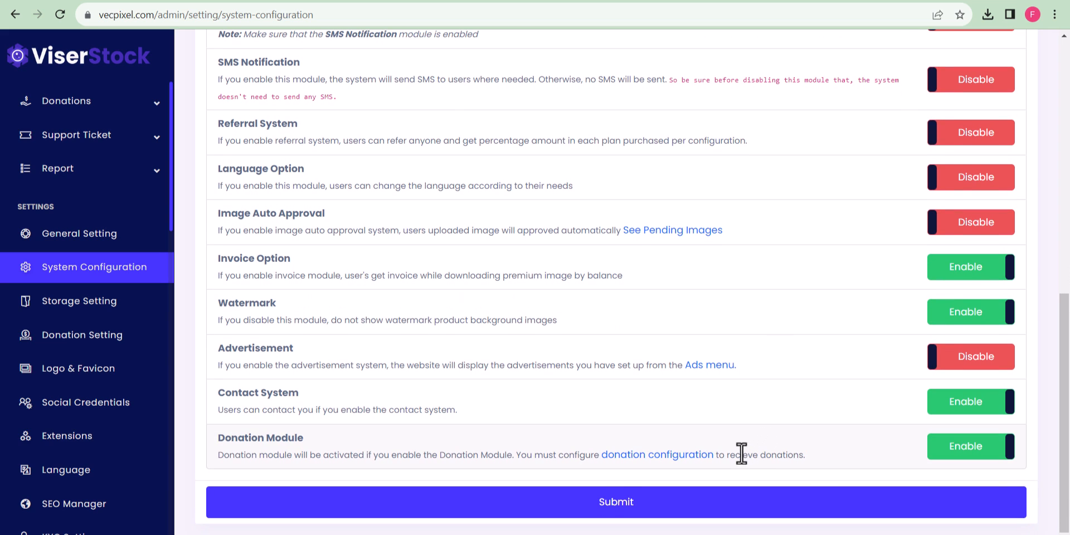
{"action": "left_click", "coordinate": [772, 499]}
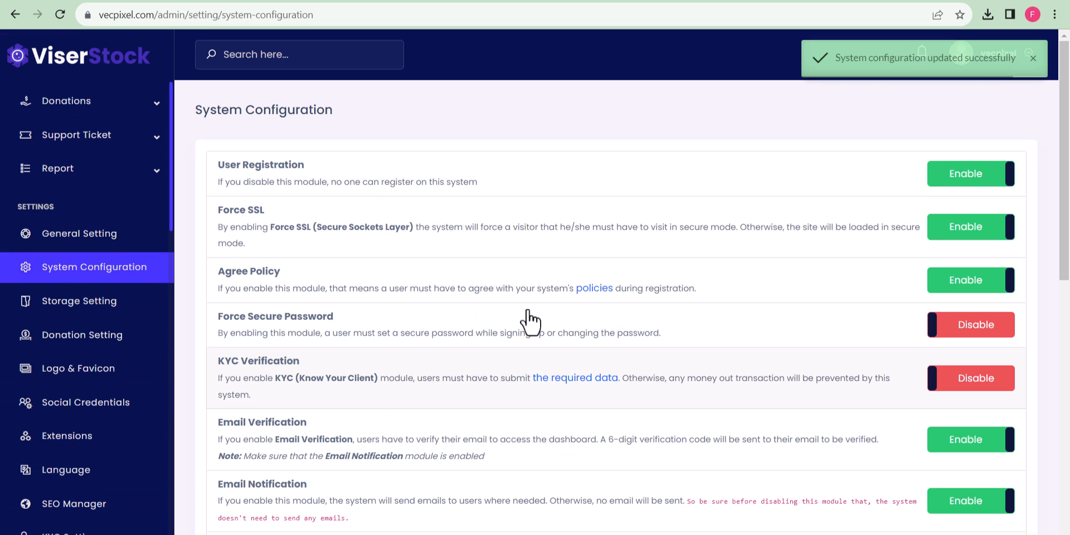
{"action": "left_click", "coordinate": [91, 306]}
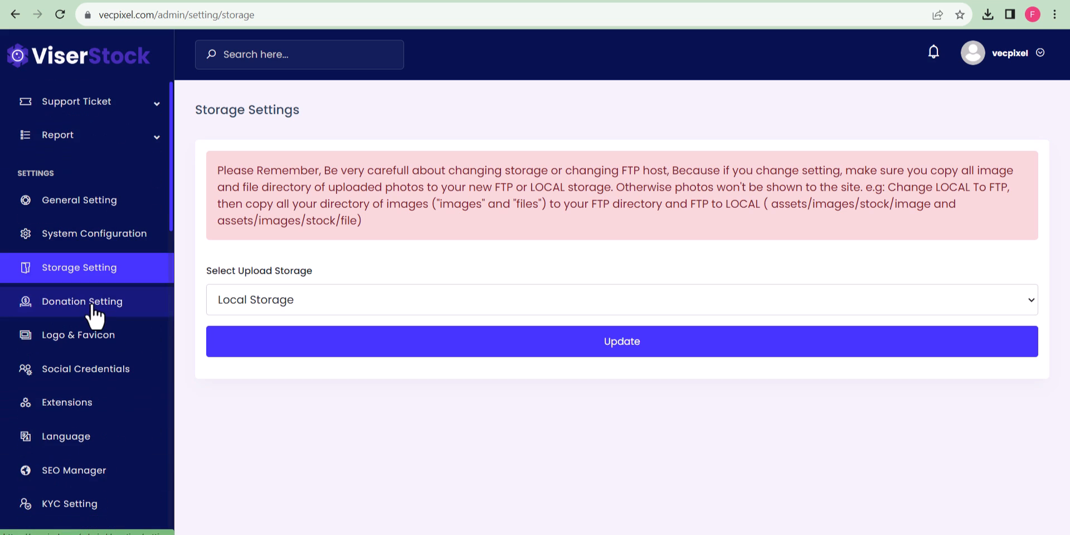
Keep Local Storage for uploads, then move through Logo & Favicon to Social Credentials.
{"action": "left_click", "coordinate": [472, 305]}
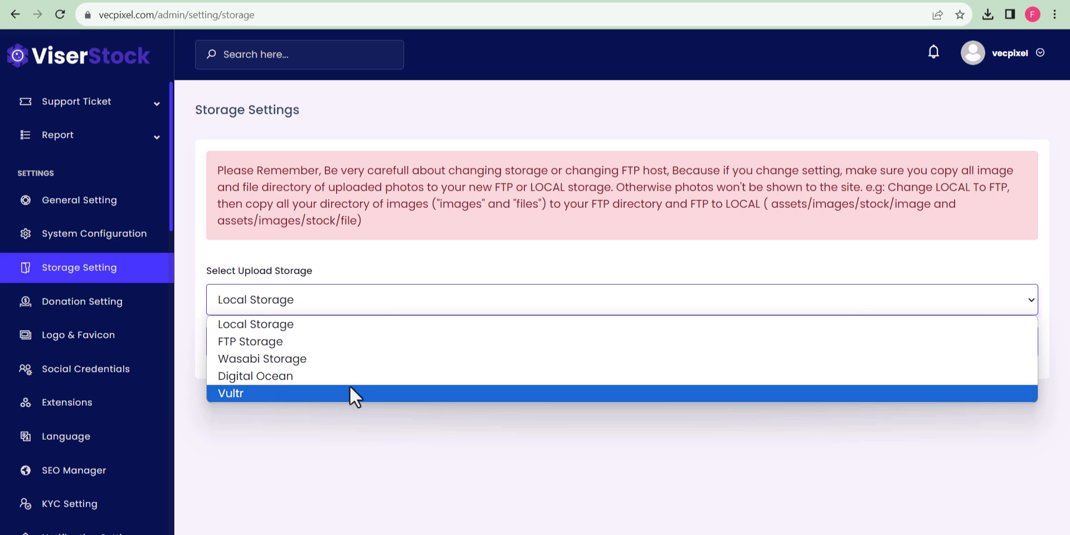
{"action": "left_click", "coordinate": [429, 270]}
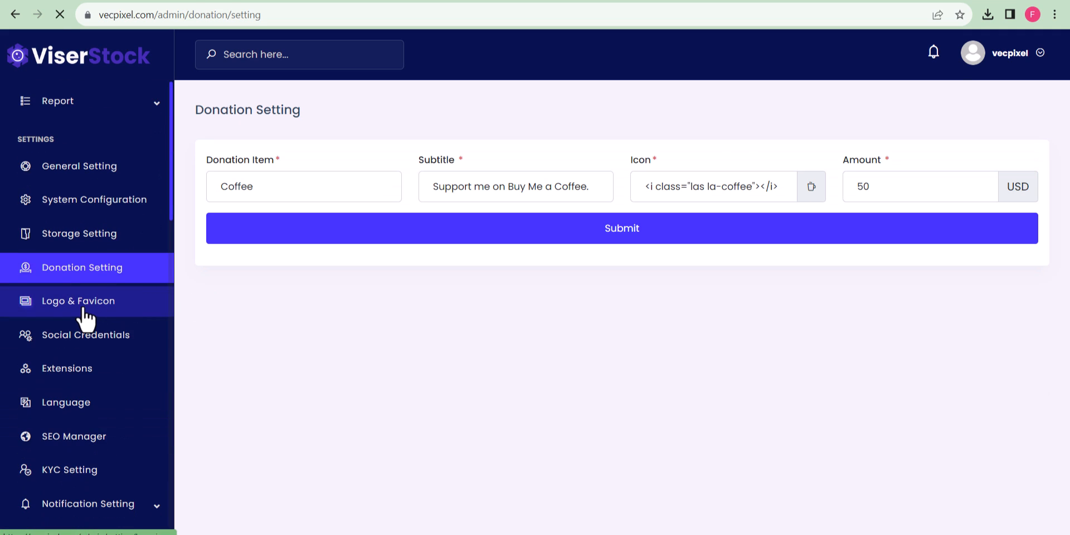
{"action": "left_click", "coordinate": [84, 306]}
{"action": "scroll", "coordinate": [777, 394], "scroll_direction": "down", "scroll_amount": 2}
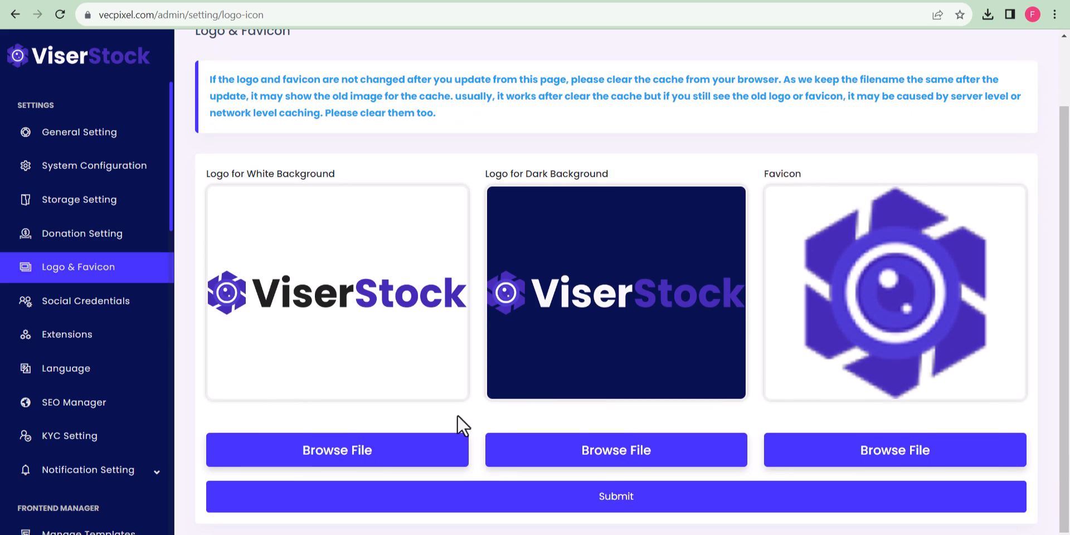
{"action": "left_click", "coordinate": [86, 301]}
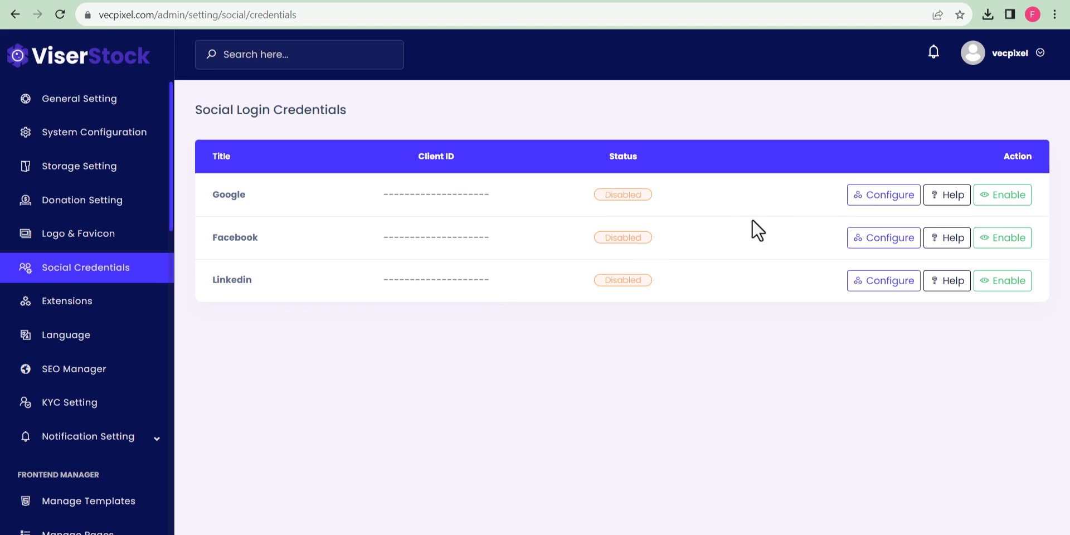
Inspect Google's Client ID form without changes, browse Extensions, then open KYC Setting.
{"action": "left_click", "coordinate": [880, 201]}
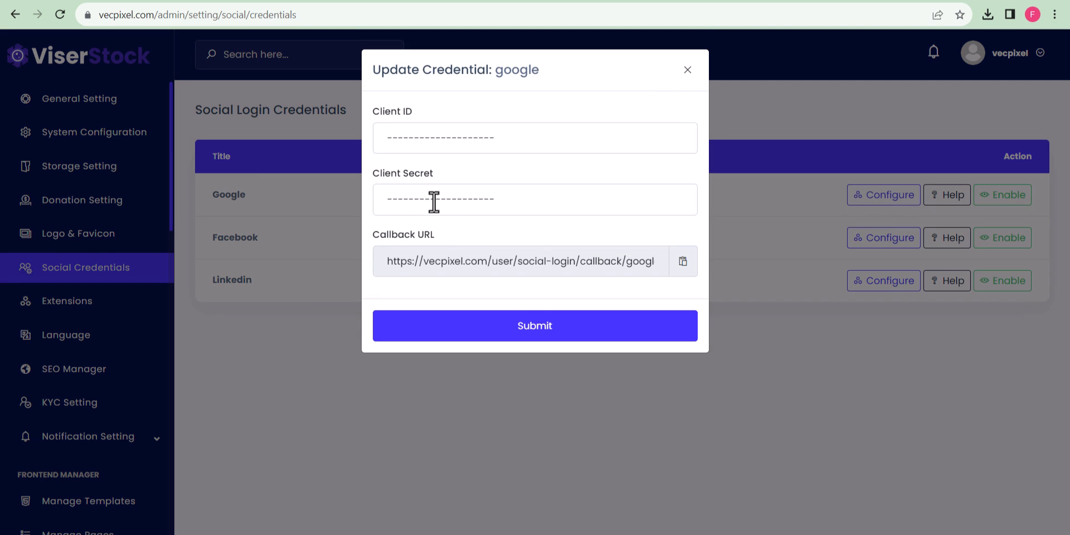
{"action": "left_click", "coordinate": [466, 129]}
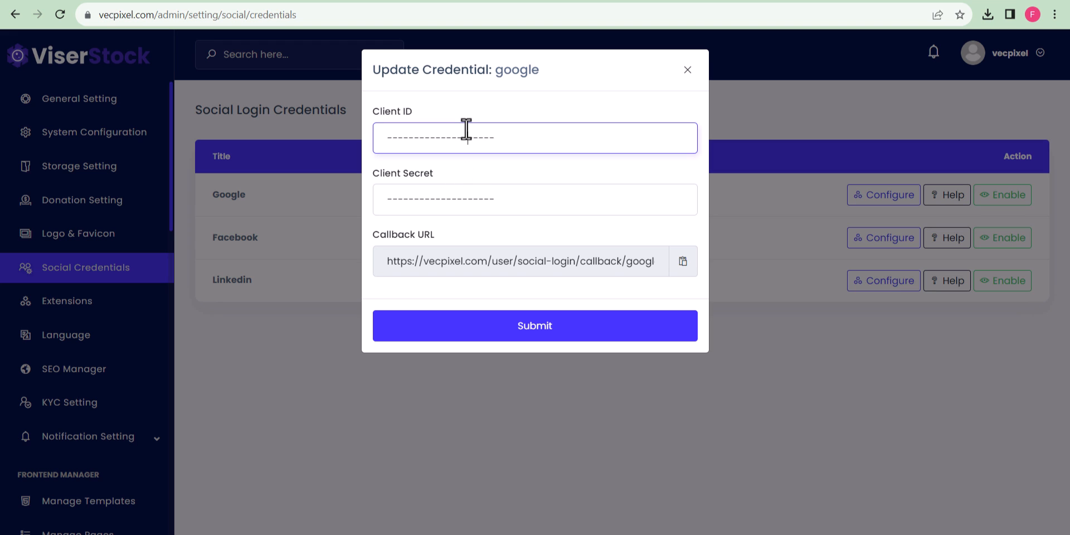
{"action": "left_click", "coordinate": [683, 72]}
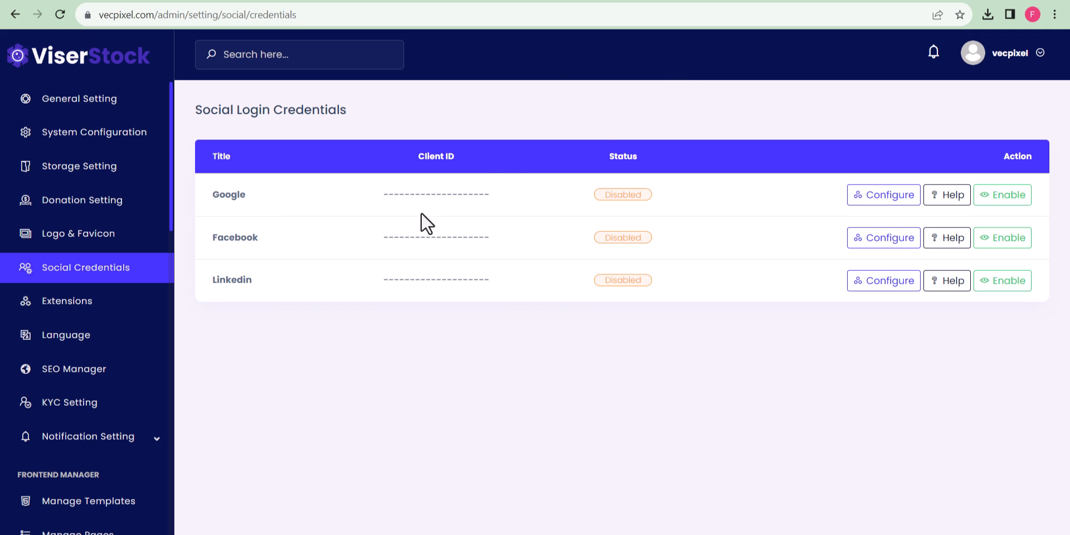
{"action": "left_click", "coordinate": [112, 310]}
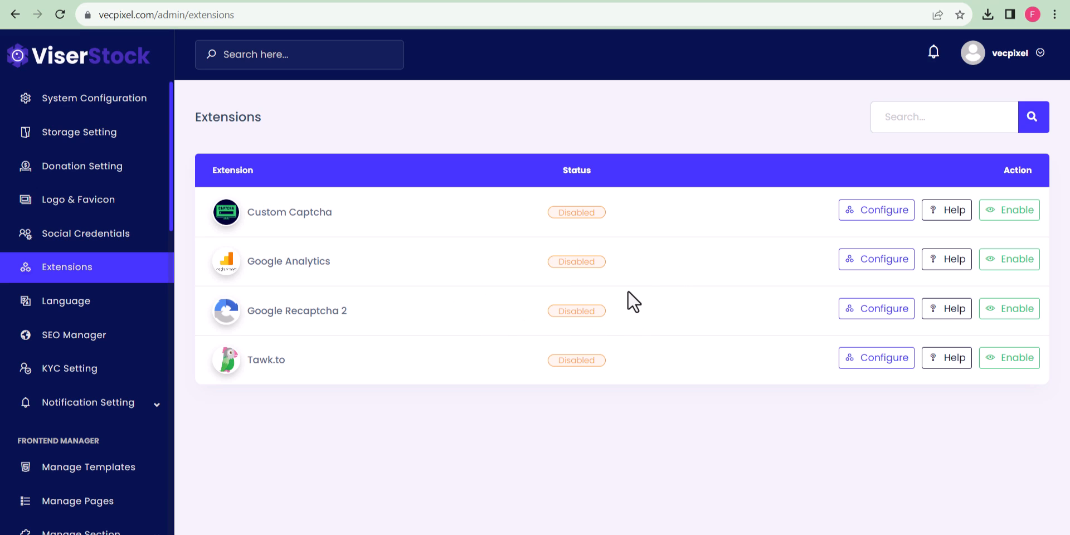
{"action": "left_click", "coordinate": [94, 368]}
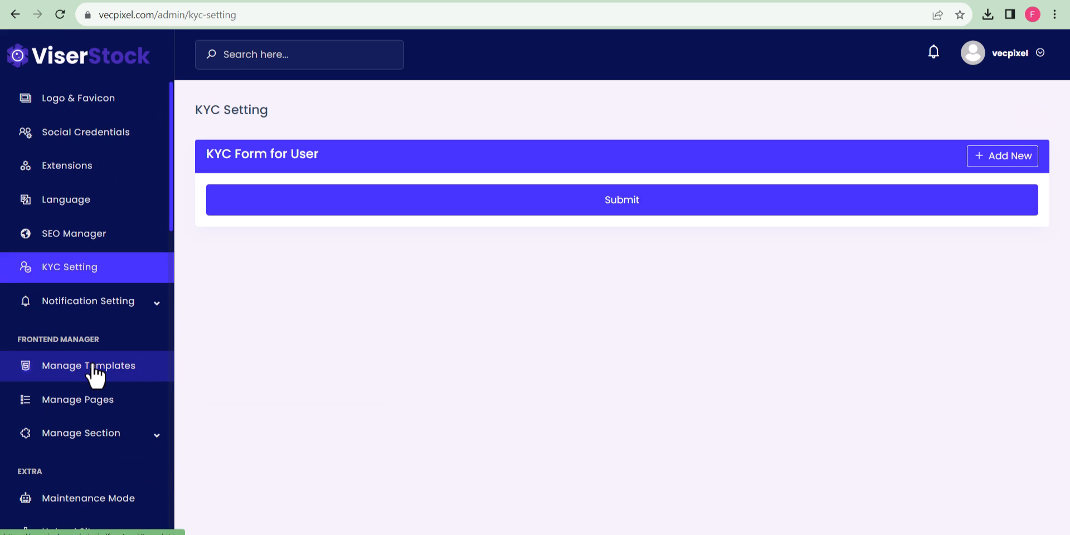
Add a required Text field labelled 'Name' to the user KYC form.
{"action": "left_click", "coordinate": [1003, 156]}
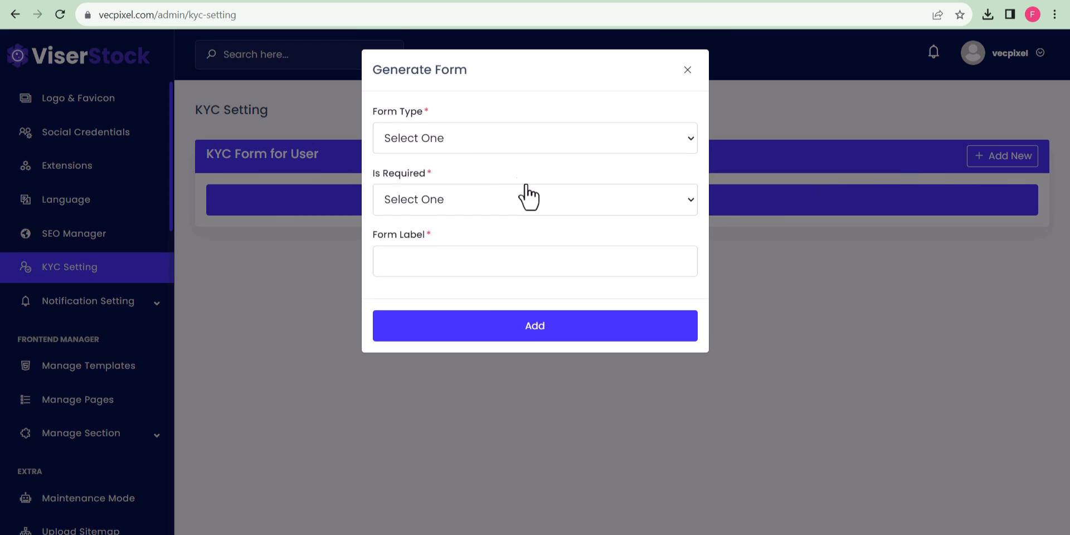
{"action": "left_click", "coordinate": [487, 143]}
{"action": "left_click", "coordinate": [462, 180]}
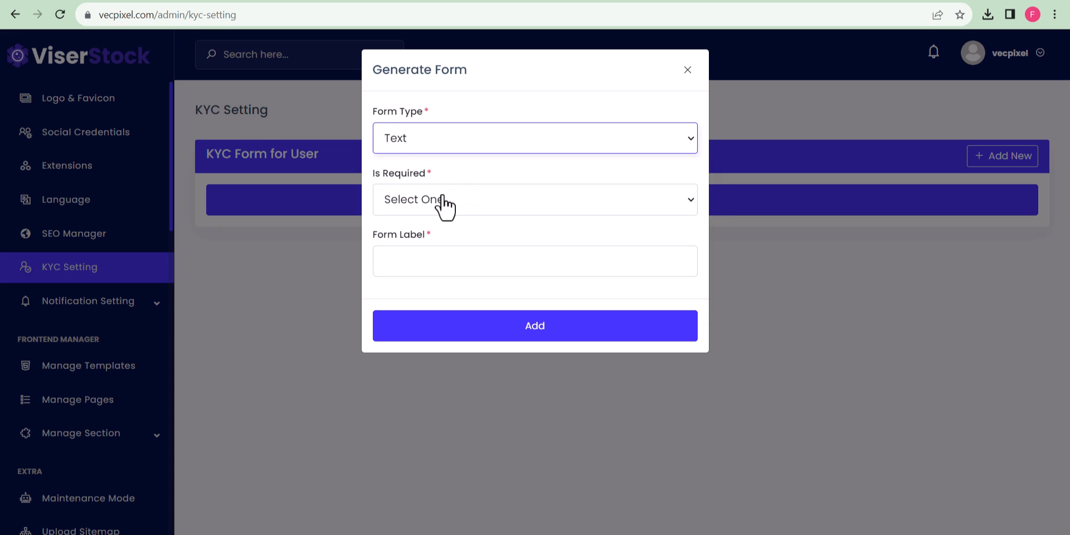
{"action": "left_click", "coordinate": [416, 251]}
{"action": "type", "text": "Name"}
{"action": "left_click", "coordinate": [479, 328]}
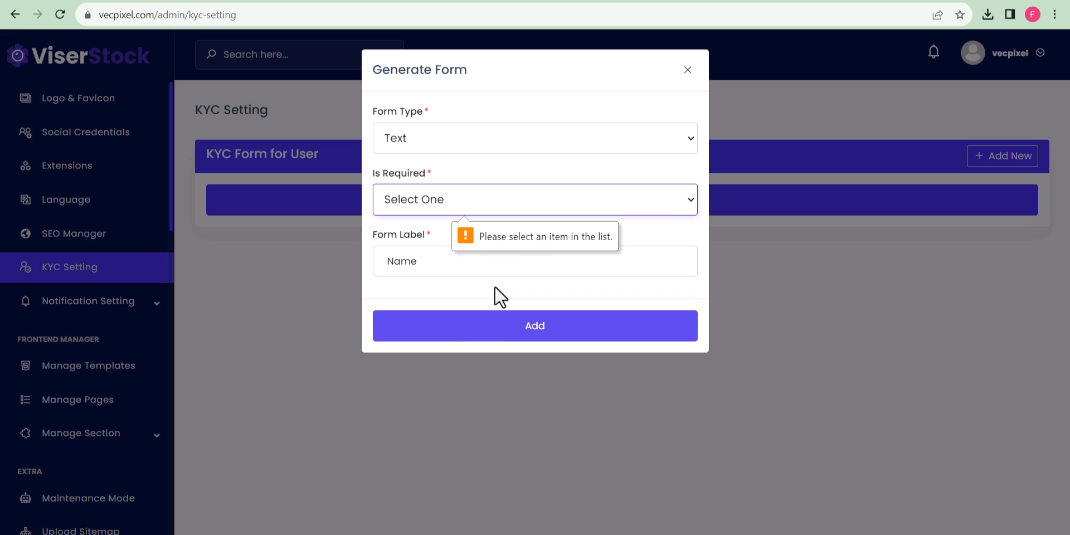
{"action": "left_click", "coordinate": [473, 219]}
{"action": "left_click", "coordinate": [451, 246]}
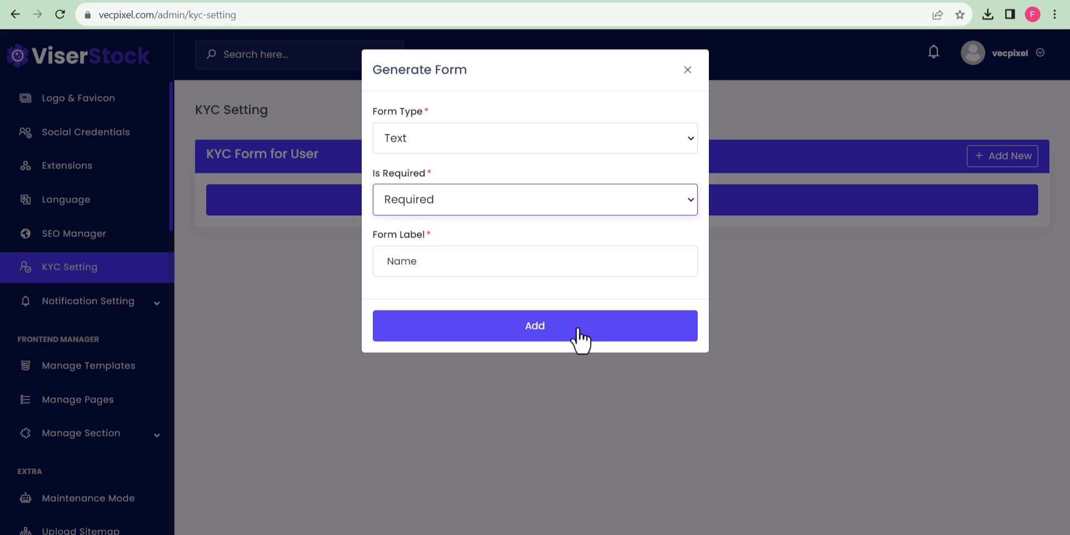
{"action": "left_click", "coordinate": [580, 335]}
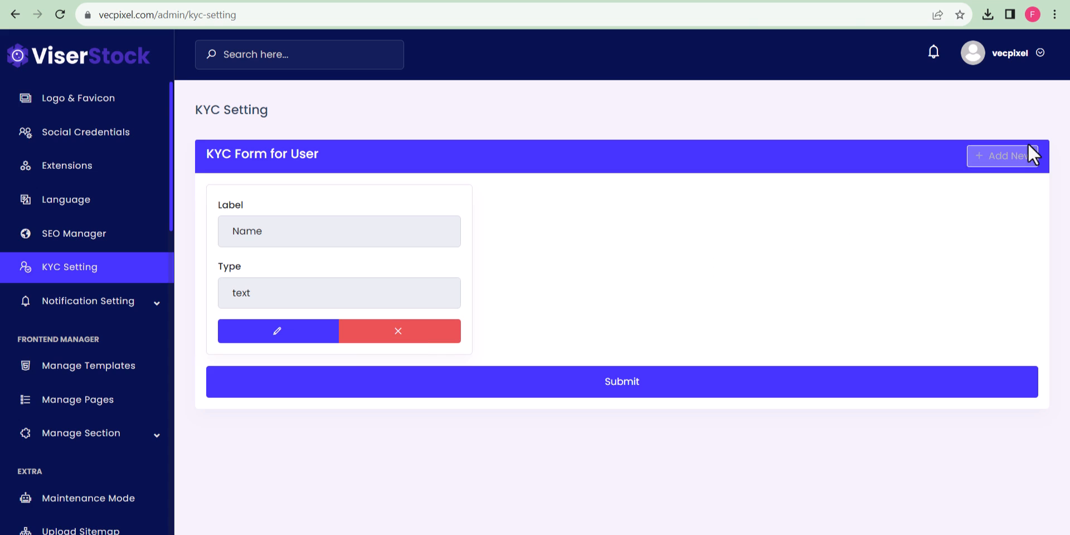
Add a required Text field labelled 'Email'.
{"action": "left_click", "coordinate": [1003, 157]}
{"action": "left_click", "coordinate": [474, 140]}
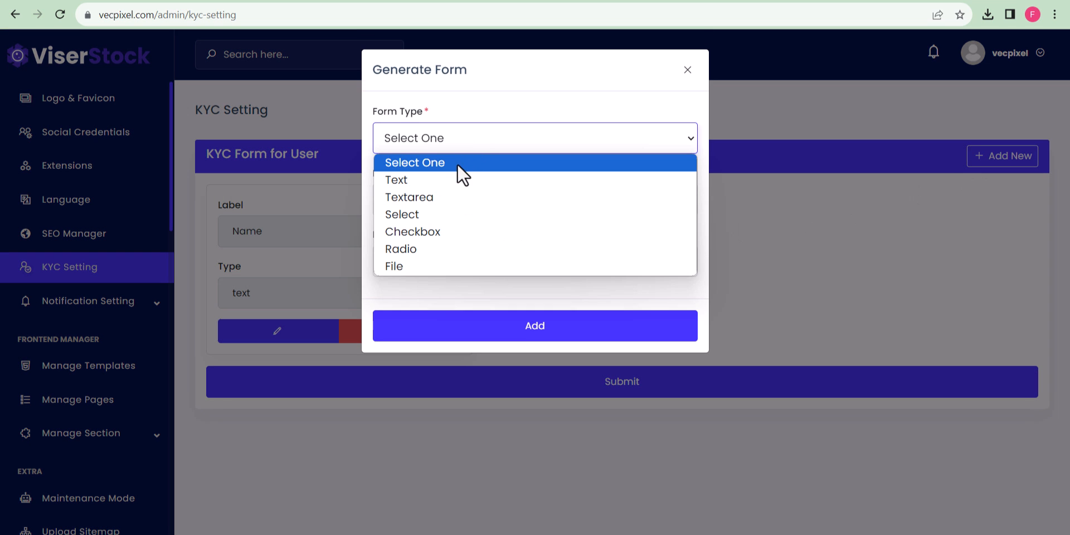
{"action": "left_click", "coordinate": [433, 181]}
{"action": "left_click", "coordinate": [435, 201]}
{"action": "left_click", "coordinate": [436, 240]}
{"action": "left_click", "coordinate": [402, 266]}
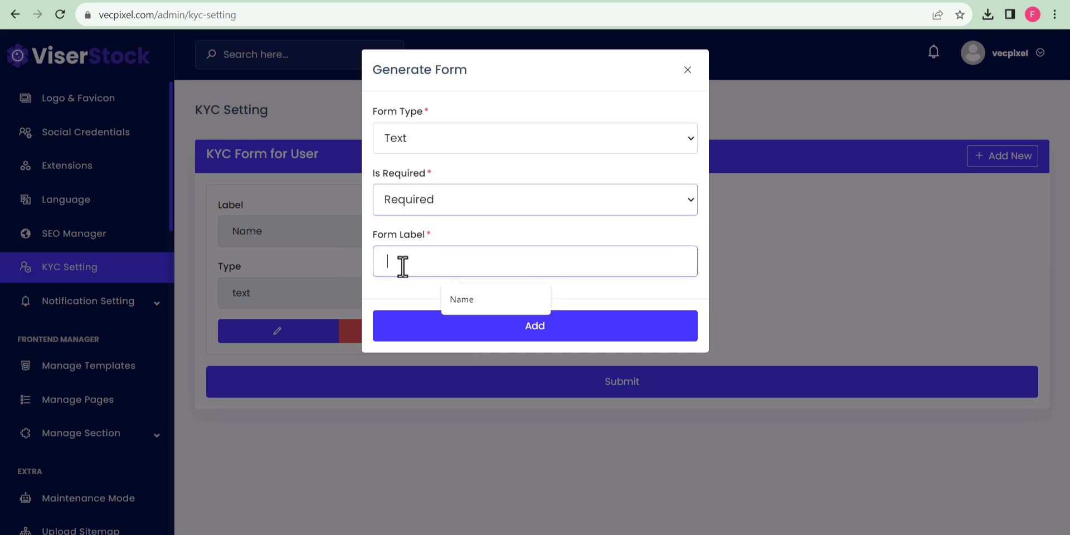
{"action": "type", "text": "Email"}
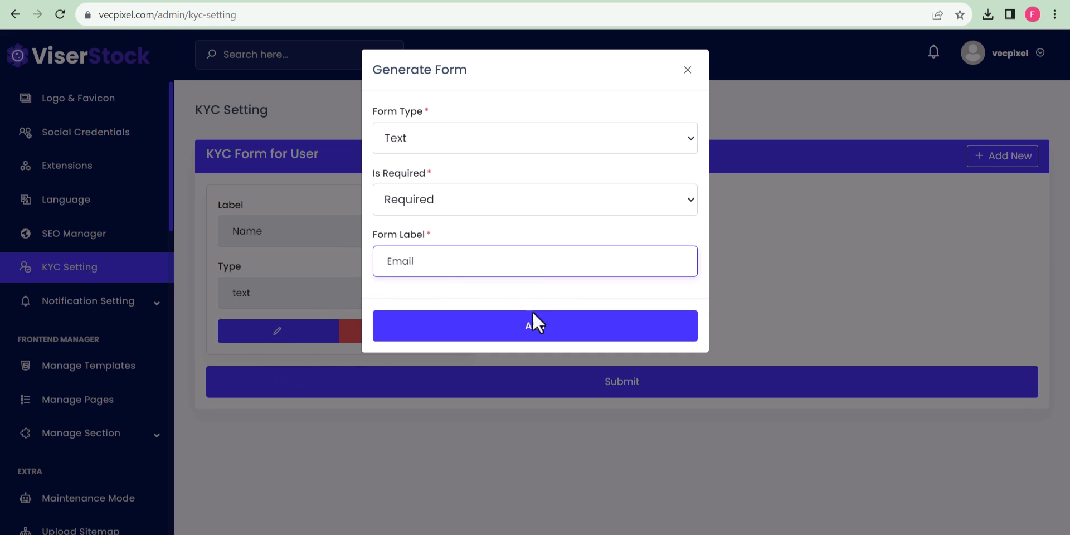
{"action": "left_click", "coordinate": [536, 324]}
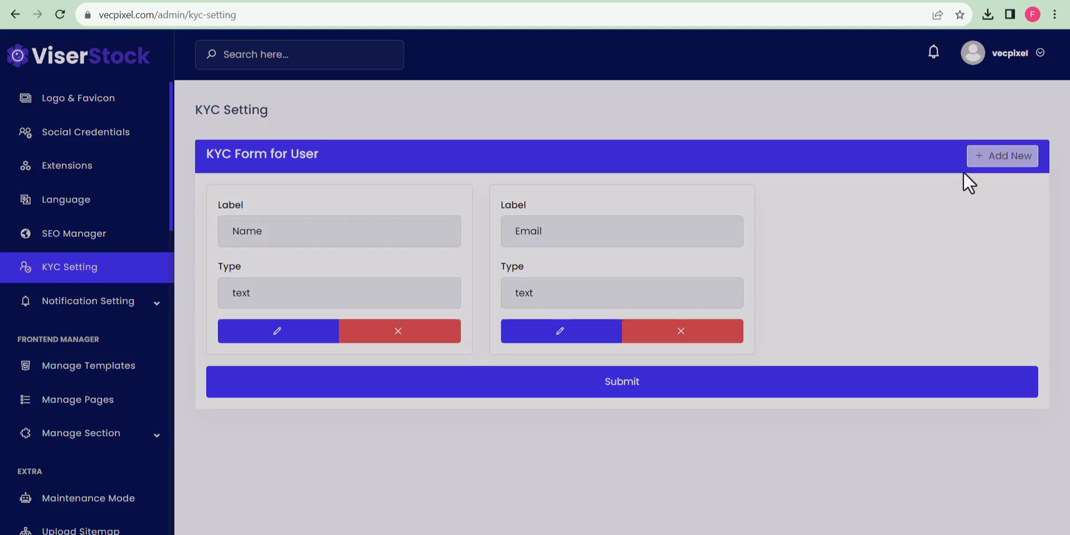
Add a required File field labelled 'Identity card' that accepts PDF uploads.
{"action": "left_click", "coordinate": [978, 165]}
{"action": "left_click", "coordinate": [477, 147]}
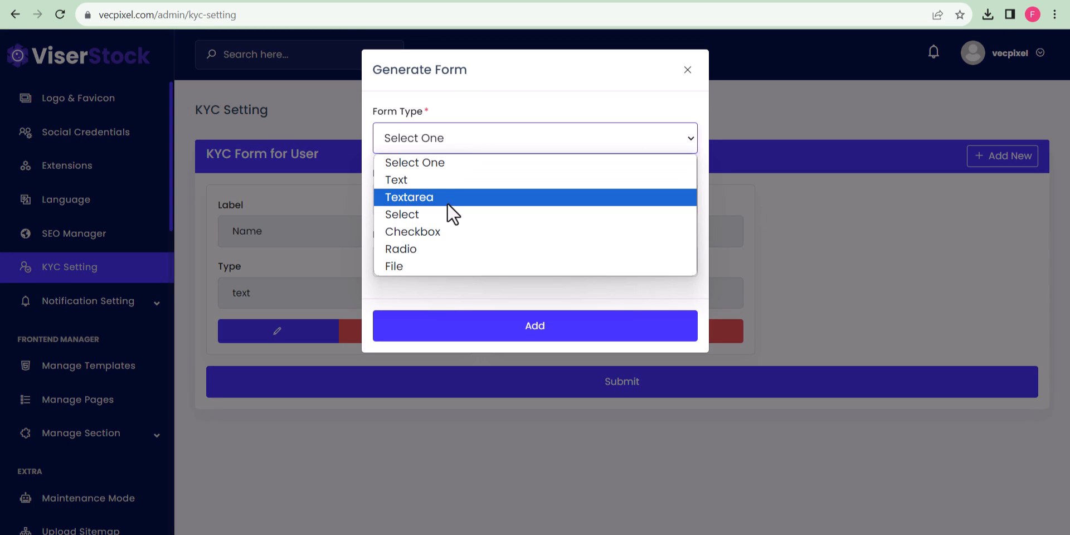
{"action": "left_click", "coordinate": [432, 266]}
{"action": "left_click", "coordinate": [462, 211]}
{"action": "left_click", "coordinate": [453, 240]}
{"action": "left_click", "coordinate": [422, 262]}
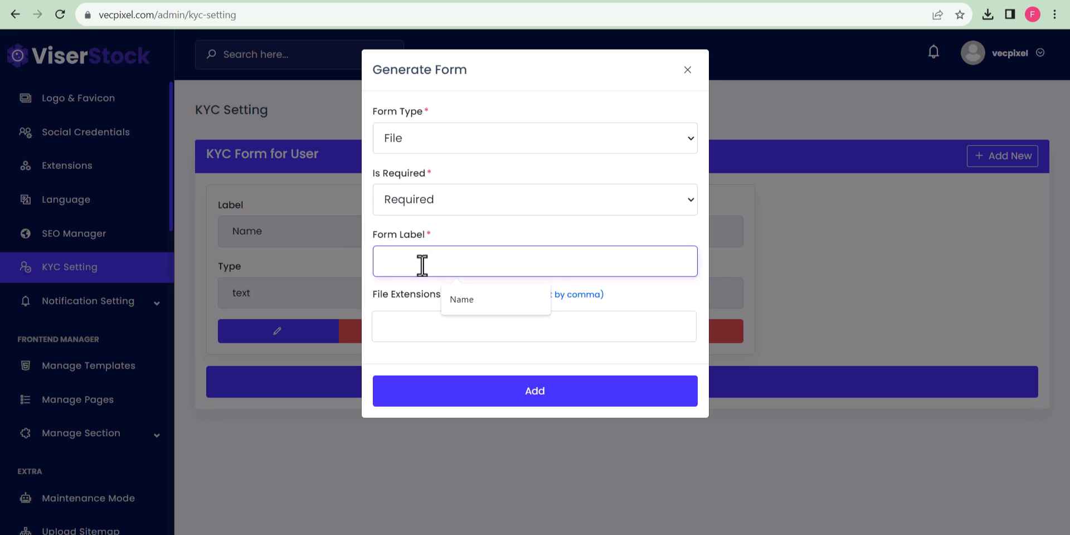
{"action": "type", "text": "Identity card"}
{"action": "left_click", "coordinate": [408, 326]}
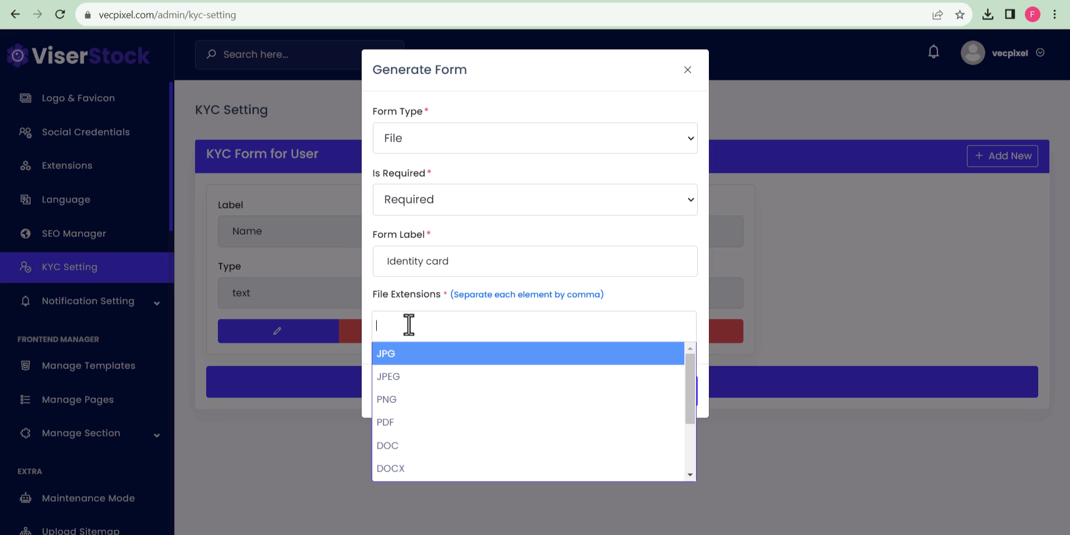
{"action": "left_click", "coordinate": [430, 424]}
{"action": "left_click", "coordinate": [552, 392]}
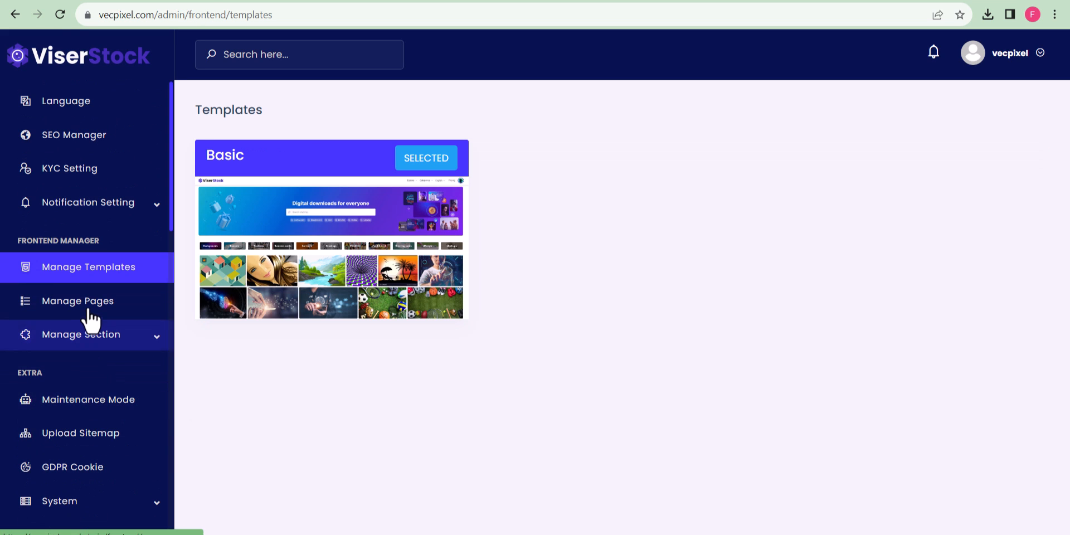
Open Manage Pages and view the new-page name and slug form, then cancel it.
{"action": "left_click", "coordinate": [88, 304]}
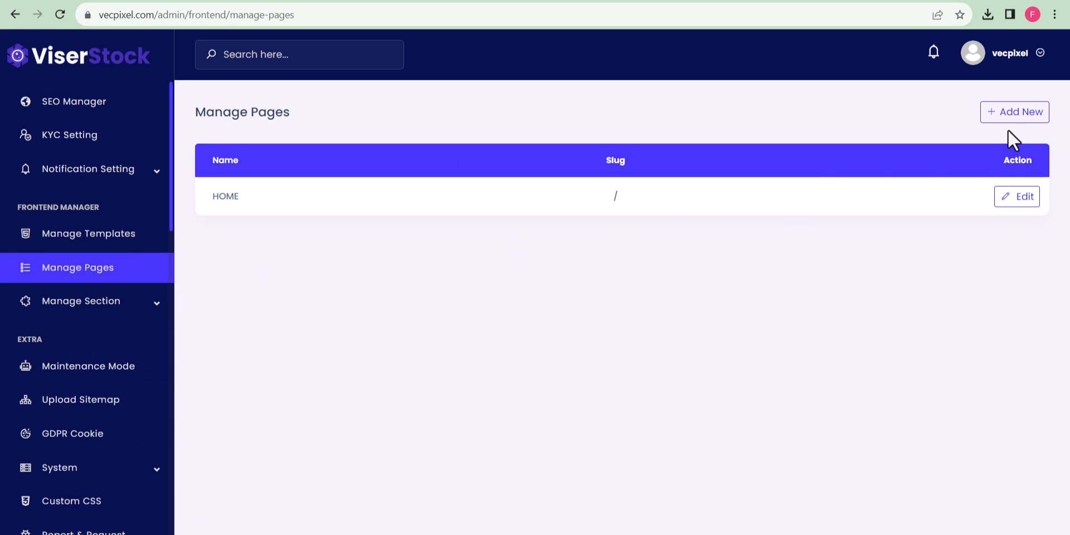
{"action": "left_click", "coordinate": [1029, 114]}
{"action": "left_click", "coordinate": [534, 142]}
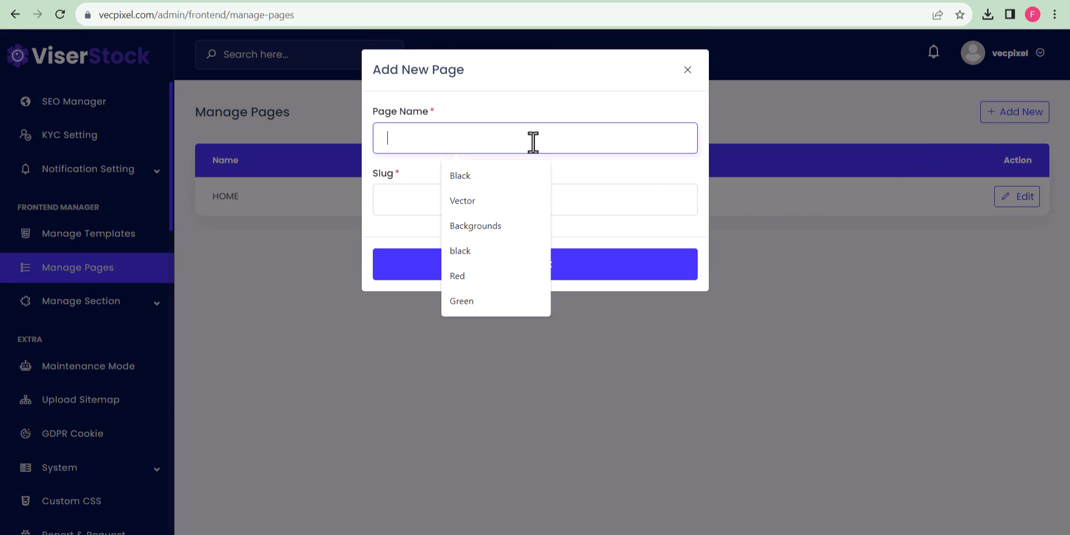
{"action": "left_click", "coordinate": [612, 206]}
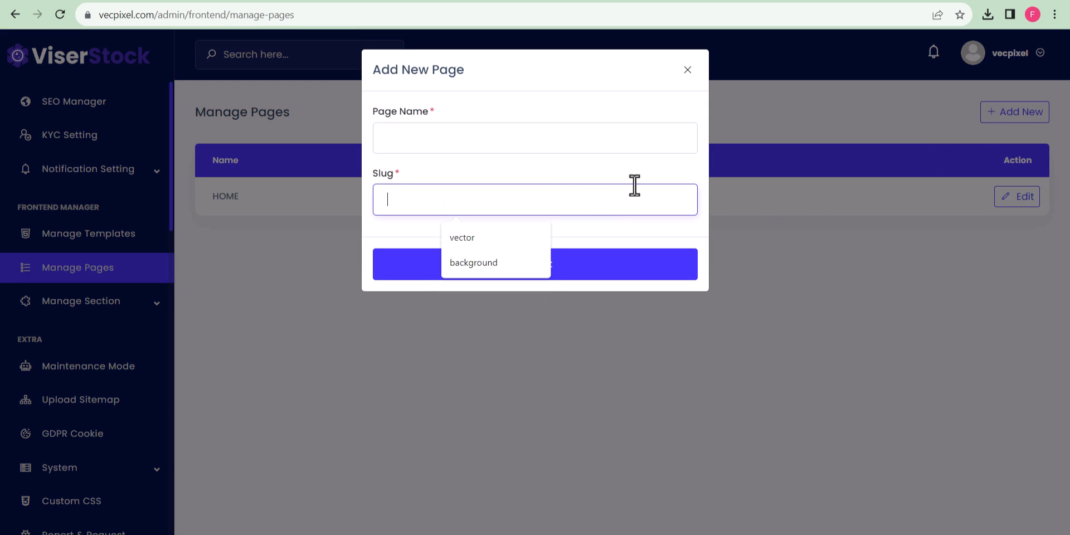
{"action": "left_click", "coordinate": [688, 70]}
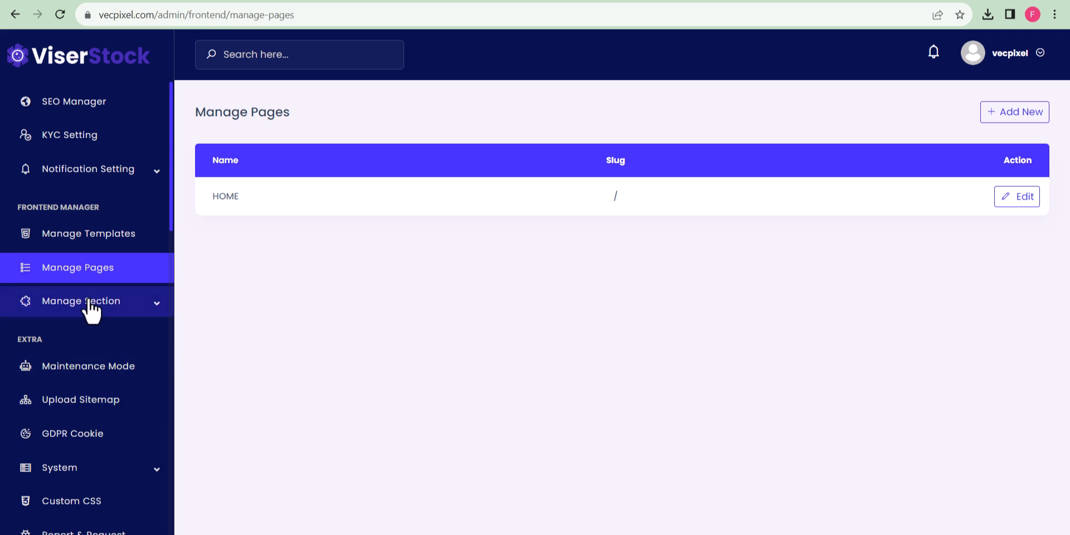
Step through the About, Banner, Collection, Contact and Contributor section settings.
{"action": "left_click", "coordinate": [86, 303]}
{"action": "scroll", "coordinate": [102, 331], "scroll_direction": "down", "scroll_amount": 2}
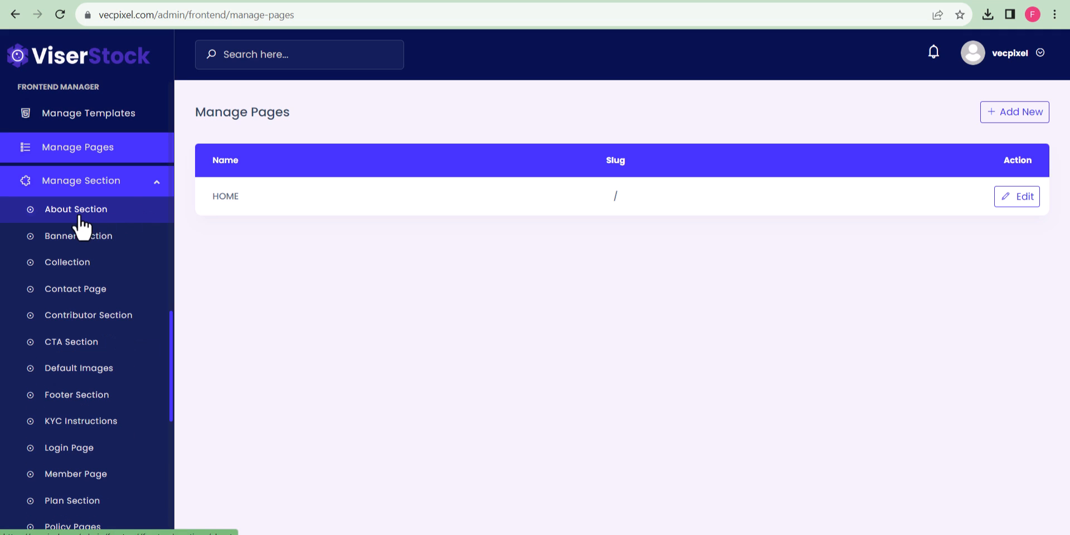
{"action": "left_click", "coordinate": [118, 218]}
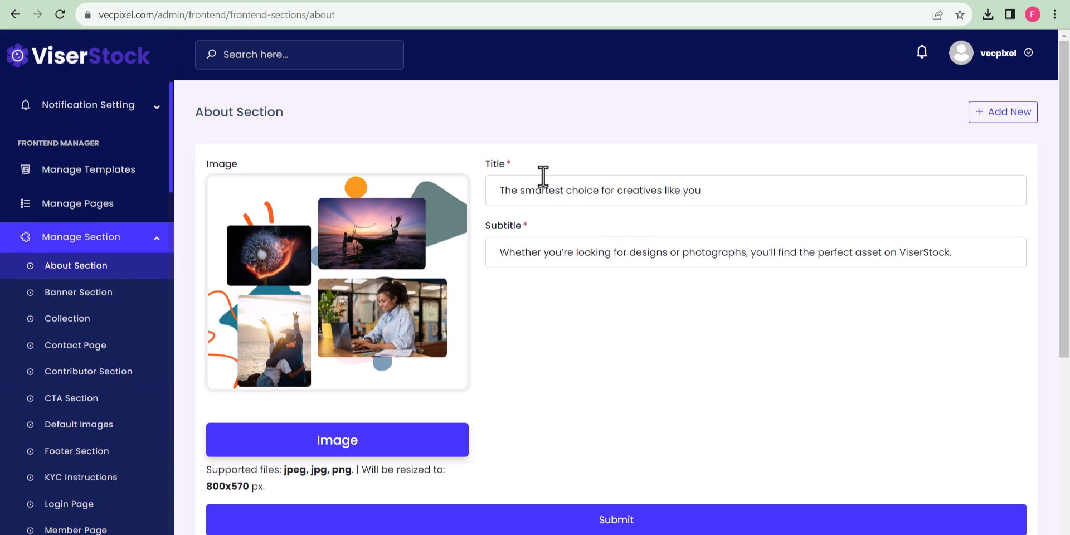
{"action": "left_click", "coordinate": [92, 294]}
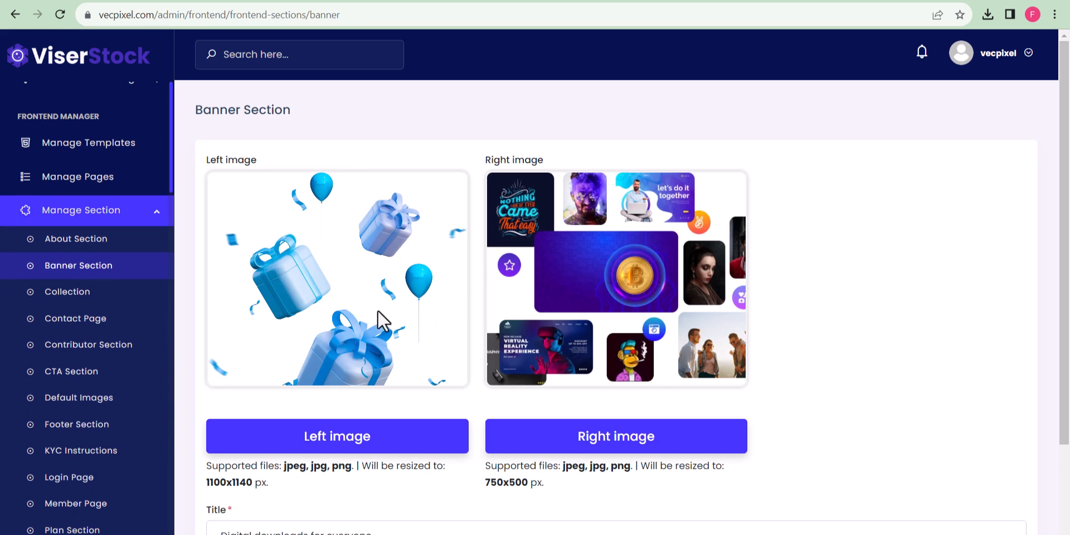
{"action": "left_click", "coordinate": [81, 294]}
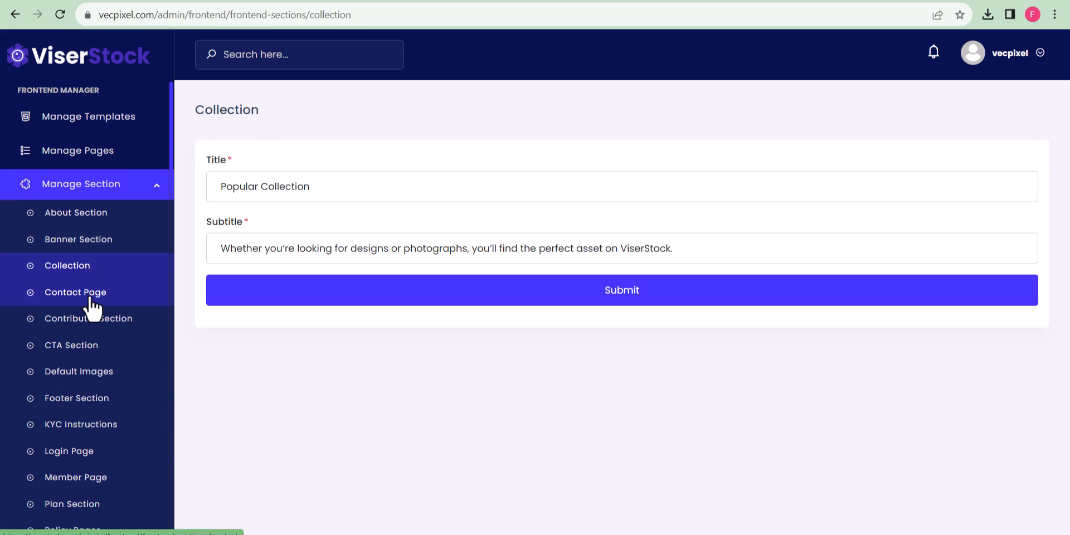
{"action": "left_click", "coordinate": [88, 293]}
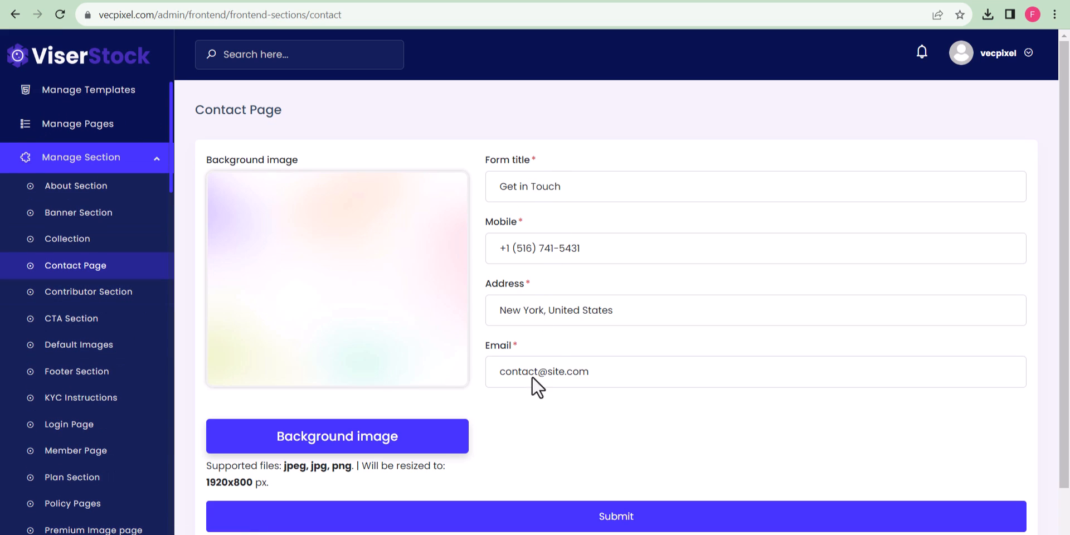
{"action": "left_click", "coordinate": [71, 294]}
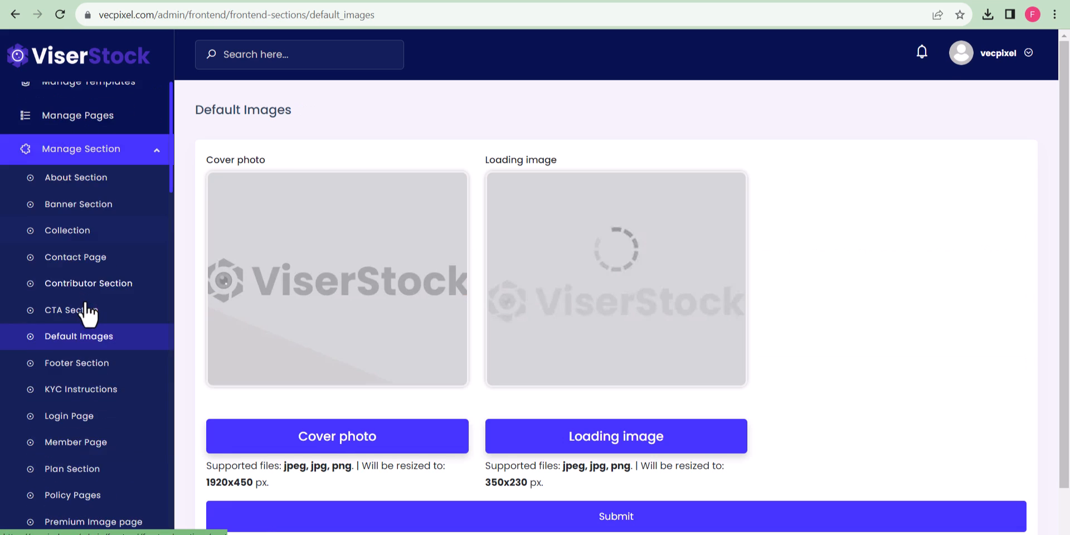
View the KYC Instructions text and the Login Page section settings.
{"action": "left_click", "coordinate": [82, 327]}
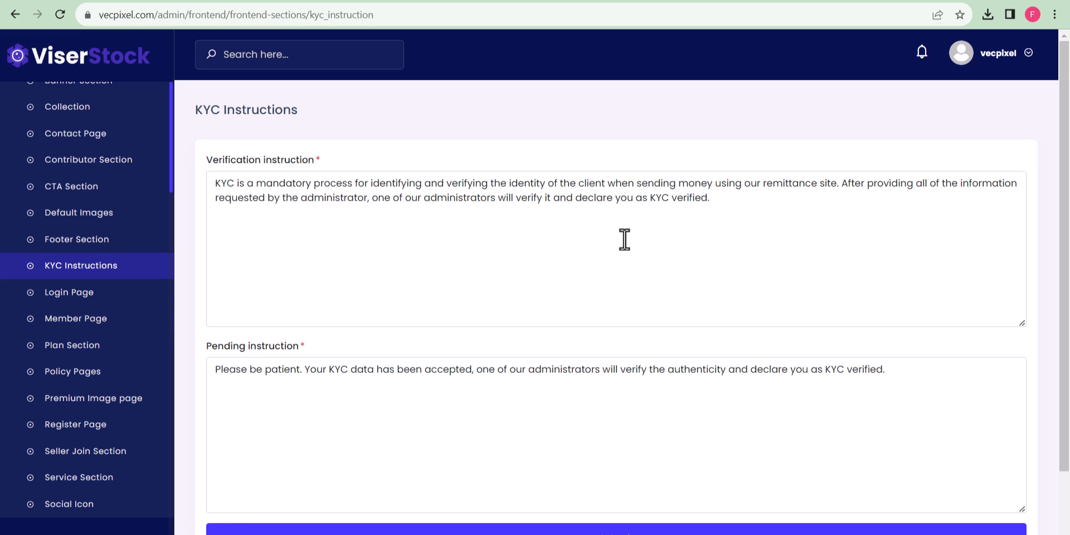
{"action": "left_click", "coordinate": [130, 291]}
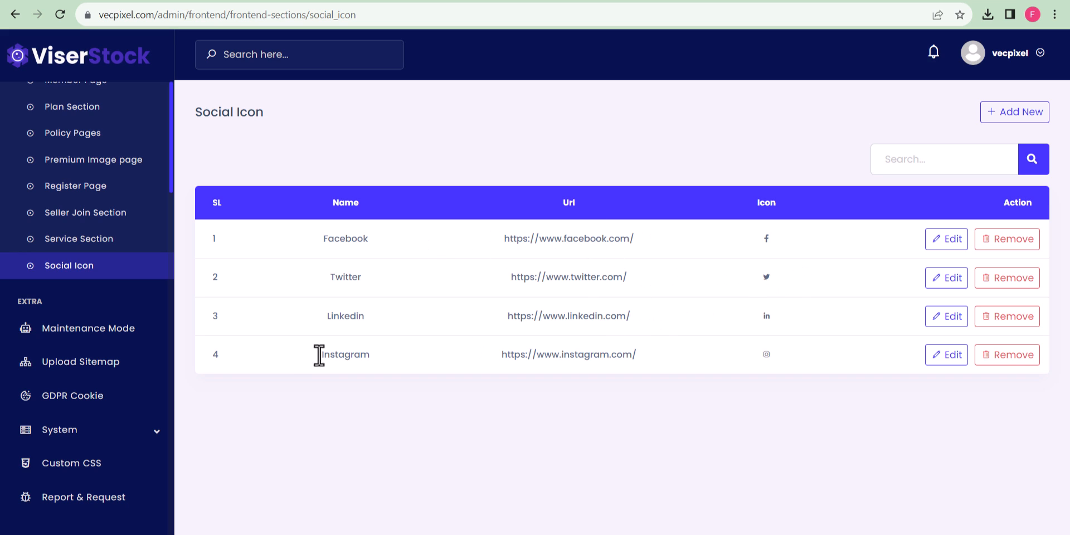
{"action": "scroll", "coordinate": [84, 323], "scroll_direction": "up", "scroll_amount": 10}
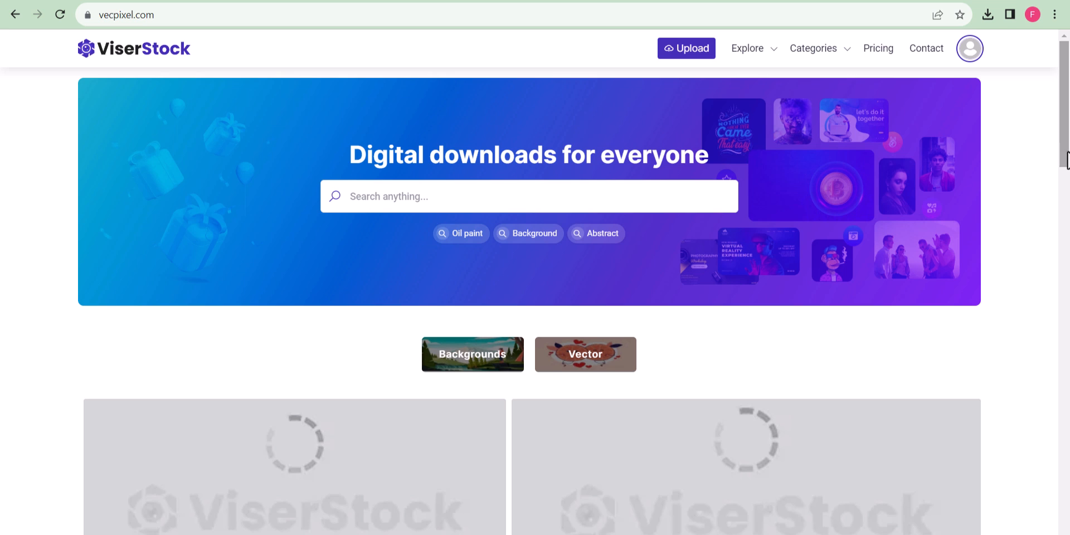
{"action": "scroll", "coordinate": [1028, 212], "scroll_direction": "down", "scroll_amount": 8}
{"action": "scroll", "coordinate": [1009, 298], "scroll_direction": "down", "scroll_amount": 12}
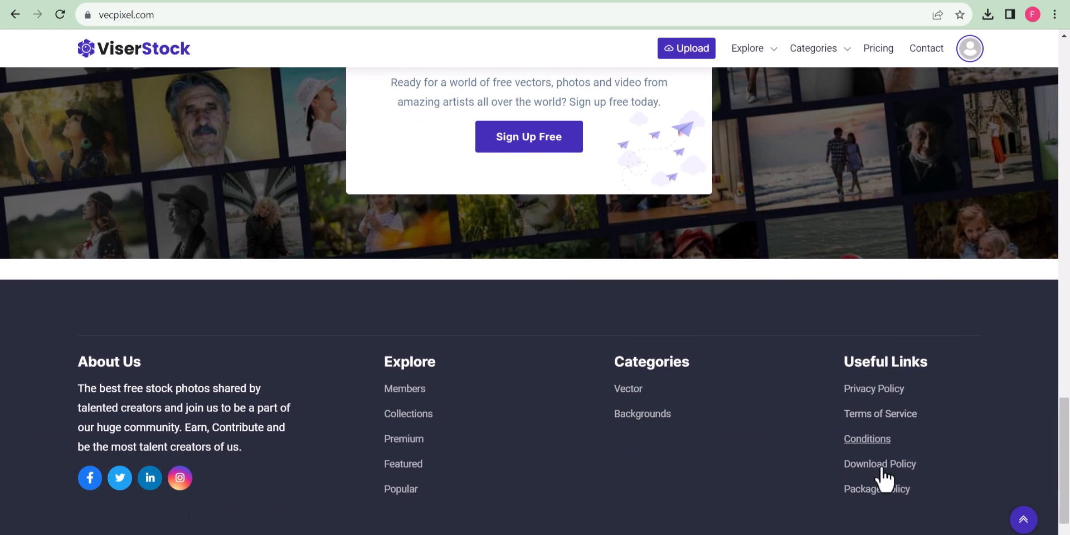
{"action": "left_click_drag", "start_coordinate": [1069, 414], "coordinate": [1065, 120]}
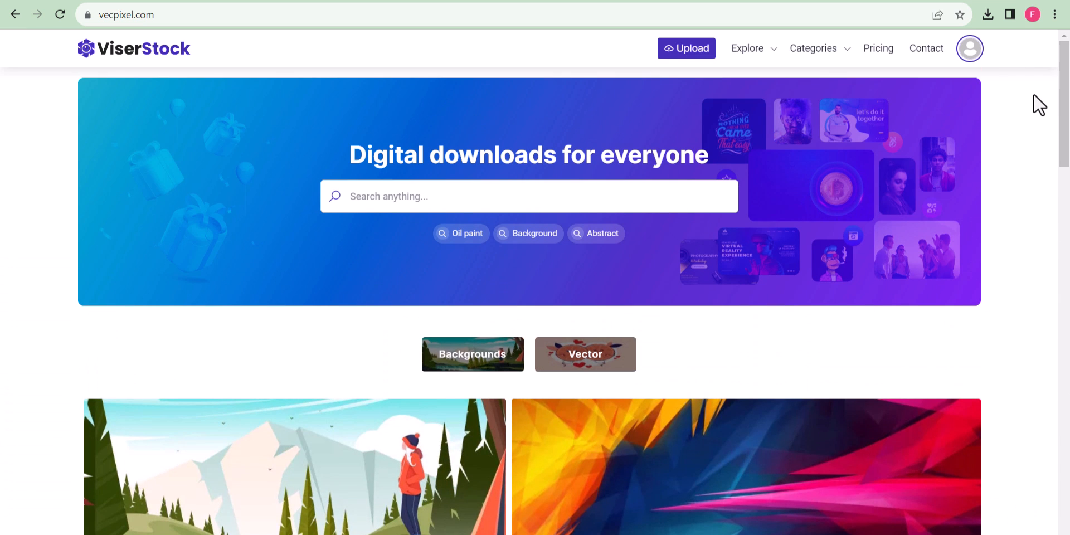